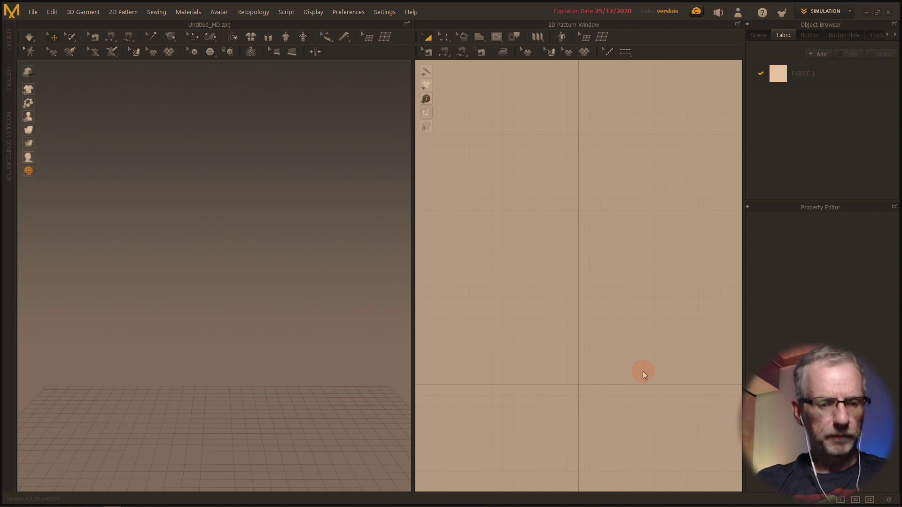
Dismiss the Start menu, browse the Library's avatar folders, then hide the Library.
key("super")
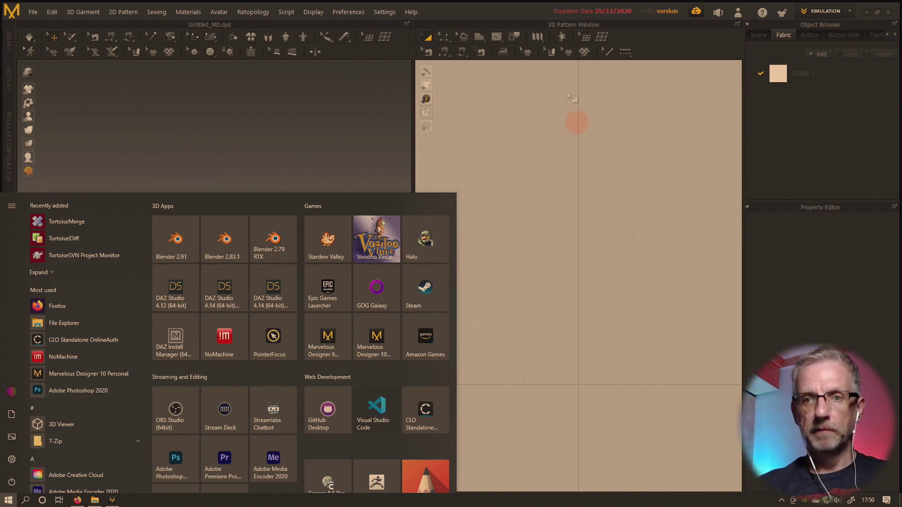
left_click(515, 16)
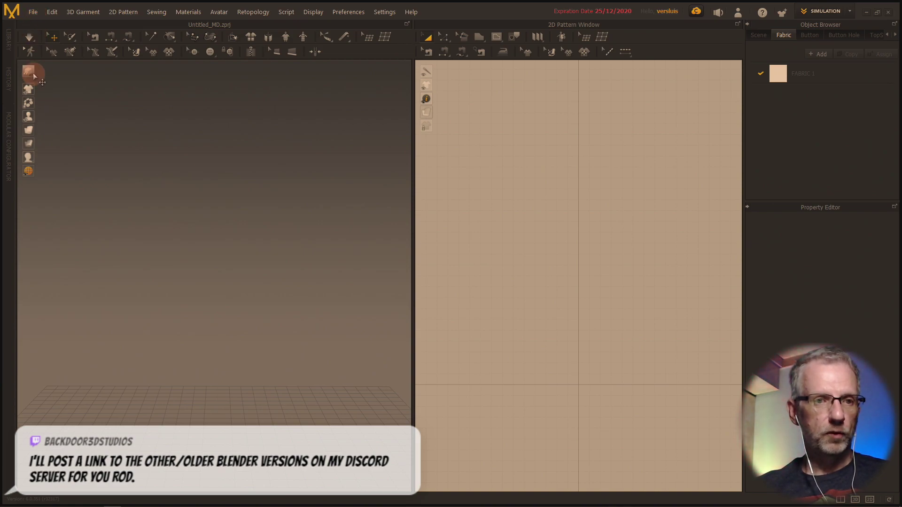
left_click(9, 40)
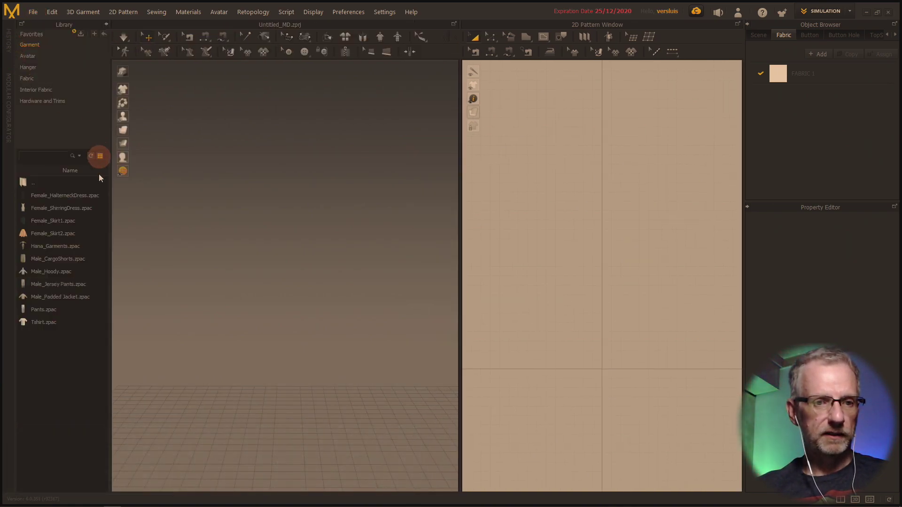
left_click(41, 58)
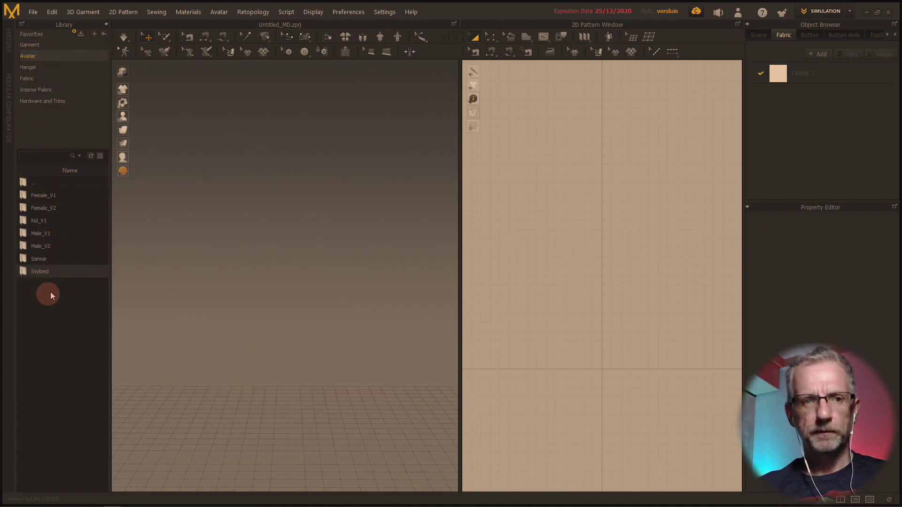
left_click(106, 25)
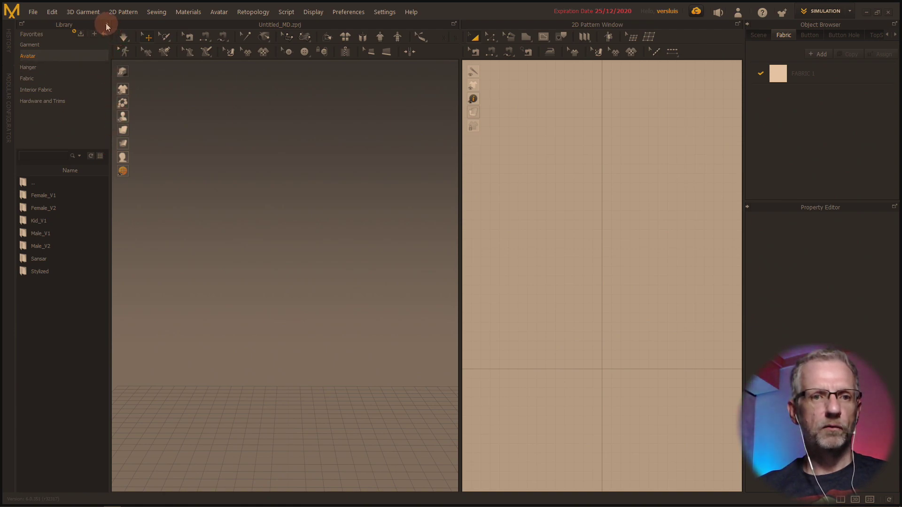
Start an OBJ import via File > Import > OBJ.
left_click(33, 11)
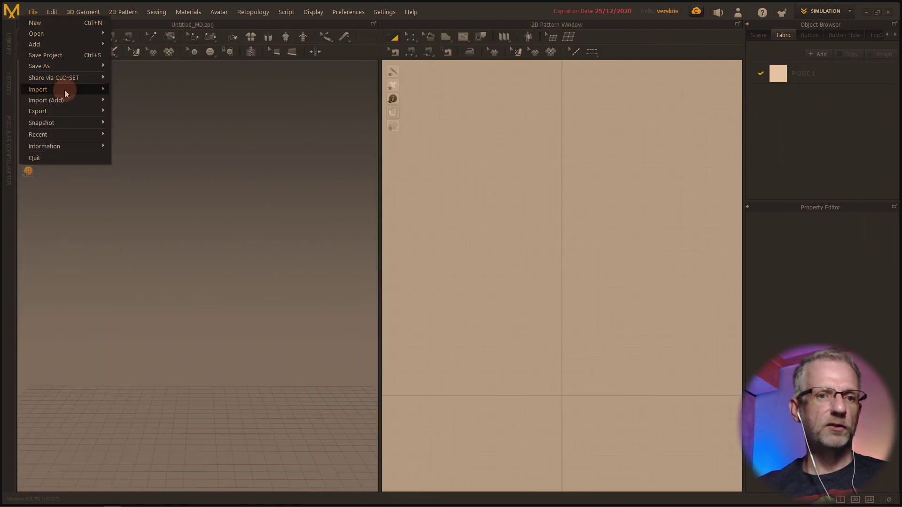
mouse_move(64, 89)
left_click(145, 93)
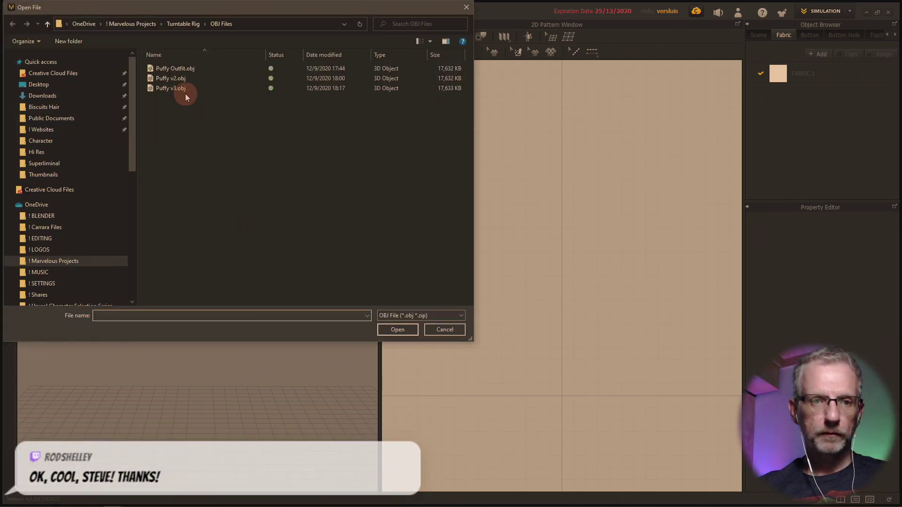
Import G8M.obj from Desktop > DAZ Test as an Avatar at cm (DAZ Studio) scale.
left_click(128, 23)
left_click(51, 89)
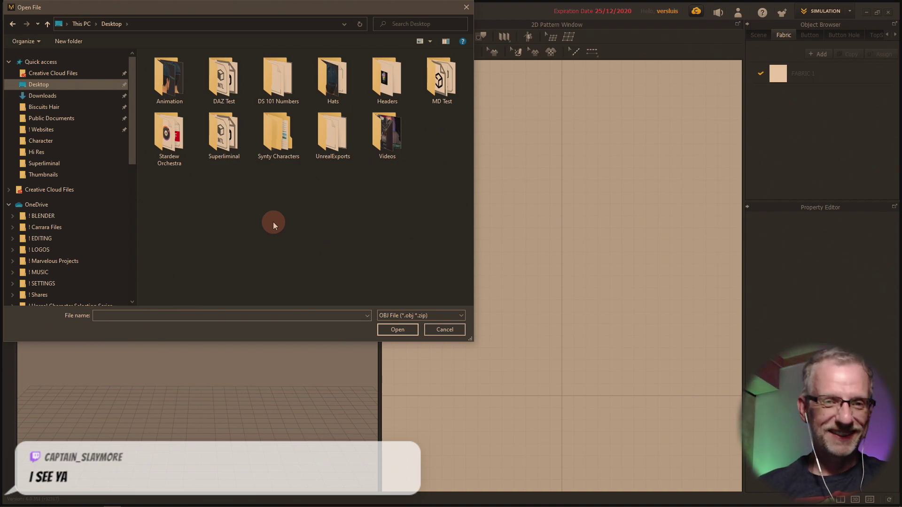
double_click(225, 85)
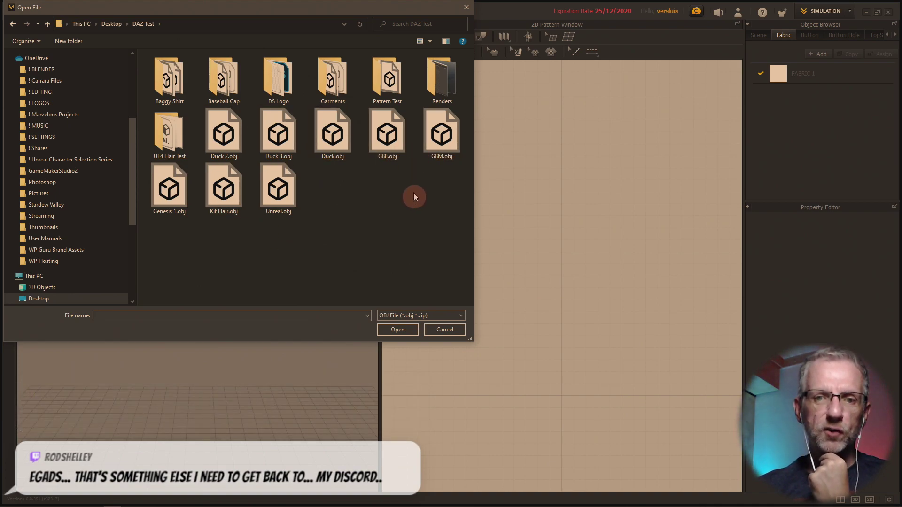
left_click(455, 147)
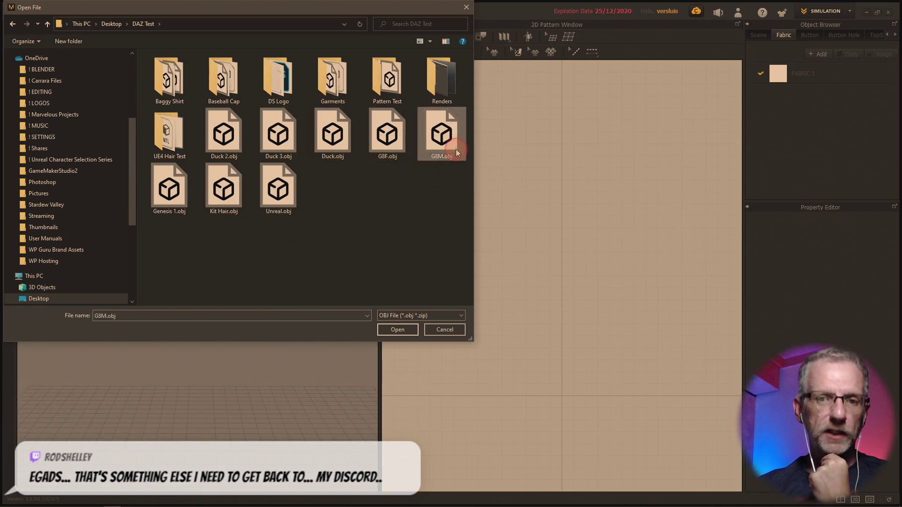
left_click(397, 330)
left_click(400, 360)
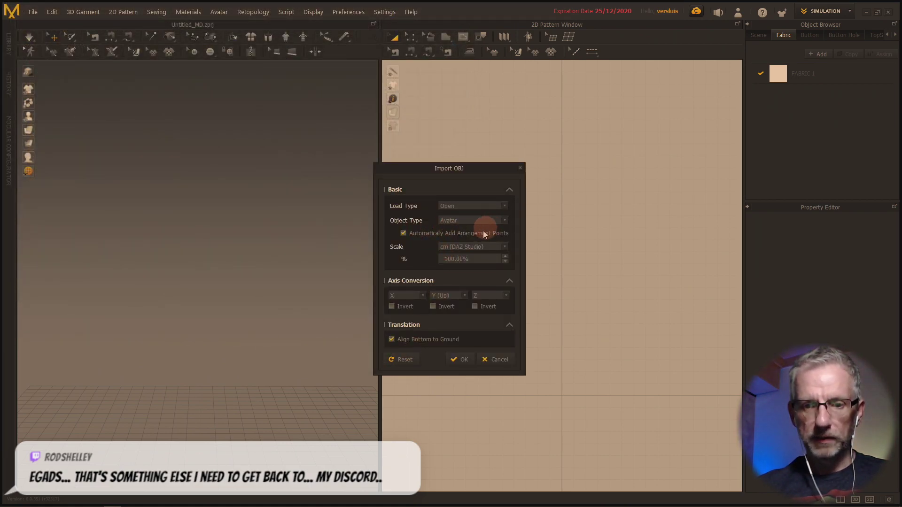
left_click(460, 360)
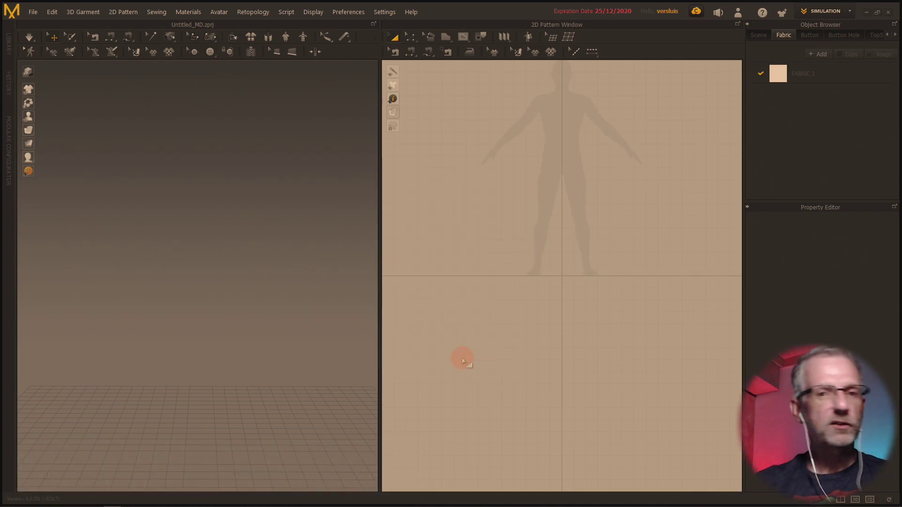
Set the G8M avatar's Property Editor colour to Gray 2, then deselect it.
right_click_drag(298, 320, 207, 258)
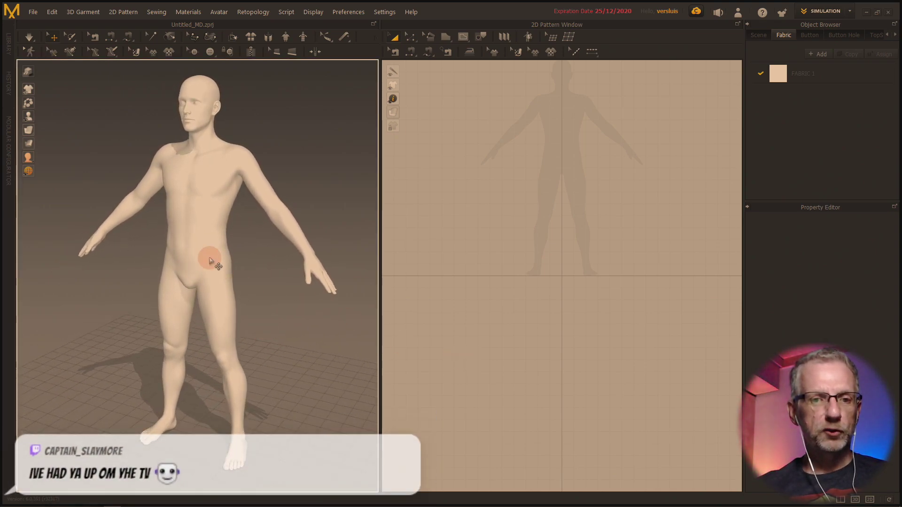
right_click(212, 262)
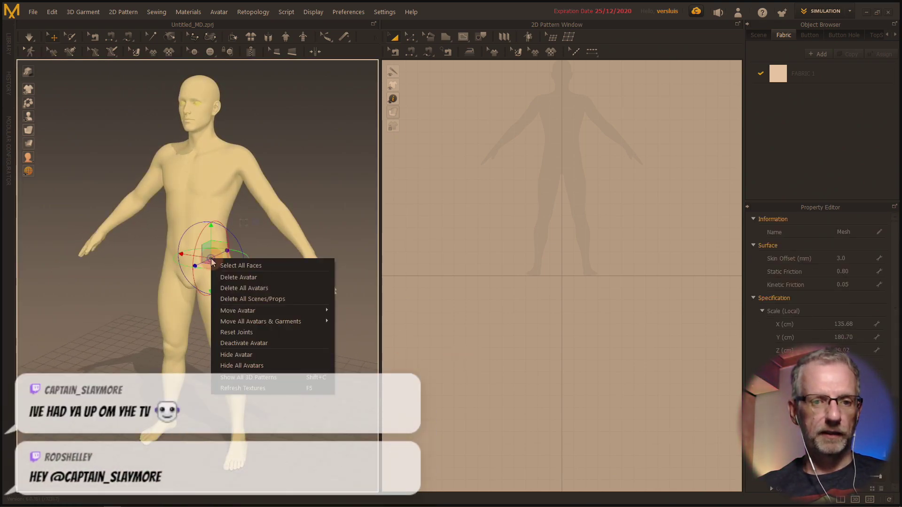
left_click(262, 267)
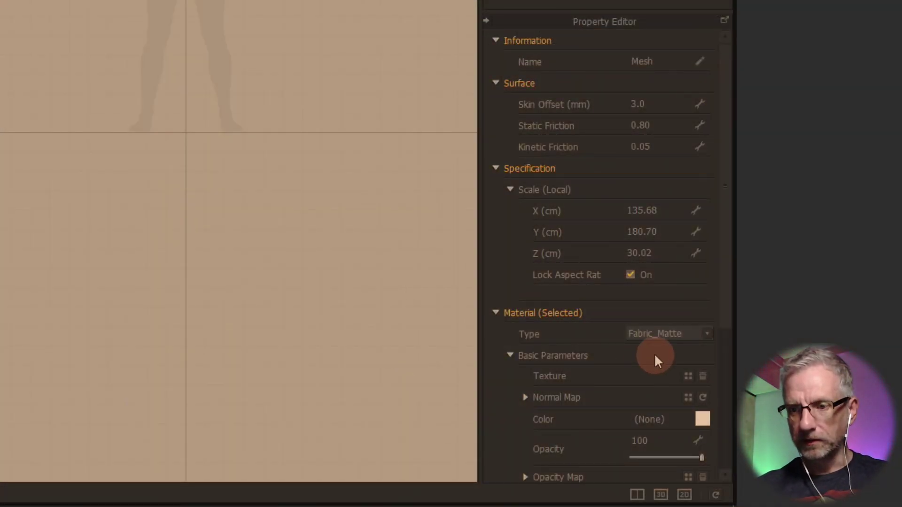
scroll(564, 268, "down", 5)
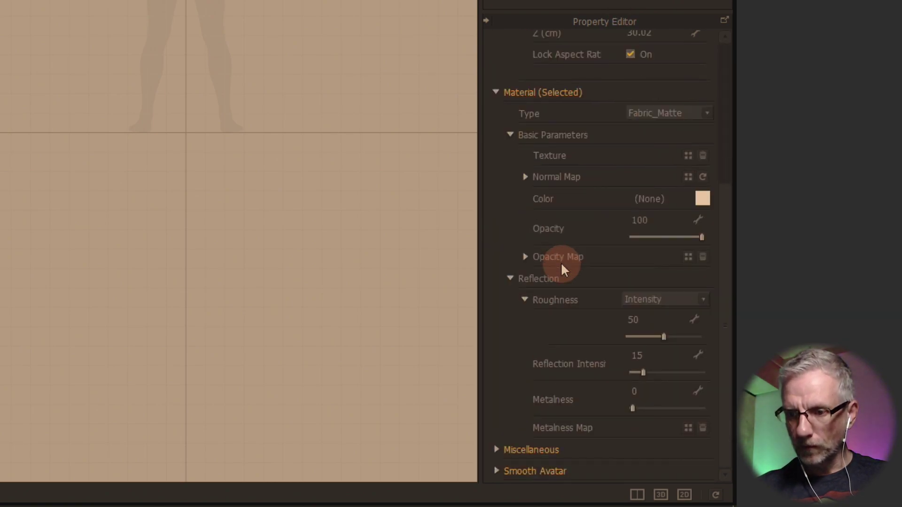
left_click(702, 200)
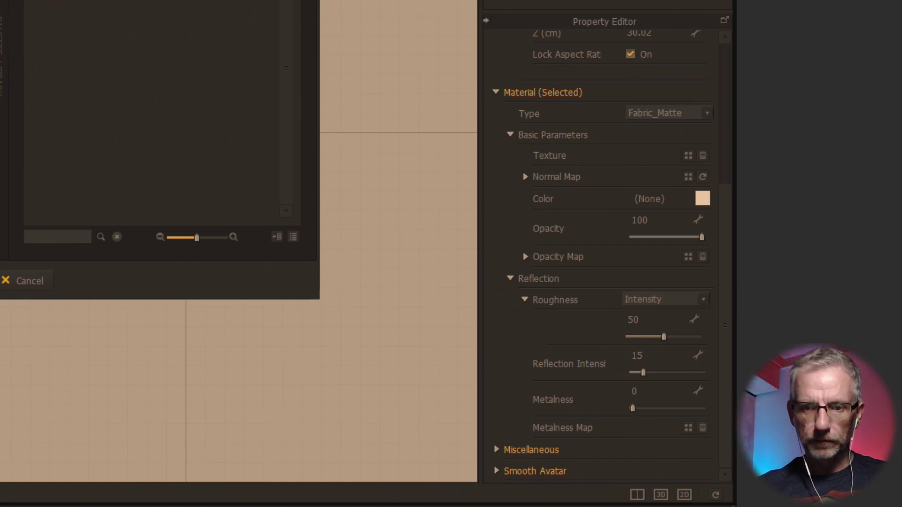
left_click(35, 61)
double_click(47, 152)
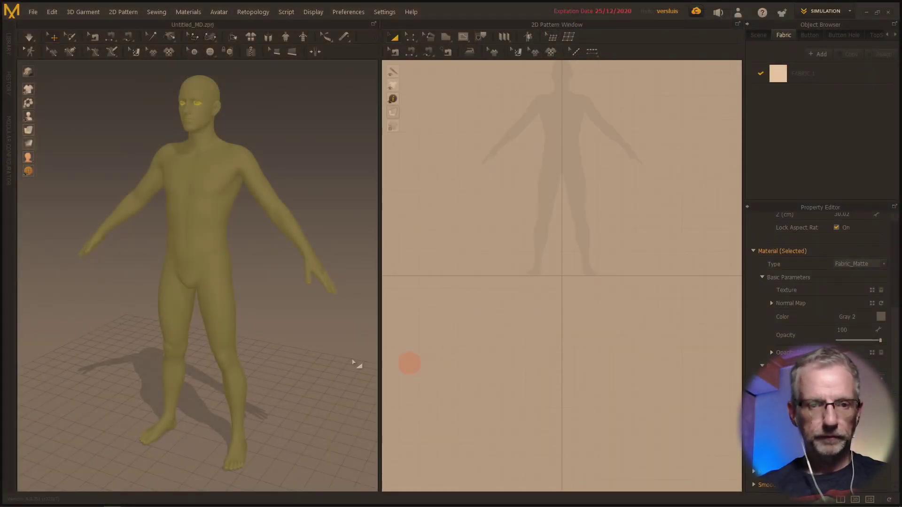
left_click(271, 354)
mouse_move(291, 345)
right_mouse_down()
mouse_move(300, 343)
mouse_move(289, 342)
right_mouse_up()
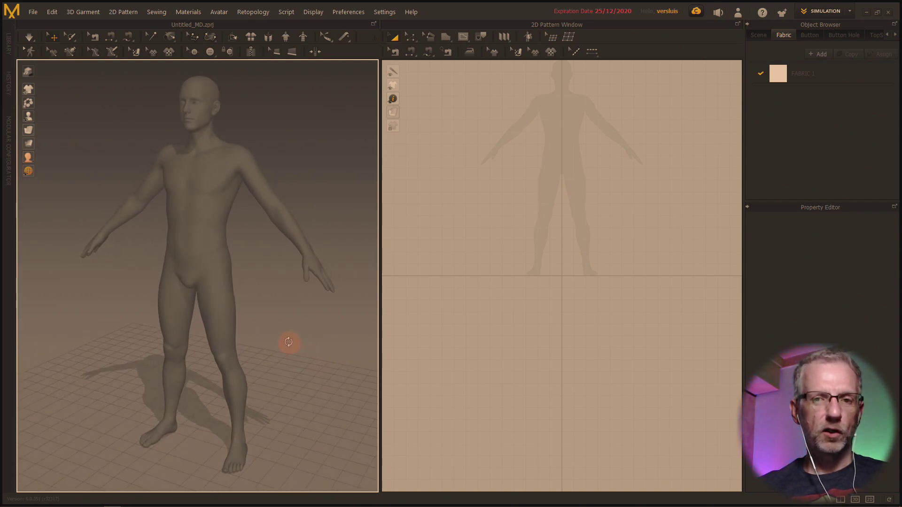
Trace a half-torso polygon from neck to hips with a V-neck point on the centre line.
right_click_drag(467, 262, 464, 339)
scroll(465, 335, "up", 5)
scroll(562, 261, "down", 5)
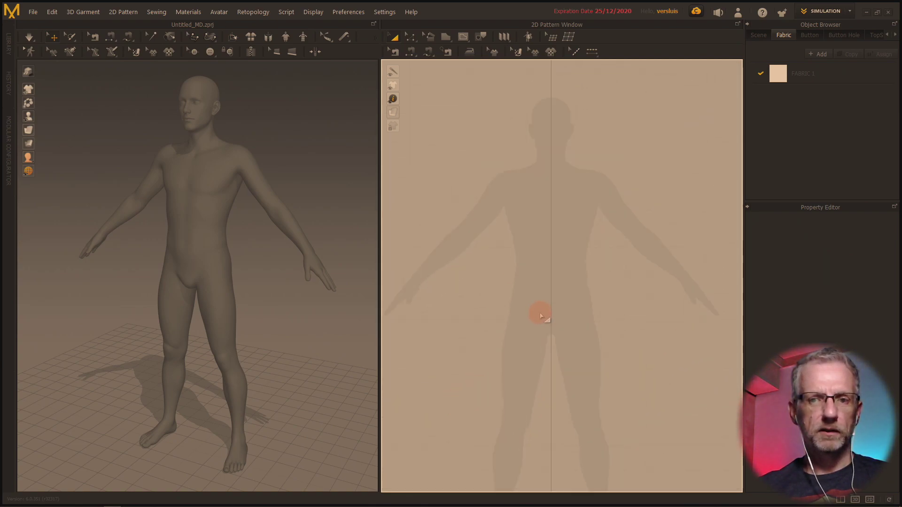
scroll(475, 88, "up", 1)
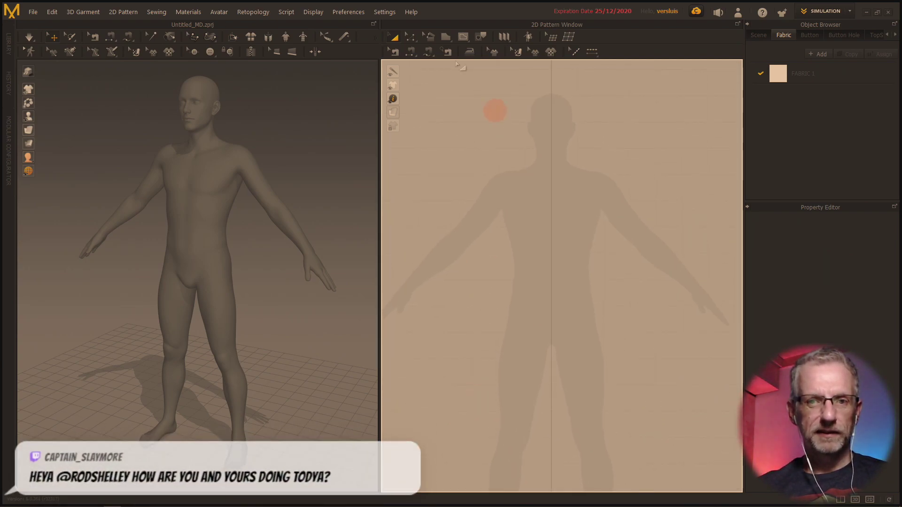
key("s")
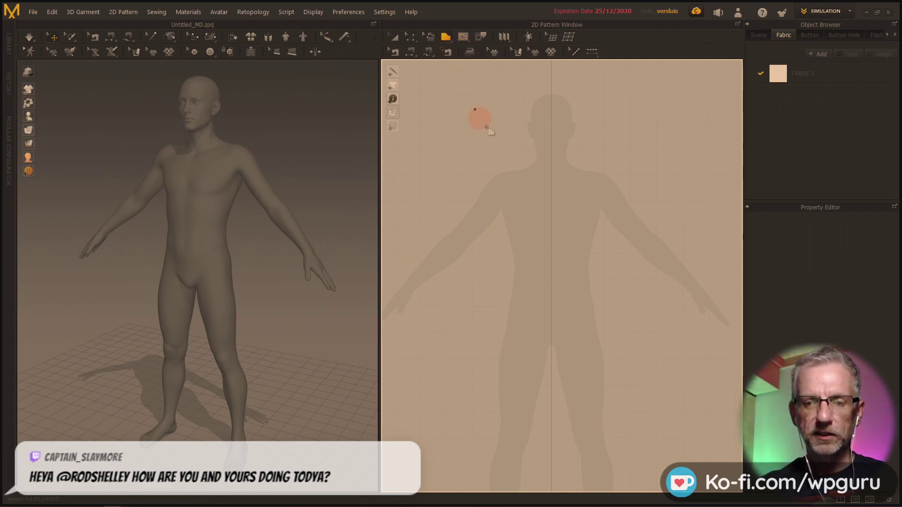
left_click(517, 161)
left_click(552, 204)
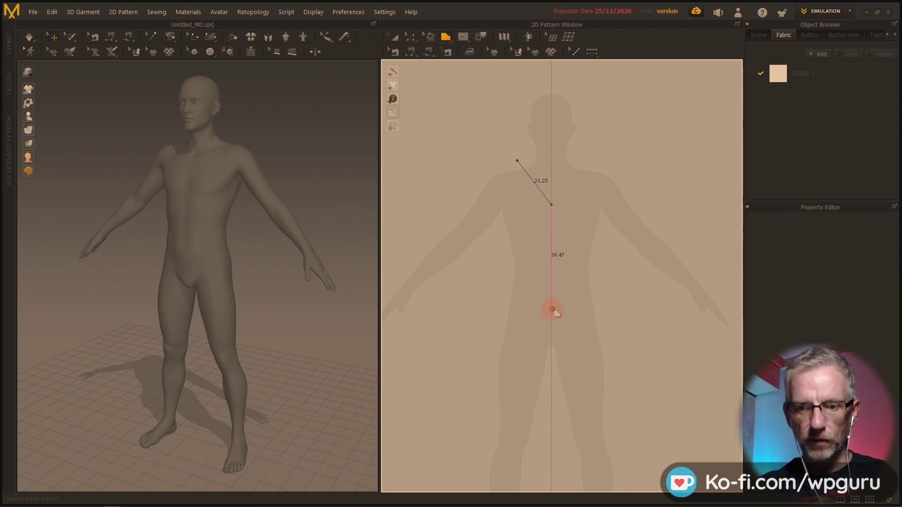
left_click(551, 330)
left_click(485, 331)
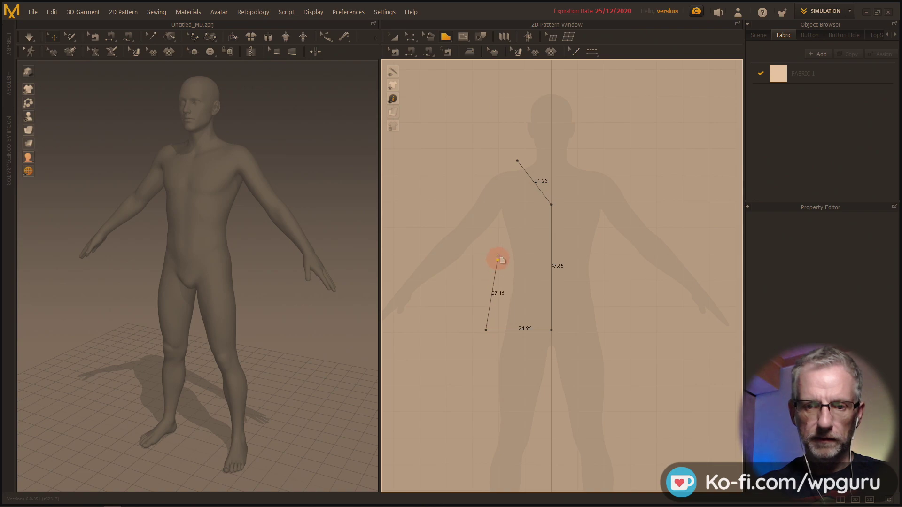
left_click(487, 245)
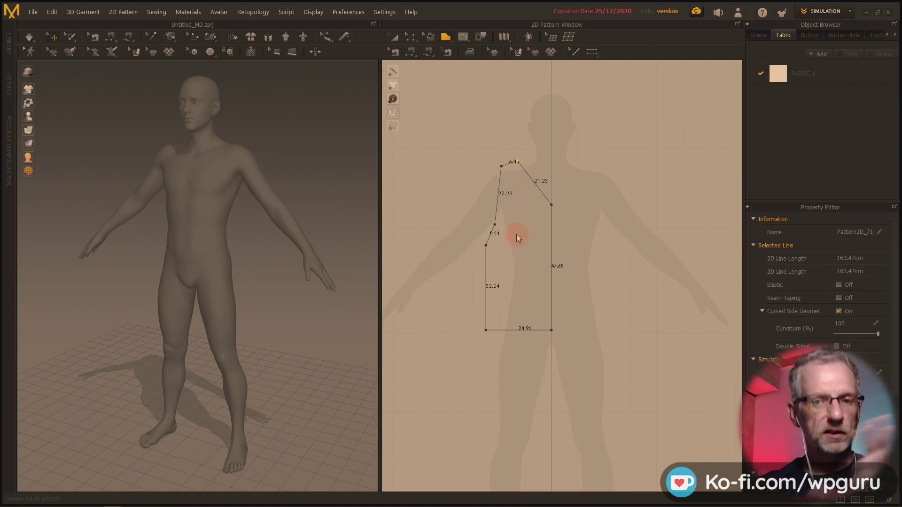
right_click_drag(272, 314, 302, 320)
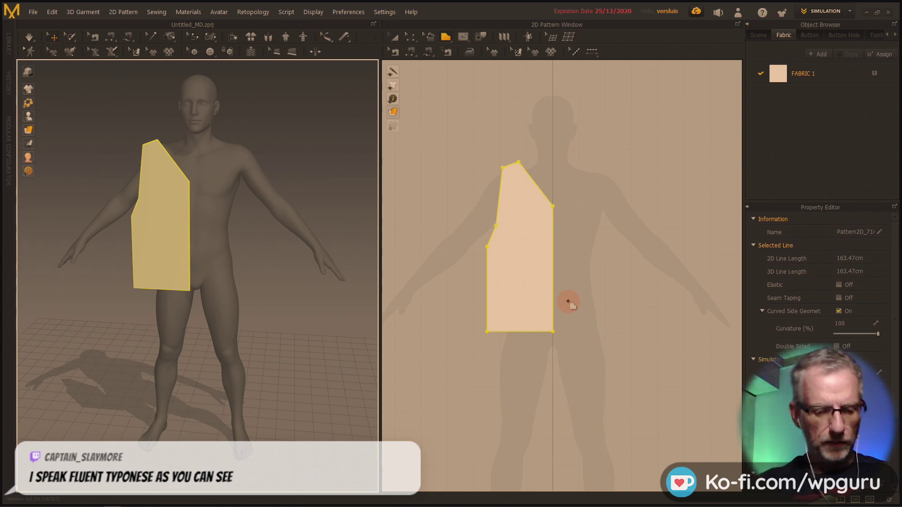
Unfold the half piece along its centre-front edge into a symmetric full panel.
left_click(568, 301)
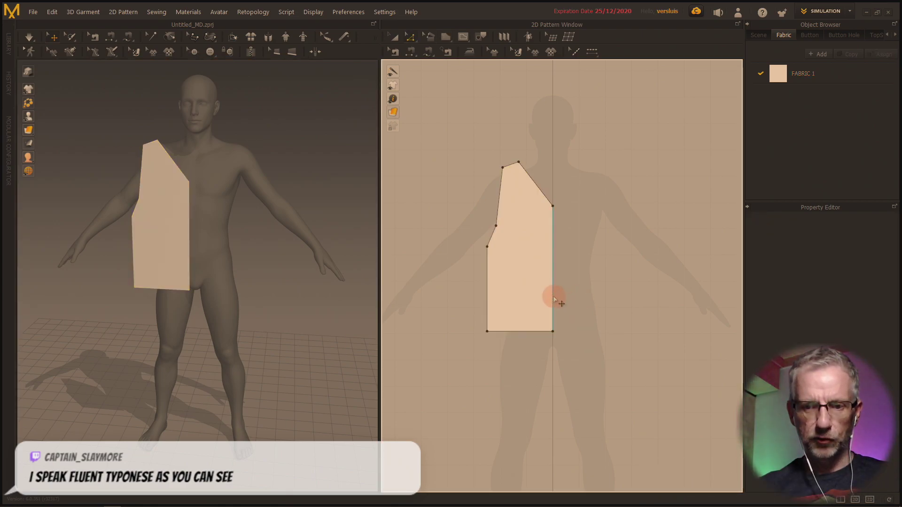
right_click(554, 296)
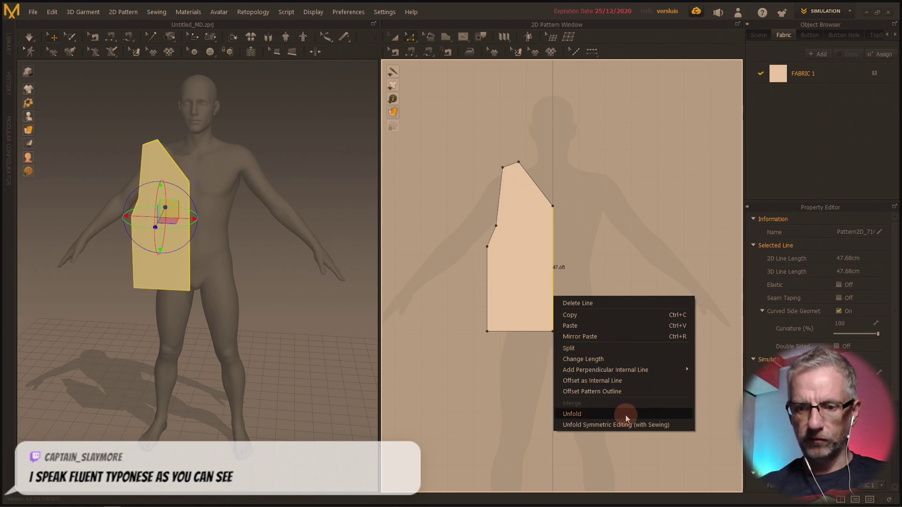
left_click(654, 425)
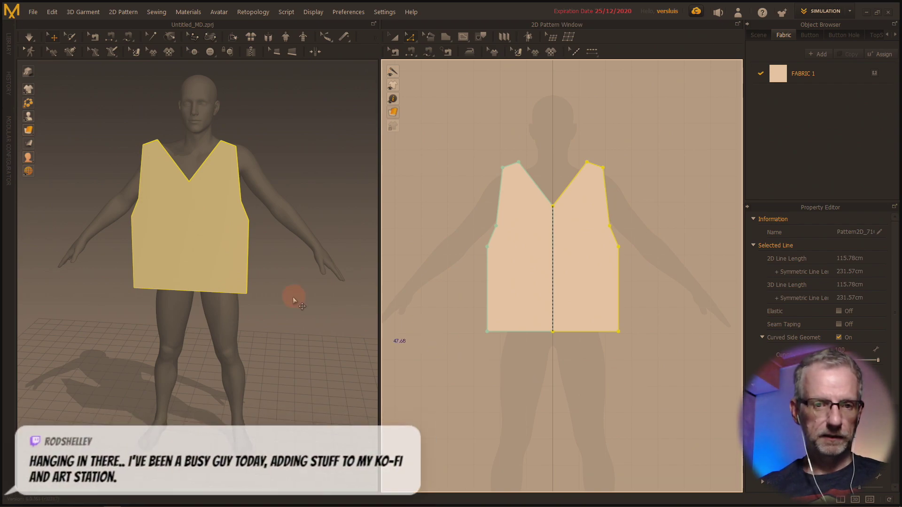
right_click_drag(292, 298, 259, 293)
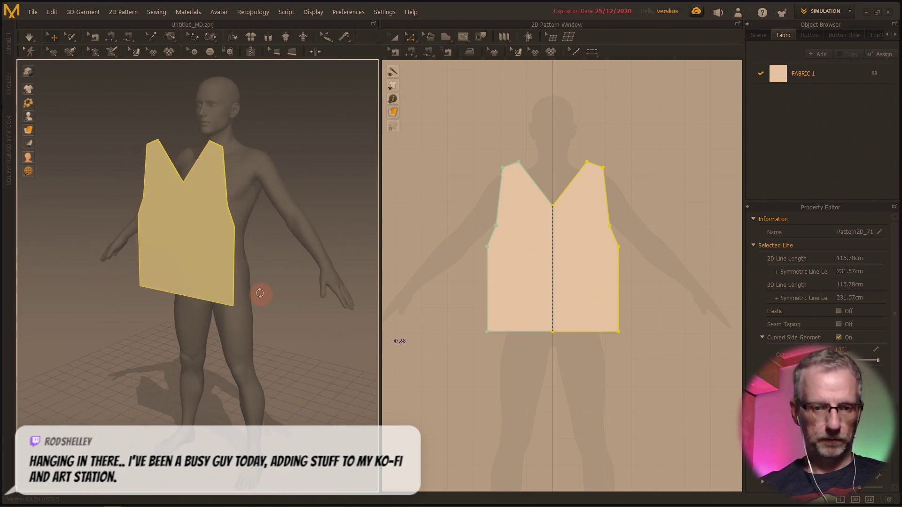
Select the entire V-neck vest pattern.
right_click(499, 285)
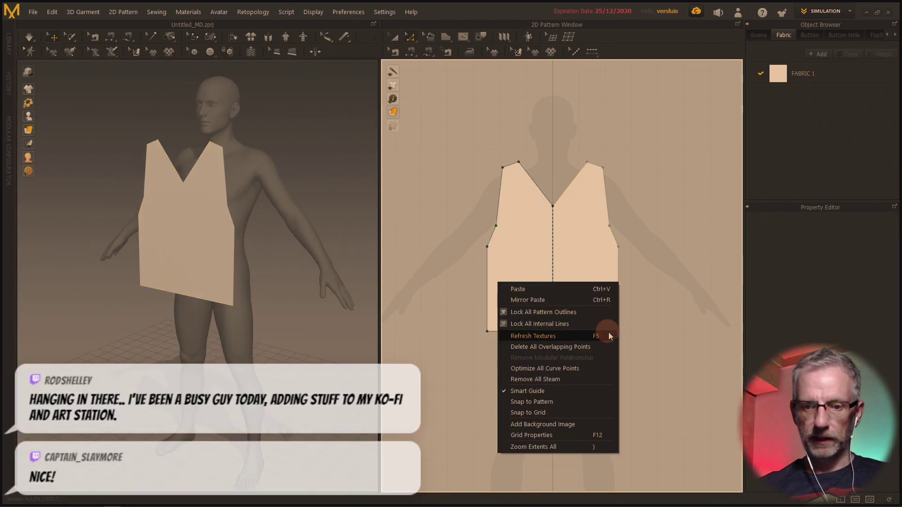
left_click(642, 384)
left_click(540, 289)
right_click(543, 291)
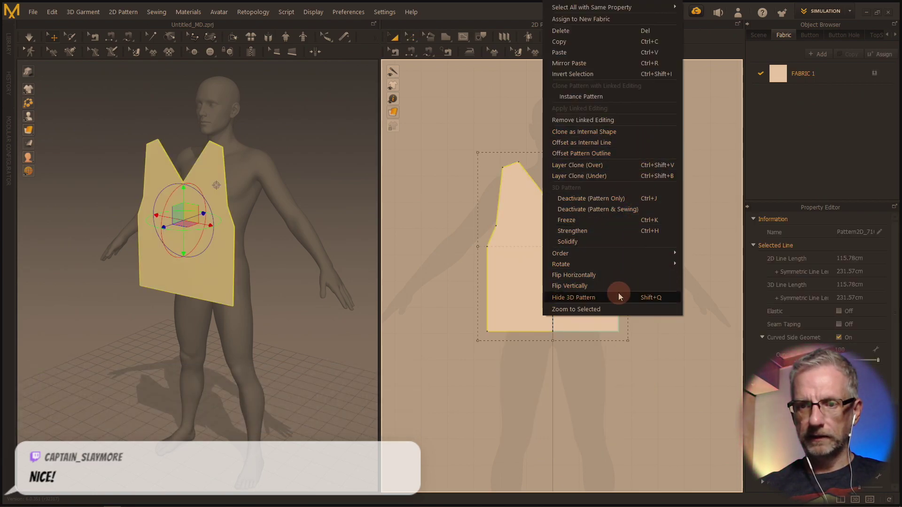
left_click(589, 374)
right_click(588, 374)
left_click(520, 299)
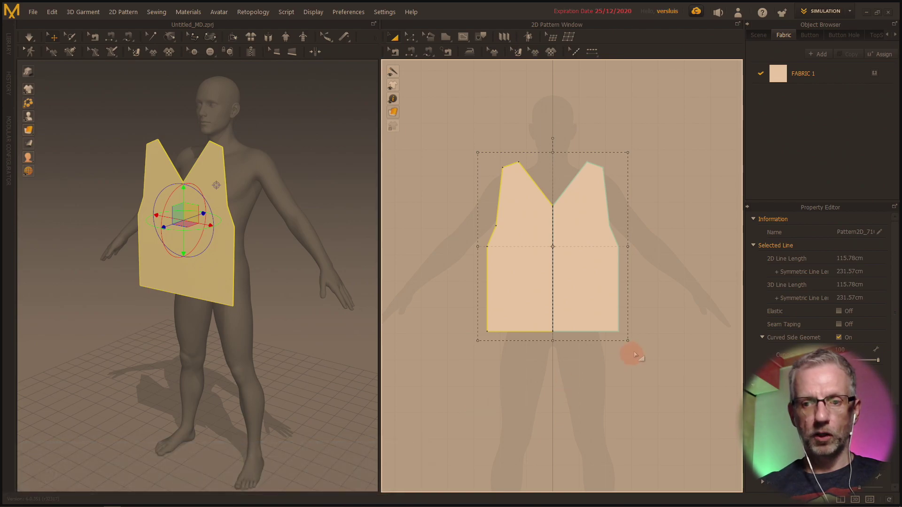
Paste a duplicate vest panel, move it behind the avatar and flip it horizontally.
key("ctrl+v")
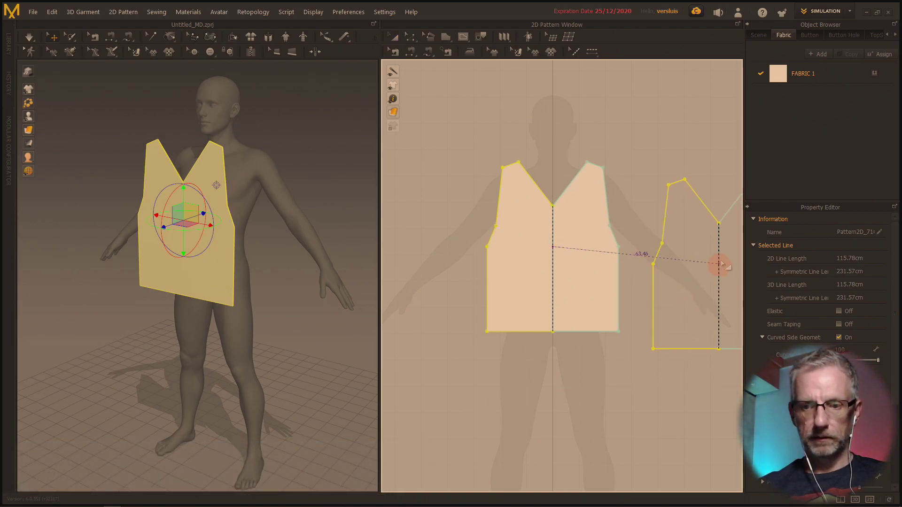
left_click(735, 248)
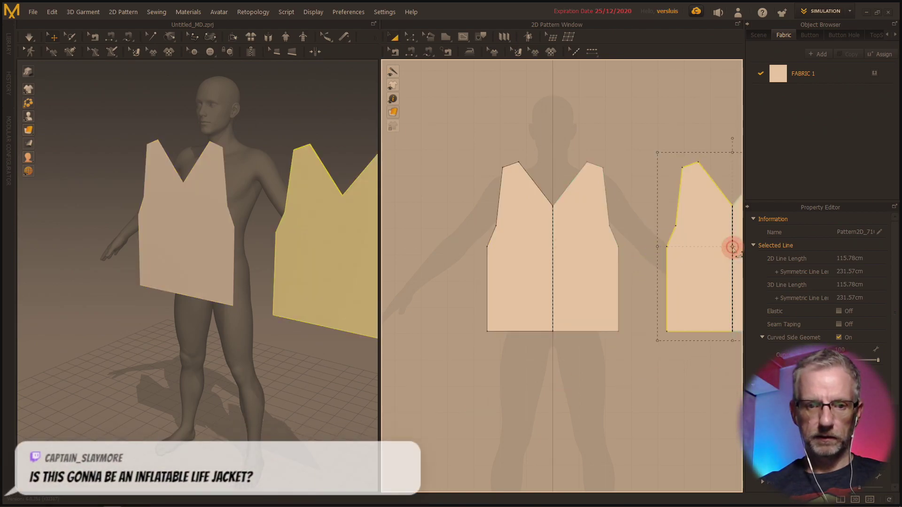
right_click_drag(340, 284, 297, 306)
left_click(257, 321)
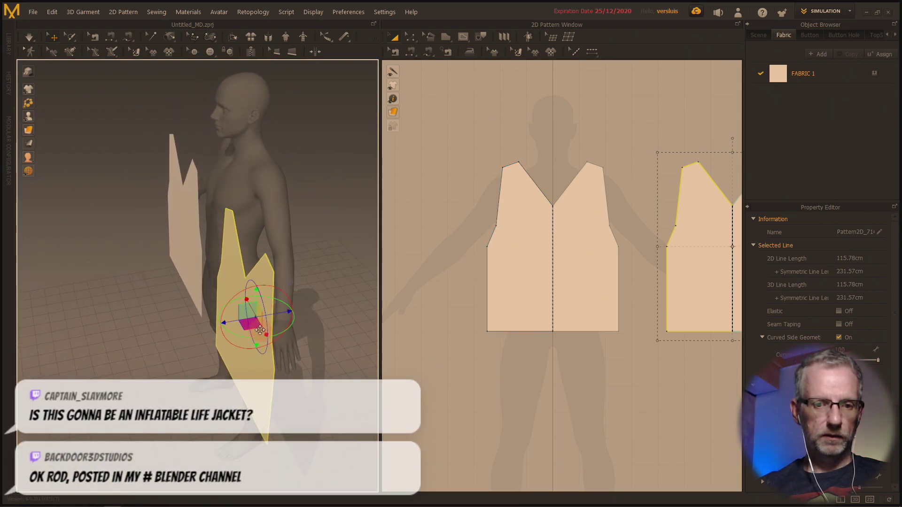
left_click_drag(264, 329, 319, 199)
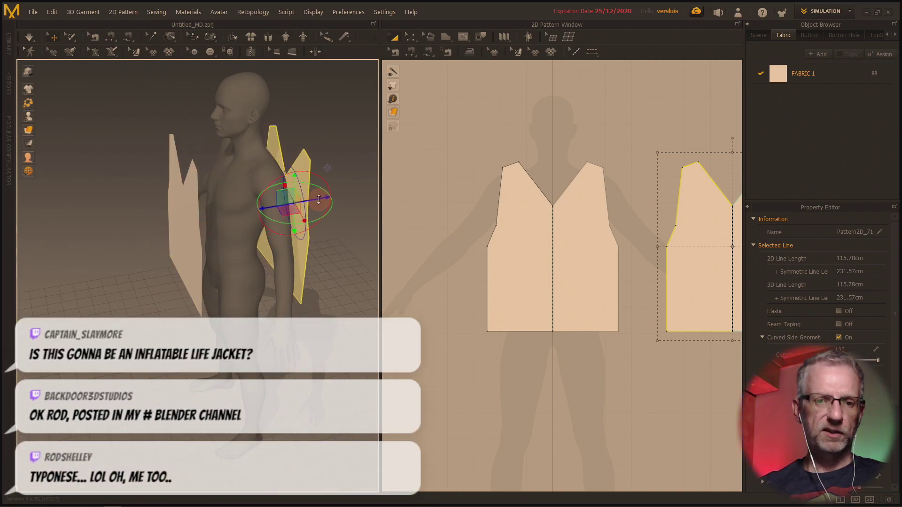
right_click(303, 167)
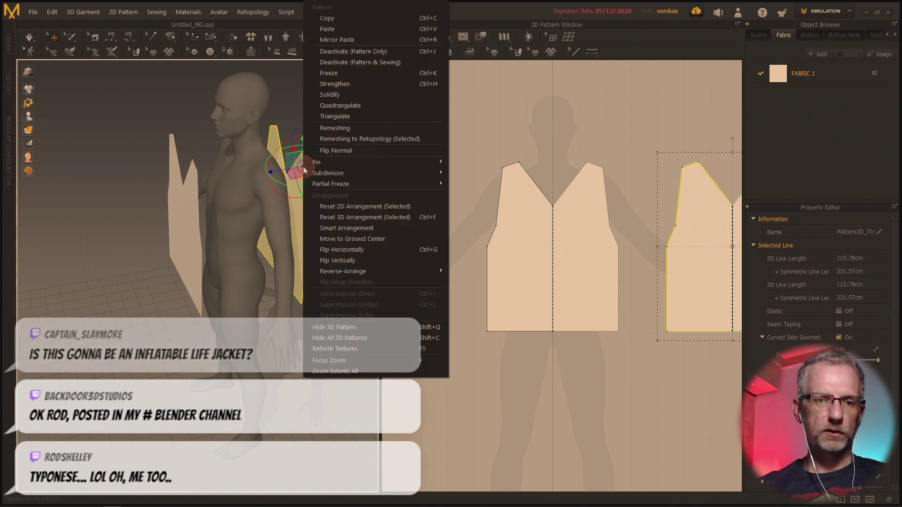
left_click(382, 250)
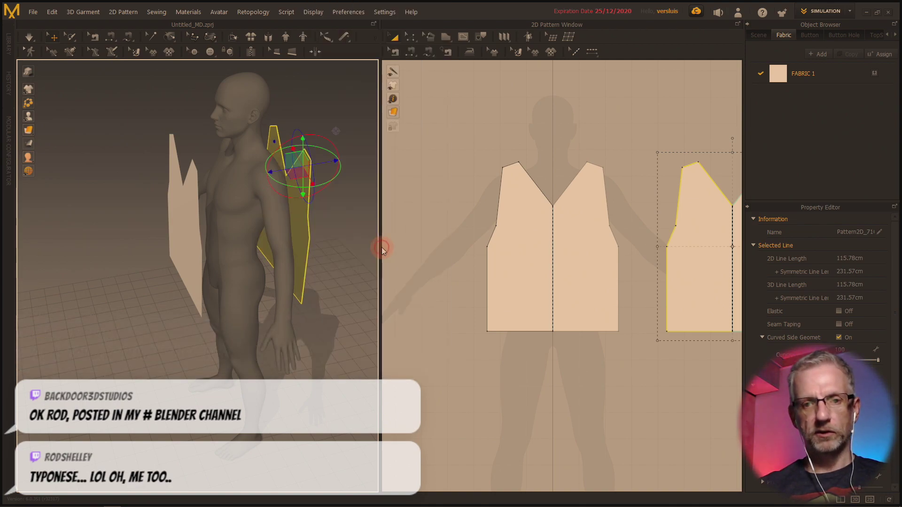
Nudge the front and back vest pieces closer to the avatar's chest and back.
mouse_move(353, 312)
right_mouse_down()
mouse_move(443, 284)
mouse_move(354, 312)
mouse_move(325, 301)
mouse_move(345, 305)
right_mouse_up()
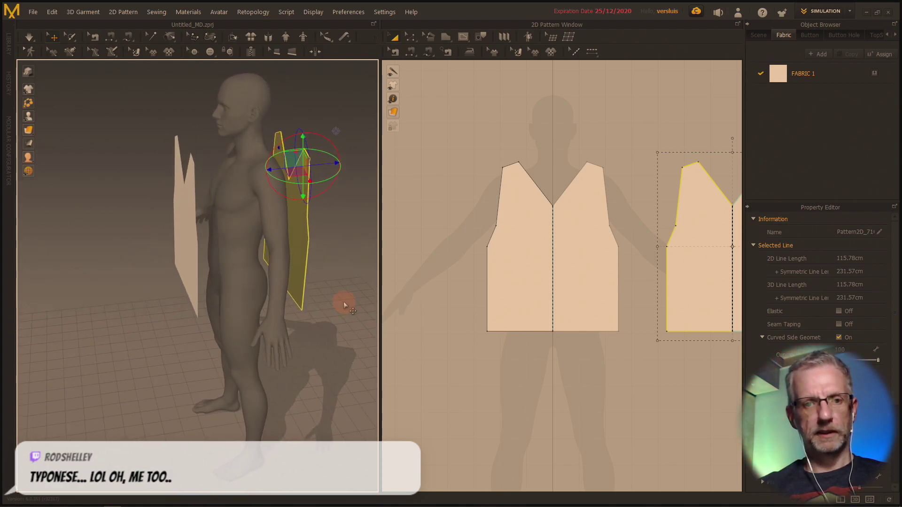
left_click(184, 241)
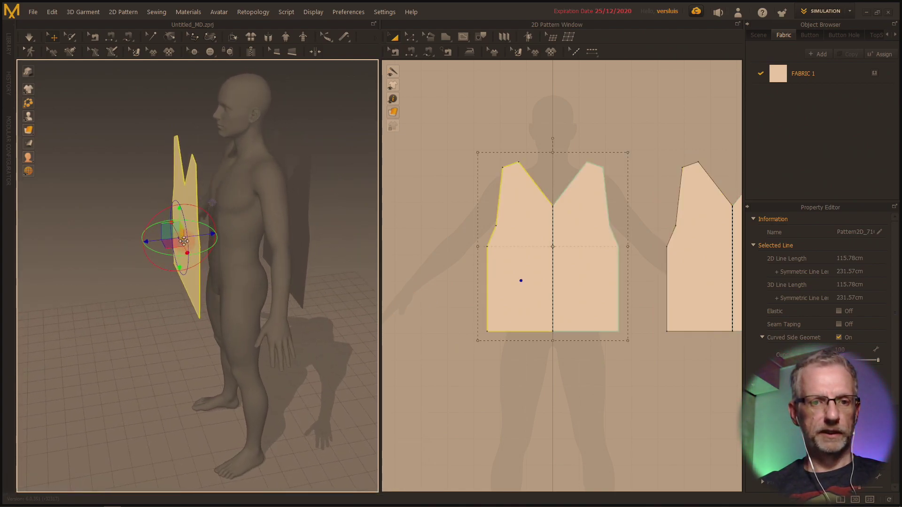
left_click_drag(205, 237, 227, 238)
right_click_drag(282, 241, 278, 233)
left_click(285, 236)
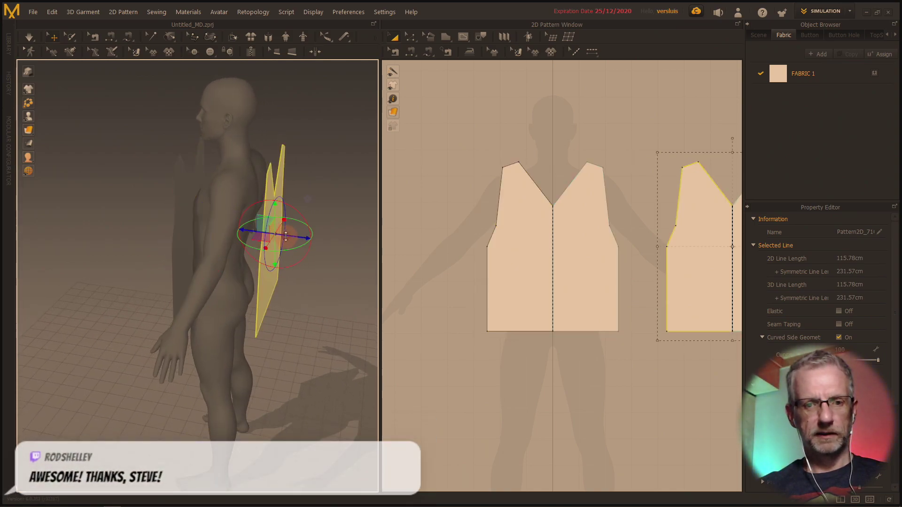
mouse_move(285, 235)
left_mouse_down()
mouse_move(263, 231)
mouse_move(273, 232)
left_mouse_up()
right_click_drag(274, 232, 362, 238)
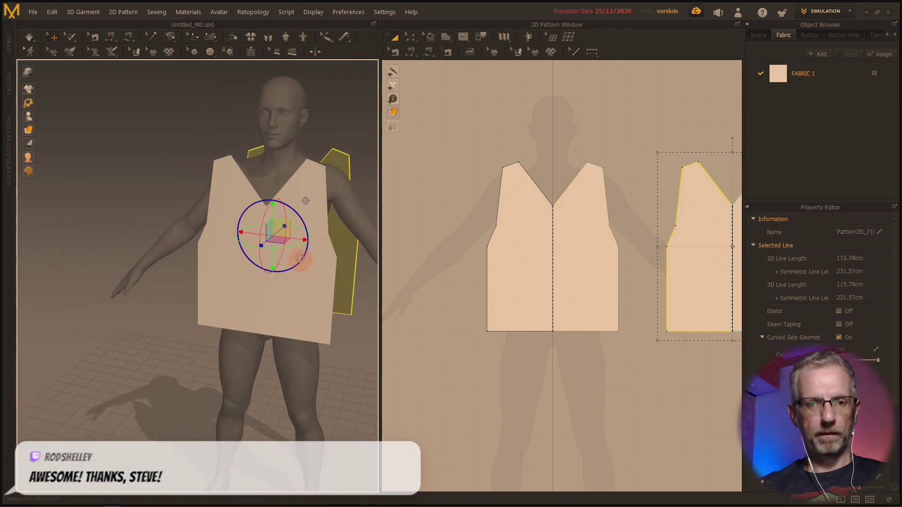
right_click_drag(264, 274, 172, 297)
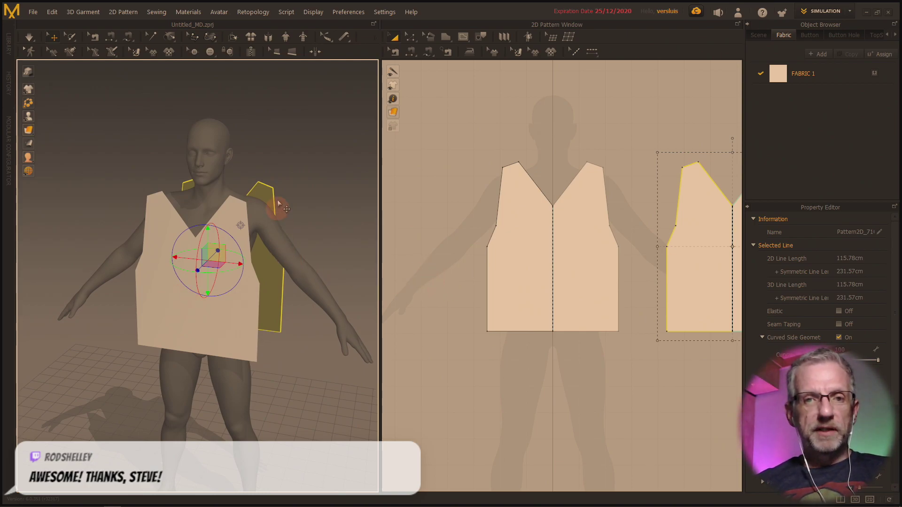
key("t")
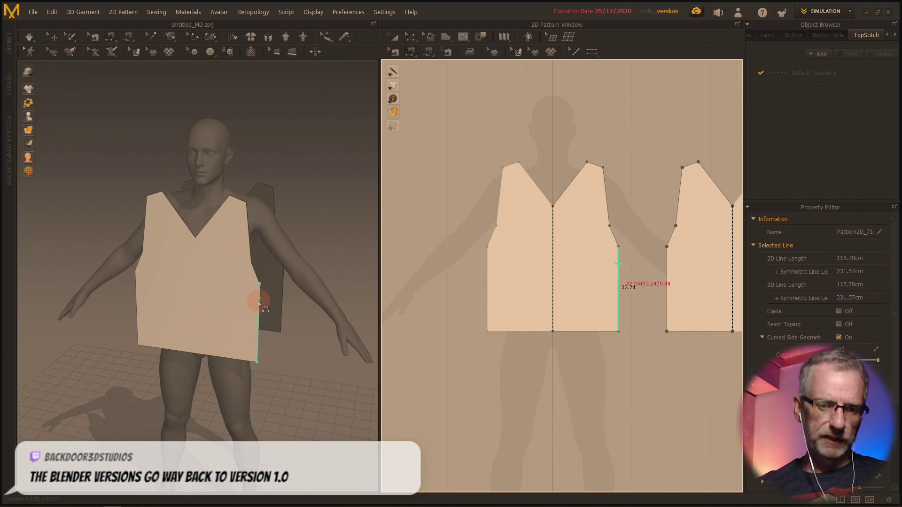
Sew the front panel's side edge to the back panel's matching side edge.
left_click(258, 300)
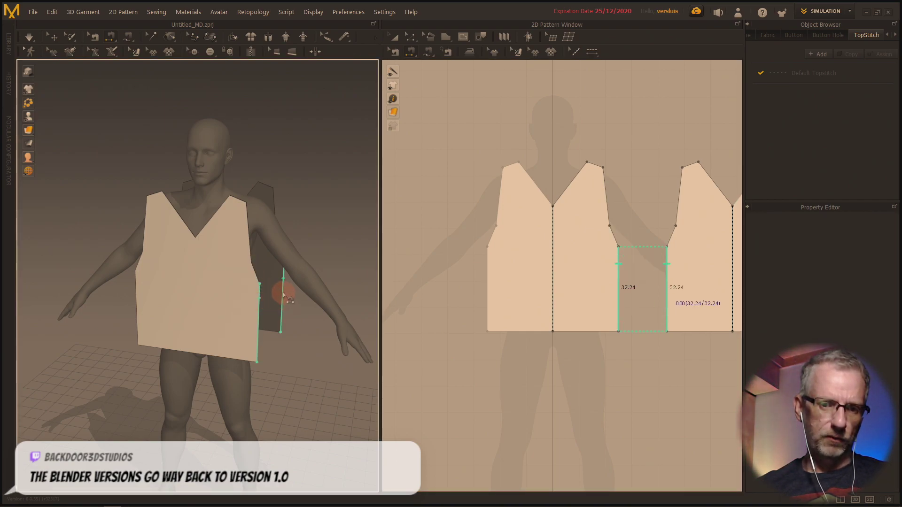
left_click(671, 282)
right_click_drag(339, 319, 352, 325)
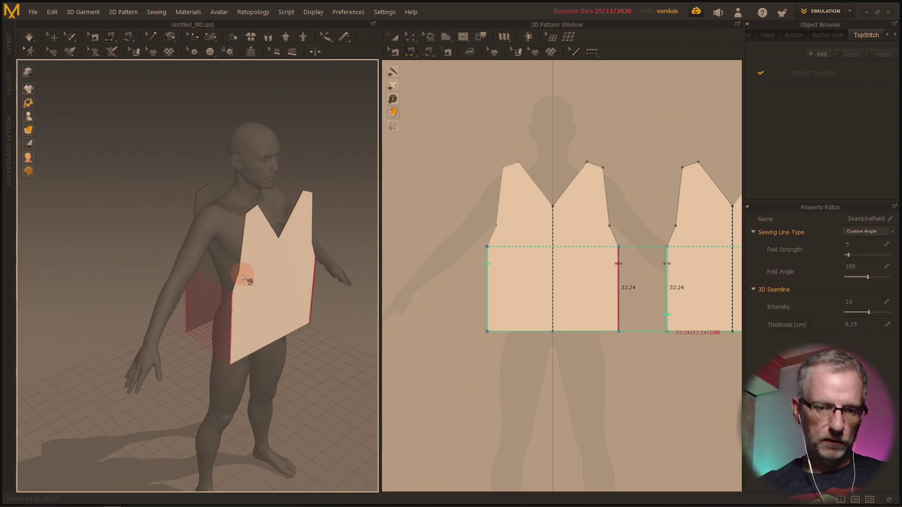
Sew both pairs of 8.64 cm upper side edges between front and back panels.
left_click(240, 277)
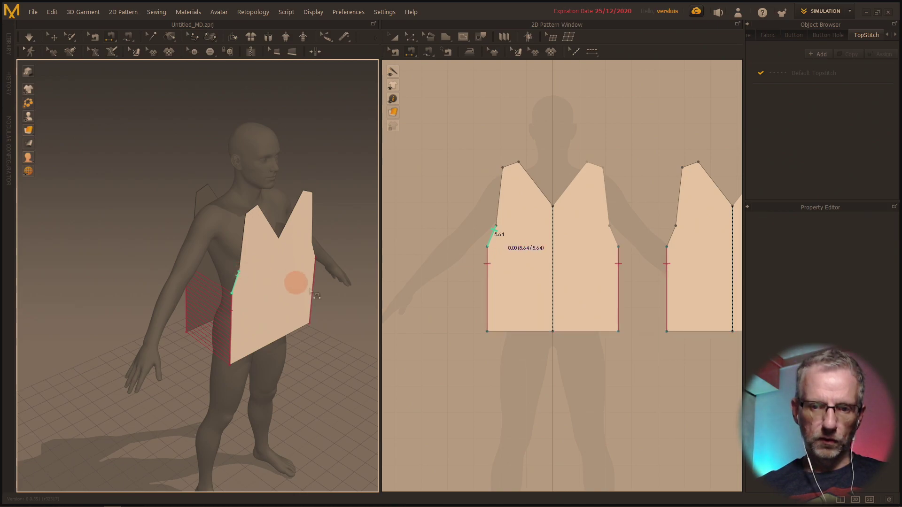
left_click(676, 236)
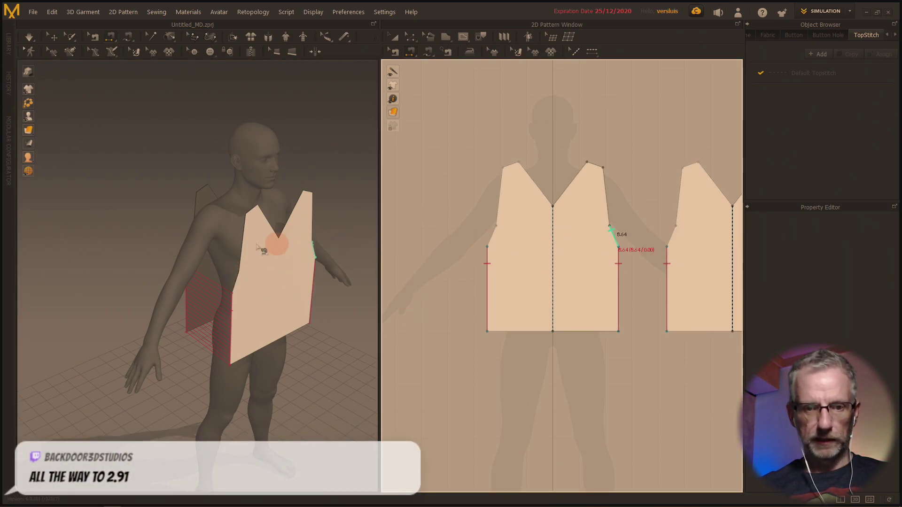
left_click(238, 276)
key("6")
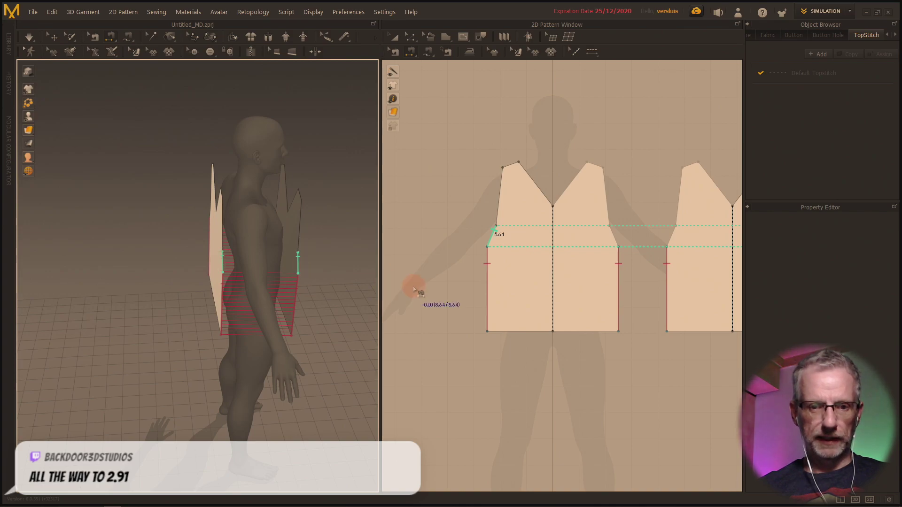
right_click(357, 284)
mouse_move(331, 271)
right_mouse_down()
mouse_move(315, 279)
mouse_move(263, 272)
mouse_move(252, 258)
mouse_move(183, 272)
mouse_move(305, 273)
mouse_move(327, 283)
right_mouse_up()
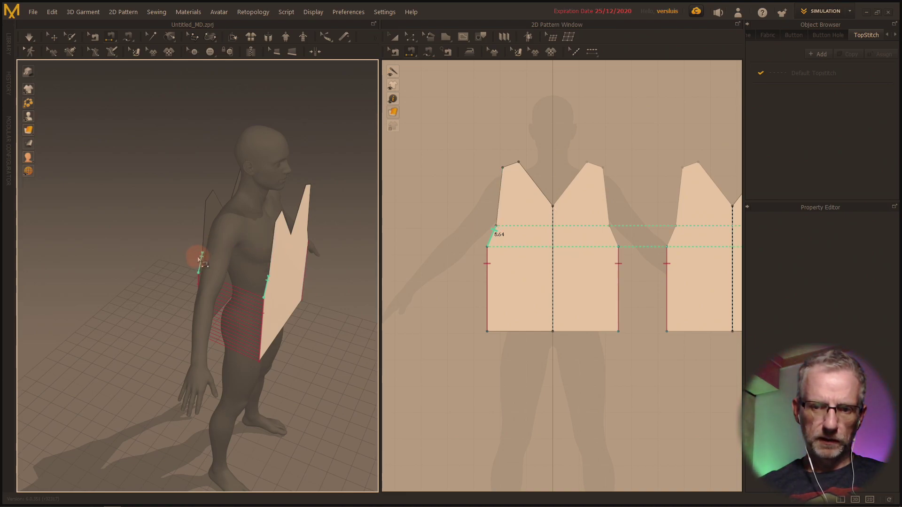
scroll(427, 353, "up", 2)
middle_click_drag(427, 352, 376, 359)
scroll(487, 358, "down", 3)
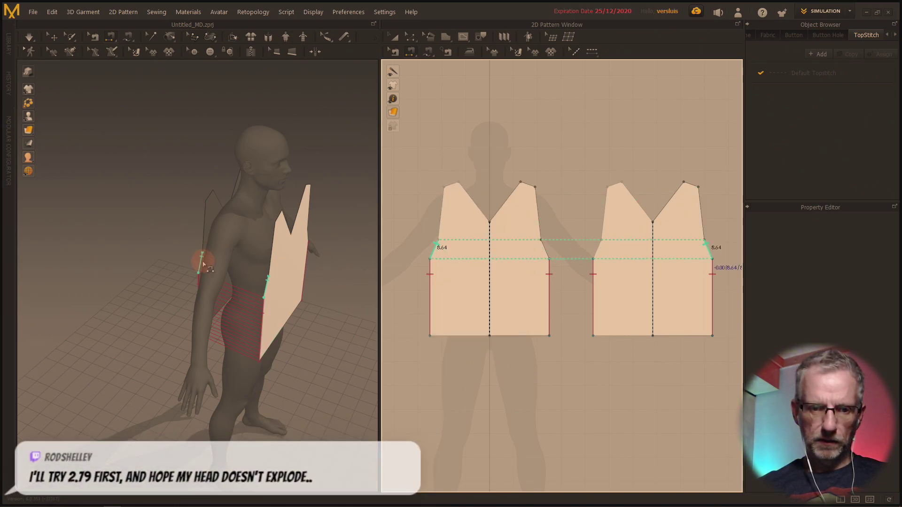
left_click(716, 254)
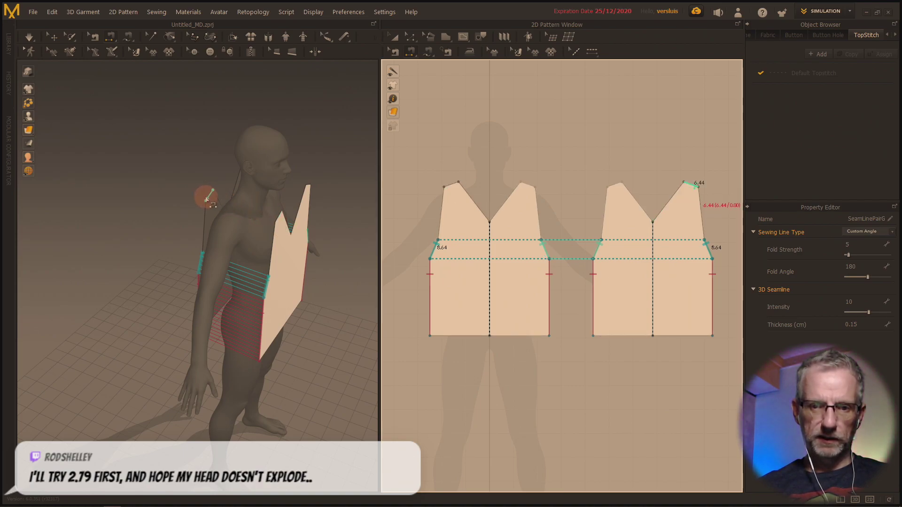
Sew the front shoulder edge to the back piece's shoulder edge.
left_click(451, 185)
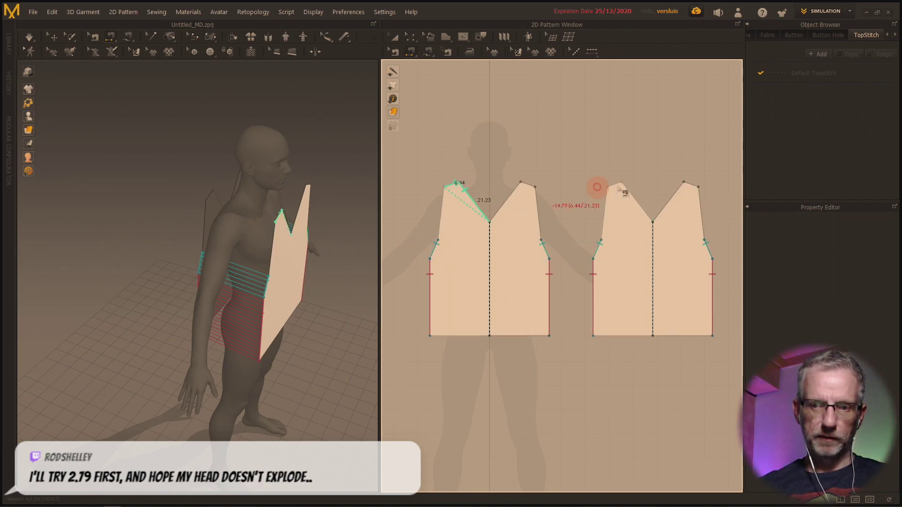
left_click(693, 187)
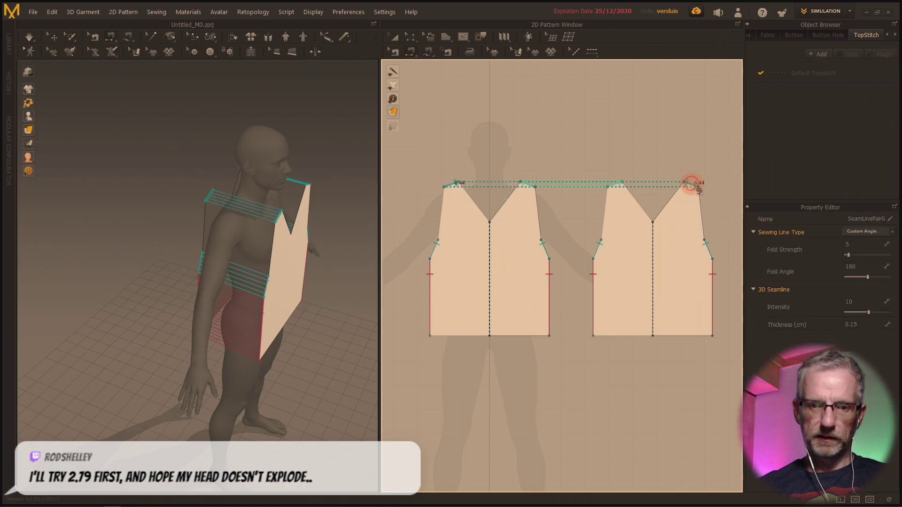
right_click_drag(328, 208, 115, 81)
left_click(28, 38)
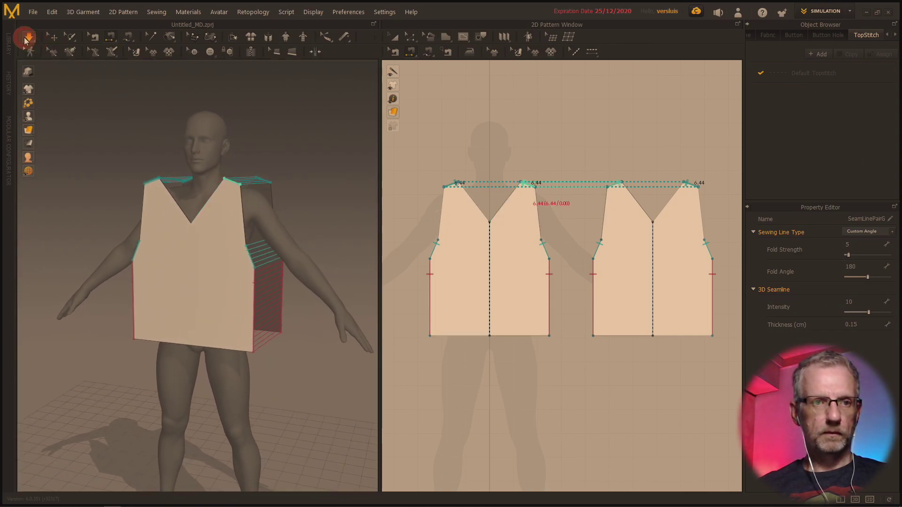
left_click(195, 214)
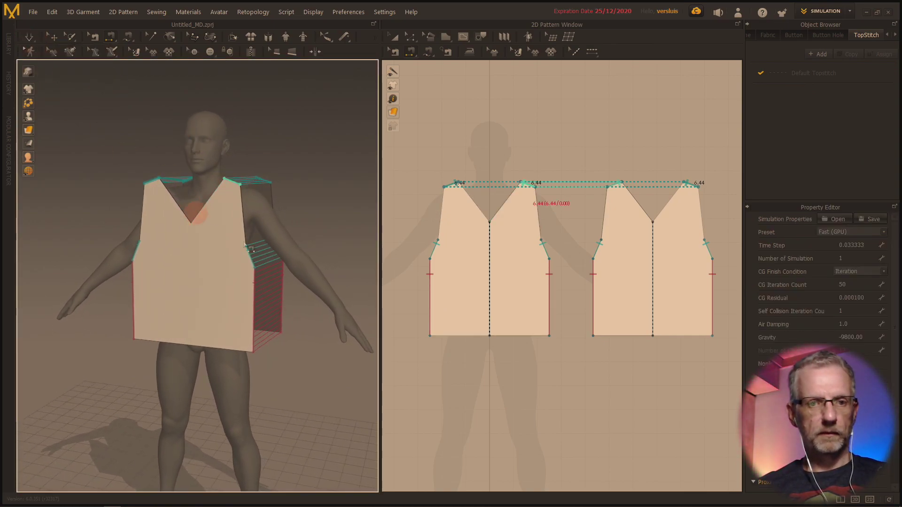
left_click(274, 260)
key("space")
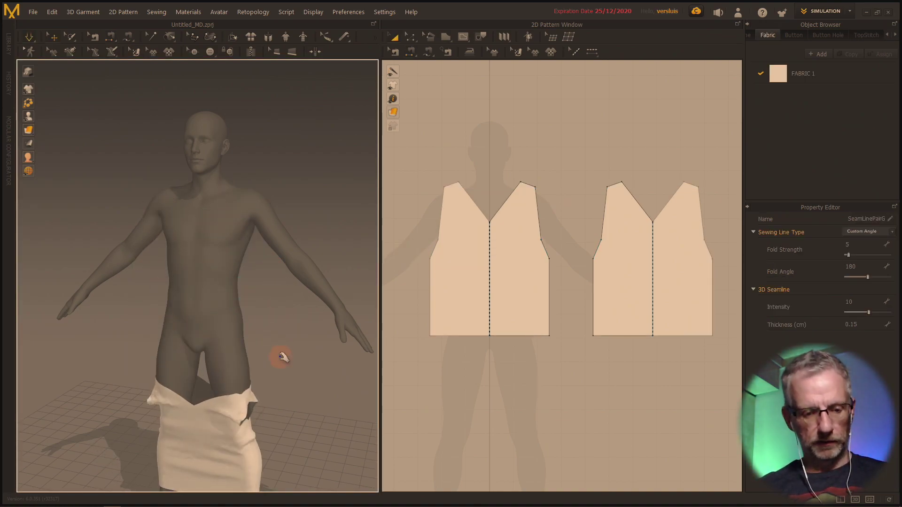
key("ctrl+z")
right_click_drag(284, 332, 261, 335)
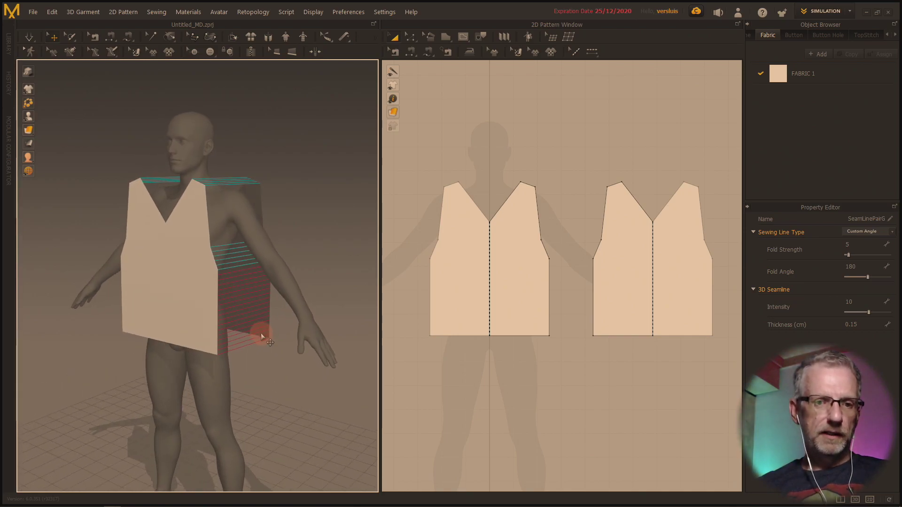
left_click(202, 259)
right_click_drag(202, 260, 289, 258)
Run a trial drape, tug the vest down, then undo back to the flat layout.
left_click(297, 255, "shift")
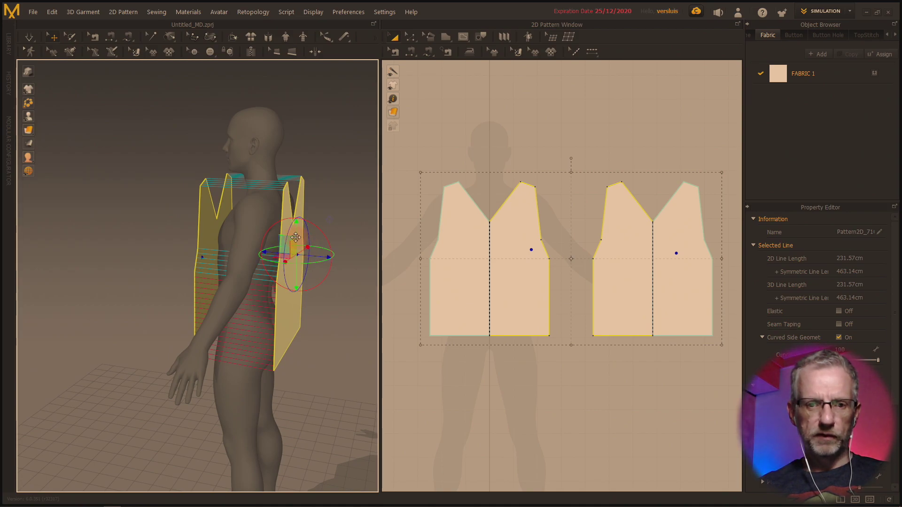
right_click_drag(297, 275, 362, 241)
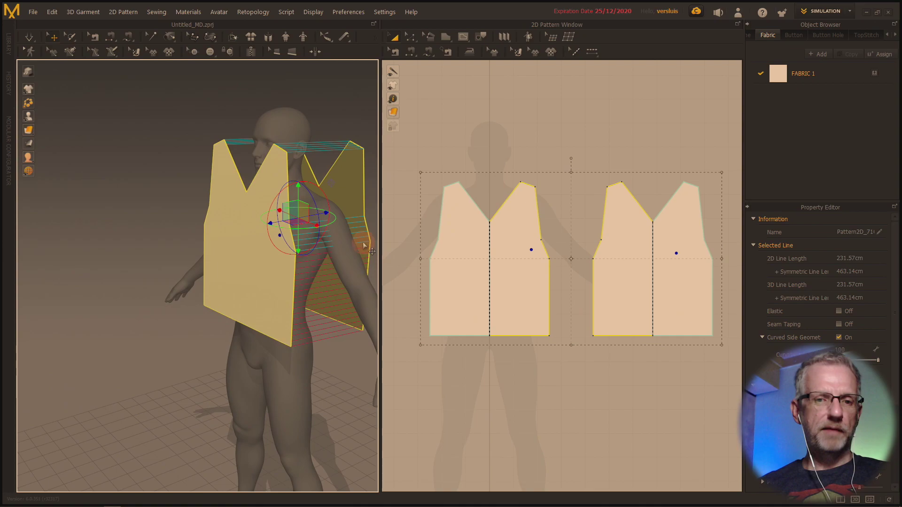
scroll(295, 265, "down", 5)
scroll(287, 270, "up", 5)
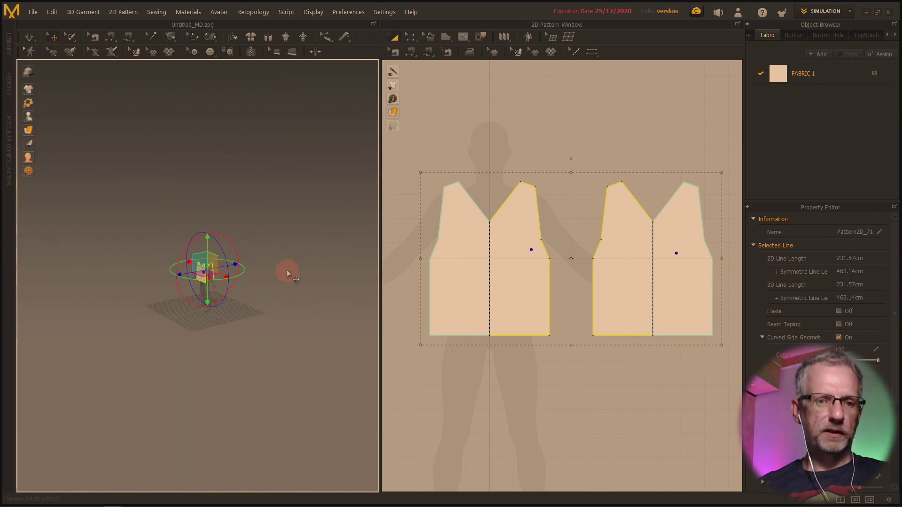
right_click_drag(311, 278, 322, 247)
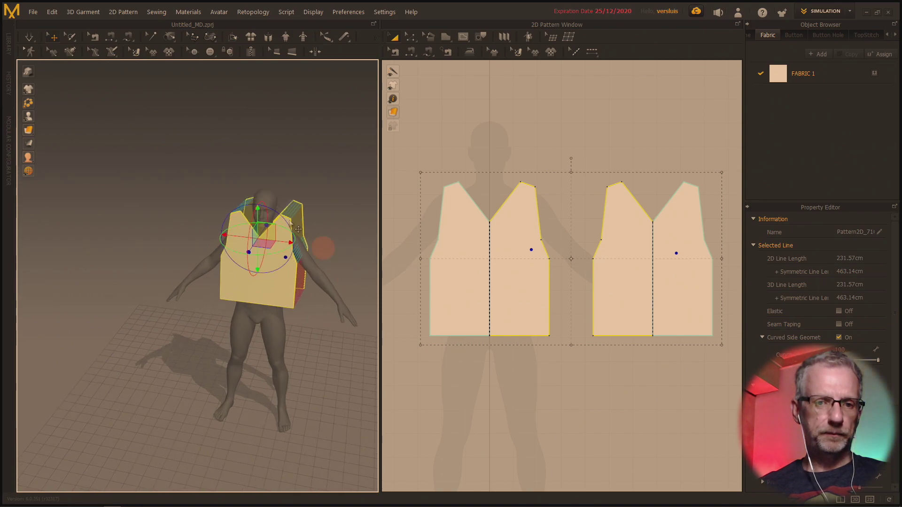
left_click(29, 37)
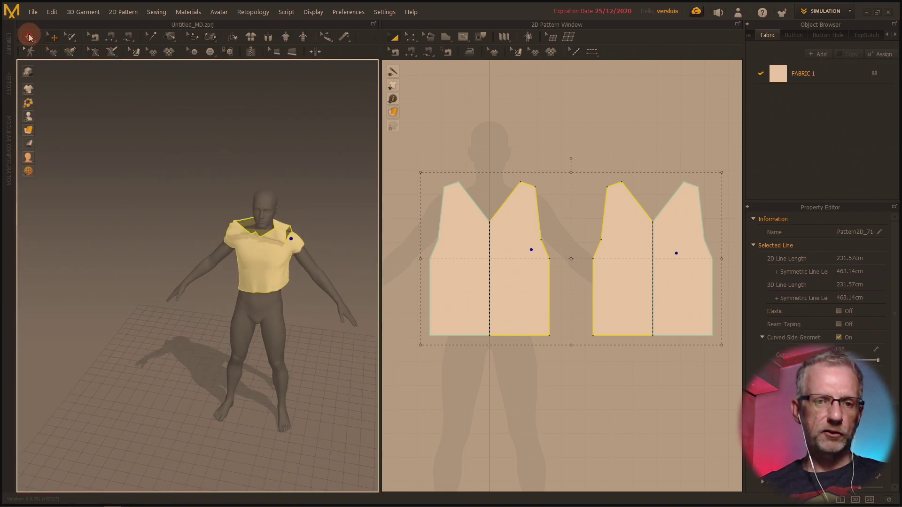
left_click_drag(261, 282, 290, 425)
key("ctrl+z")
Select both vest pieces and raise them higher around the chest and shoulders.
right_click_drag(278, 292, 202, 285)
left_click(263, 285)
right_click_drag(270, 284, 286, 278)
left_click(308, 283)
left_click(269, 281, "shift")
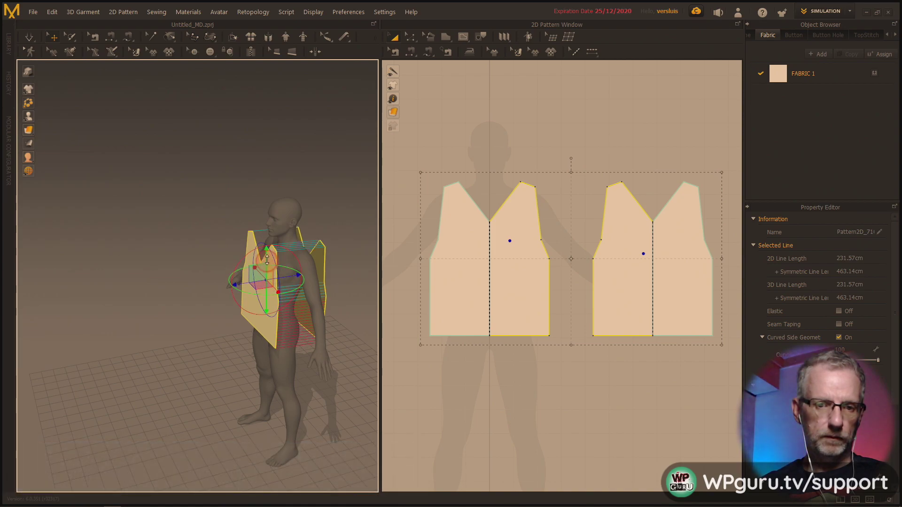
left_click_drag(265, 264, 269, 249)
Simulate the vest and pull its fabric up over the shoulder until it hangs correctly.
left_click(29, 37)
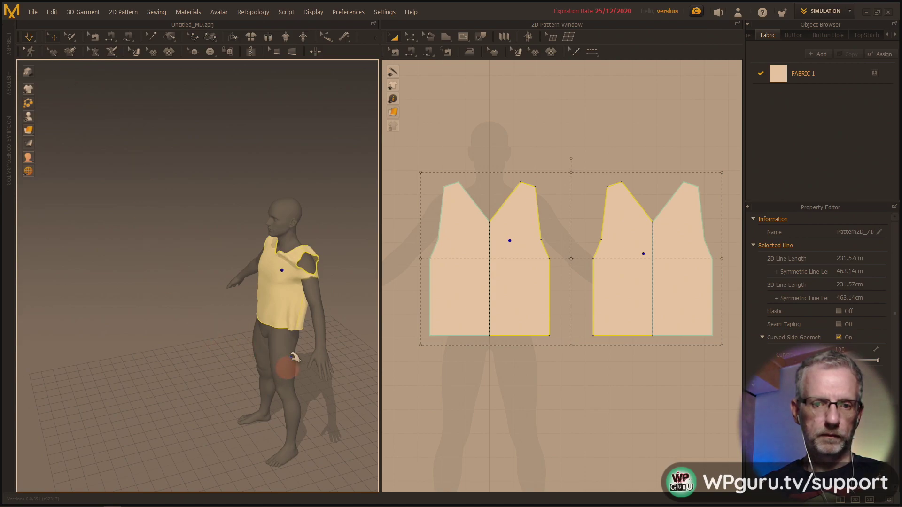
right_click_drag(272, 336, 346, 356)
scroll(346, 352, "up", 5)
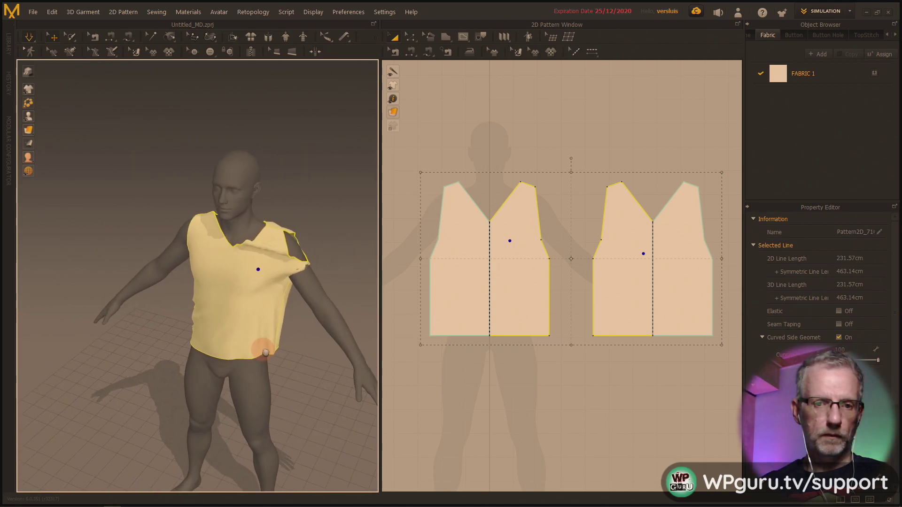
right_click_drag(265, 352, 252, 326)
left_click_drag(275, 274, 264, 255)
right_click_drag(263, 255, 227, 155)
mouse_move(244, 258)
right_mouse_down()
mouse_move(255, 244)
mouse_move(235, 247)
right_mouse_up()
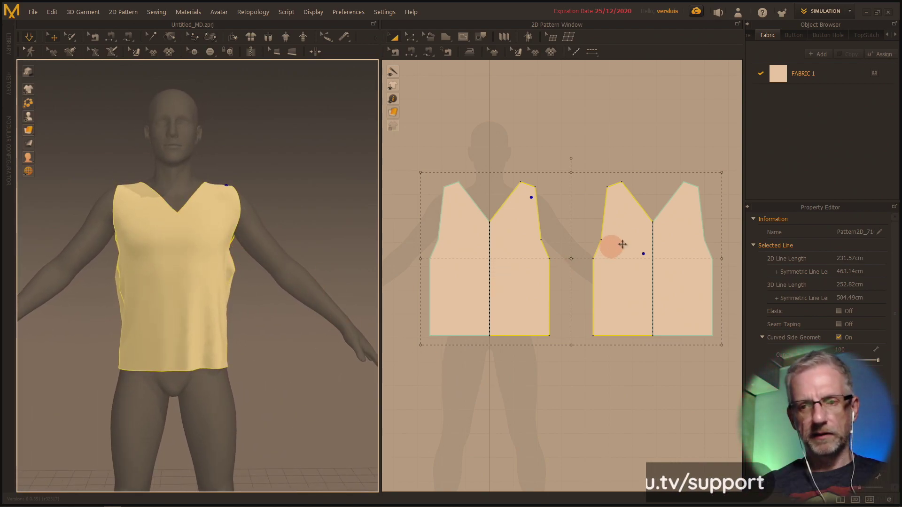
left_click(663, 296)
left_click(654, 223)
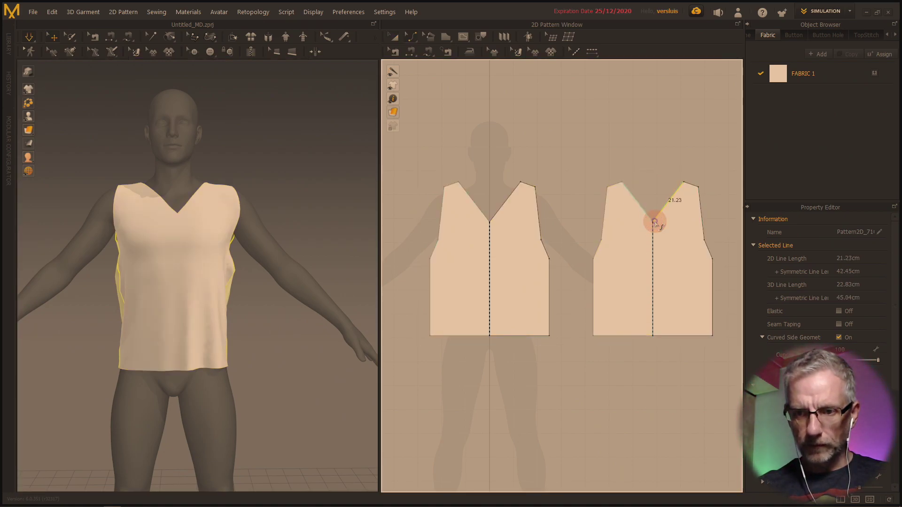
Convert the right piece's V-neck apex into a curve point.
left_click(655, 224)
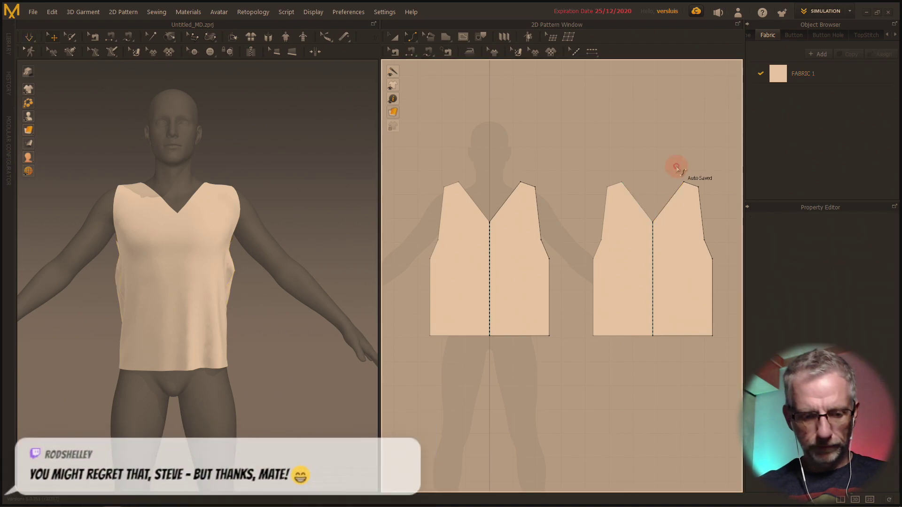
left_click(653, 221)
right_click(654, 222)
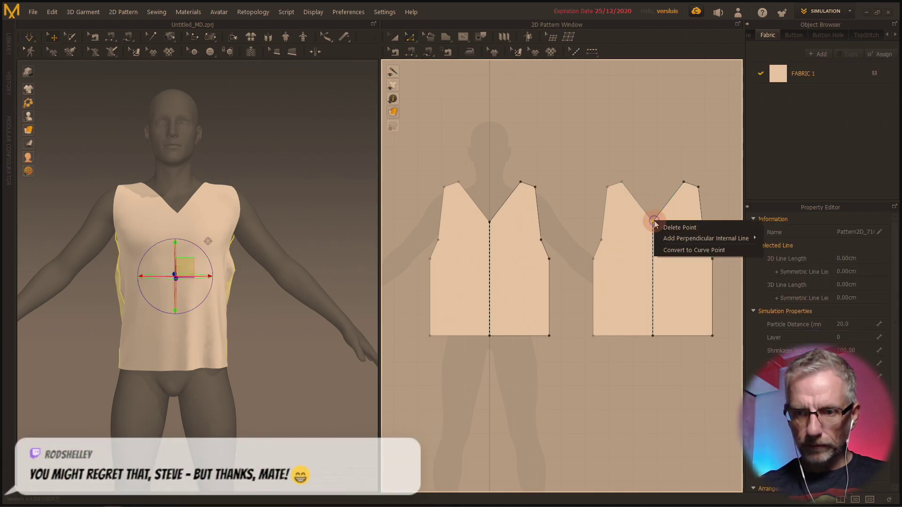
left_click(675, 249)
left_click(653, 222)
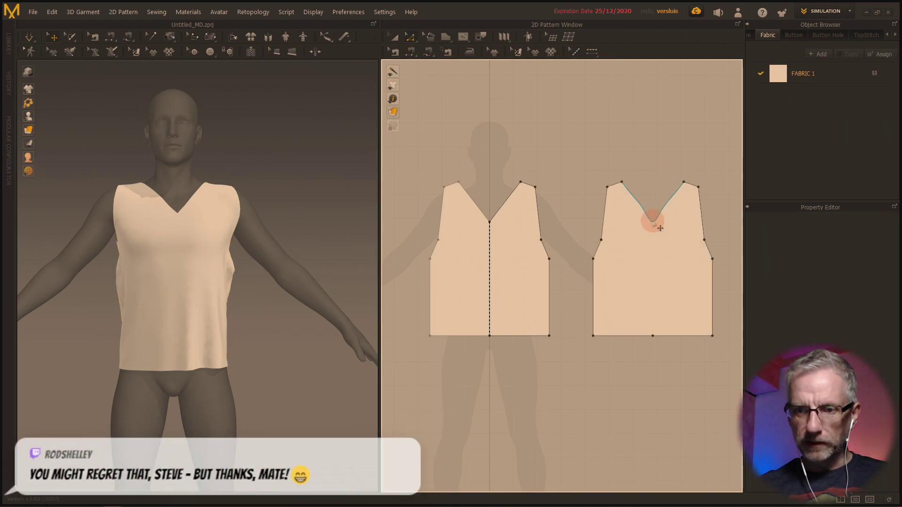
Bend the neckline segments into a shallow 35.44 cm curve at 100% curvature.
scroll(654, 221, "up", 8)
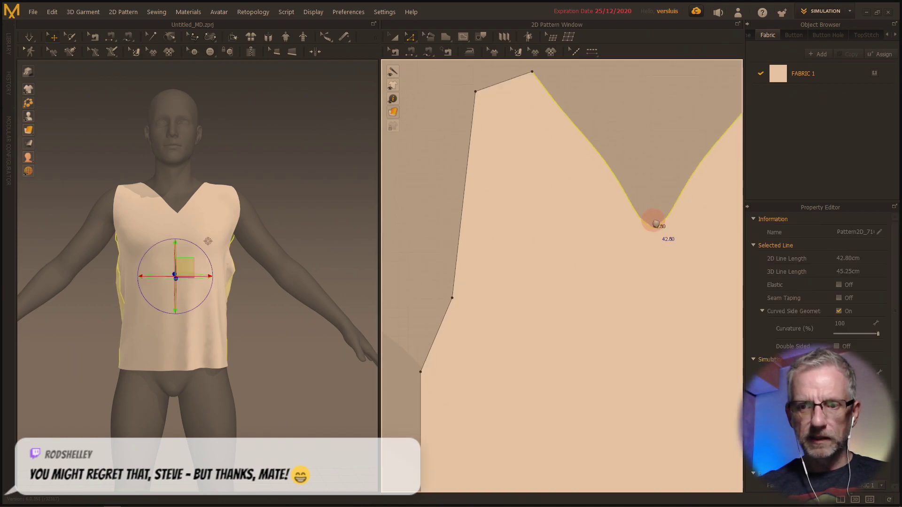
left_click(605, 246)
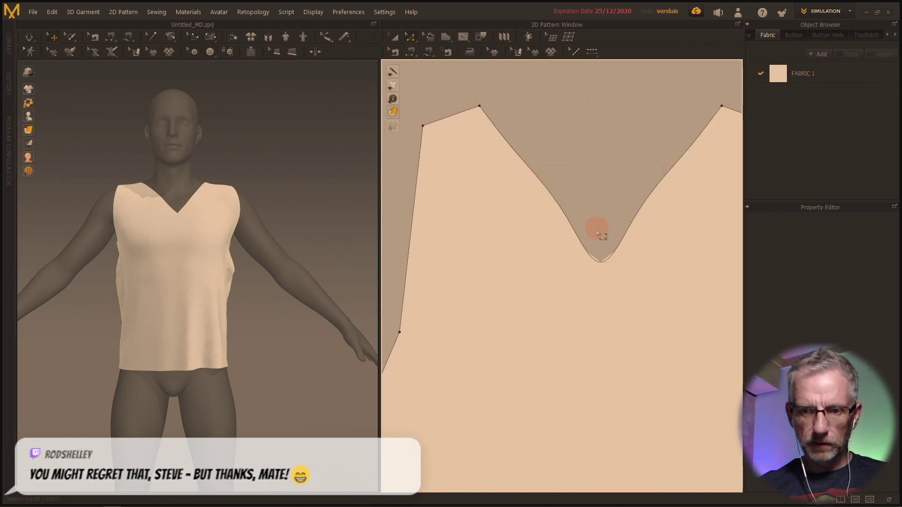
left_click(599, 265)
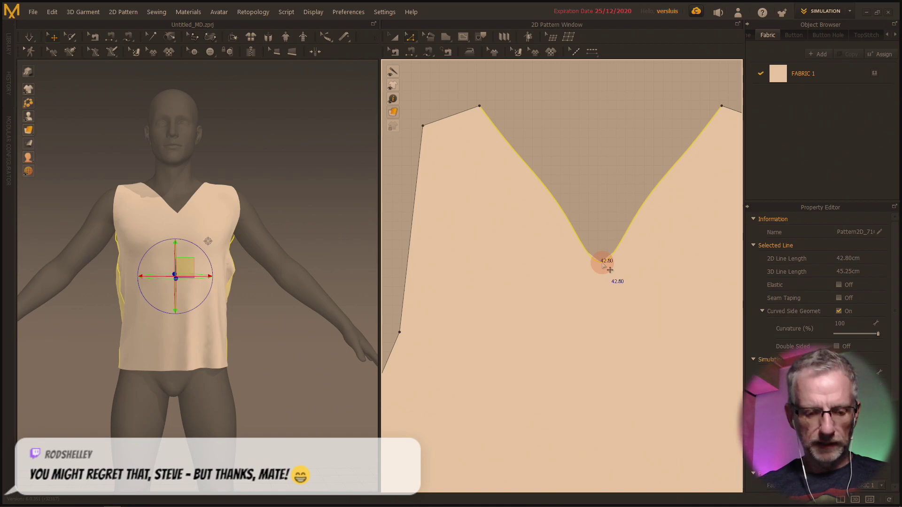
left_click_drag(603, 264, 600, 194)
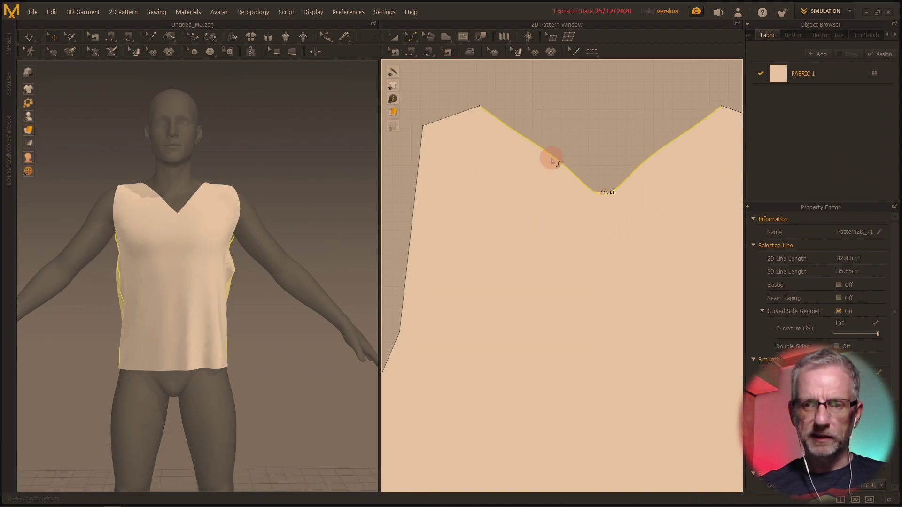
left_click_drag(556, 155, 540, 170)
mouse_move(660, 153)
left_mouse_down()
mouse_move(697, 165)
mouse_move(681, 141)
mouse_move(701, 147)
mouse_move(659, 163)
left_mouse_up()
right_click_drag(237, 262, 241, 299)
right_click_drag(466, 316, 681, 326)
scroll(668, 331, "down", 6)
scroll(676, 324, "up", 5)
scroll(705, 310, "down", 2)
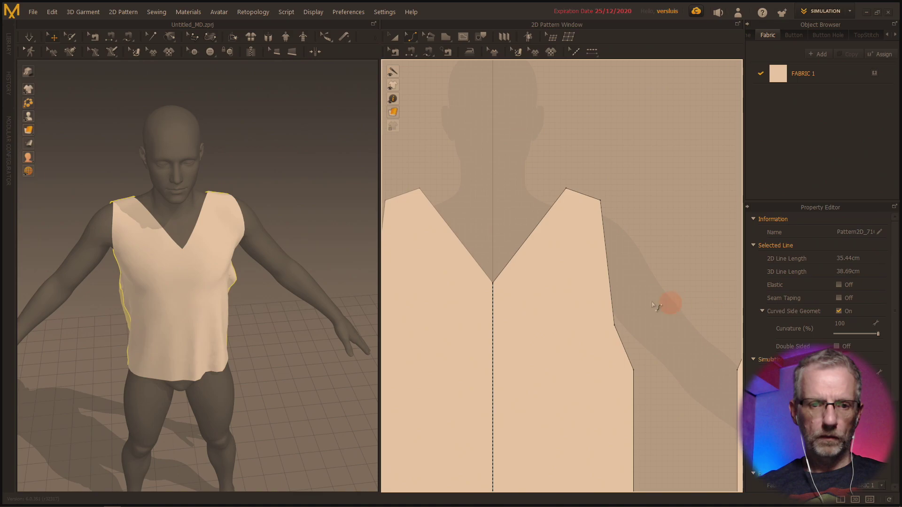
right_click_drag(295, 288, 312, 258)
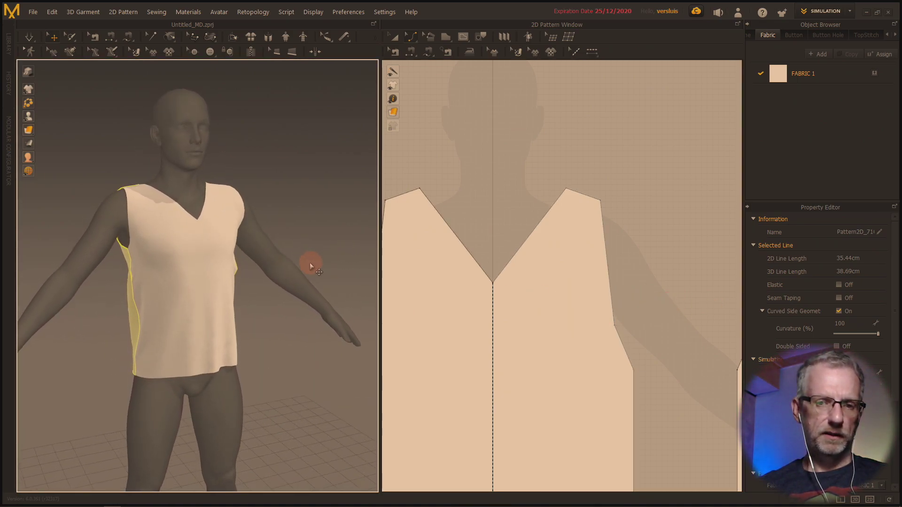
scroll(535, 314, "down", 5)
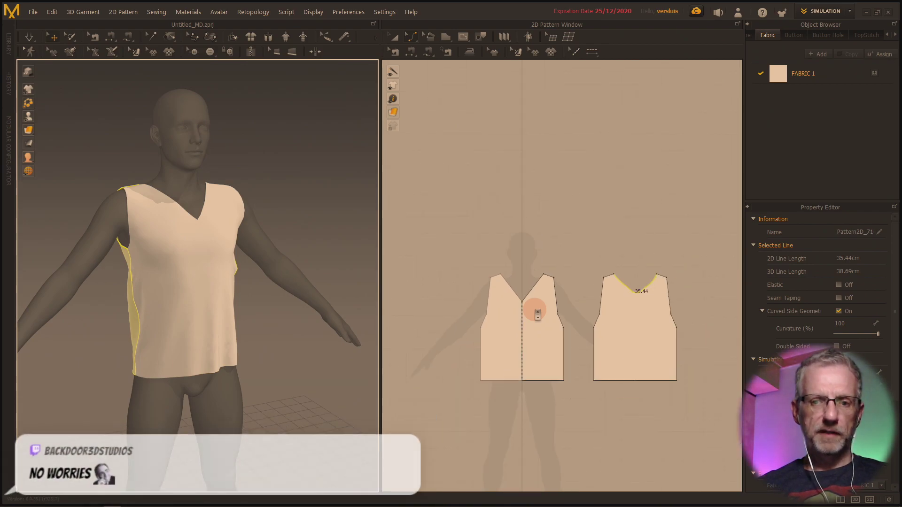
Select both vest patterns and drag a corner handle to preview a 103.96% scale-up.
key("a")
left_click(559, 315)
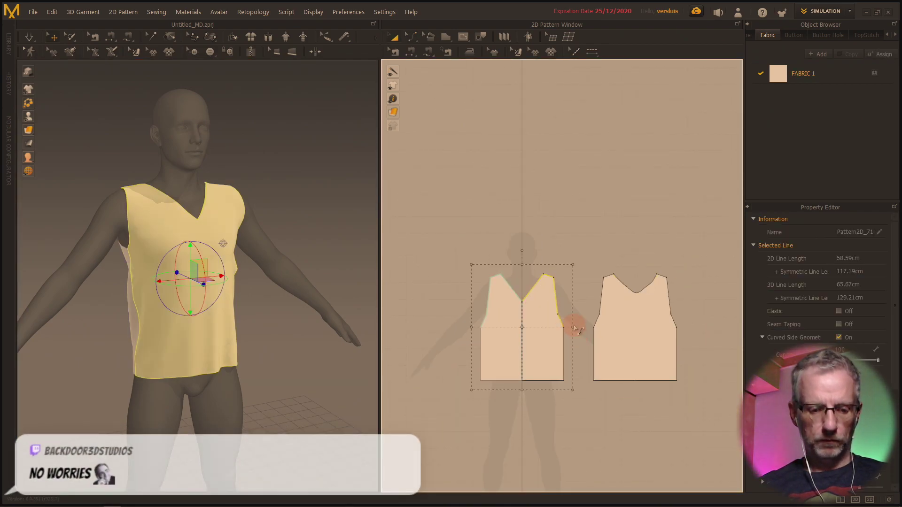
left_click_drag(484, 235, 690, 397)
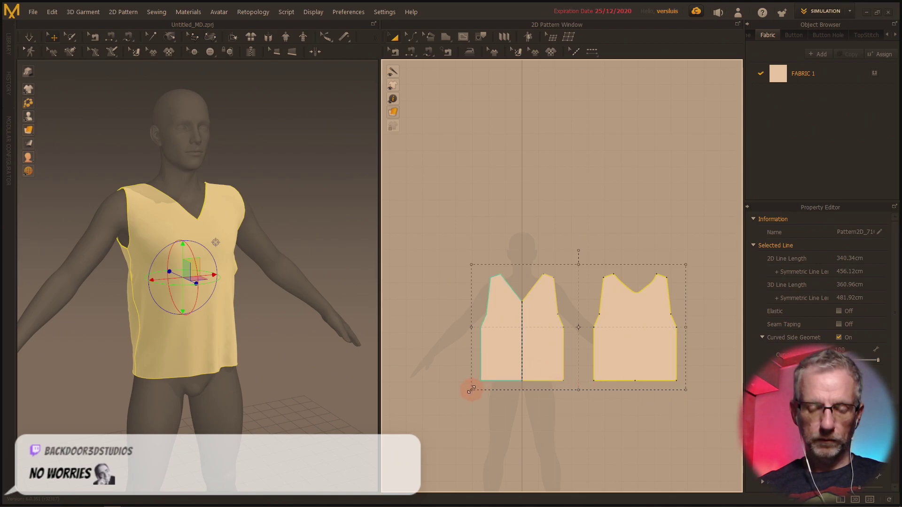
left_click_drag(471, 390, 451, 394)
Apply an exact 105% scale to both vest patterns and run the simulation to drape the top.
right_click(452, 395)
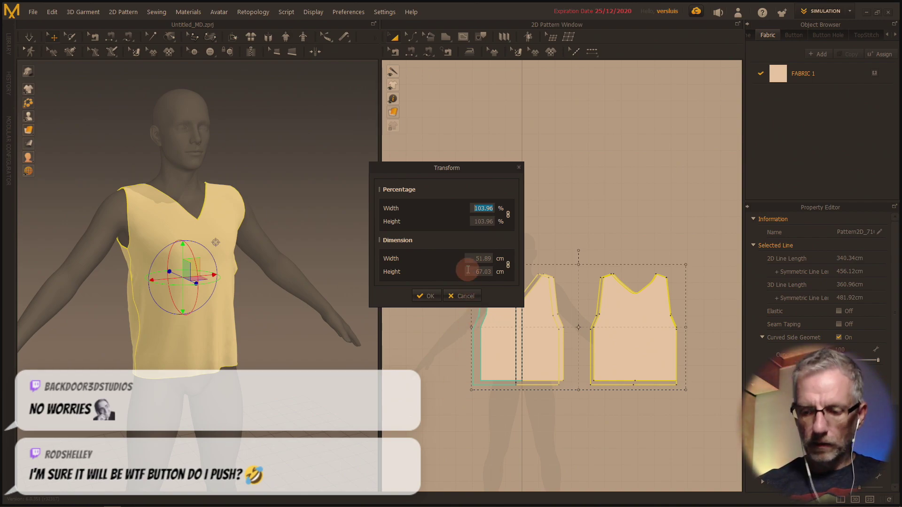
type("105")
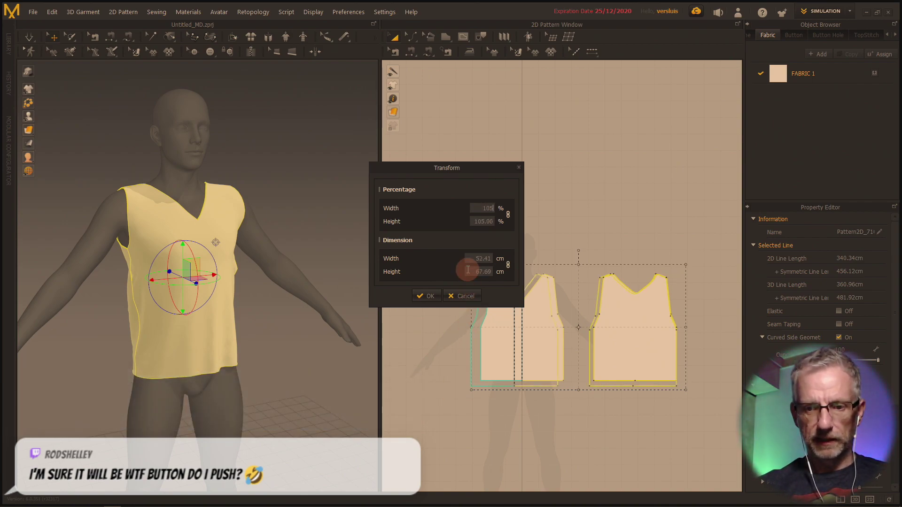
key("Return")
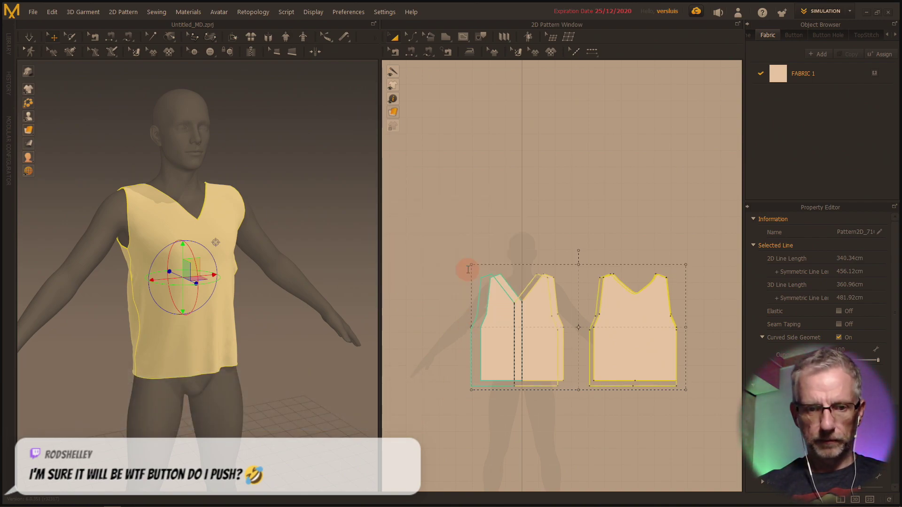
left_click(31, 38)
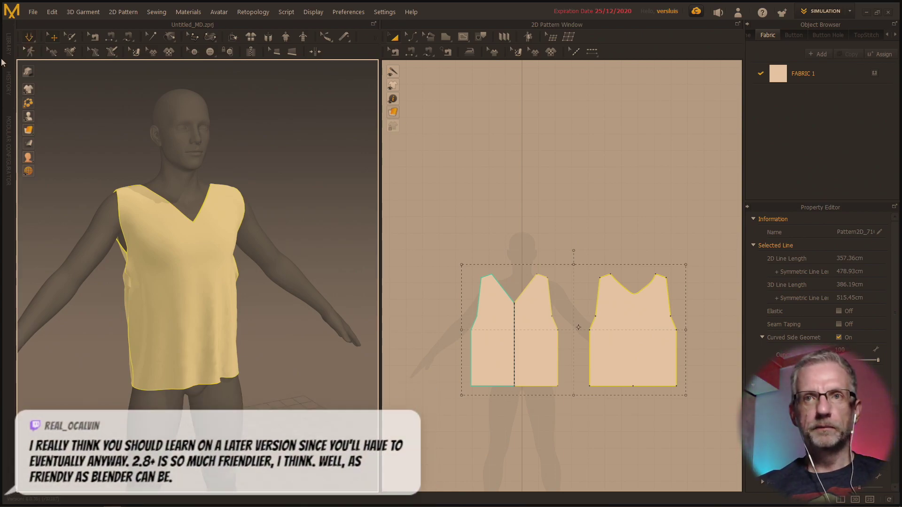
left_click(151, 94)
right_click_drag(214, 218, 151, 227)
scroll(151, 229, "up", 2)
middle_click_drag(151, 232, 153, 271)
right_click_drag(291, 234, 333, 247)
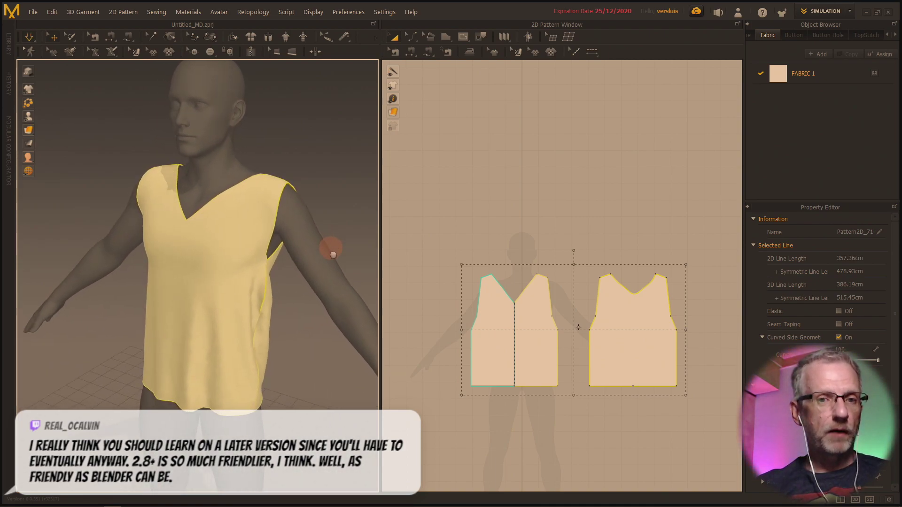
scroll(308, 261, "up", 2)
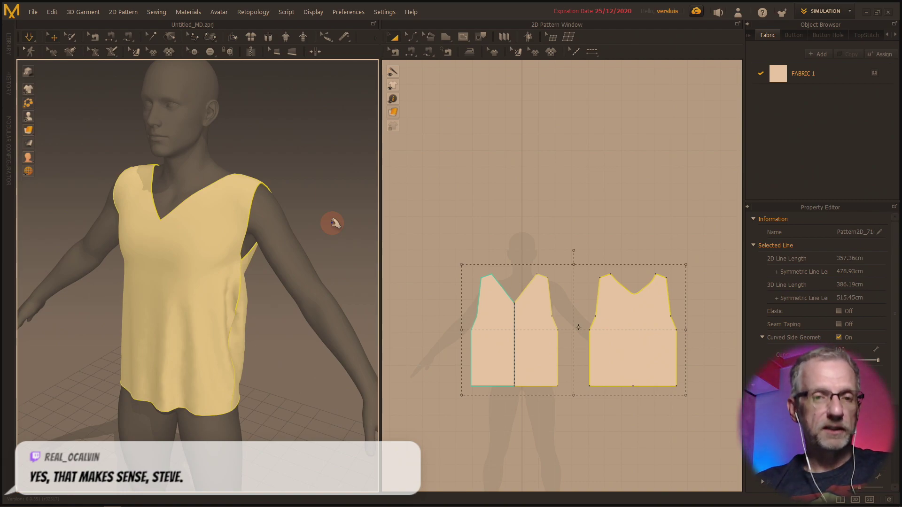
Bring up the Windows Start menu with the Windows key.
key("super")
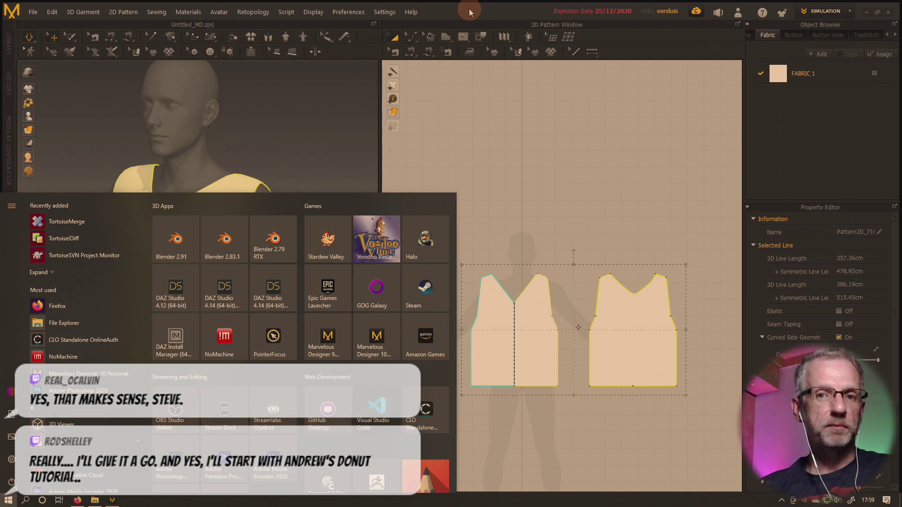
Dismiss the Start menu by clicking the top of the screen.
left_click(470, 11)
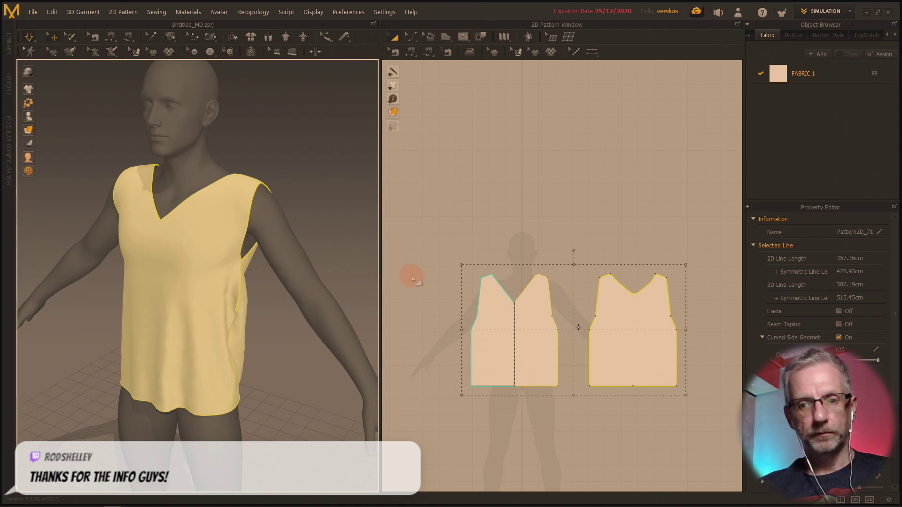
right_click_drag(225, 297, 294, 312)
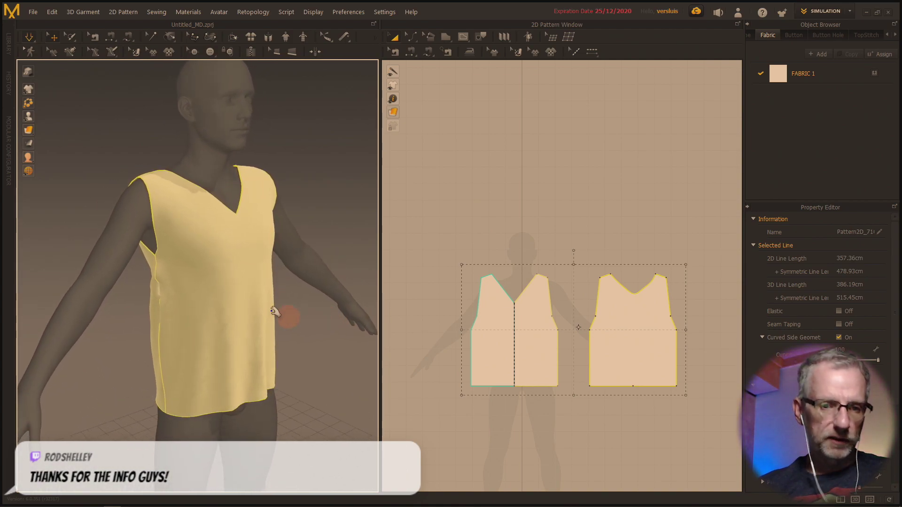
right_click_drag(172, 314, 130, 319)
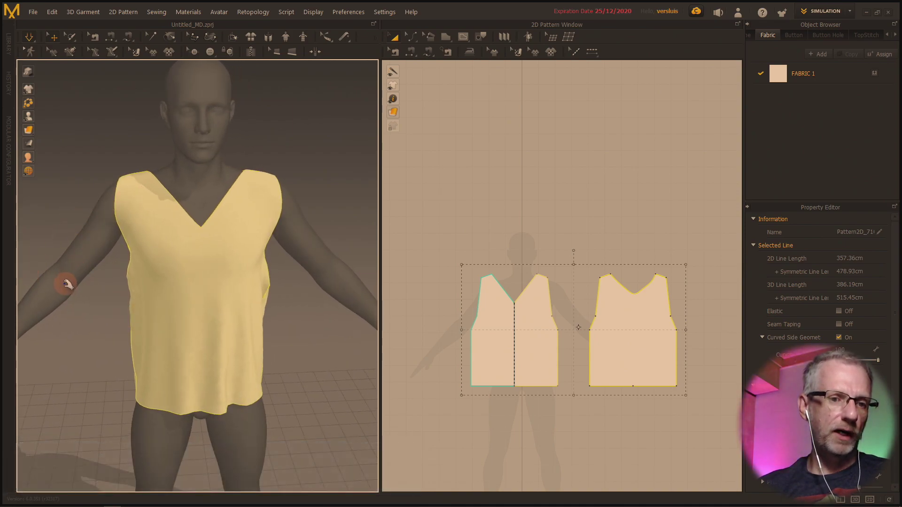
right_click_drag(423, 285, 499, 260)
scroll(499, 263, "up", 2)
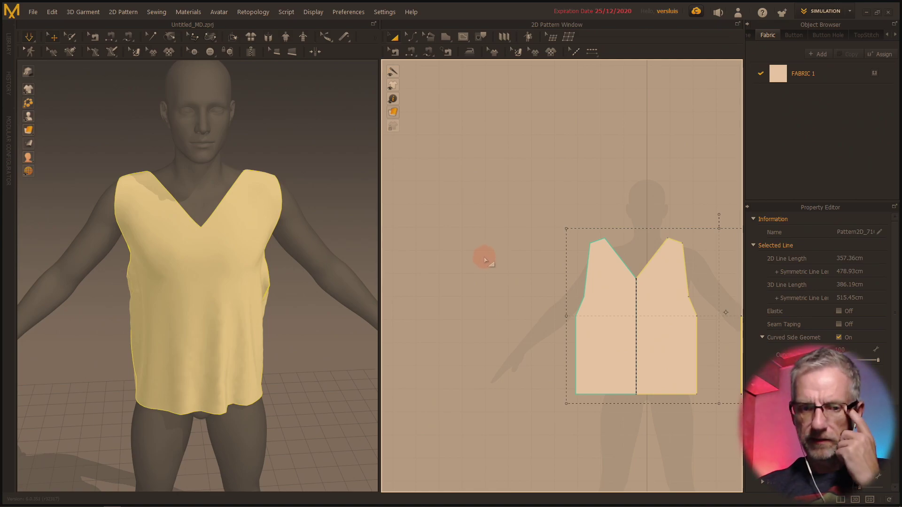
key("s")
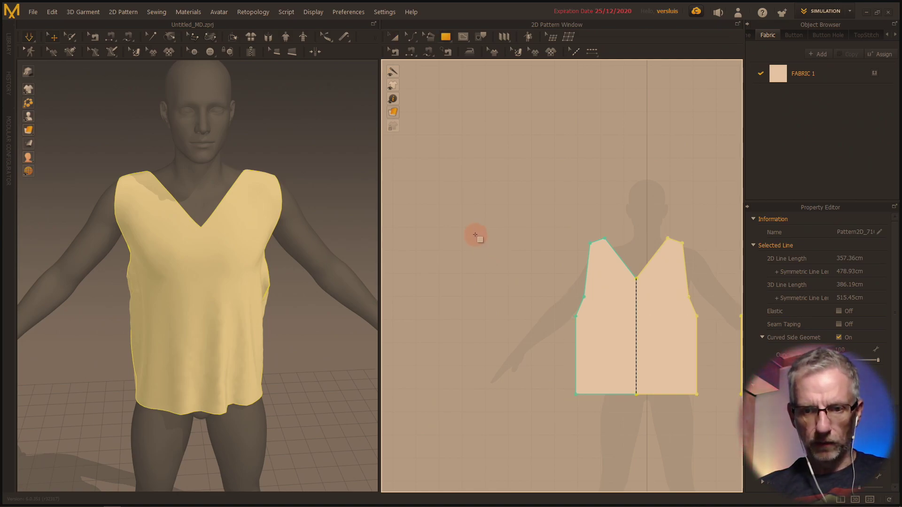
left_click_drag(523, 223, 579, 291)
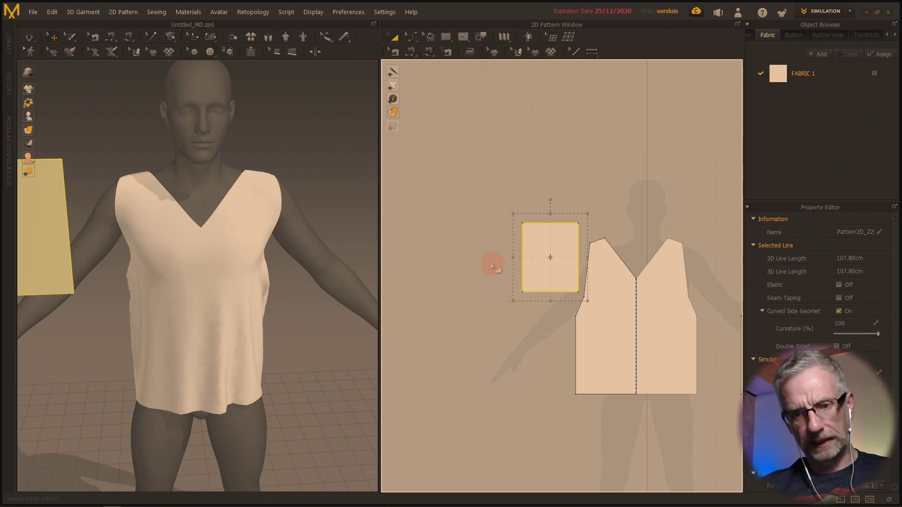
left_click_drag(534, 268, 462, 272)
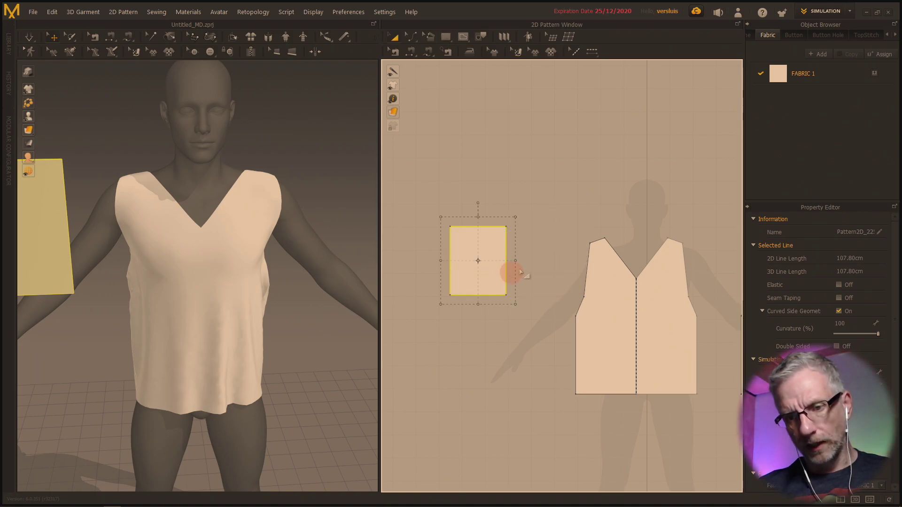
left_click(586, 278)
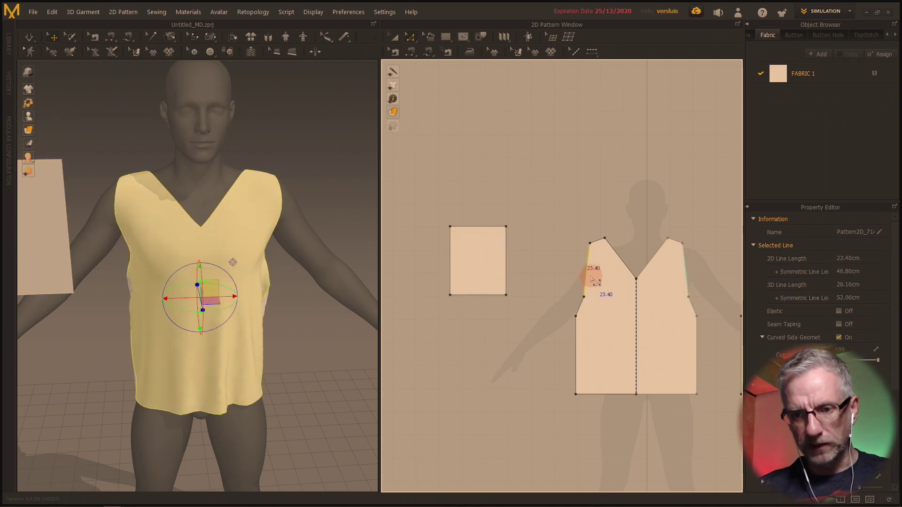
left_click(518, 313)
key("a")
left_click(492, 278)
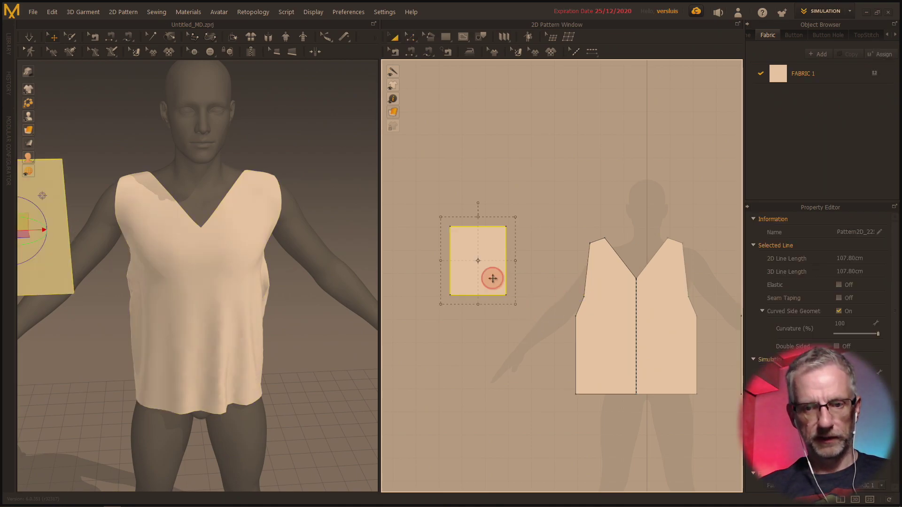
key("Delete")
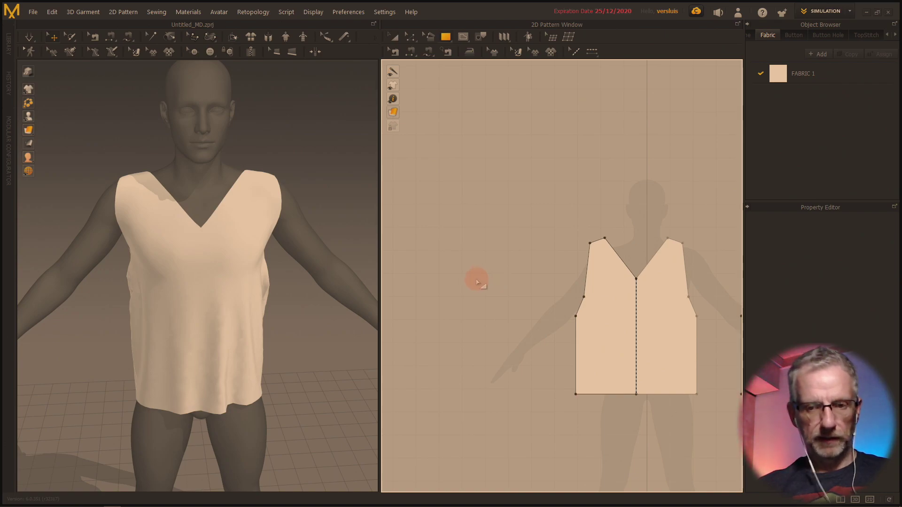
Create a 24 × 24 cm square pattern with the Rectangle tool beside the vest patterns.
left_click(477, 282)
type("24")
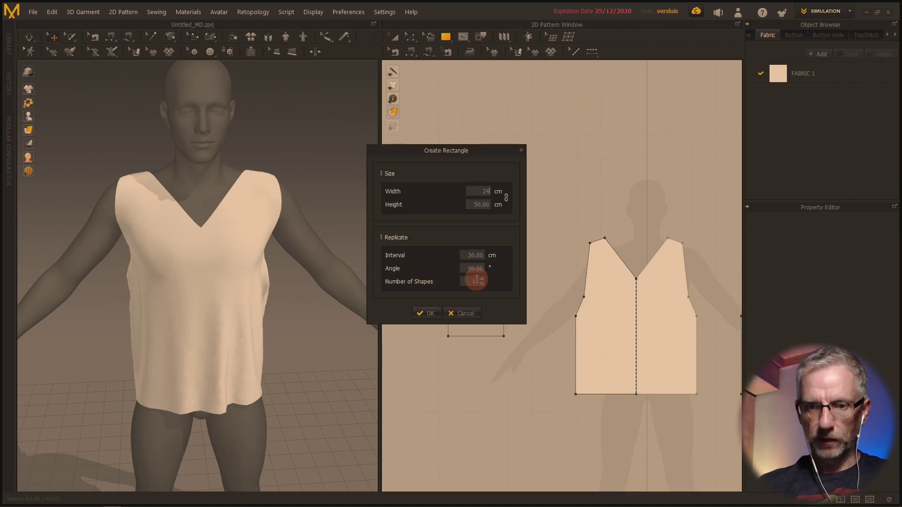
type("24")
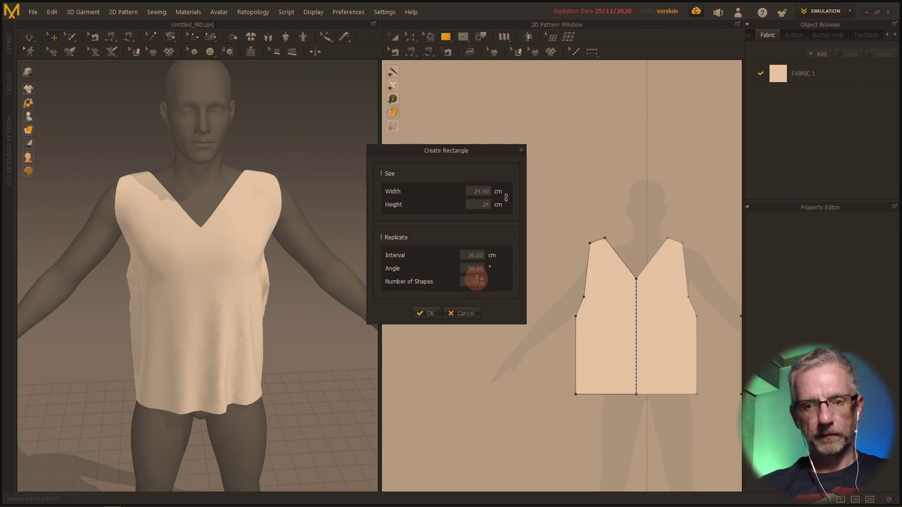
key("Return")
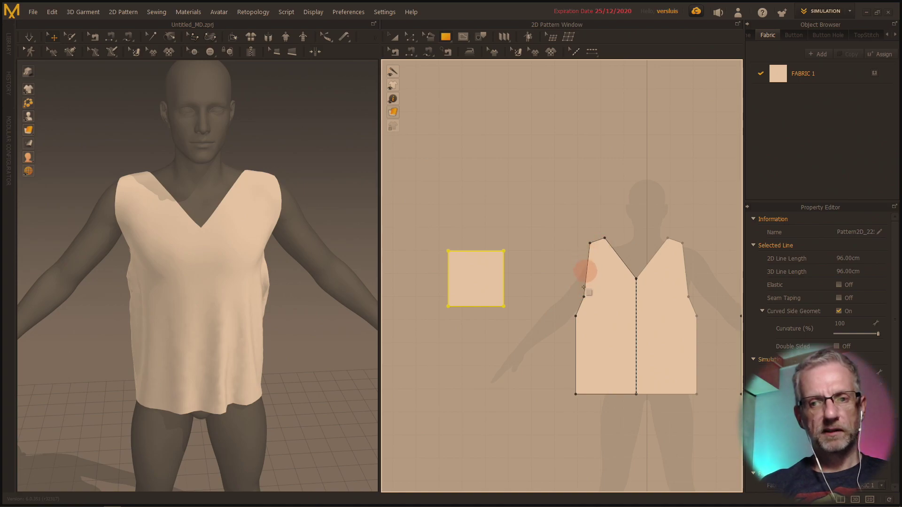
left_click(520, 242)
key("Return")
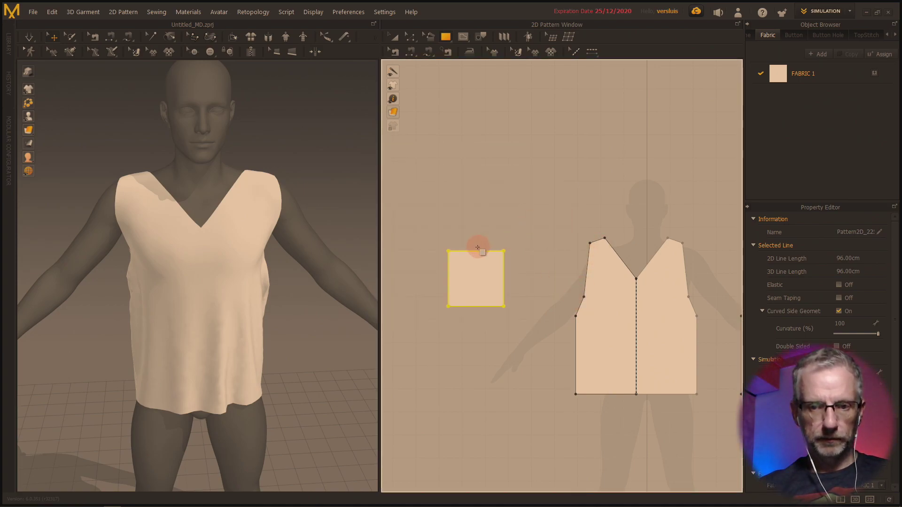
Unfold the square along its top edge to double it into a 24 × 48 cm rectangle.
key("z")
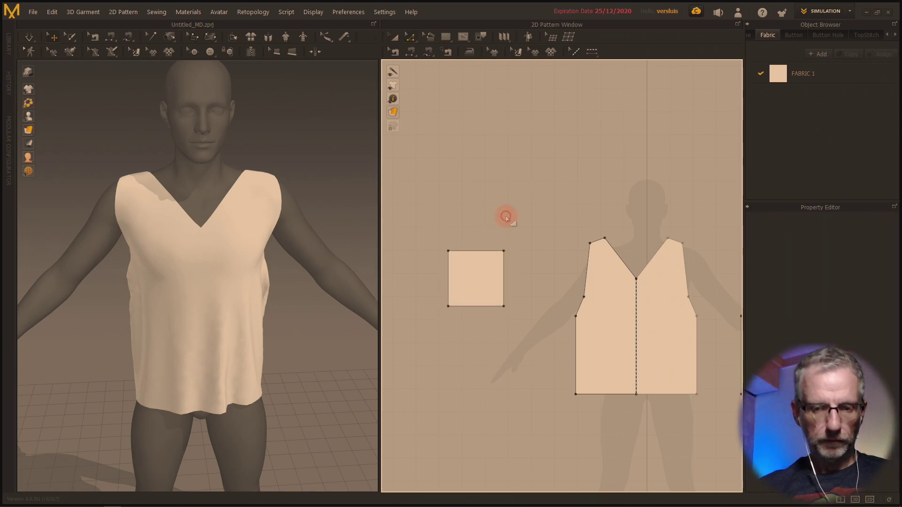
right_click(472, 255)
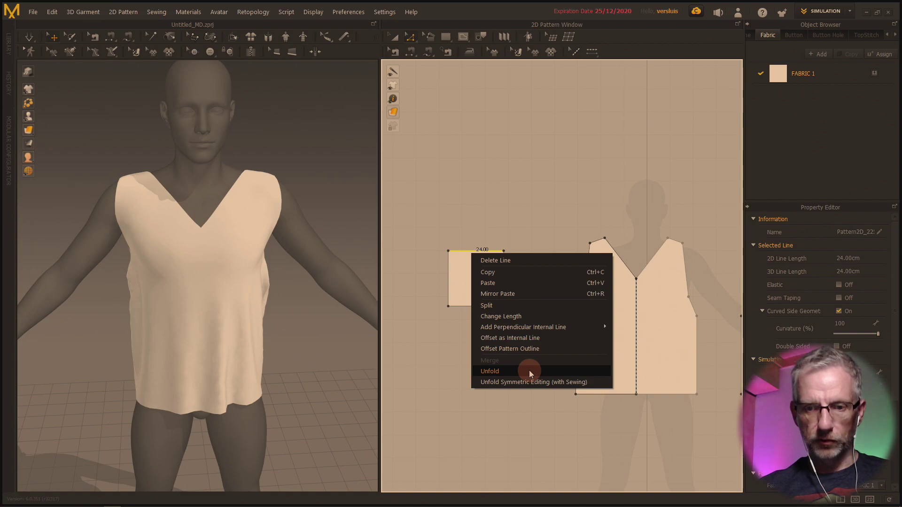
left_click(529, 370)
left_click(470, 367)
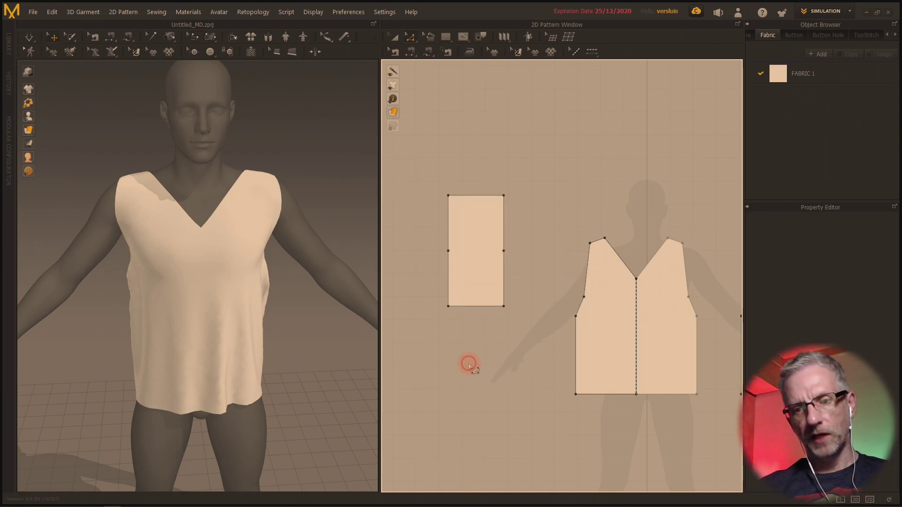
Bow the rectangle's right edge outward into a curve of about 75.75 cm.
left_click(504, 252)
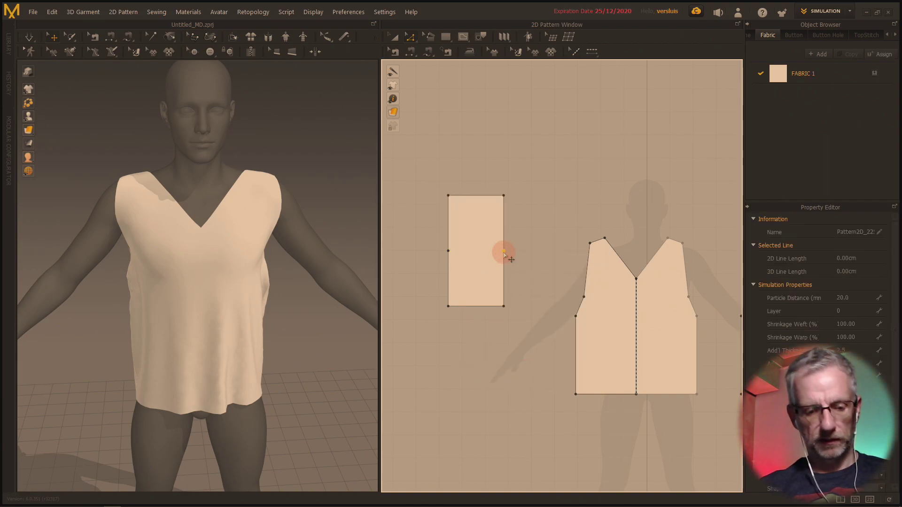
left_click(449, 252)
left_click(466, 382)
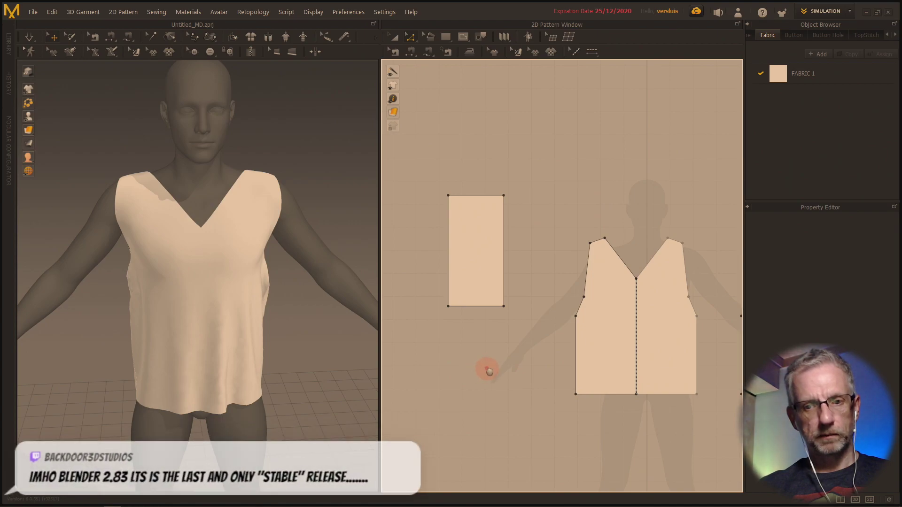
right_click_drag(485, 369, 472, 366)
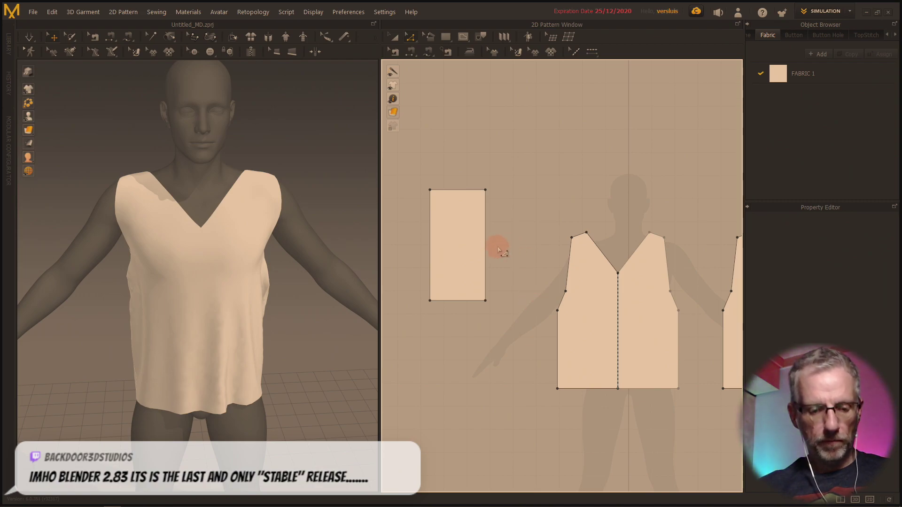
left_click_drag(486, 244, 543, 241)
right_click_drag(186, 311, 362, 379)
scroll(335, 373, "down", 3)
Rotate the curved sleeve piece with the 3D gizmo and turn it toward the avatar's arm.
left_click(181, 279)
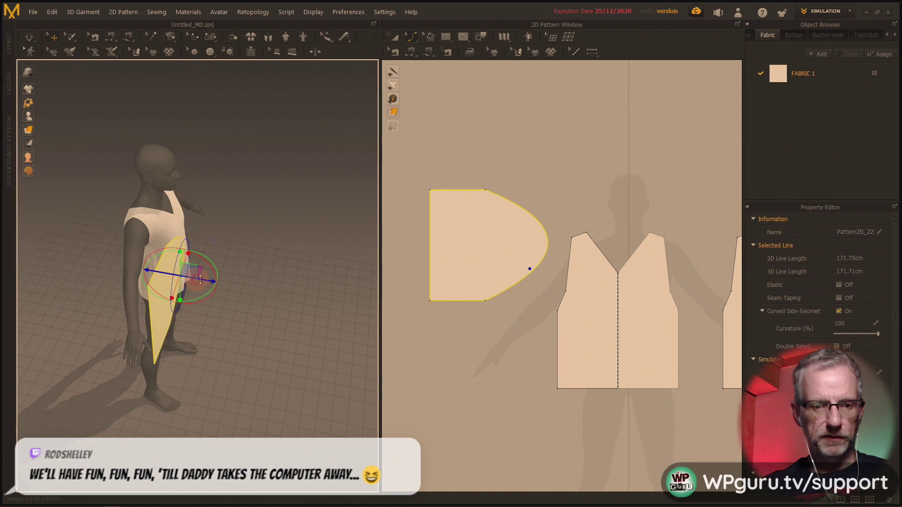
left_click_drag(197, 256, 122, 233)
right_click_drag(123, 235, 257, 220)
scroll(258, 221, "up", 3)
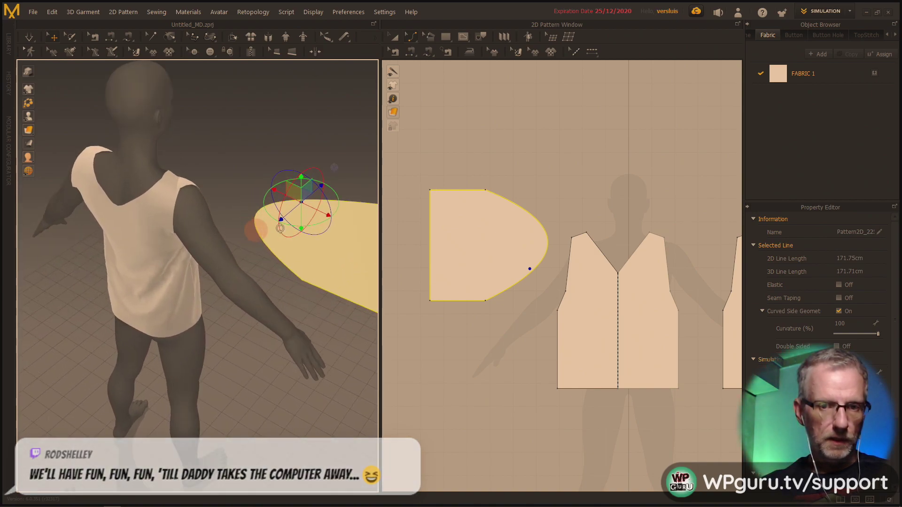
left_click_drag(296, 210, 241, 203)
right_click_drag(241, 203, 185, 233)
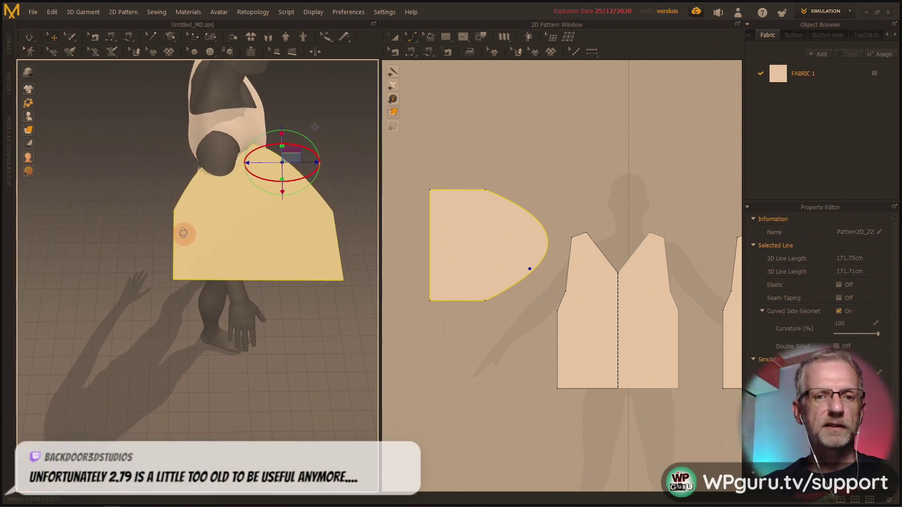
Slide the sleeve piece sideways and raise it up beside the shoulder armhole.
left_click_drag(311, 162, 275, 161)
right_click_drag(274, 161, 277, 186)
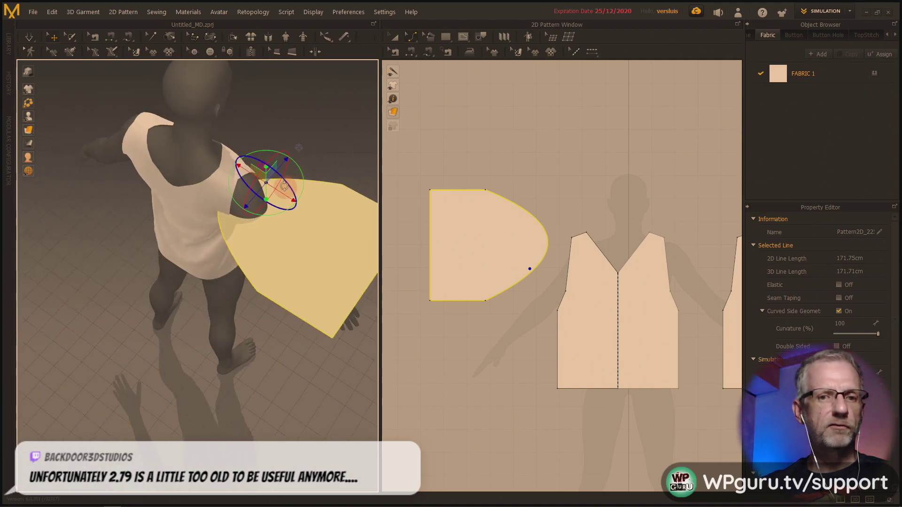
left_click_drag(280, 187, 303, 201)
right_click_drag(303, 201, 291, 181)
left_click_drag(294, 202, 297, 162)
right_click_drag(297, 162, 195, 213)
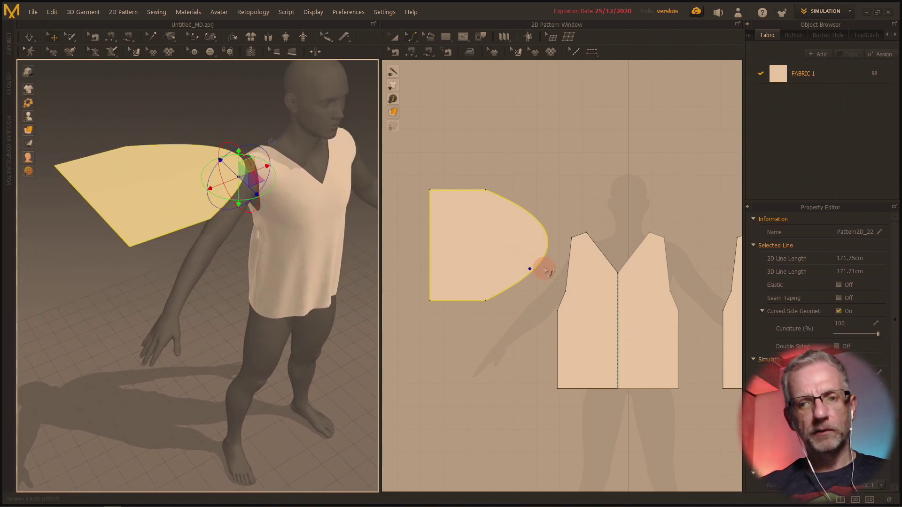
Split the sleeve's curved edge uniformly into two halves.
left_click(575, 200)
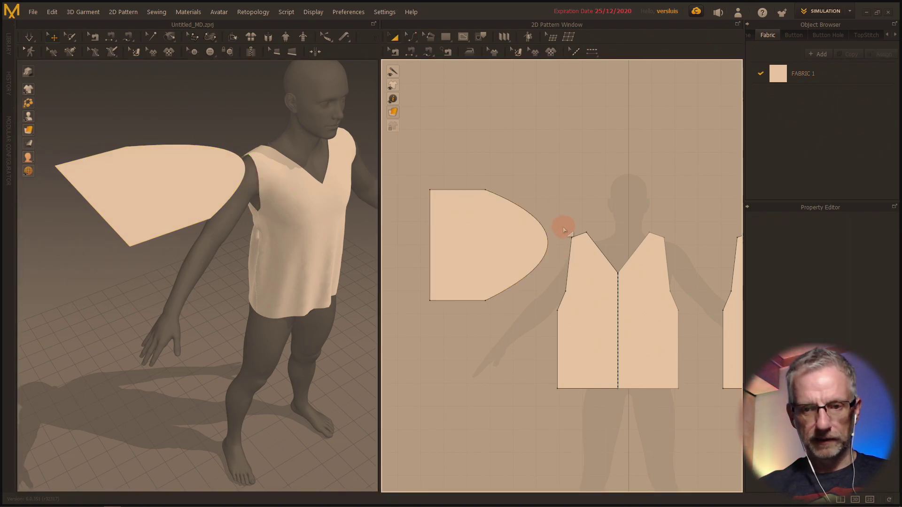
left_click(548, 242)
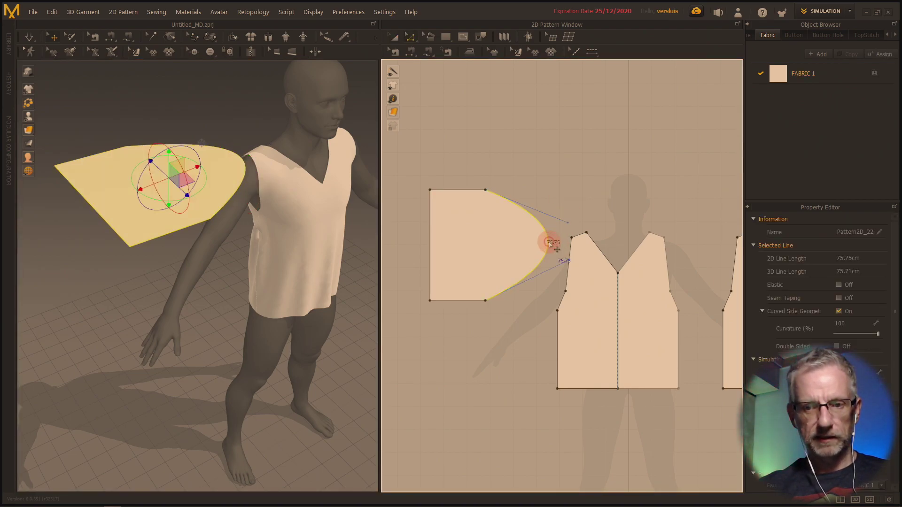
right_click(550, 244)
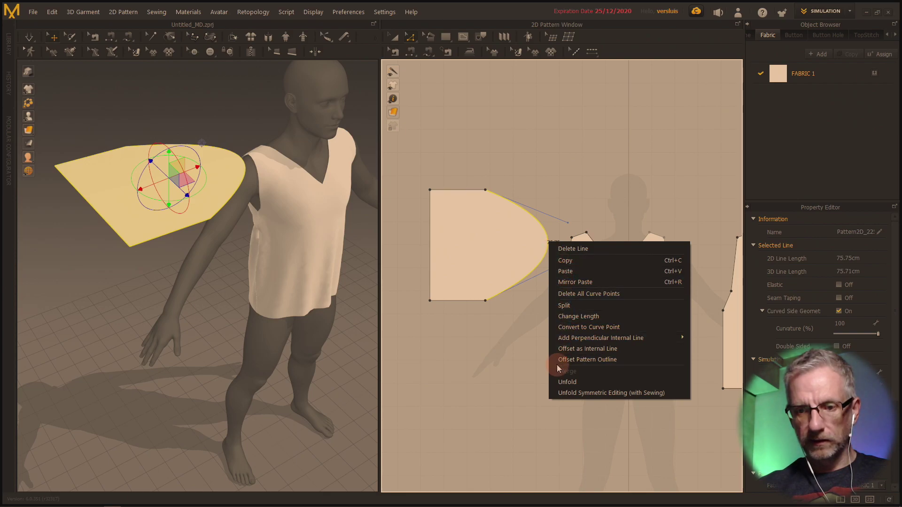
left_click(585, 306)
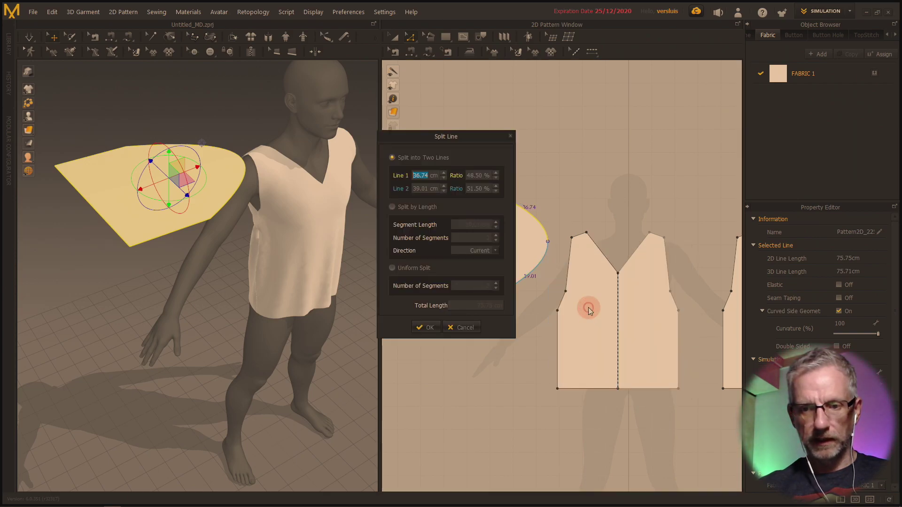
left_click(393, 268)
left_click(424, 328)
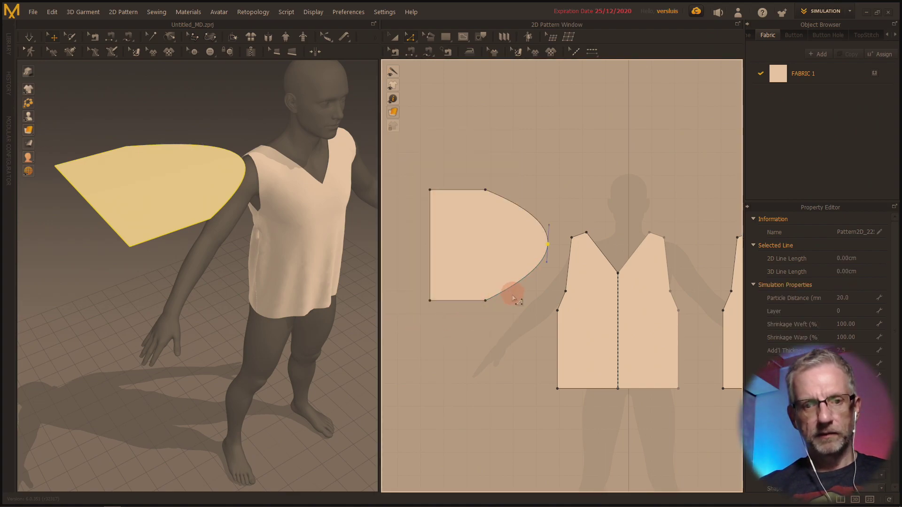
Segment-sew the lower half to the front armhole and the upper half to the back armhole.
key("n")
left_click(540, 274)
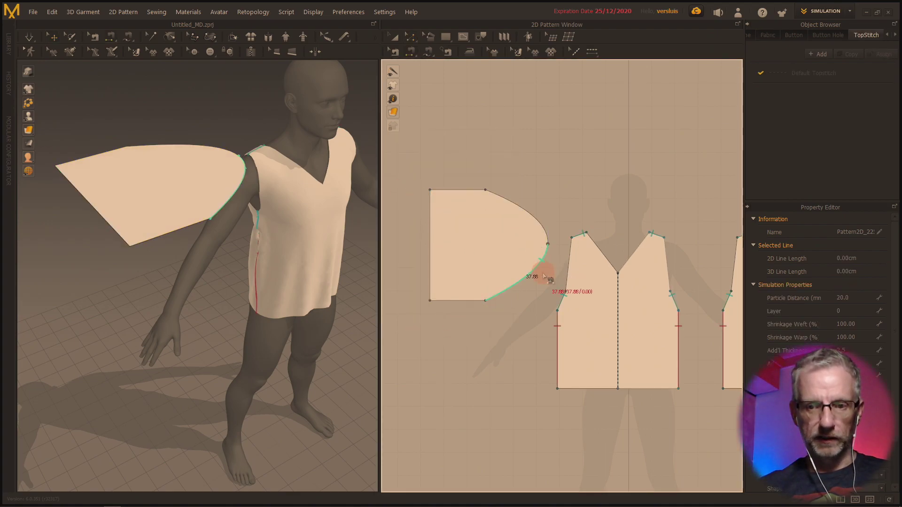
left_click(570, 261)
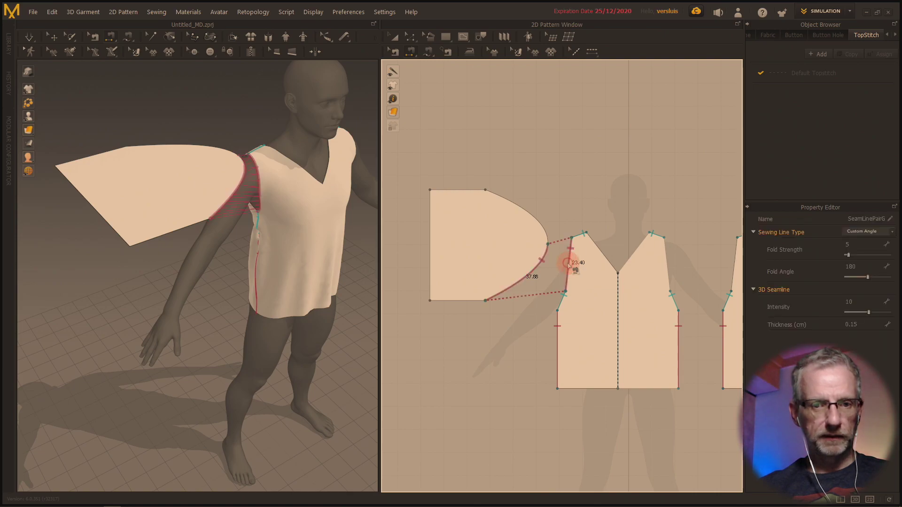
left_click(545, 240)
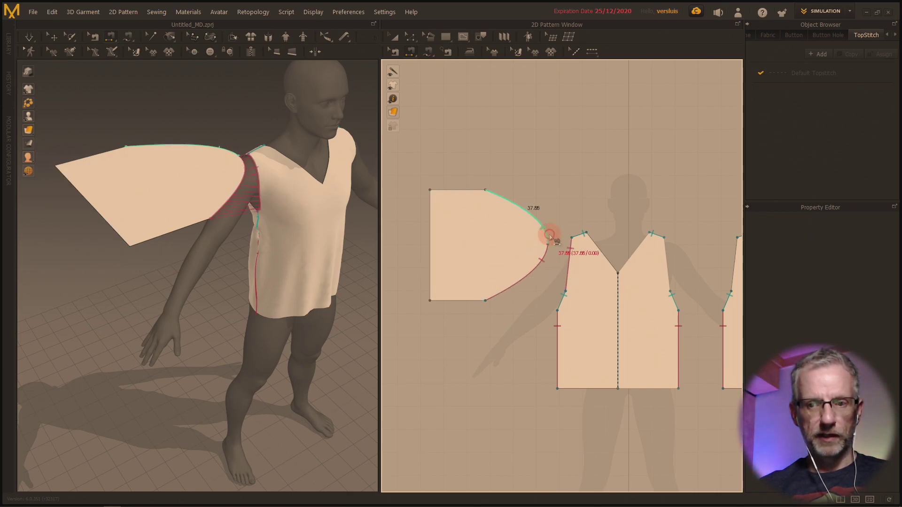
right_click_drag(615, 246, 477, 242)
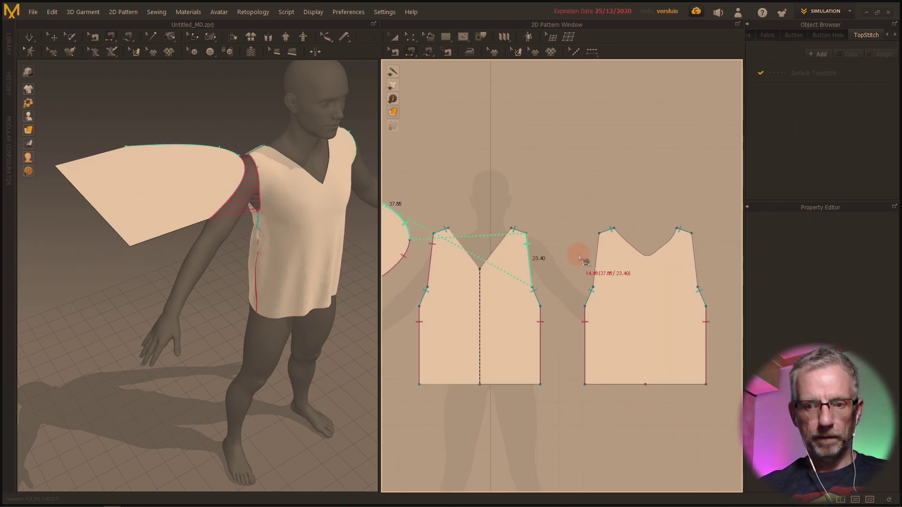
left_click(598, 266)
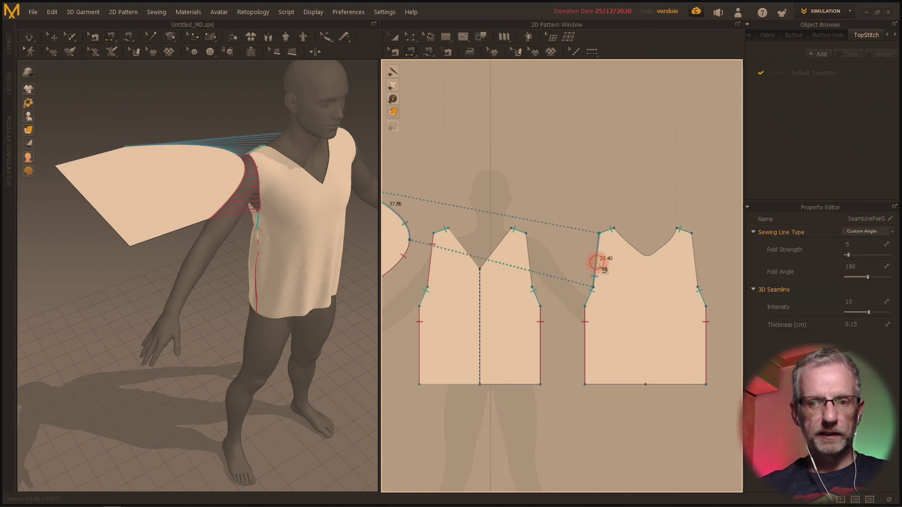
Undo the back armhole seam and re-sew the sleeve cap to the back armhole.
mouse_move(363, 236)
right_mouse_down()
mouse_move(266, 233)
mouse_move(350, 224)
right_mouse_up()
key("ctrl+z")
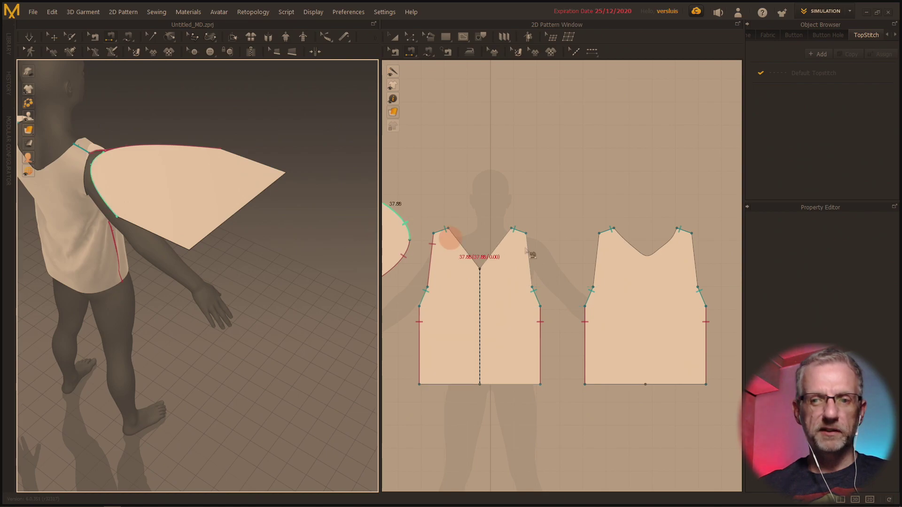
left_click(423, 223)
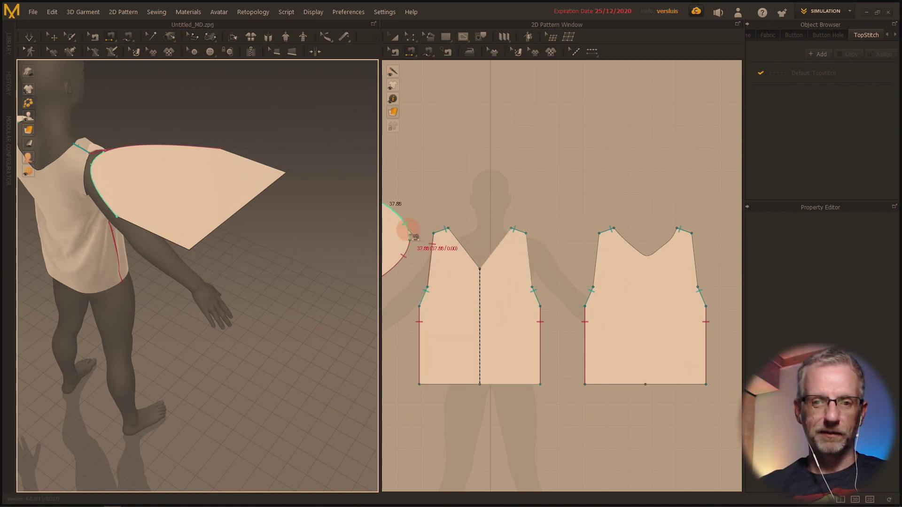
left_click(399, 229)
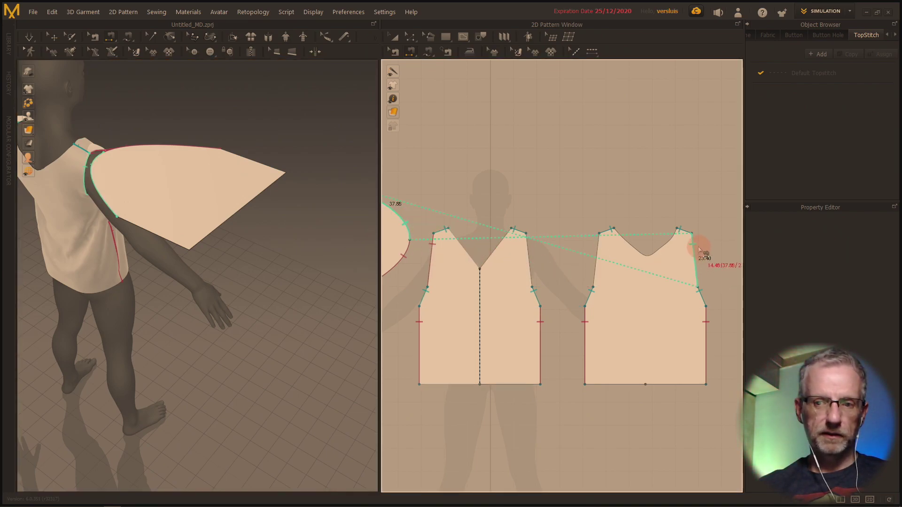
left_click(698, 275)
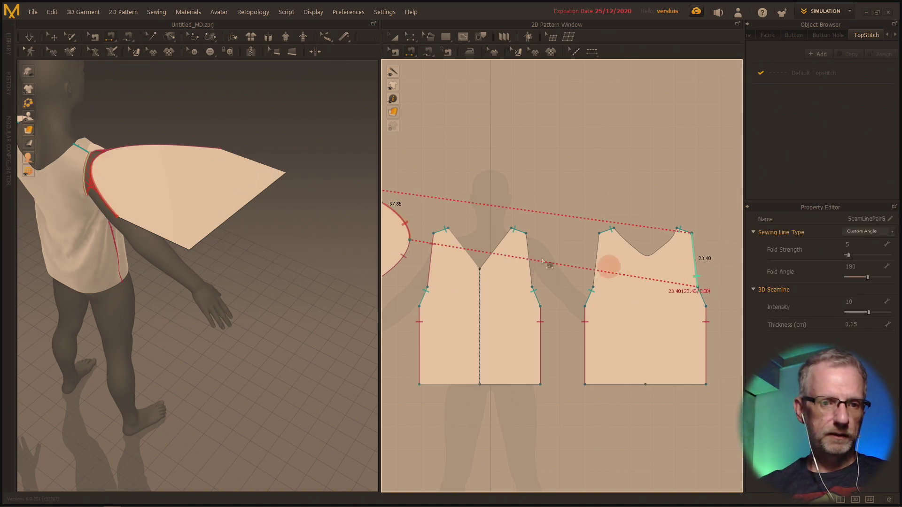
Frame the whole avatar in 3D and start the cloth simulation.
right_click_drag(263, 224, 128, 232)
scroll(127, 232, "down", 3)
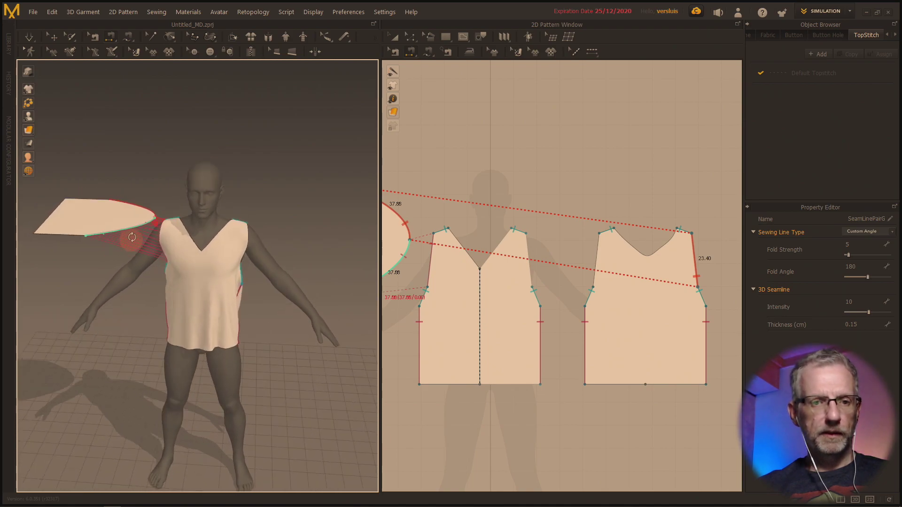
middle_click_drag(141, 197, 170, 137)
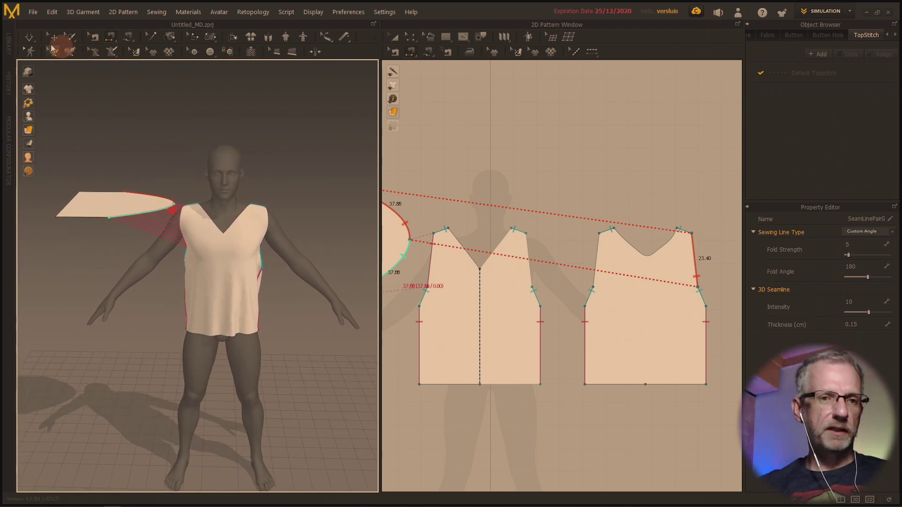
left_click(30, 38)
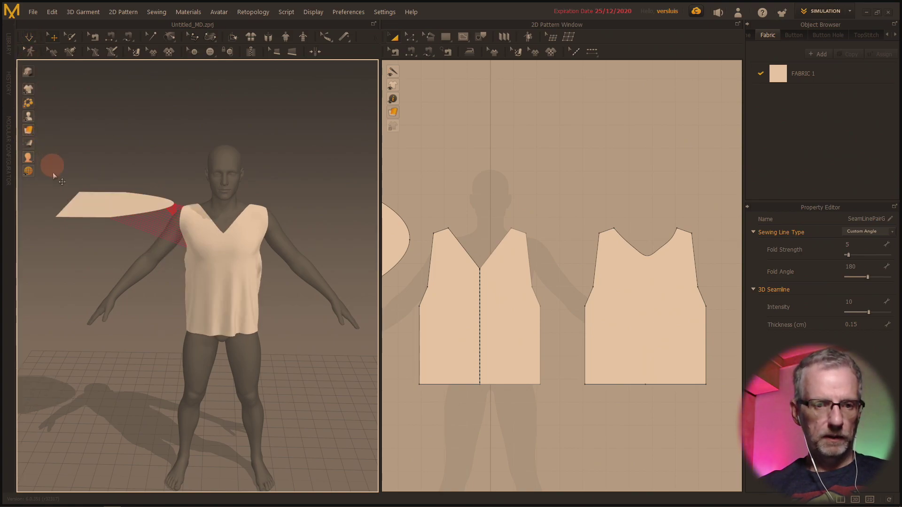
Rotate the sleeve to hang downward, lower it along the green axis, and simulate it onto the arm.
left_click(108, 211)
left_click_drag(141, 194, 124, 174)
right_click_drag(125, 174, 201, 204)
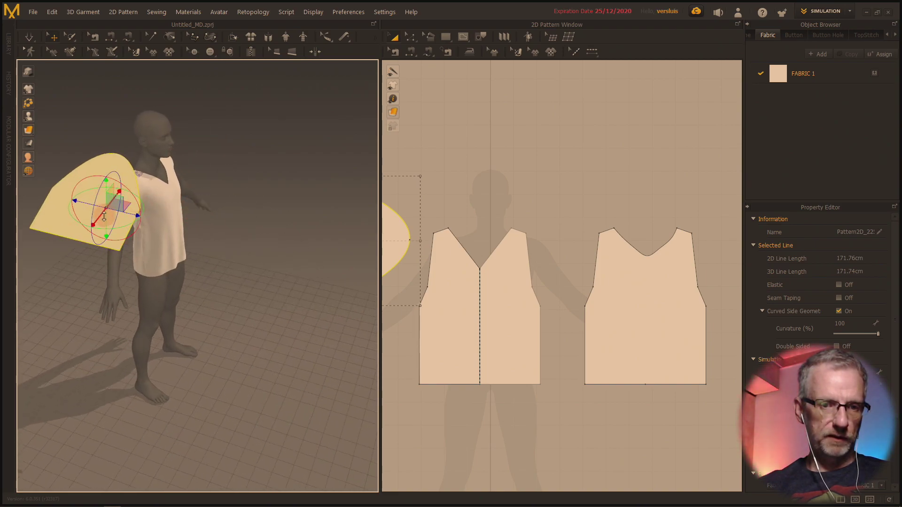
left_click_drag(103, 220, 121, 240)
right_click_drag(195, 243, 117, 223)
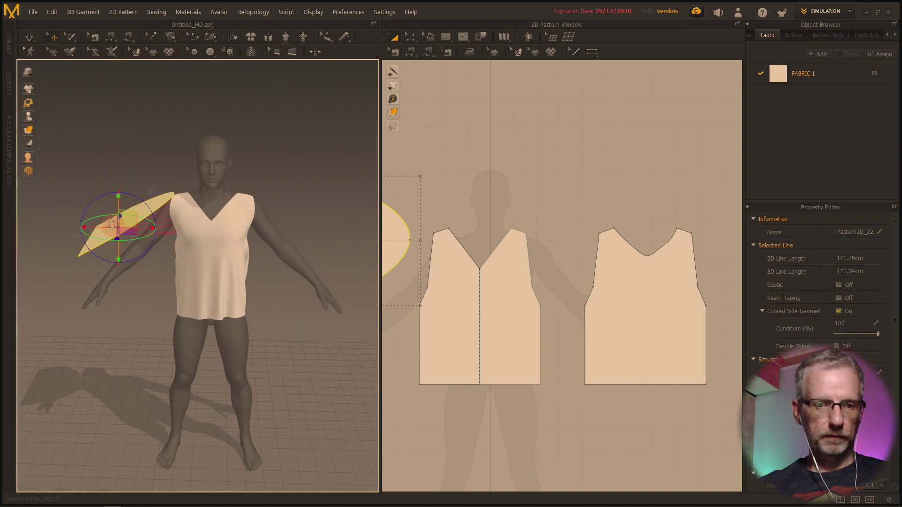
right_click_drag(115, 181, 120, 125)
left_click(30, 36)
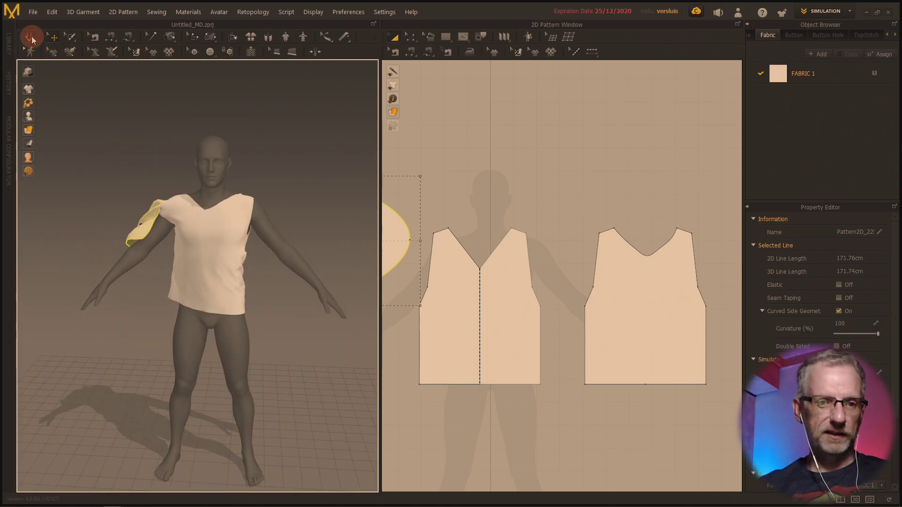
Drag the simulating sleeve down along the avatar's arm.
left_click(185, 312)
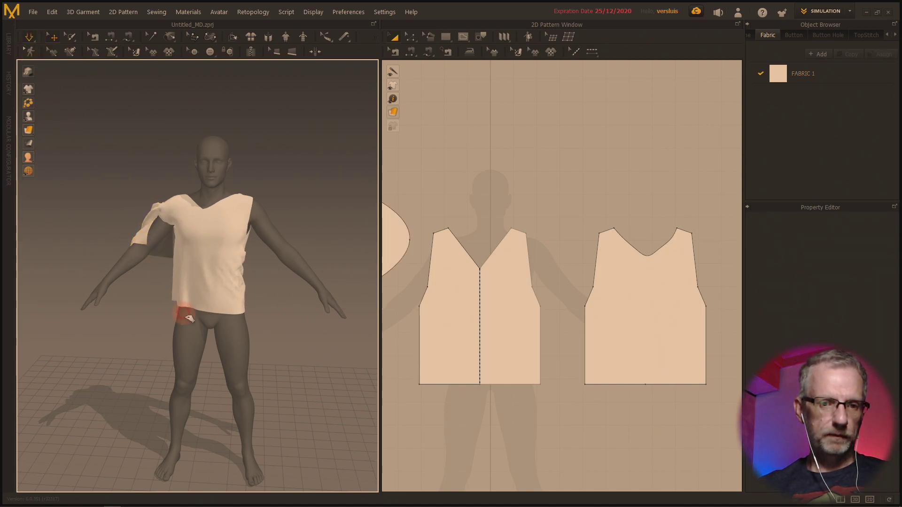
scroll(185, 312, "up", 5)
scroll(107, 273, "down", 4)
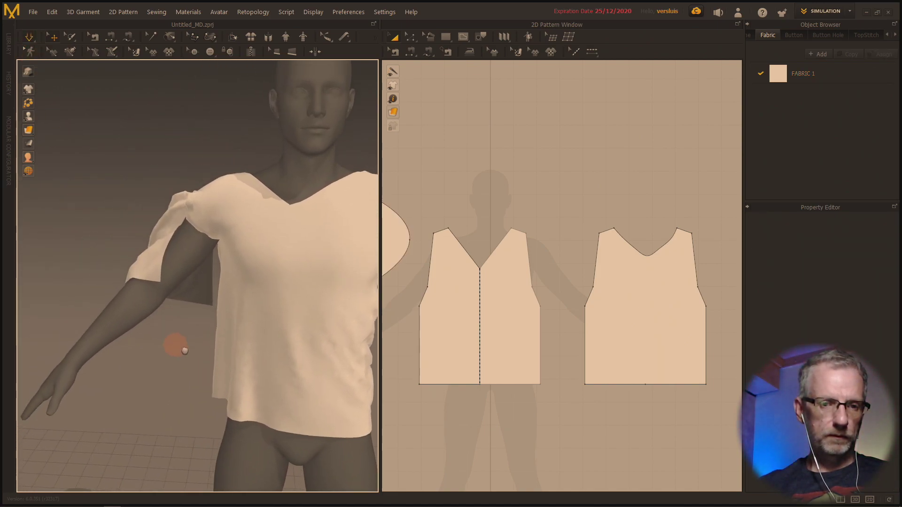
left_click_drag(153, 266, 200, 341)
left_click_drag(194, 260, 141, 248)
right_click_drag(141, 248, 187, 255)
Select the sleeve's edge line and reset the sleeve piece flat from the shoulder.
left_click(216, 311)
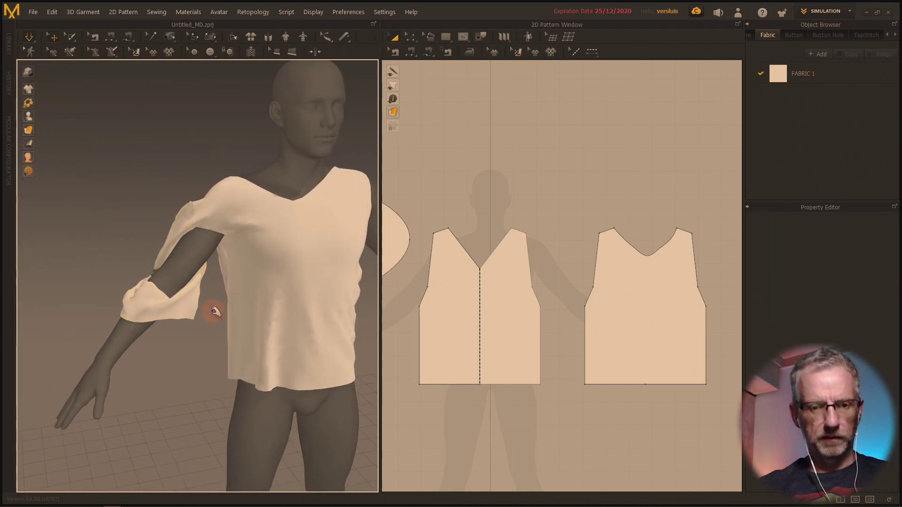
left_click(228, 328)
right_click_drag(209, 309, 323, 268)
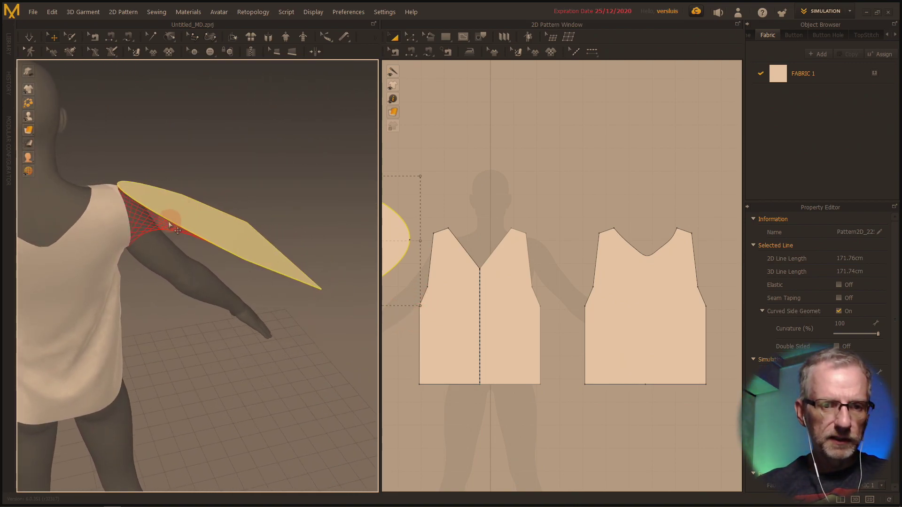
Reverse the sewing direction of the sleeve-to-armhole seam and check it from behind and the side.
left_click(399, 56)
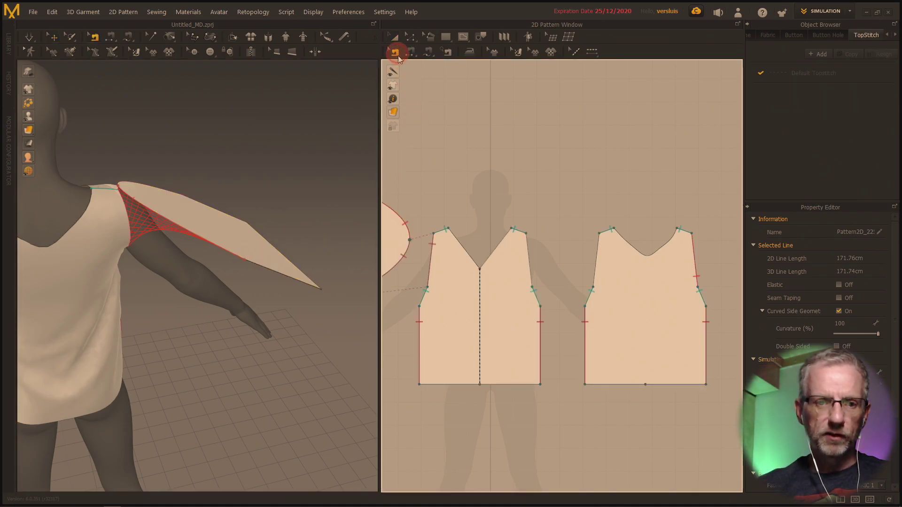
left_click(179, 228)
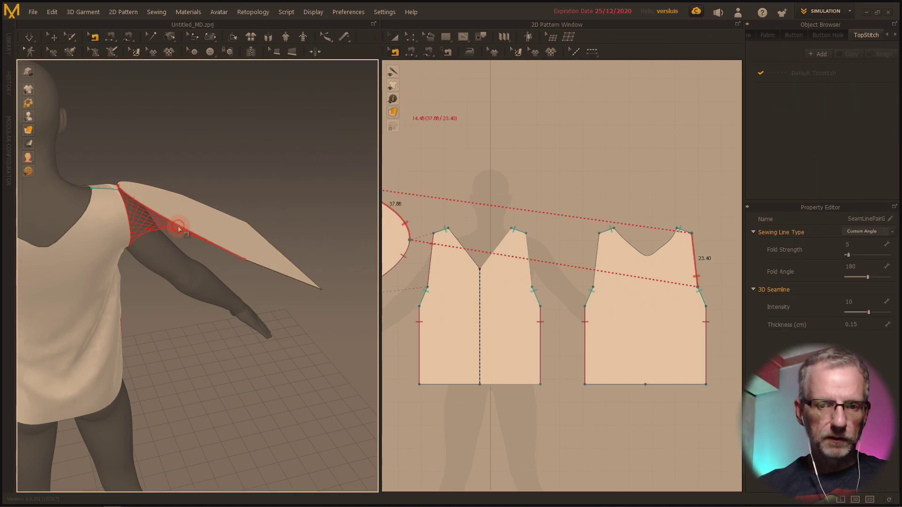
right_click(696, 265)
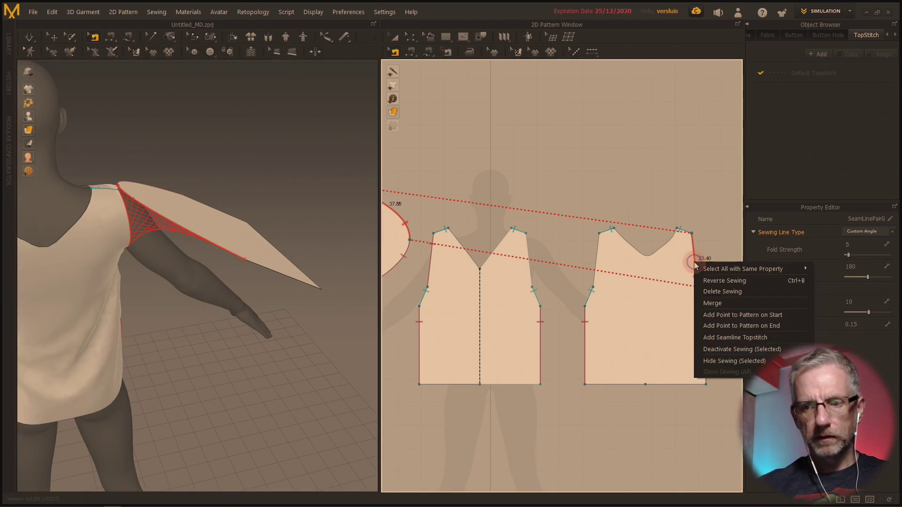
left_click(720, 283)
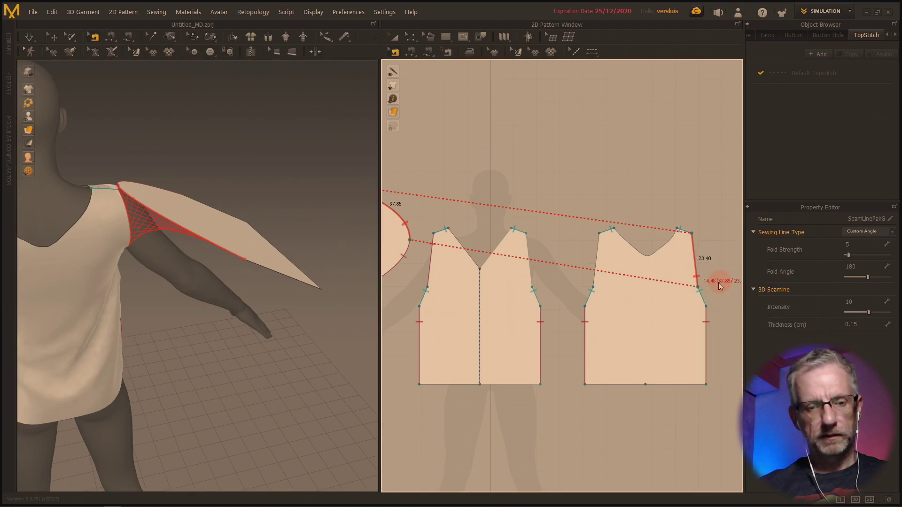
right_click_drag(212, 240, 7, 249)
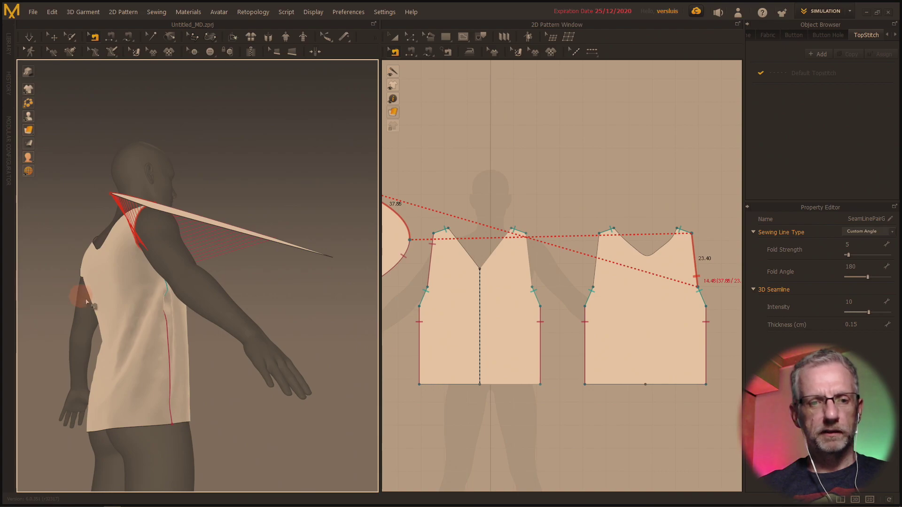
right_click_drag(191, 245, 132, 287)
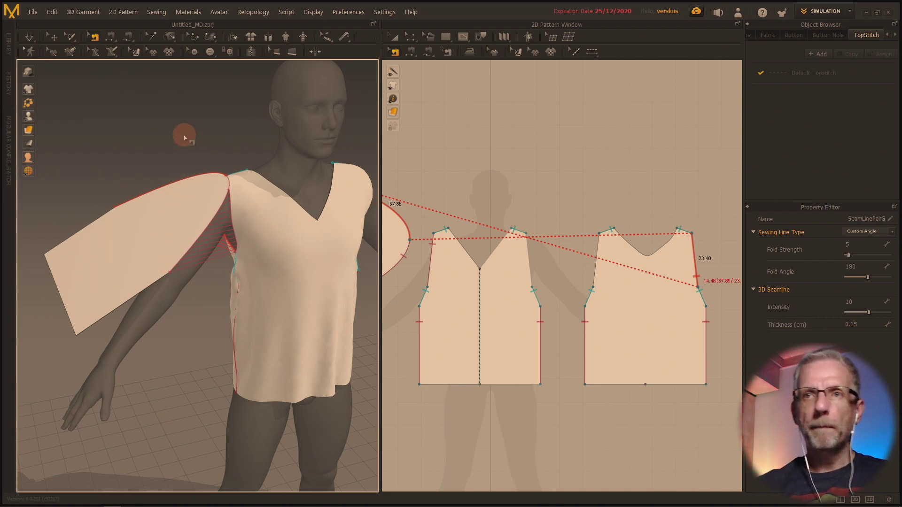
Simulate the sleeve and tug its cuff so it drapes onto the avatar's arm.
left_click(29, 37)
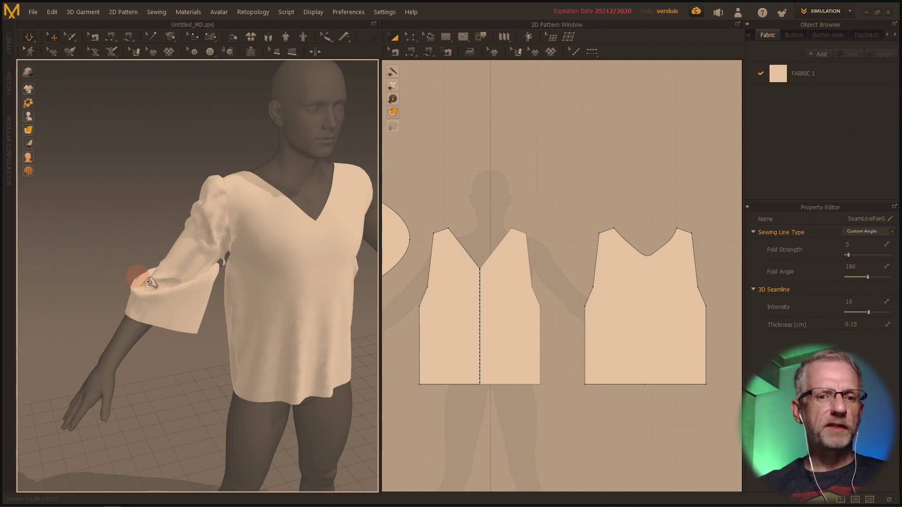
left_click_drag(189, 311, 191, 323)
left_click(186, 317)
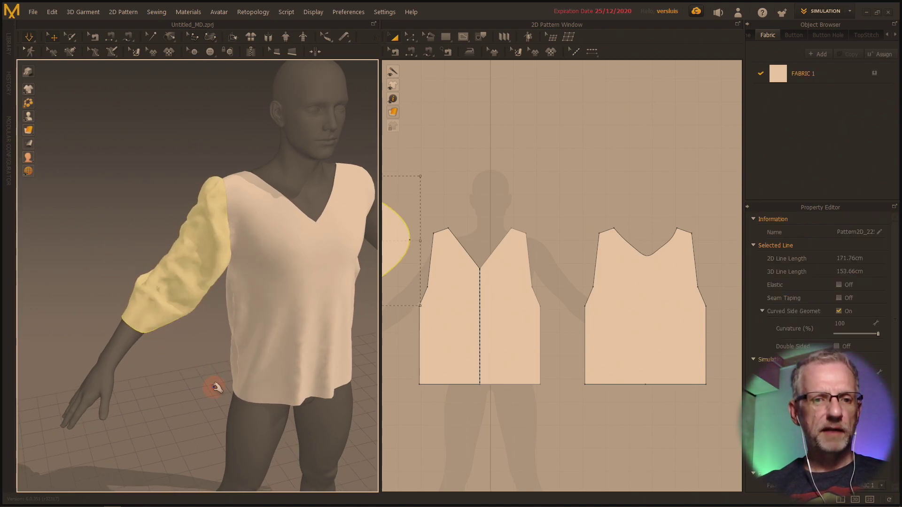
right_click_drag(189, 318, 378, 299)
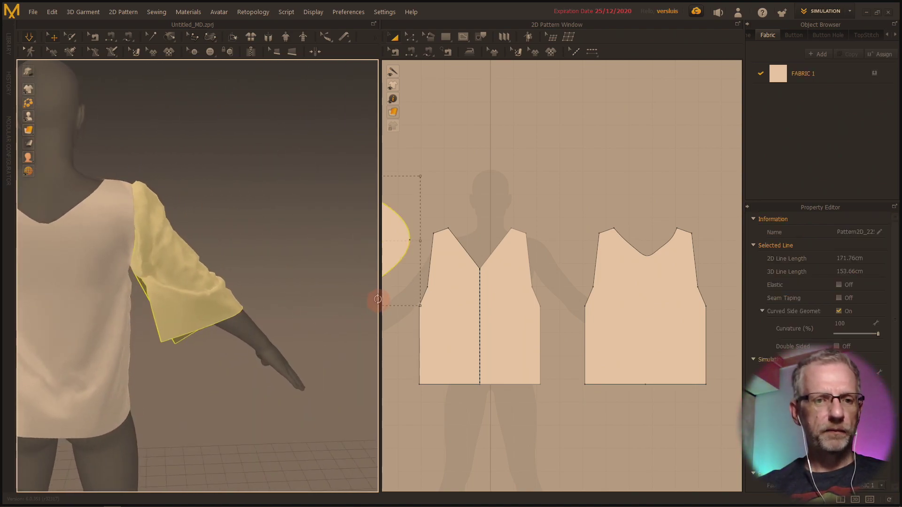
right_click_drag(230, 307, 260, 306)
left_click_drag(203, 309, 226, 362)
right_click_drag(225, 362, 71, 434)
Orbit and zoom around the avatar to inspect the draped flared sleeve.
right_click_drag(166, 321, 160, 433)
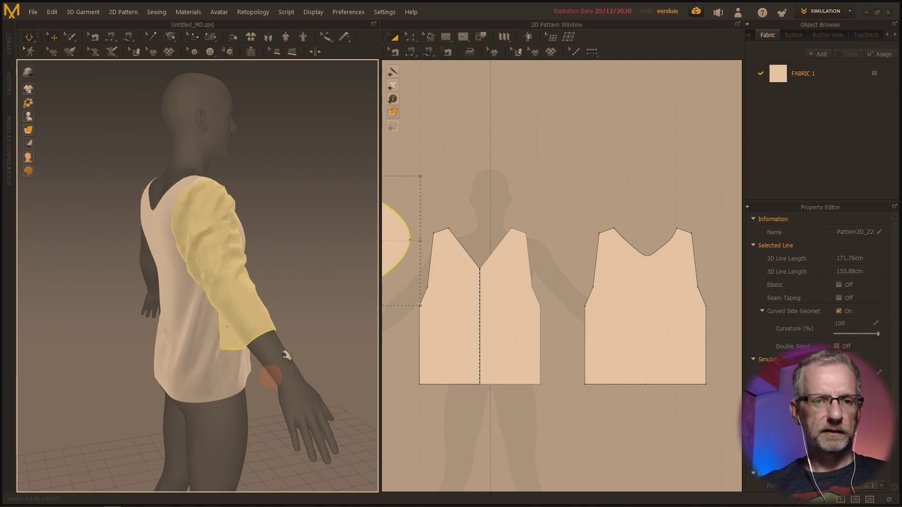
right_click_drag(284, 362, 207, 383)
scroll(207, 382, "up", 5)
scroll(205, 383, "down", 5)
right_click_drag(267, 370, 209, 345)
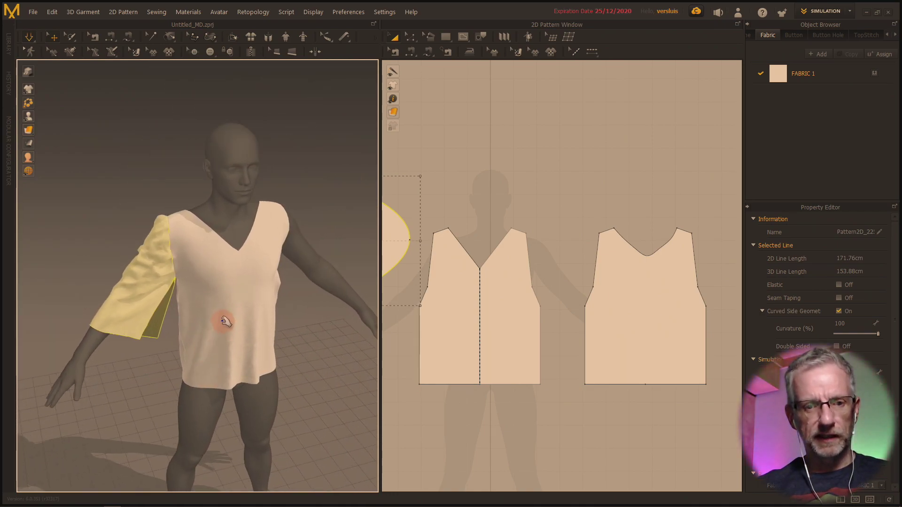
right_click_drag(226, 318, 204, 319)
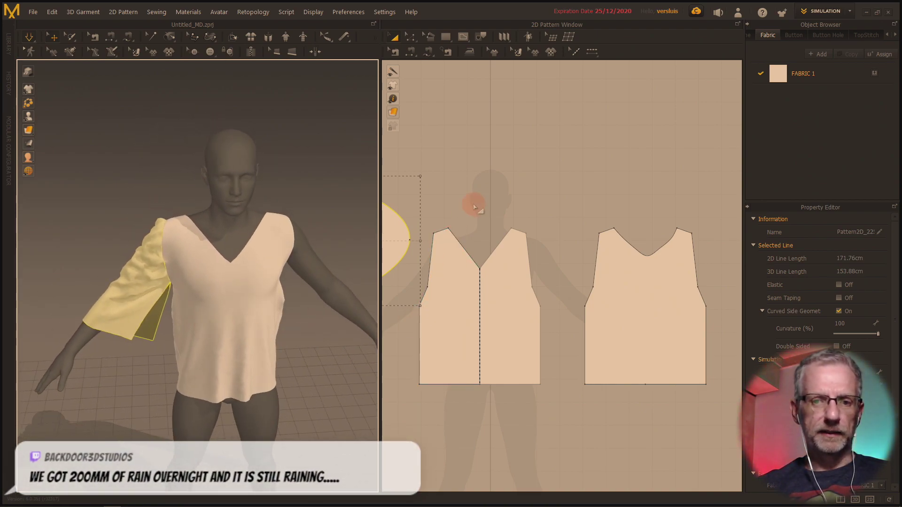
Scale the sleeve pattern piece down to 80% using its corner scale handle.
right_click_drag(475, 207, 634, 209)
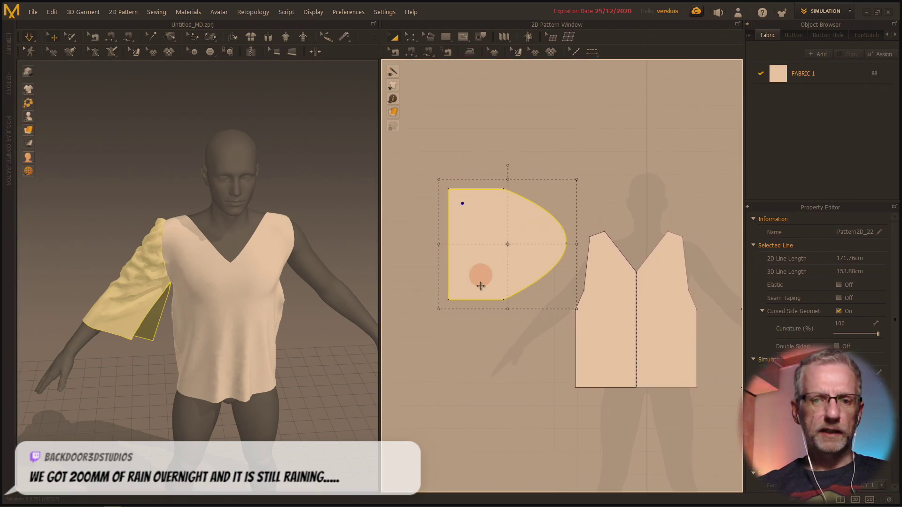
left_click(462, 387)
left_click(506, 264)
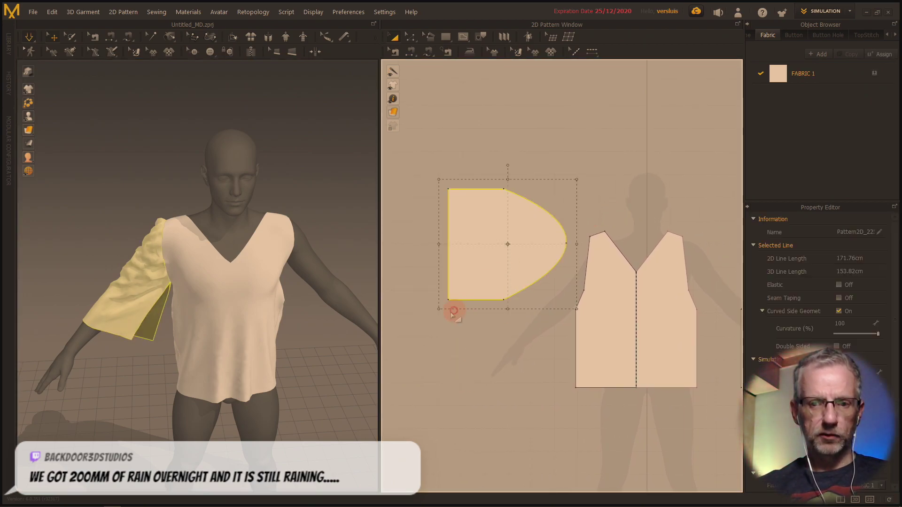
left_click_drag(438, 311, 452, 303)
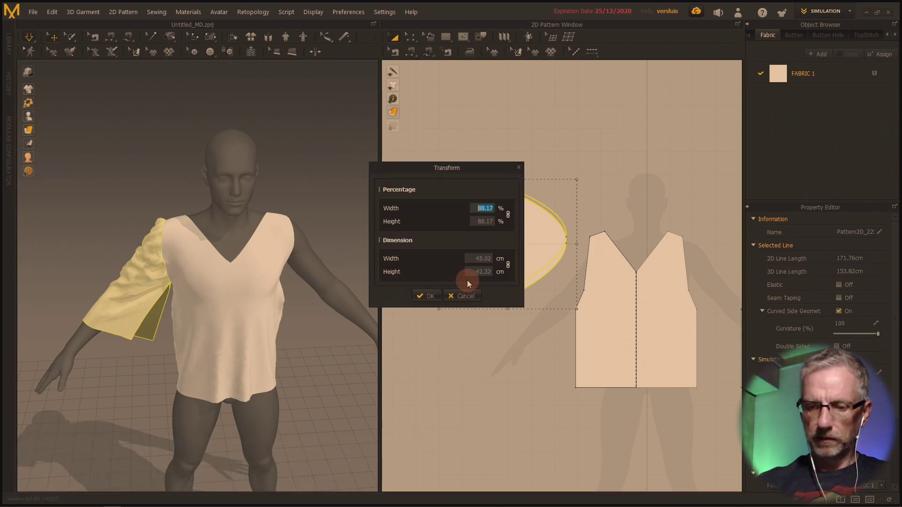
key("Return")
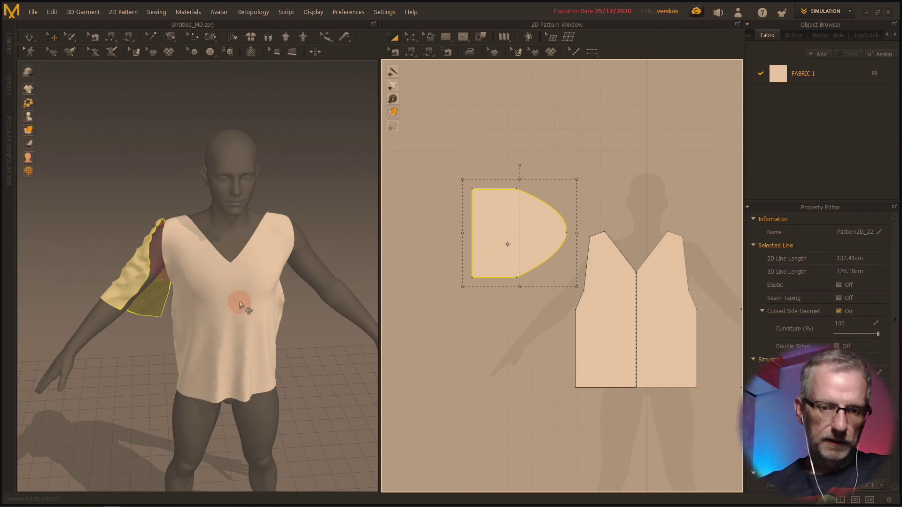
Re-simulate the smaller sleeve so it settles on the arm, then select its straight cuff edge.
left_click(30, 35)
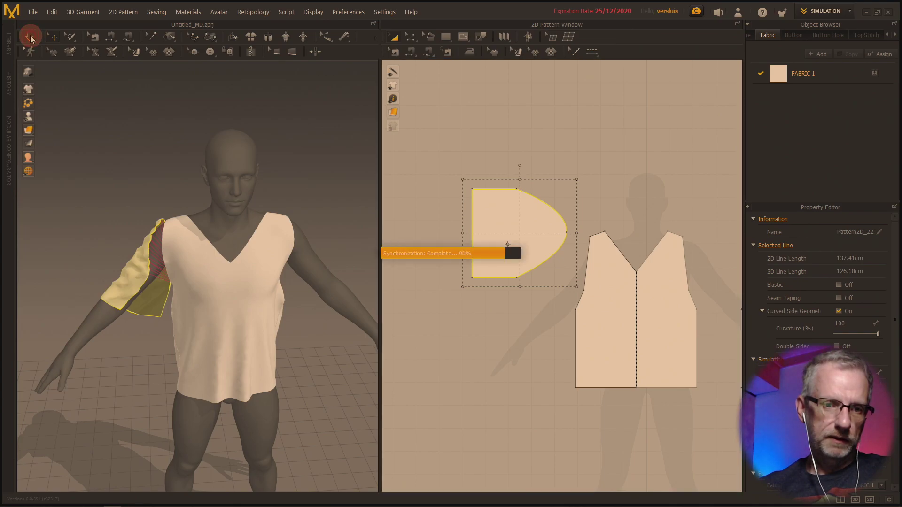
left_click_drag(133, 308, 135, 312)
right_click_drag(122, 333, 130, 311)
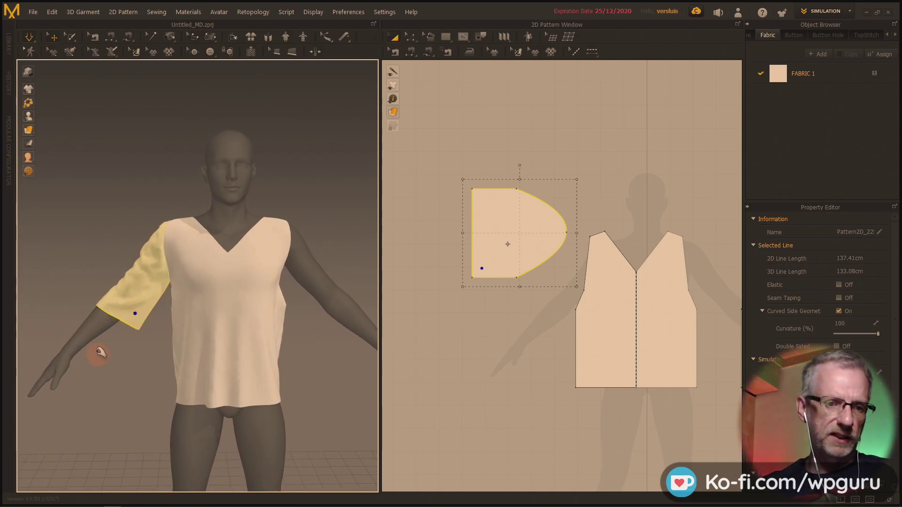
mouse_move(142, 382)
right_mouse_down()
mouse_move(84, 387)
mouse_move(145, 387)
mouse_move(125, 396)
mouse_move(147, 385)
mouse_move(129, 382)
right_mouse_up()
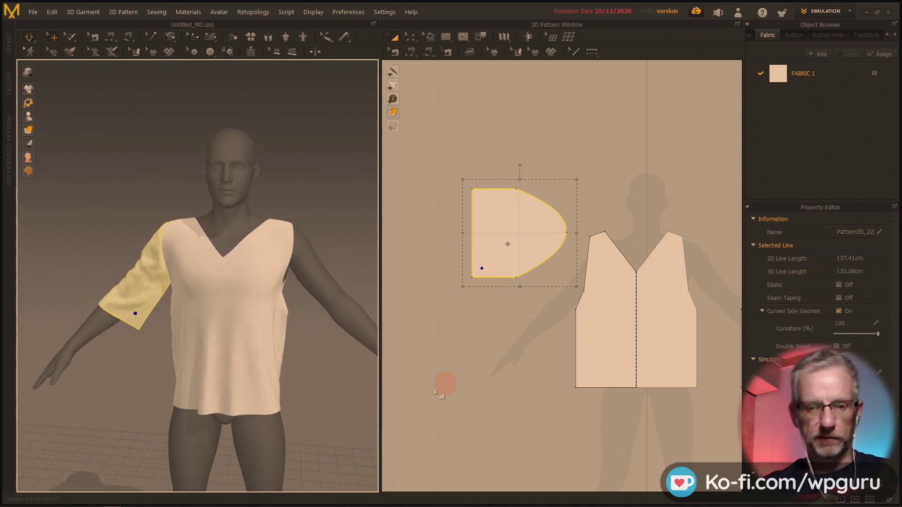
left_click(424, 404)
left_click(473, 251)
Move the sleeve's cuff edge outward 10 cm, then 5 cm more, to lengthen the sleeve.
left_click_drag(464, 249, 456, 250)
right_click(456, 250)
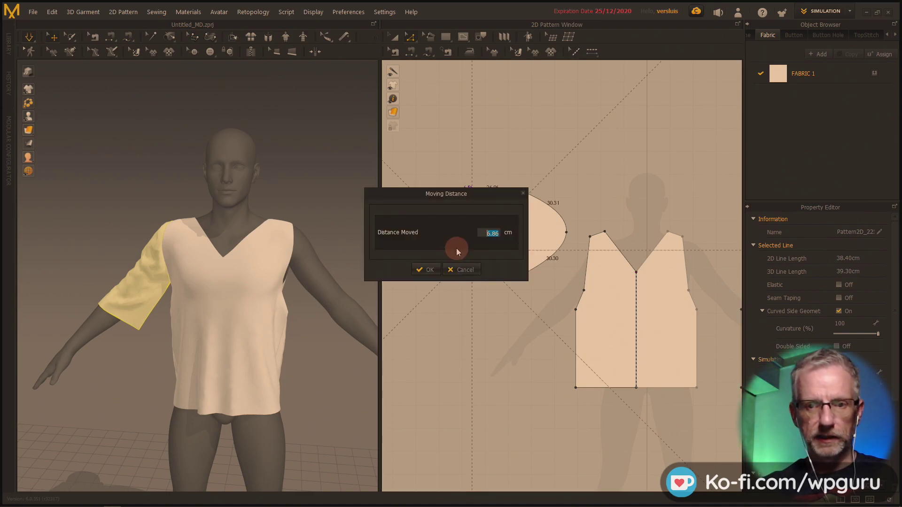
type("10")
key("Return")
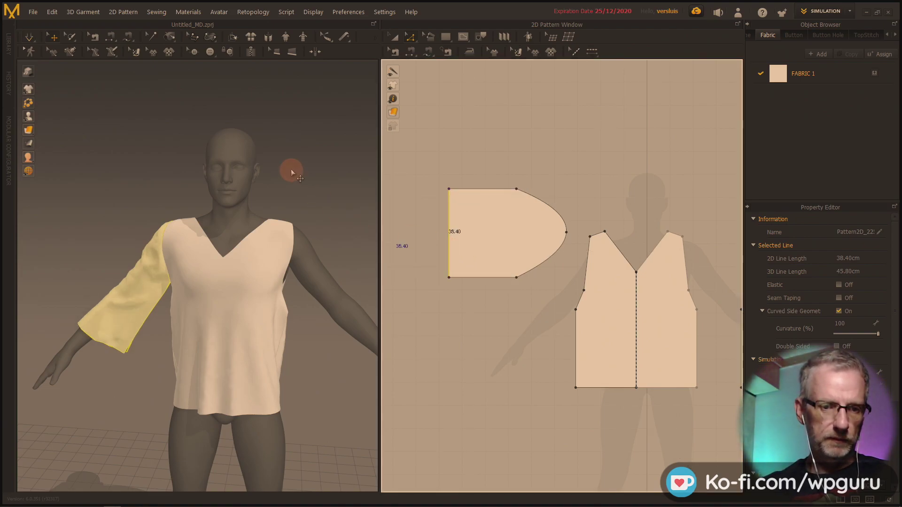
left_click(441, 241)
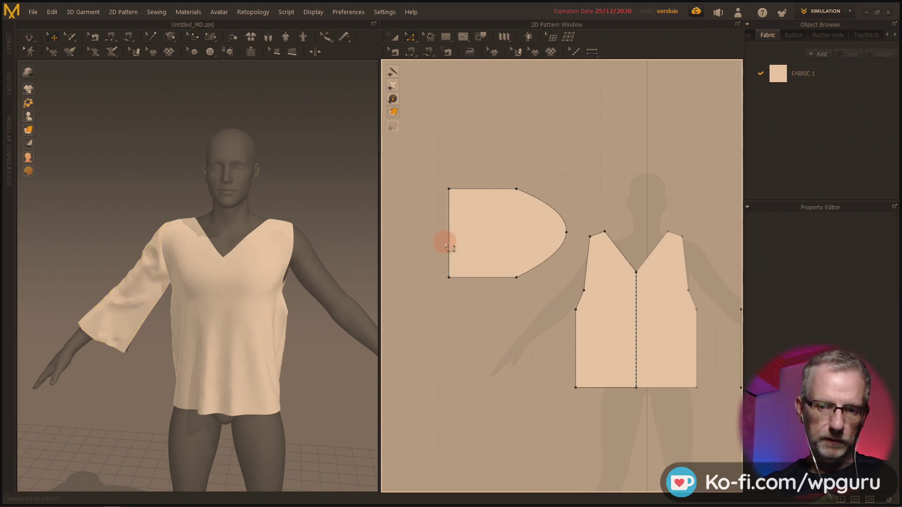
left_click_drag(450, 243, 440, 242)
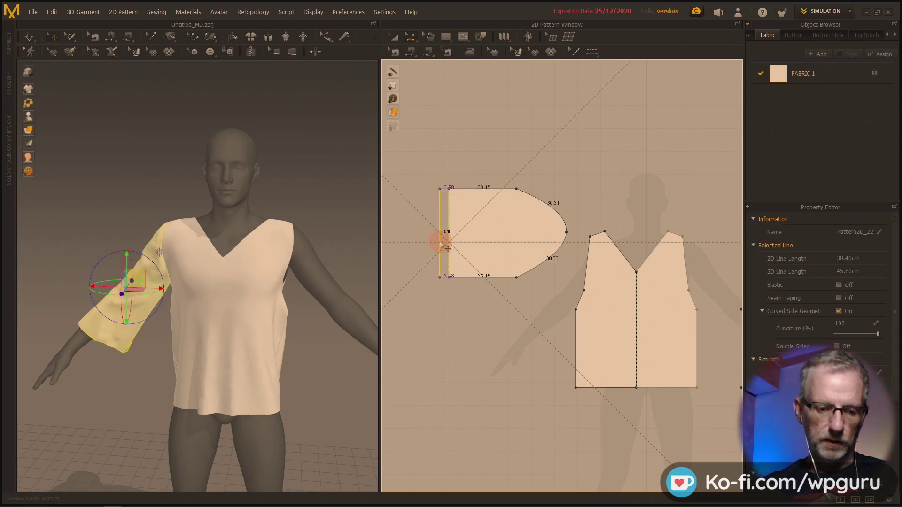
right_click(441, 244)
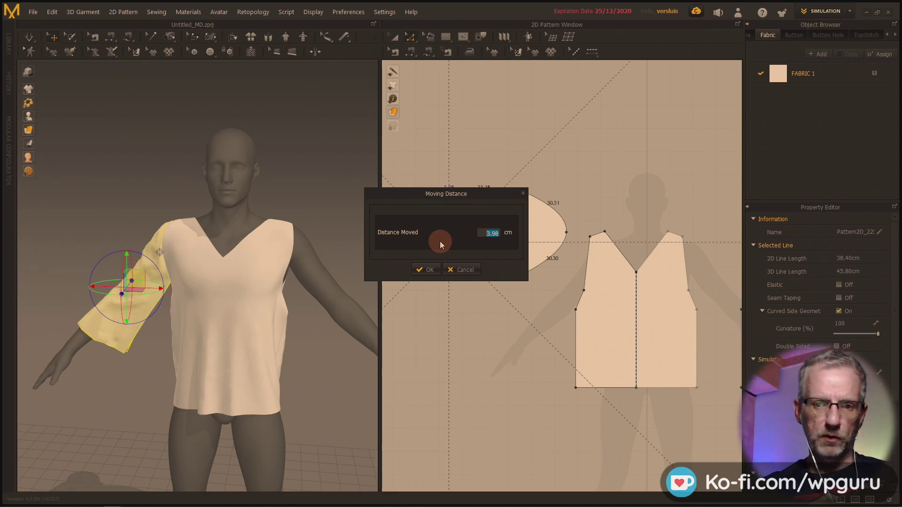
type("5")
key("Return")
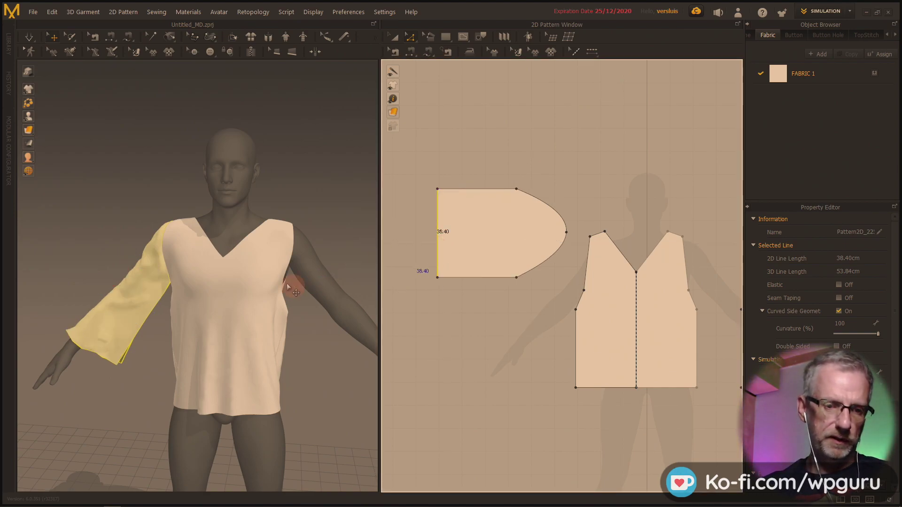
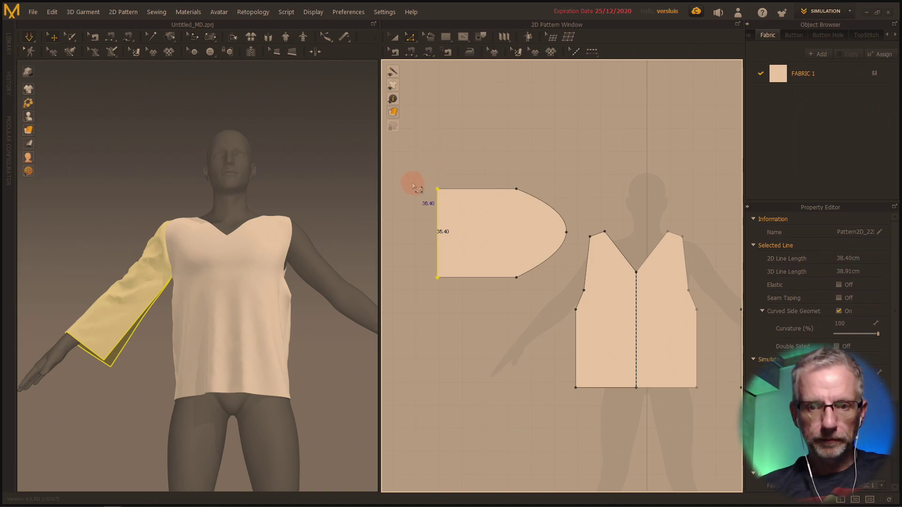
Select the sleeve pattern's left edge with the Transform Point/Segment tool.
key("a")
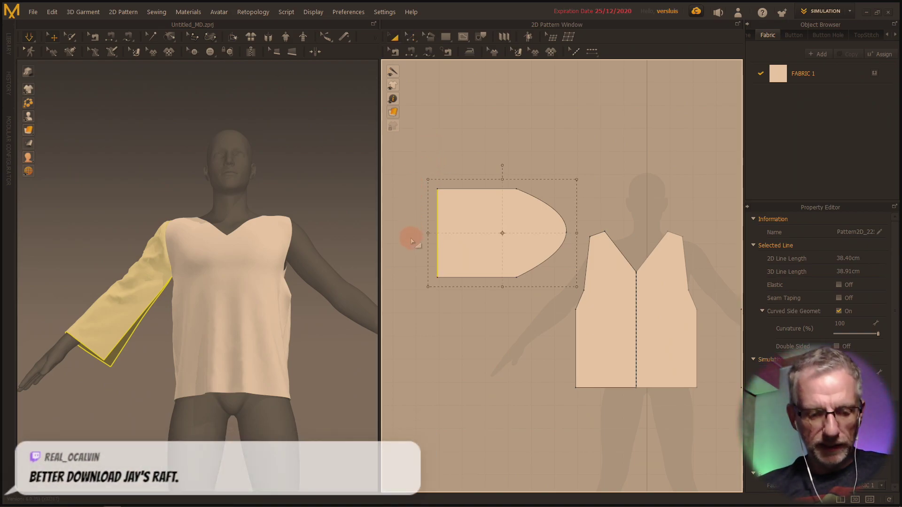
left_click(410, 172)
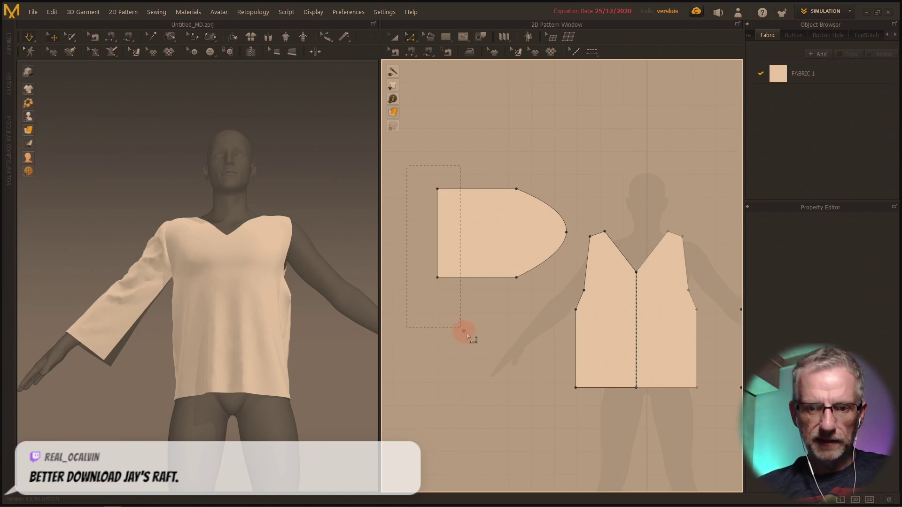
left_click_drag(467, 335, 467, 335)
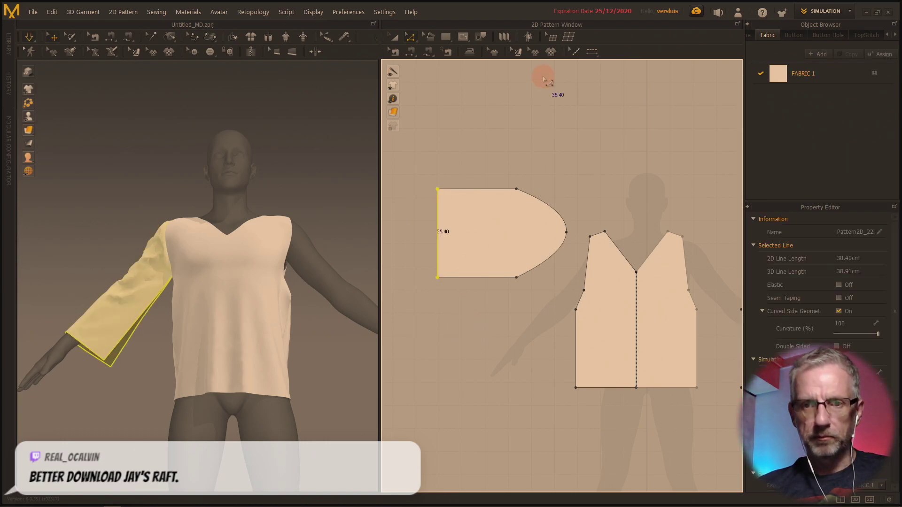
left_click(408, 40)
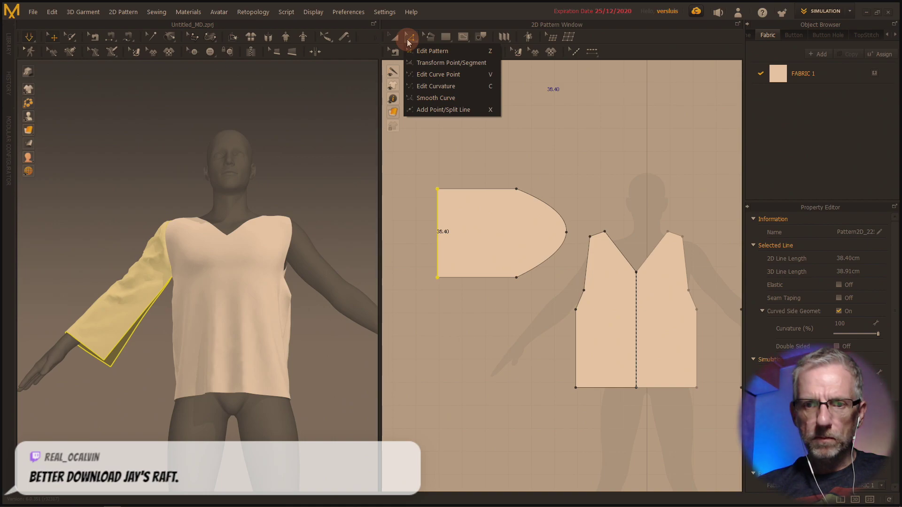
left_click(445, 64)
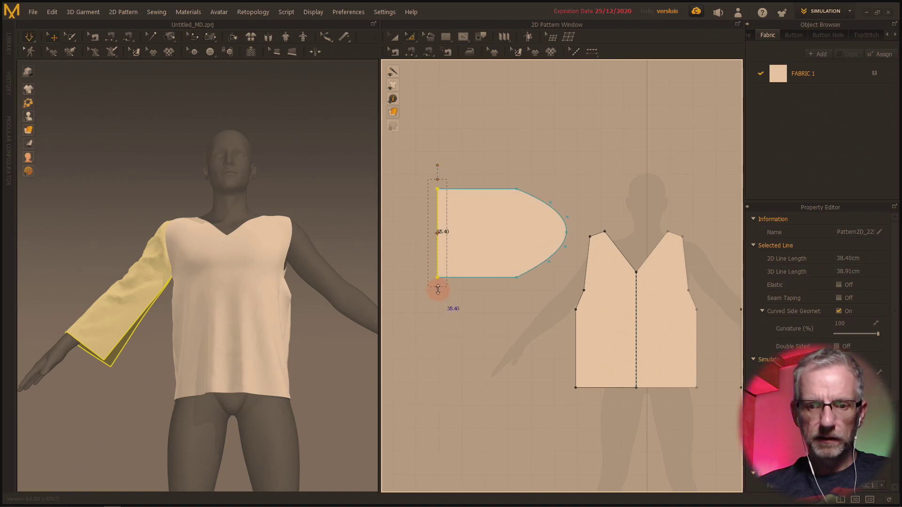
Scale the sleeve's left edge to 60%, reposition the sleeve, then restore the edge to 38.40 cm.
left_click_drag(439, 288, 441, 283)
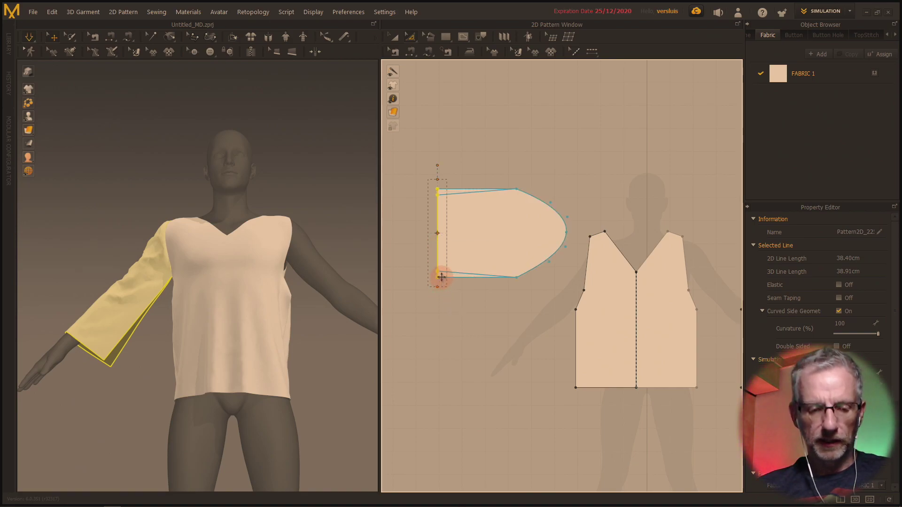
right_click(441, 277)
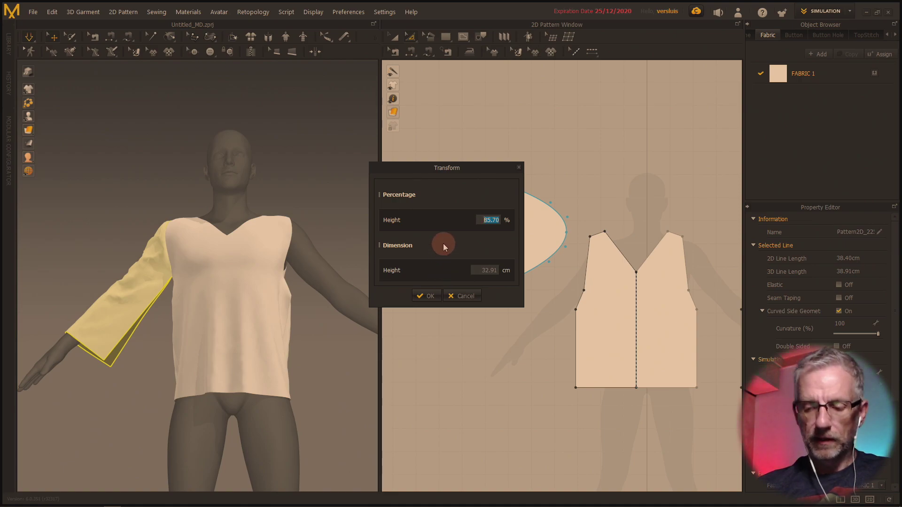
type("60")
key("Return")
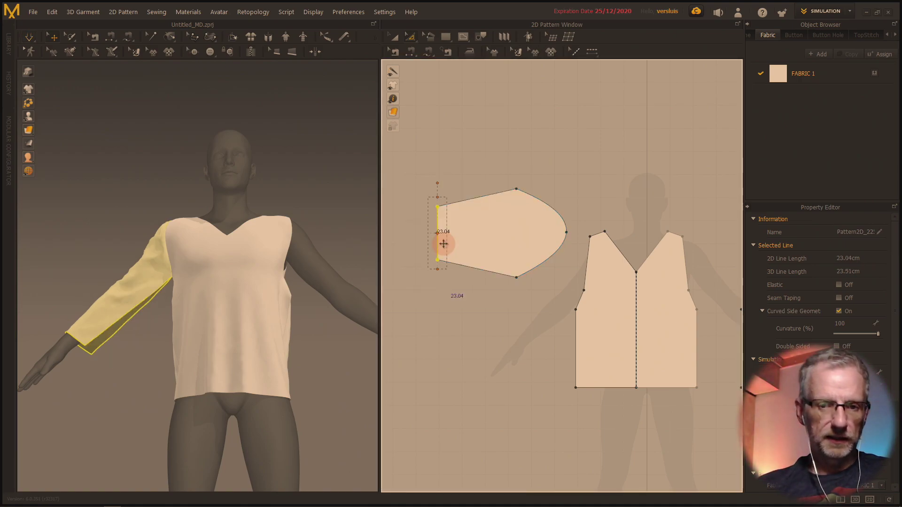
right_click_drag(149, 343, 161, 375)
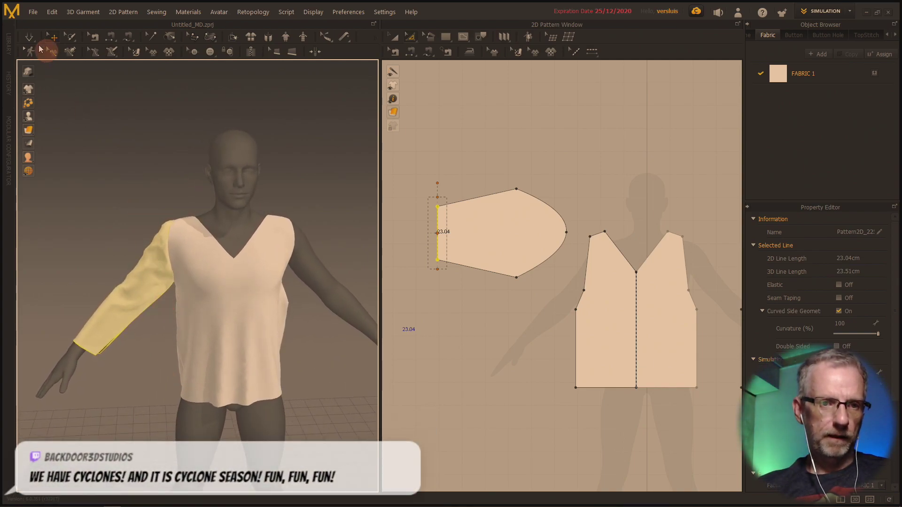
left_click(29, 36)
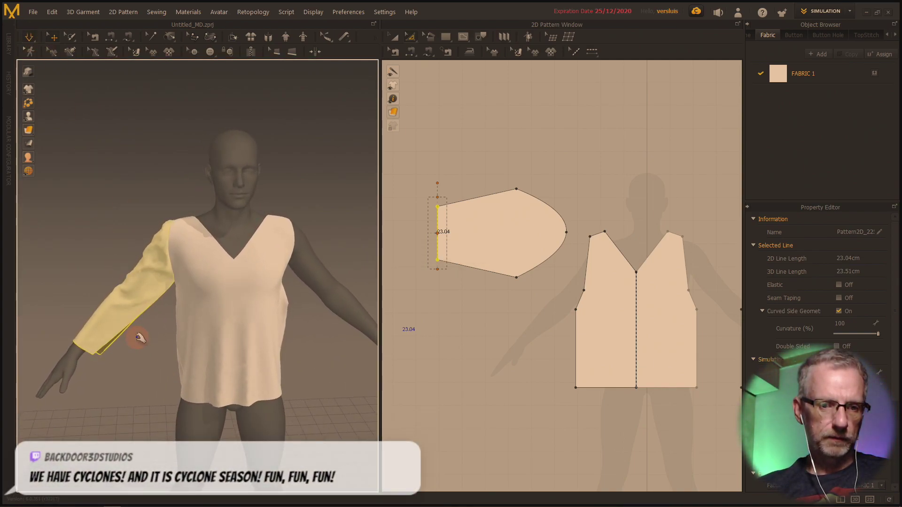
right_click_drag(140, 338, 115, 303)
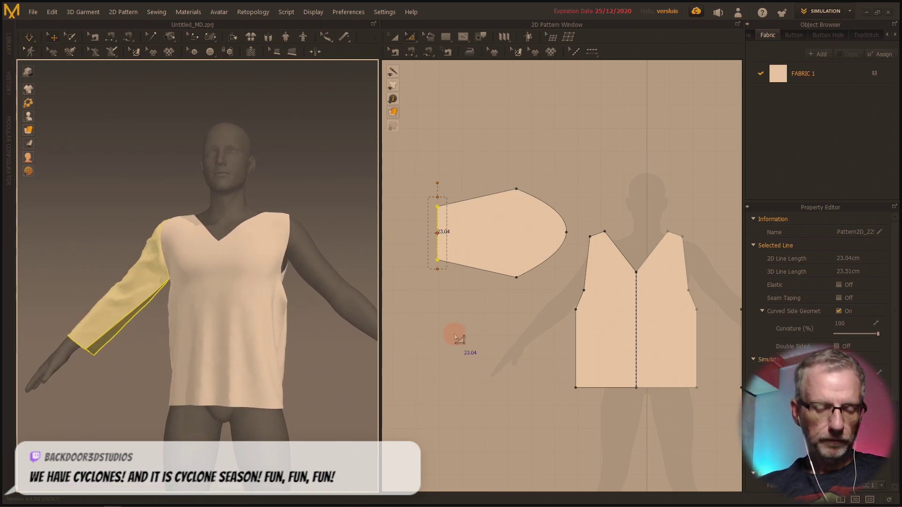
type("38.4")
key("Return")
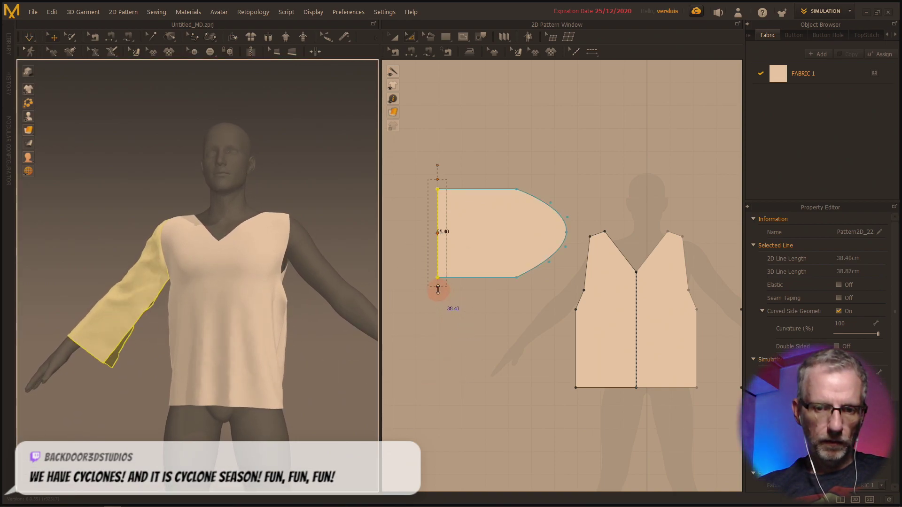
Rescale the sleeve's left edge to 70%, making it 26.88 cm.
left_click_drag(437, 289, 438, 280)
right_click(440, 278)
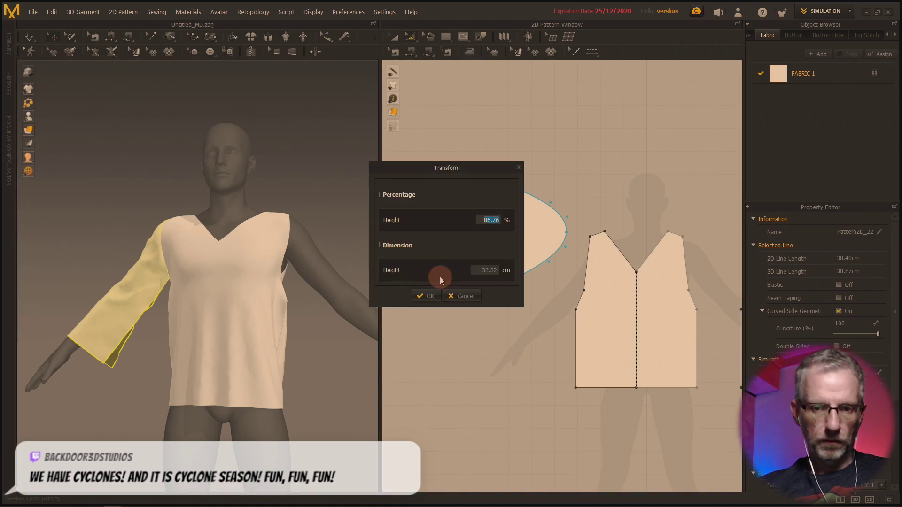
type("70")
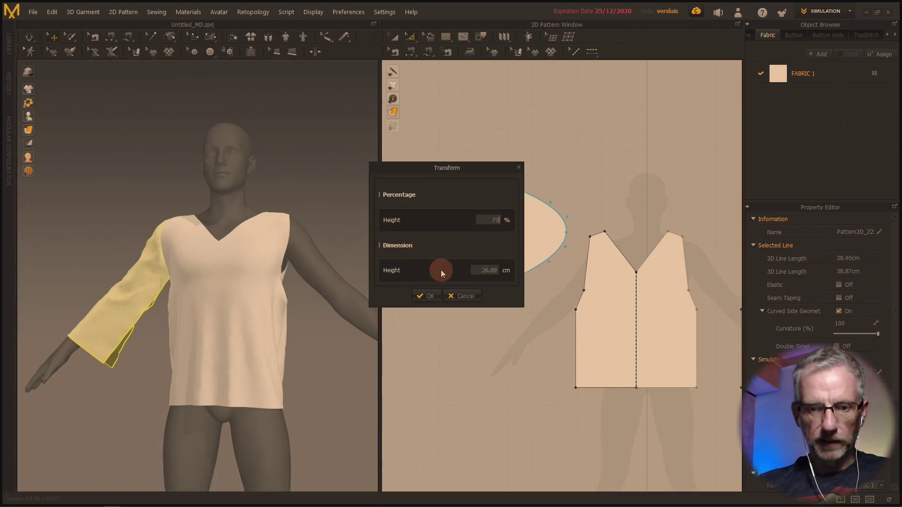
key("Return")
mouse_move(158, 357)
right_mouse_down()
mouse_move(188, 369)
mouse_move(227, 365)
mouse_move(155, 351)
right_mouse_up()
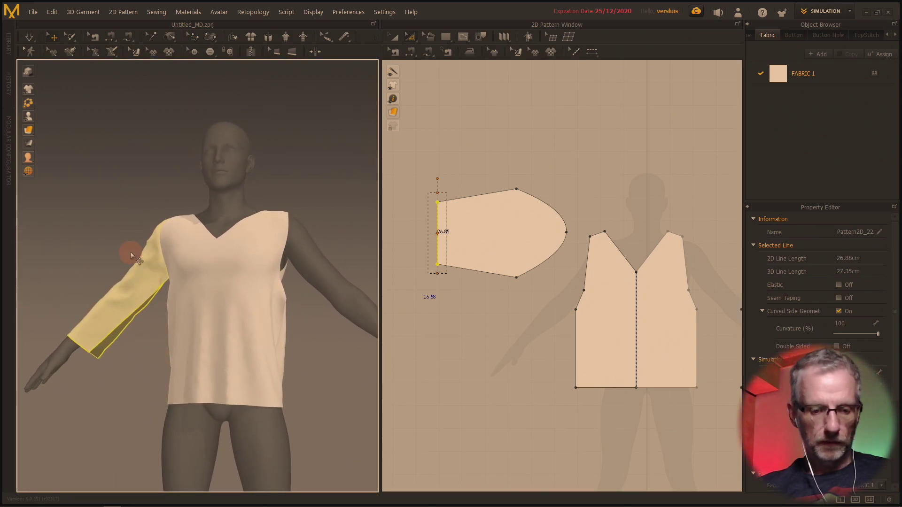
key("t")
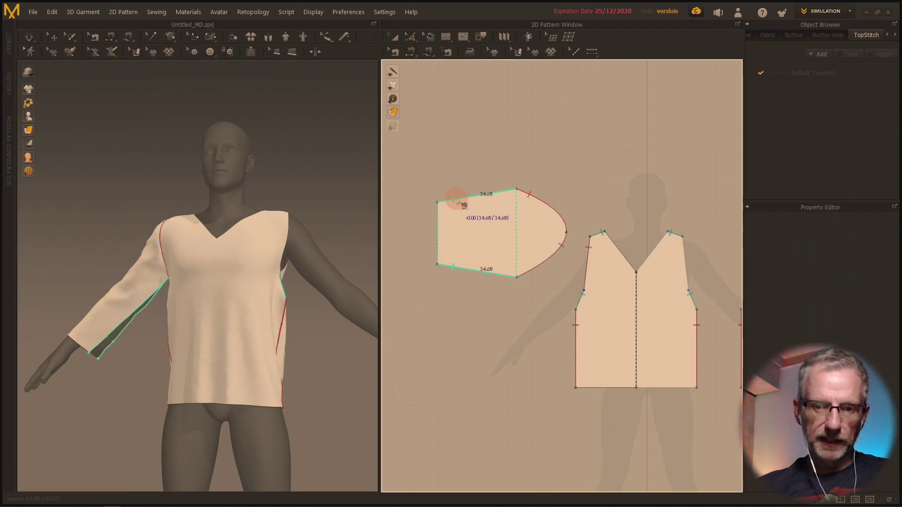
Sew the sleeve's top edge to its bottom edge and run the cloth simulation.
left_click(453, 200)
key("space")
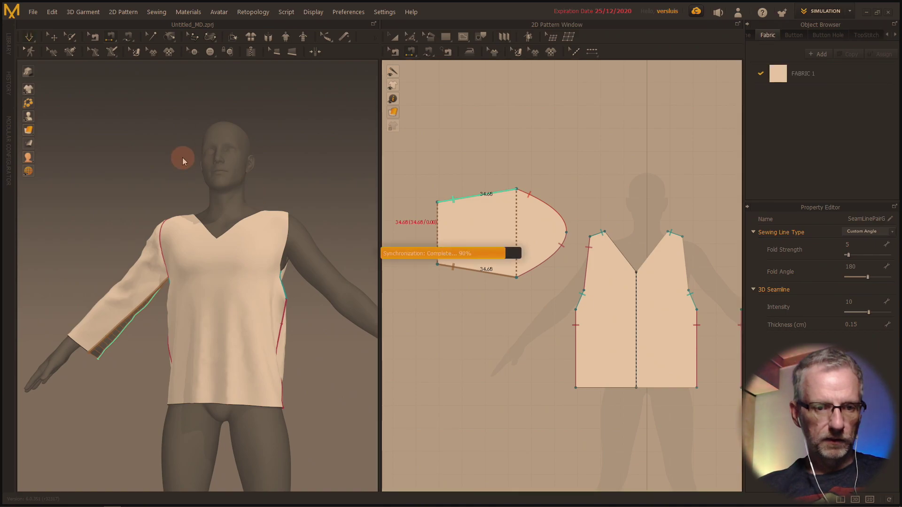
right_click_drag(146, 329, 124, 341)
scroll(177, 349, "down", 3)
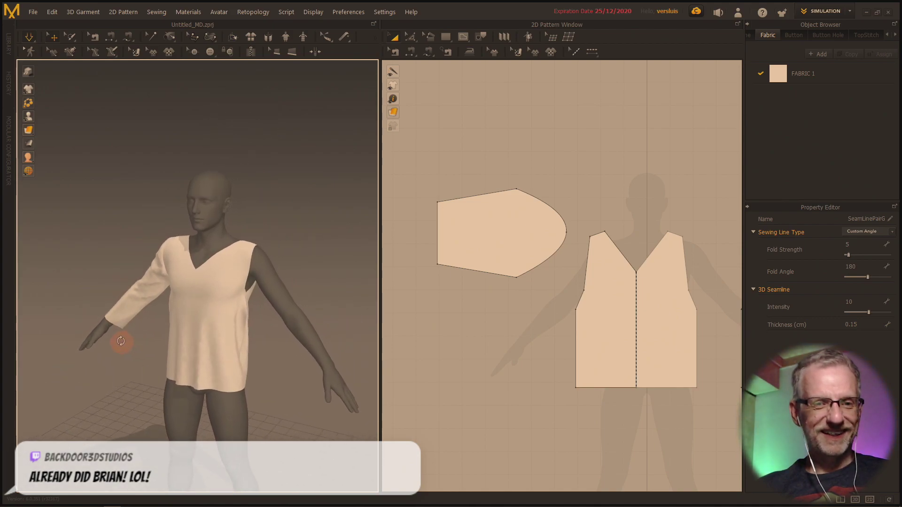
middle_click_drag(124, 341, 114, 293)
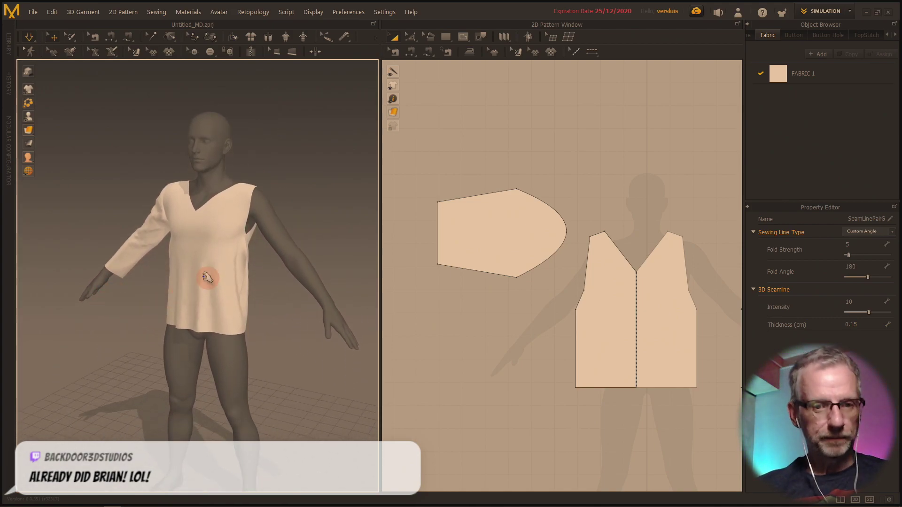
Inspect the closed sleeve on the avatar, then minimize Marvelous Designer.
left_click(526, 239)
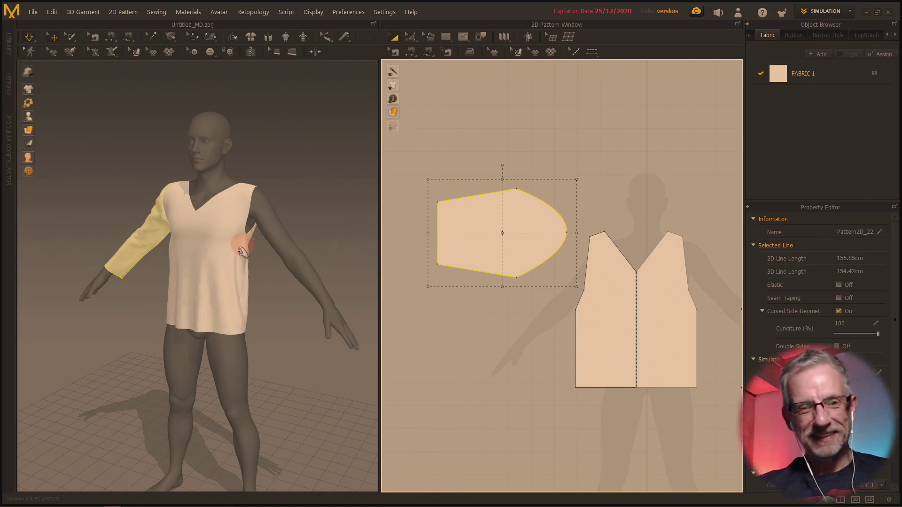
right_click_drag(235, 325, 241, 357)
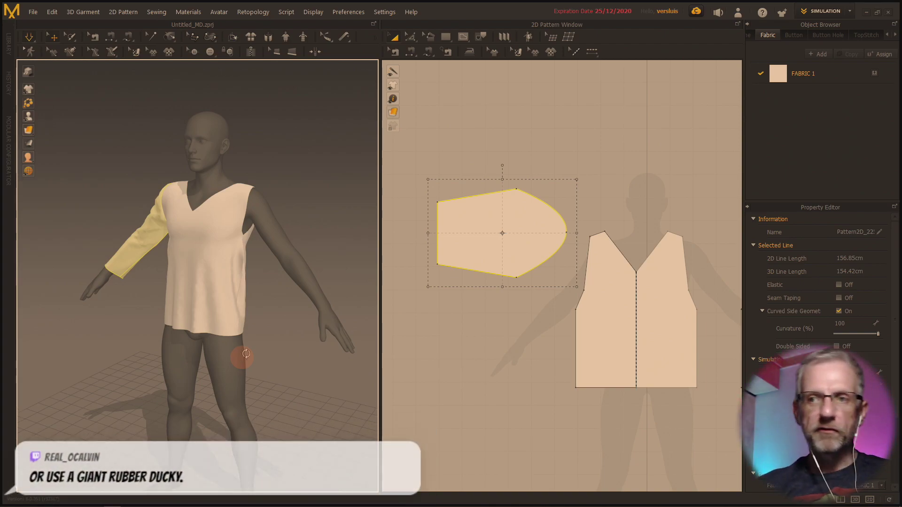
left_click(867, 13)
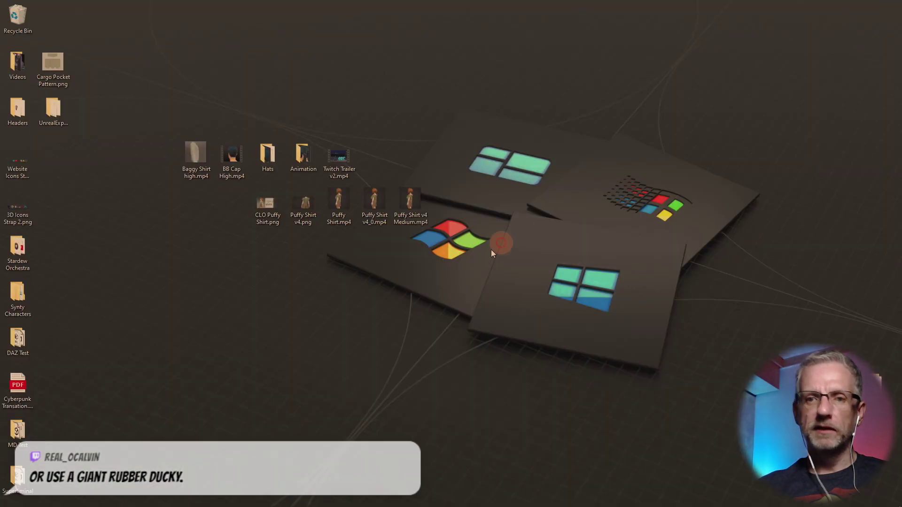
In Firefox, close the image-68.png blueprint tab and the swimming article tab.
left_click(74, 501)
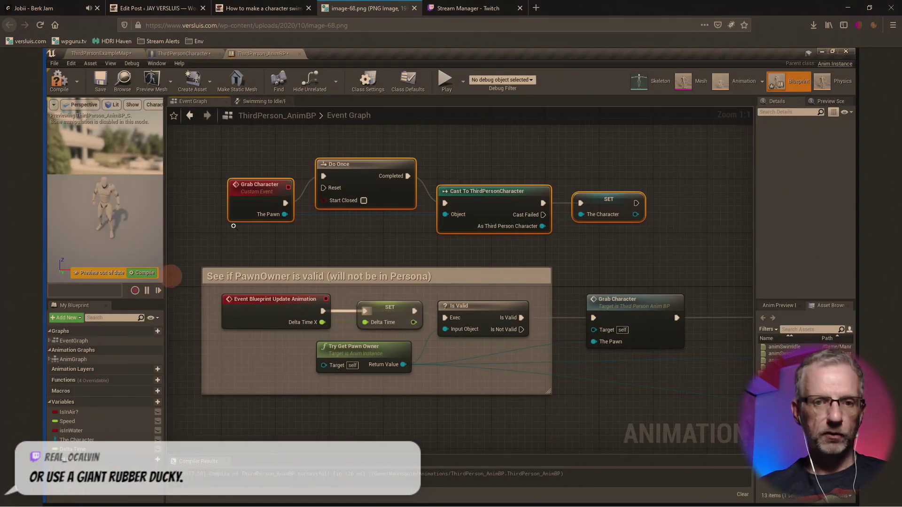
left_click(414, 8)
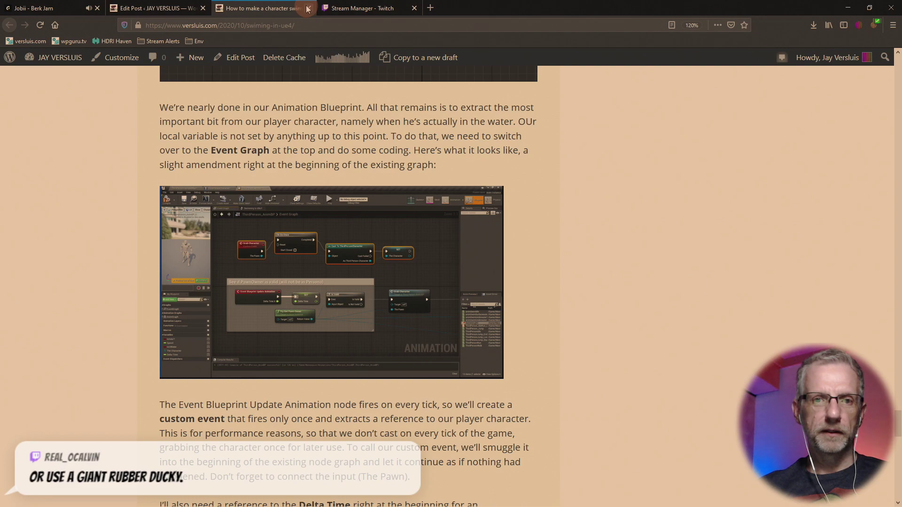
left_click(307, 8)
Open a new tab and go to artstation.
left_click(325, 8)
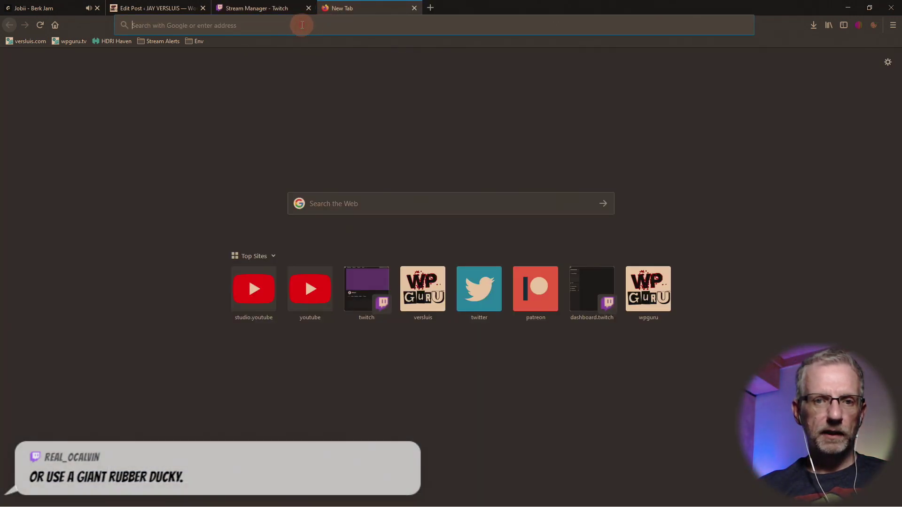
type("artstation.com/")
key("Return")
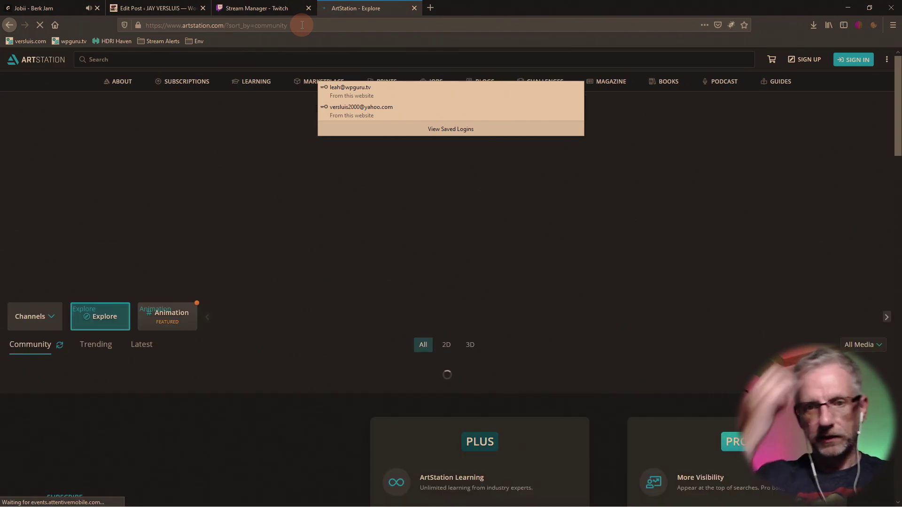
Dismiss the saved-logins prompt, sign in to ArtStation and close the gift card offer.
left_click(355, 117)
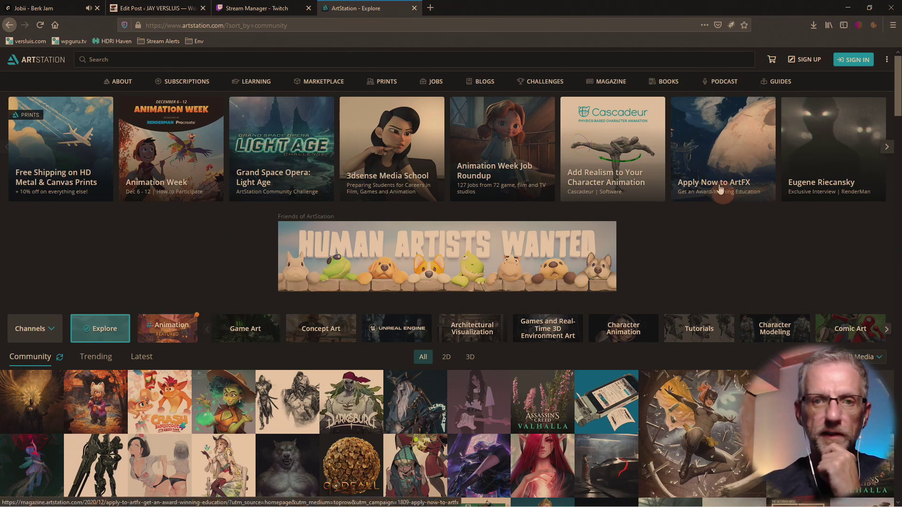
left_click(847, 62)
left_click(333, 188)
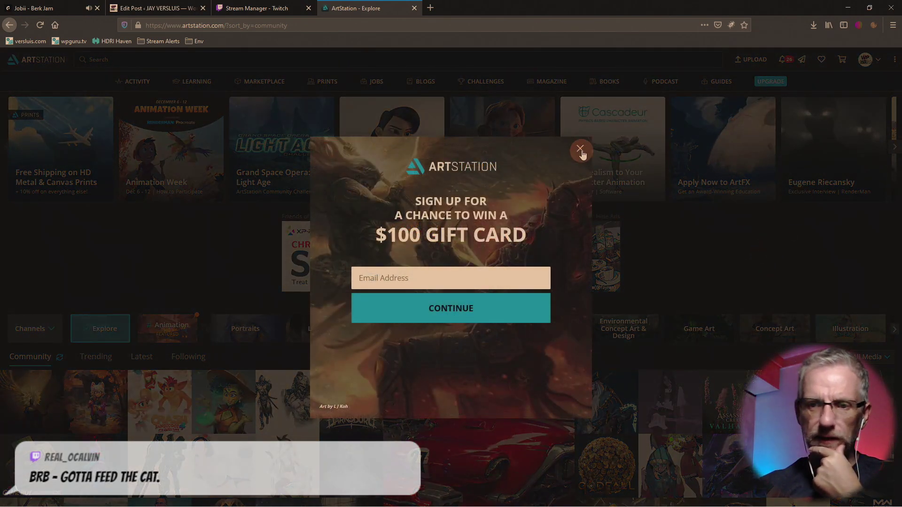
left_click(580, 149)
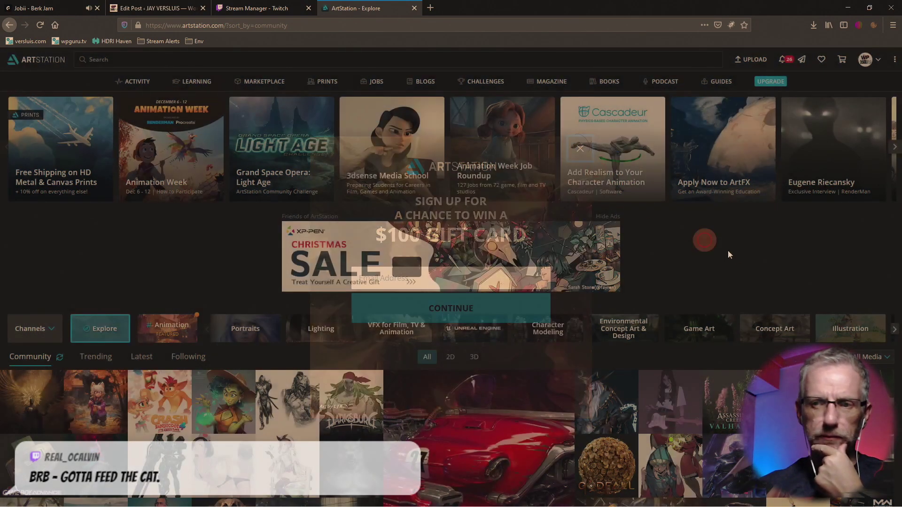
Go to the Connections page from the account menu.
left_click(779, 62)
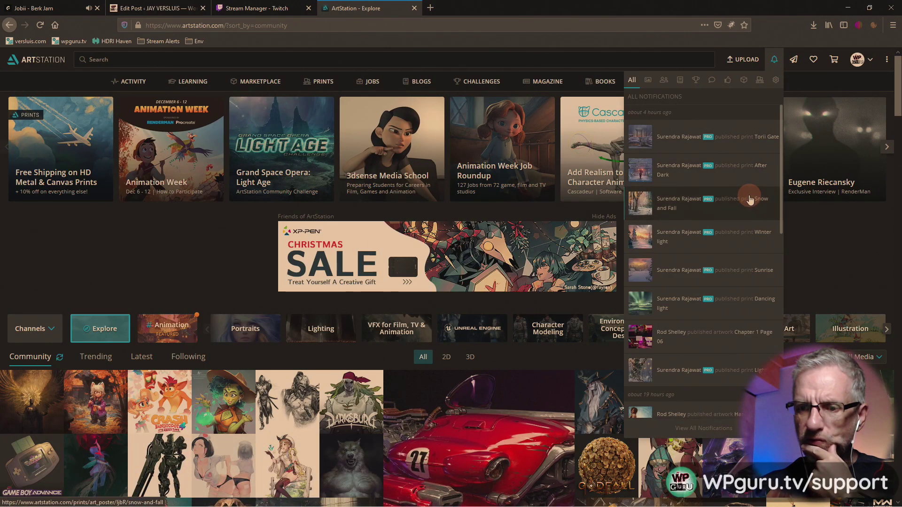
left_click(859, 62)
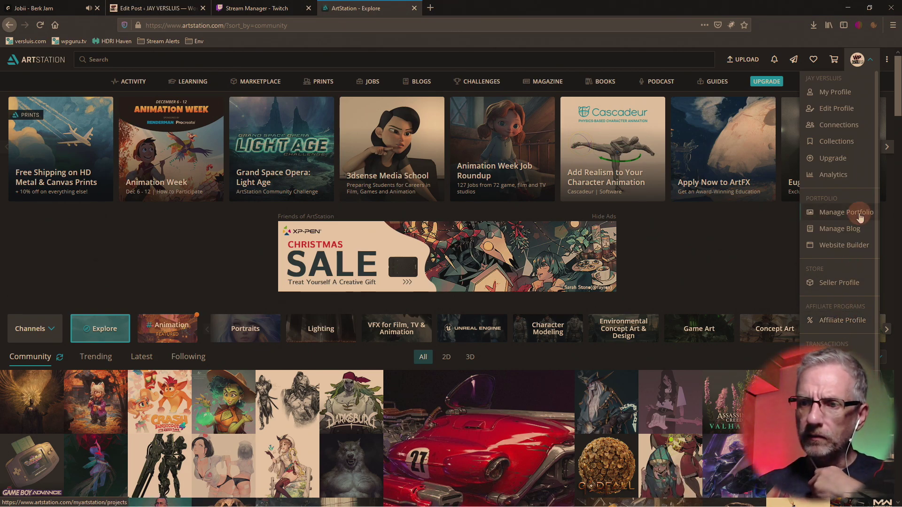
left_click(854, 134)
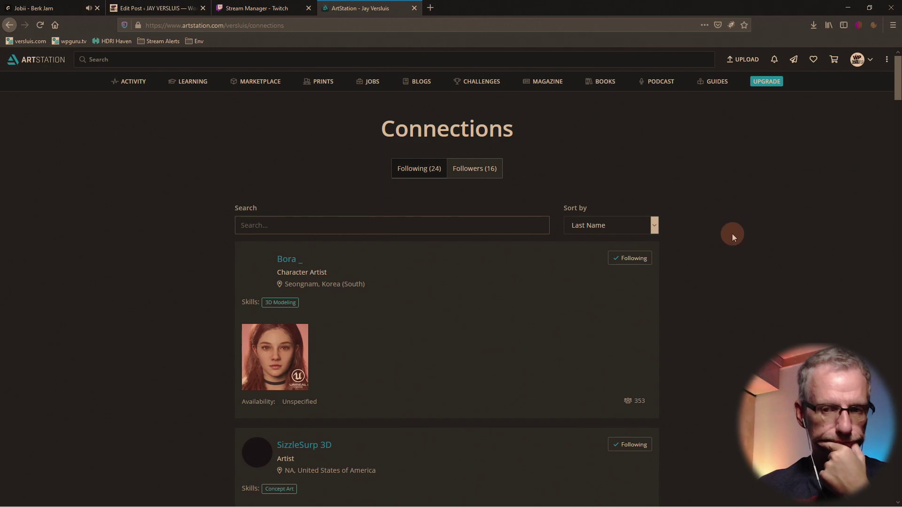
Scroll the followed artists list down to Lux Looks and open that profile.
scroll(756, 221, "down", 5)
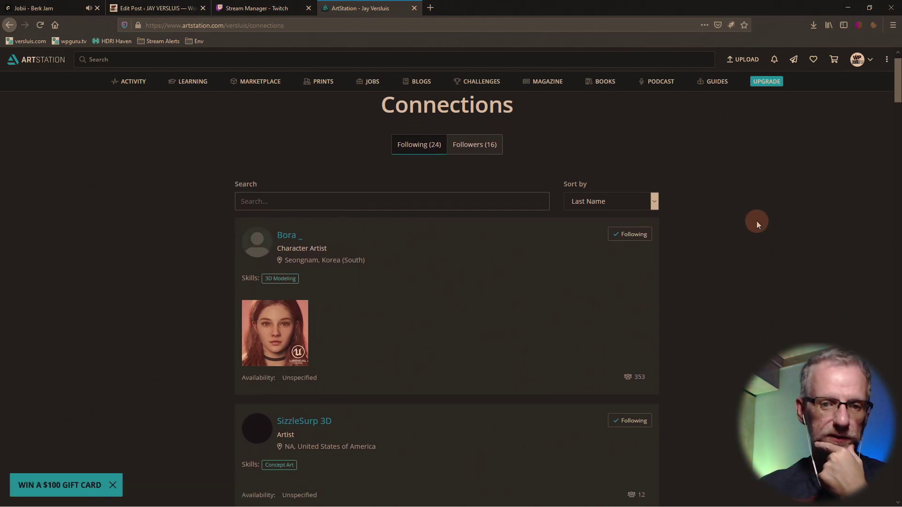
scroll(757, 221, "down", 4)
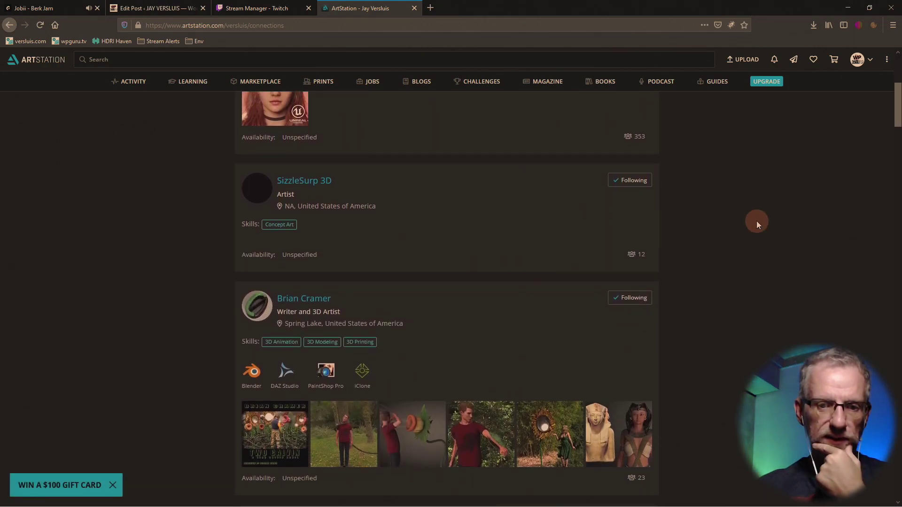
scroll(750, 258, "down", 3)
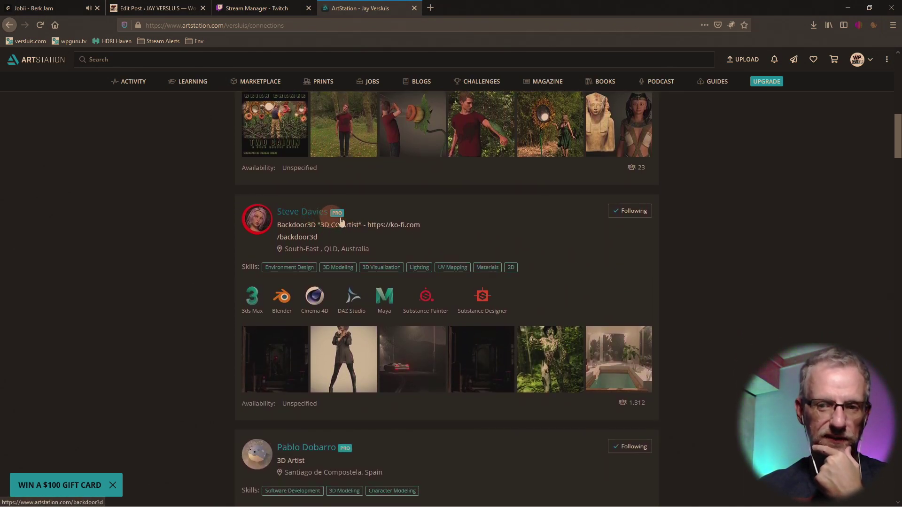
scroll(618, 263, "down", 5)
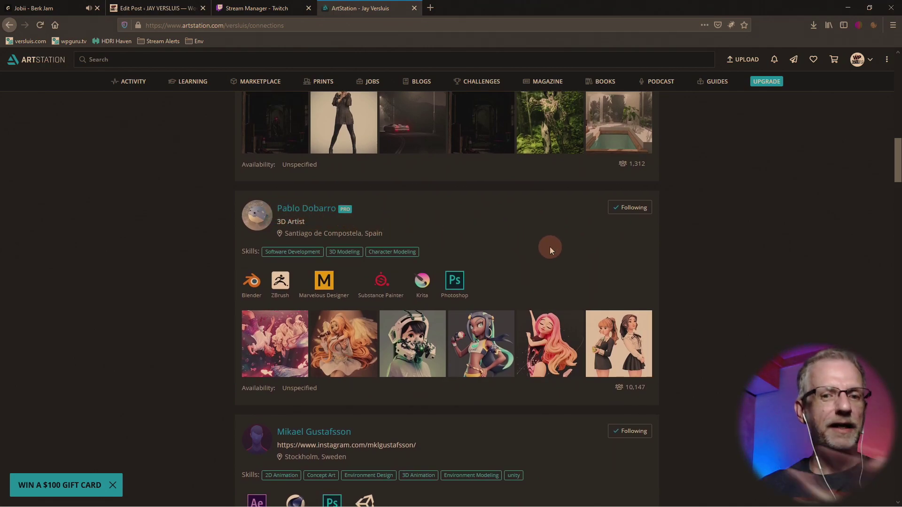
scroll(720, 278, "down", 5)
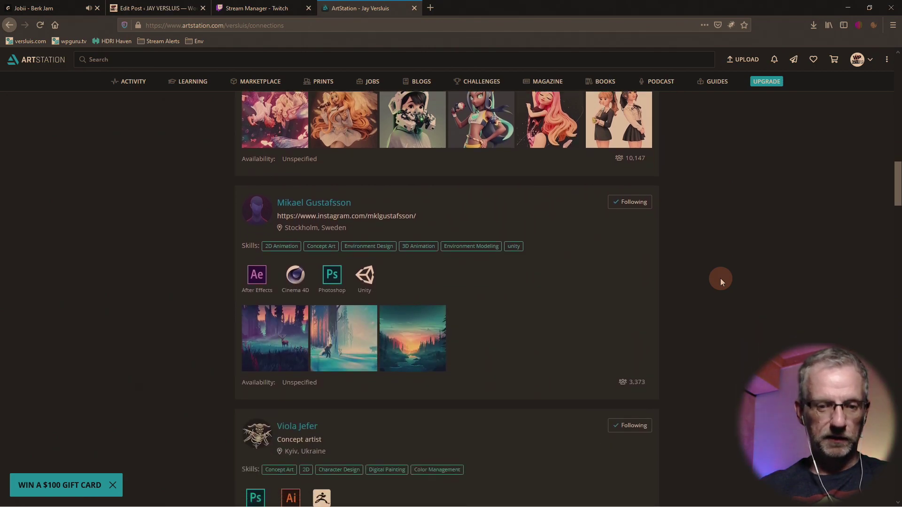
scroll(720, 278, "down", 13)
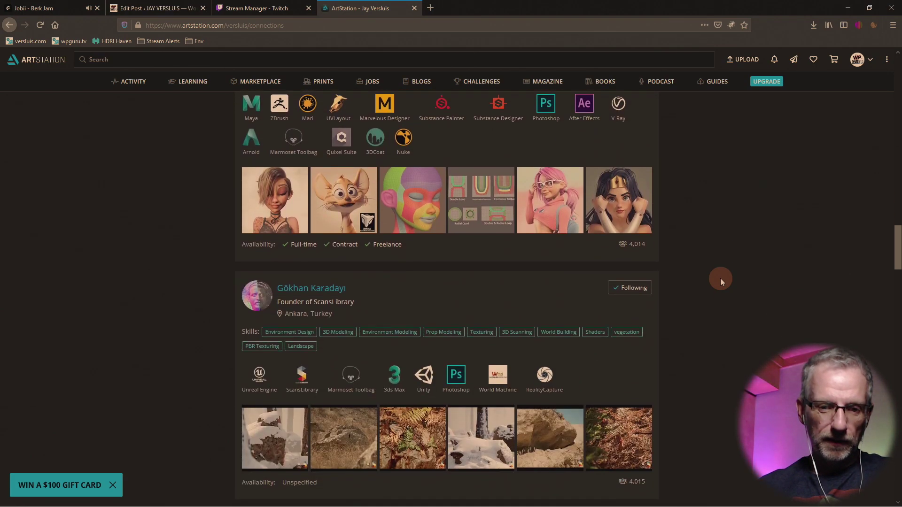
scroll(720, 278, "down", 11)
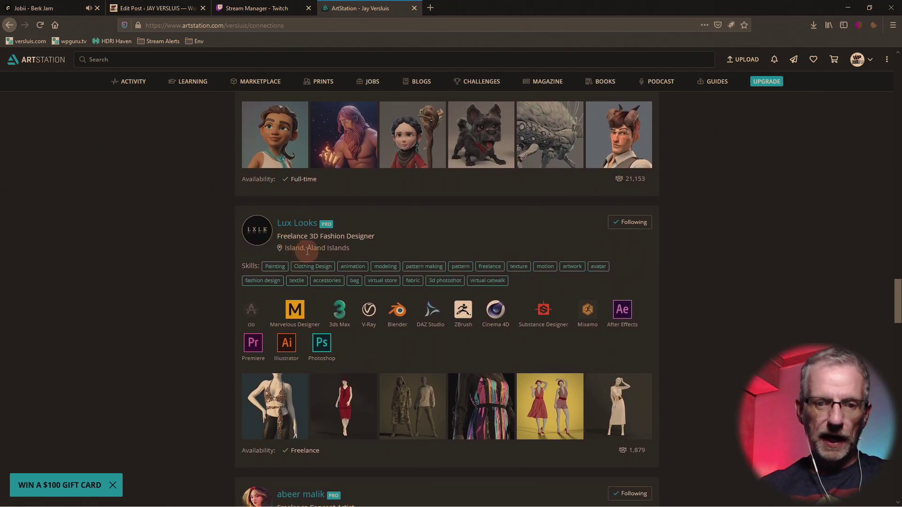
left_click(297, 224)
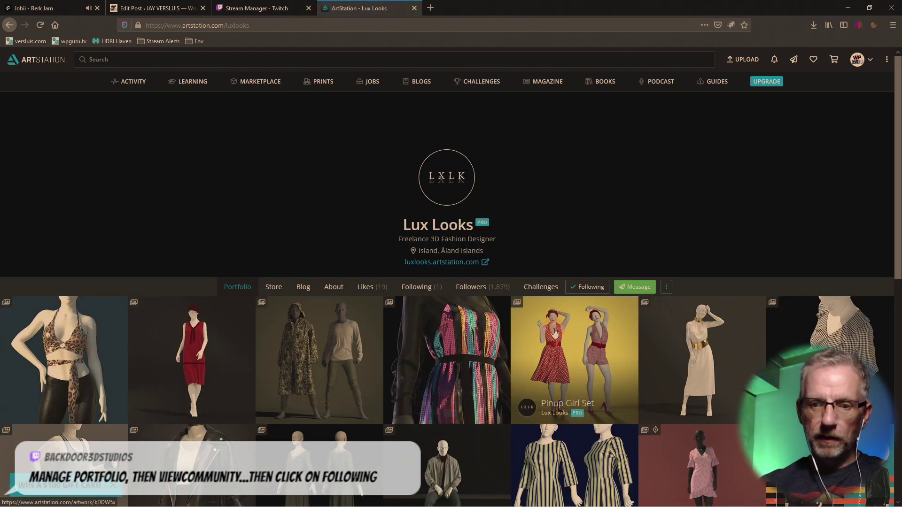
Open the Lux Looks Store tab and scroll down through its garment models.
left_click(275, 289)
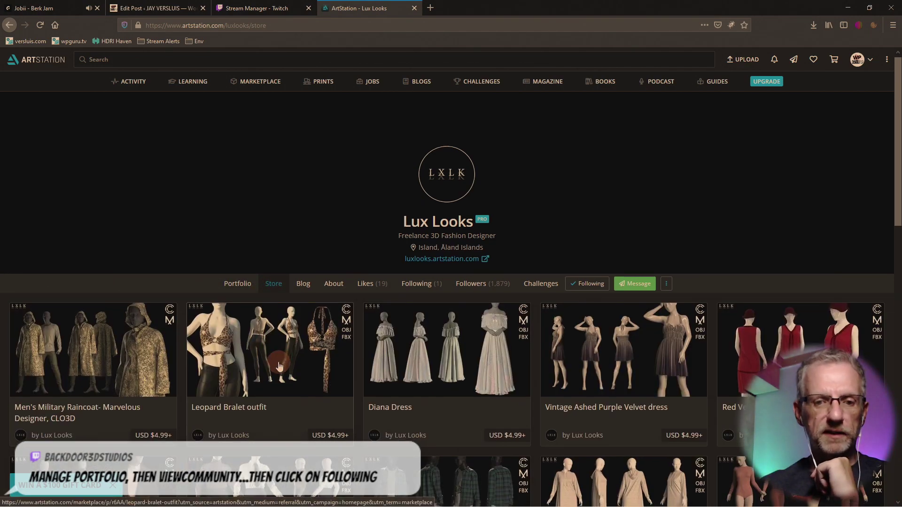
scroll(279, 365, "down", 2)
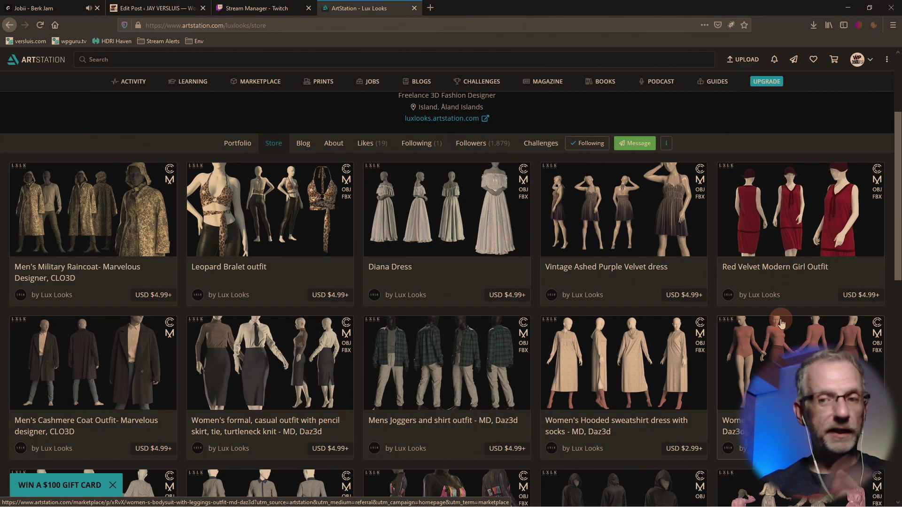
scroll(781, 323, "down", 2)
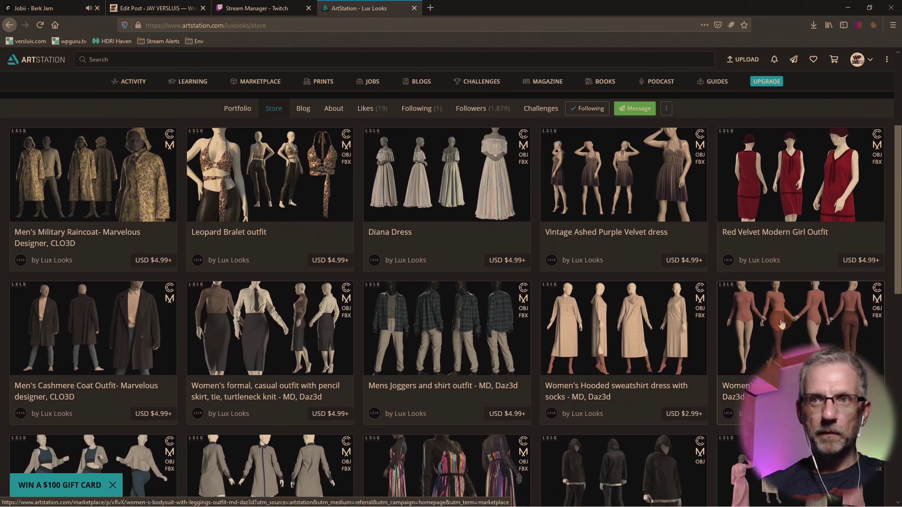
scroll(781, 323, "down", 4)
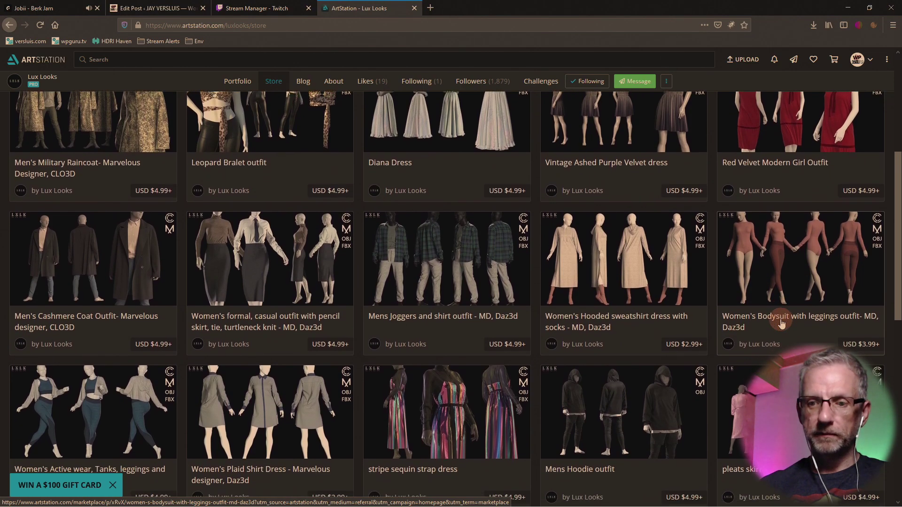
scroll(781, 323, "down", 4)
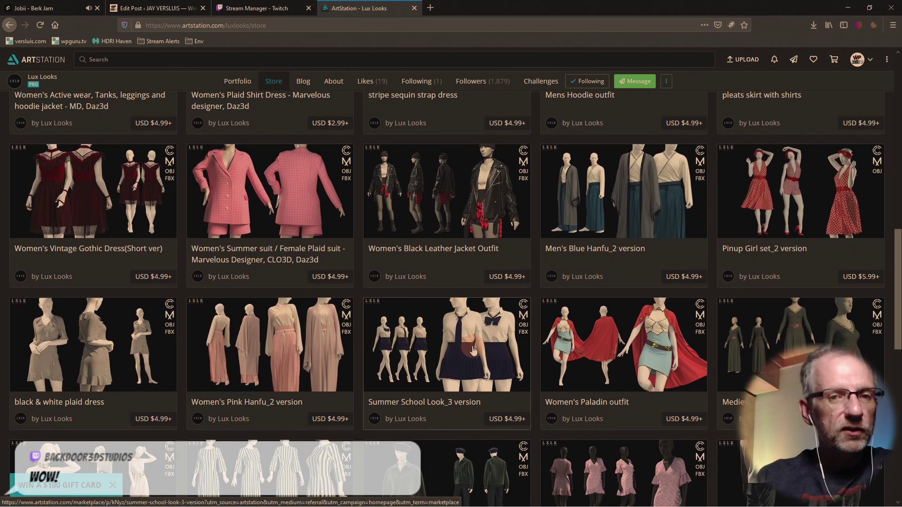
scroll(473, 350, "down", 5)
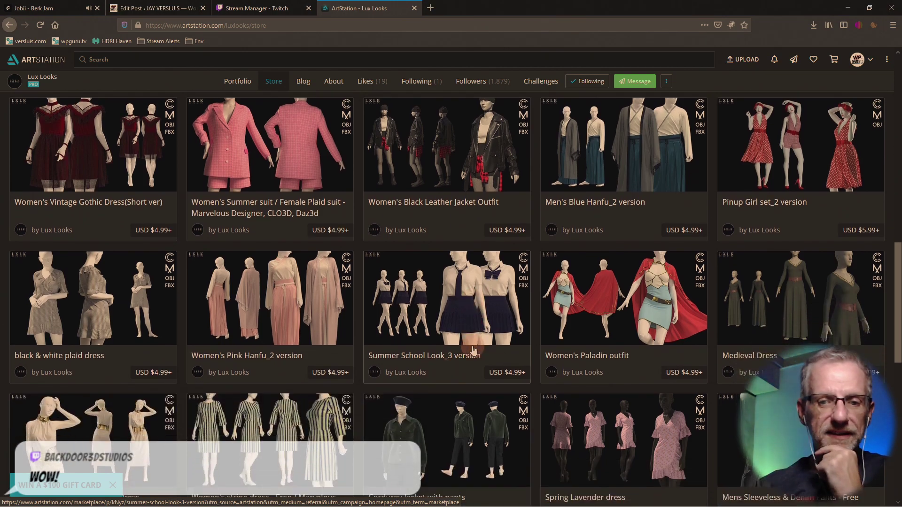
scroll(473, 350, "down", 1)
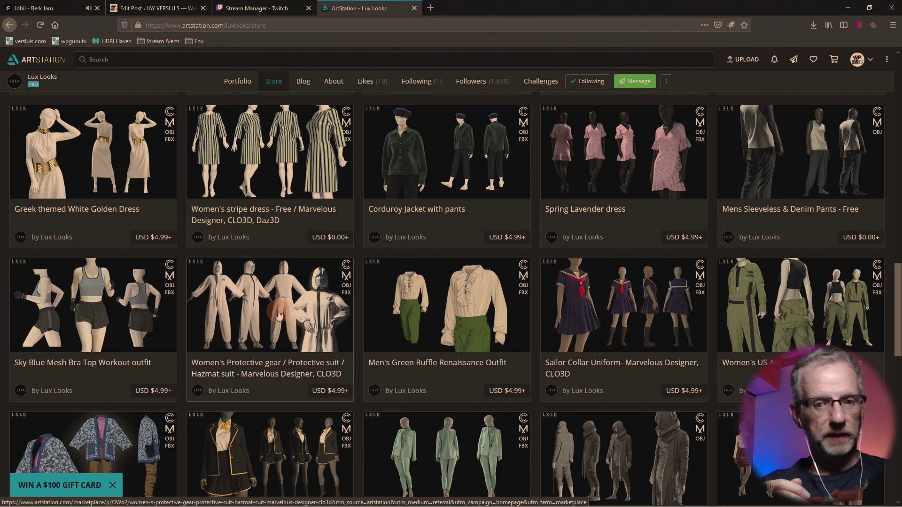
scroll(297, 330, "down", 4)
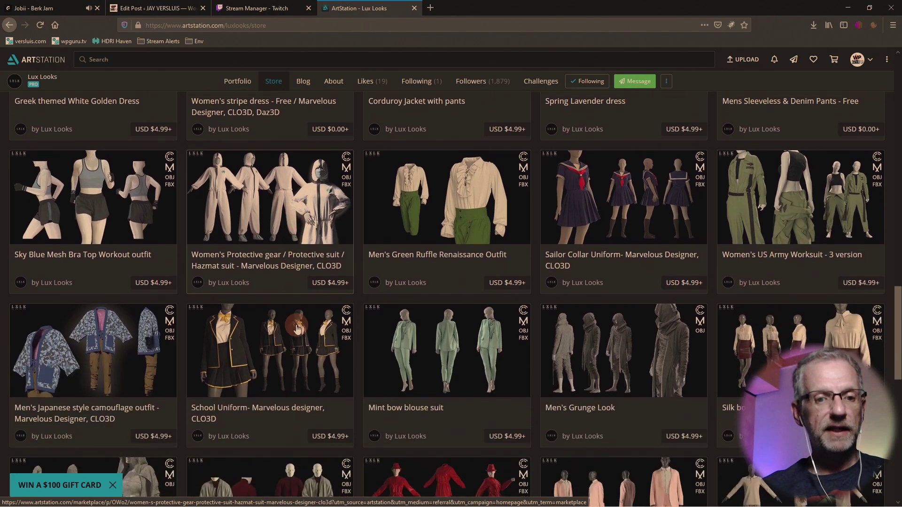
scroll(345, 319, "down", 5)
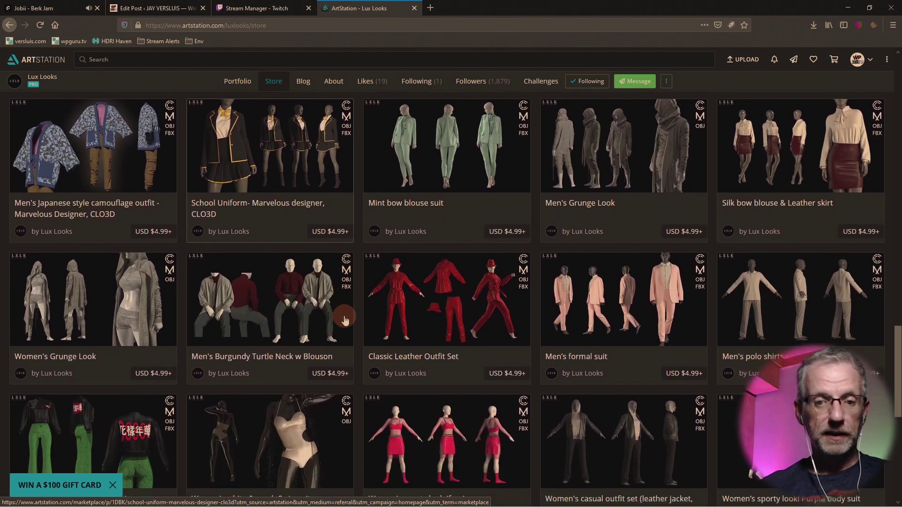
scroll(345, 320, "down", 9)
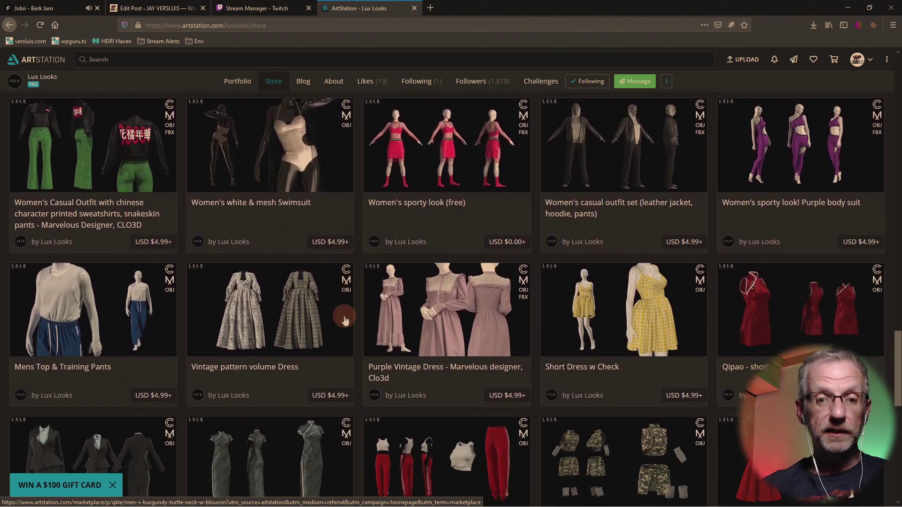
scroll(346, 342, "down", 10)
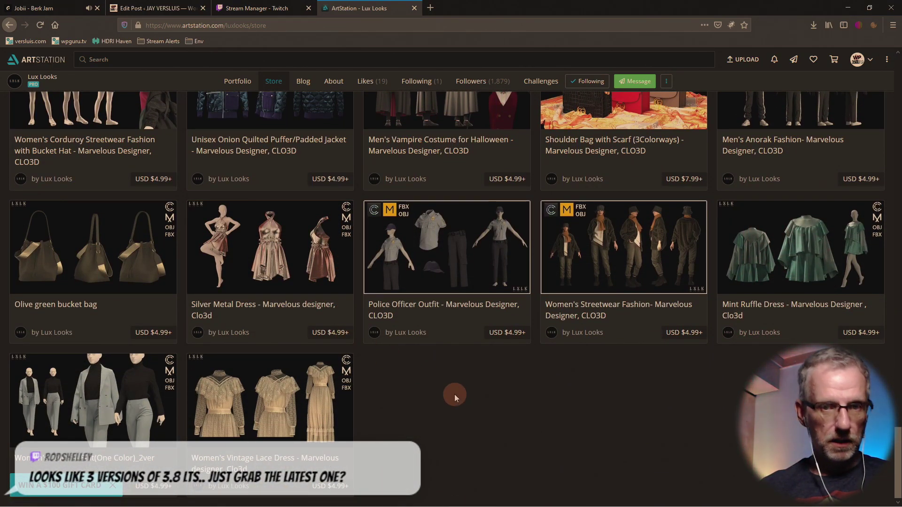
Scroll back up the store listing and minimize Firefox.
scroll(454, 393, "up", 15)
scroll(455, 394, "up", 10)
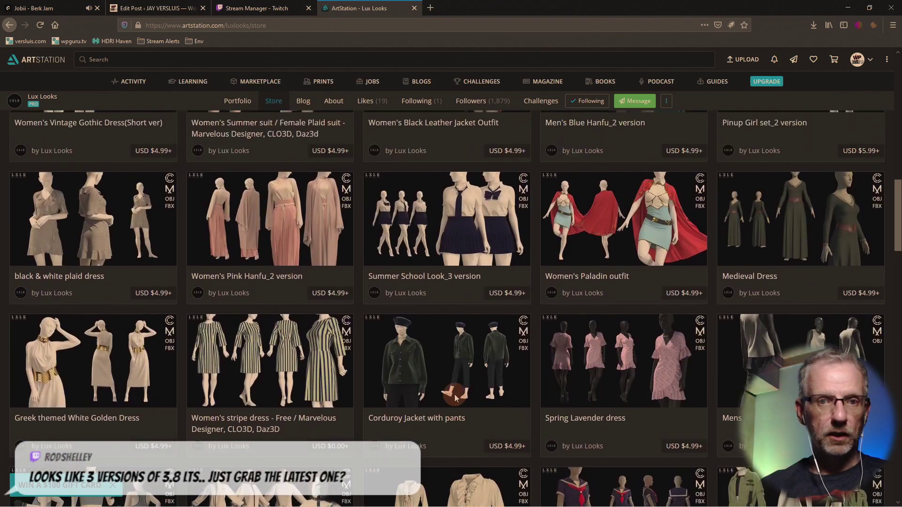
scroll(454, 397, "up", 6)
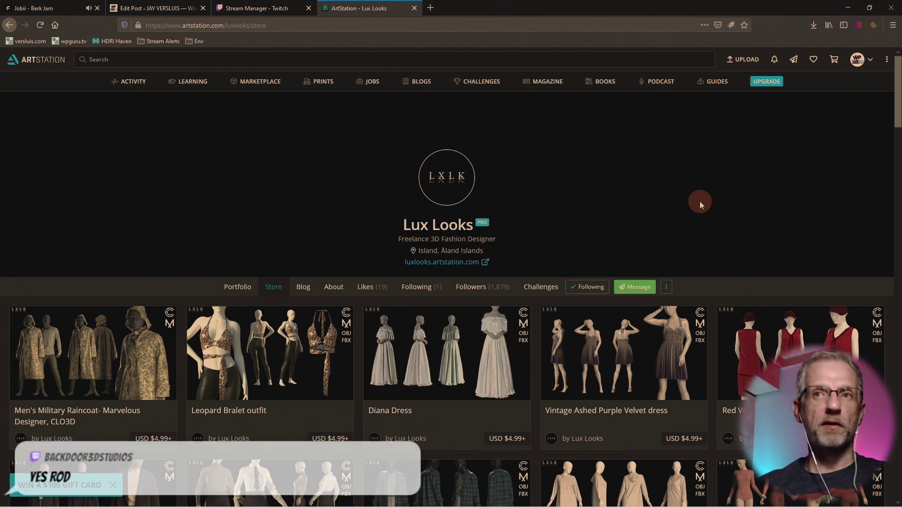
left_click(848, 8)
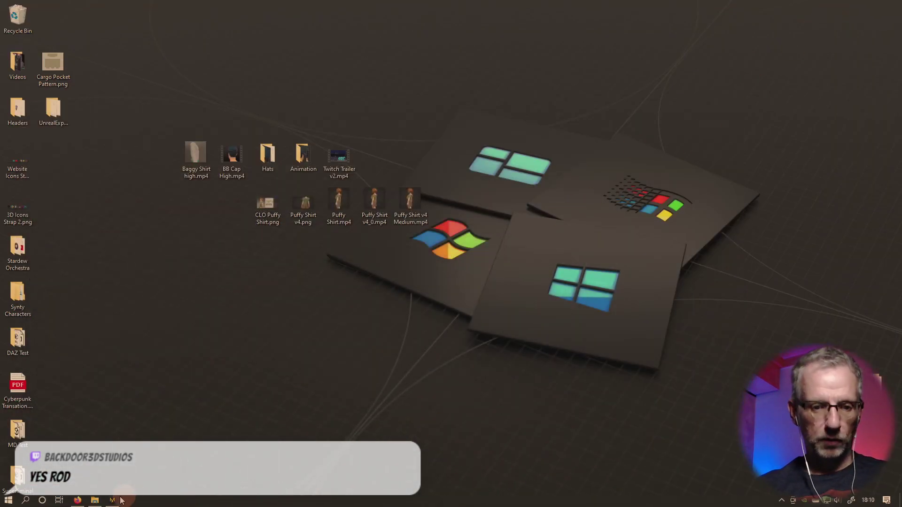
Create a mirrored, sewn copy of the sleeve pattern and place it beside the back piece.
left_click(113, 501)
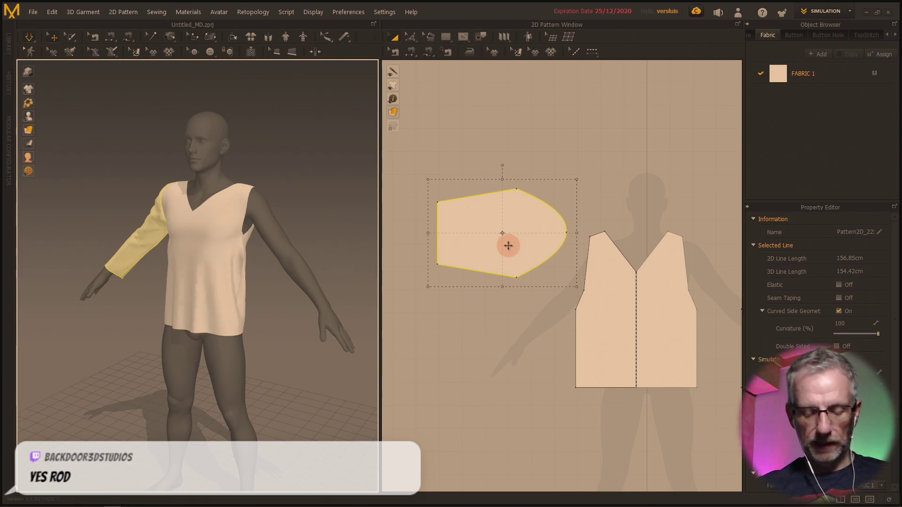
right_click(509, 245)
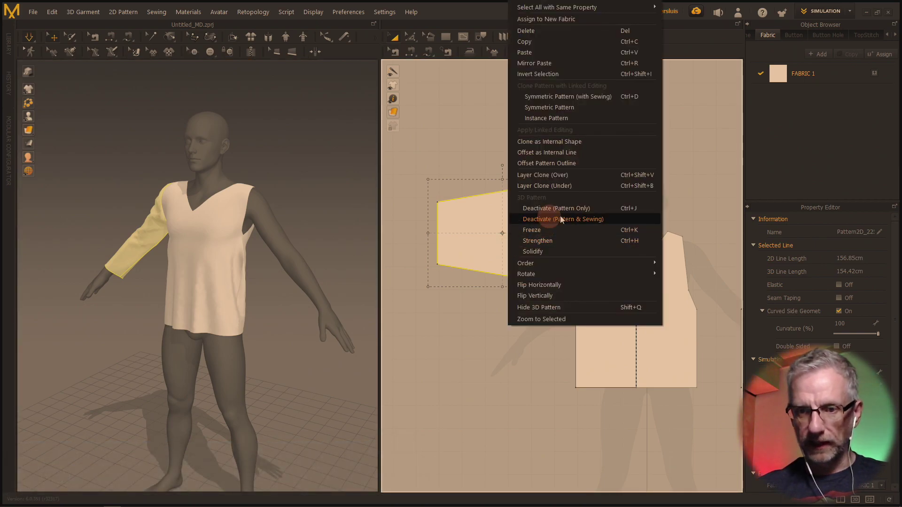
left_click(606, 100)
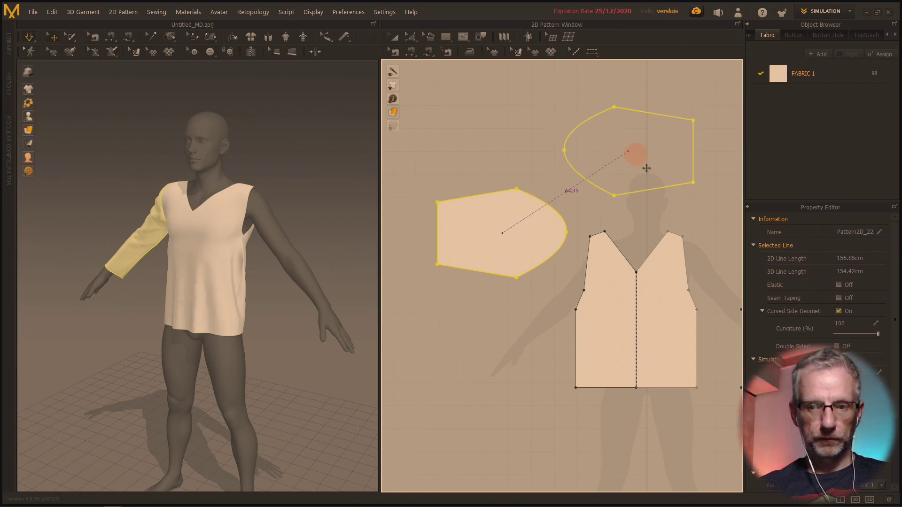
scroll(634, 202, "up", 3)
scroll(618, 207, "down", 4)
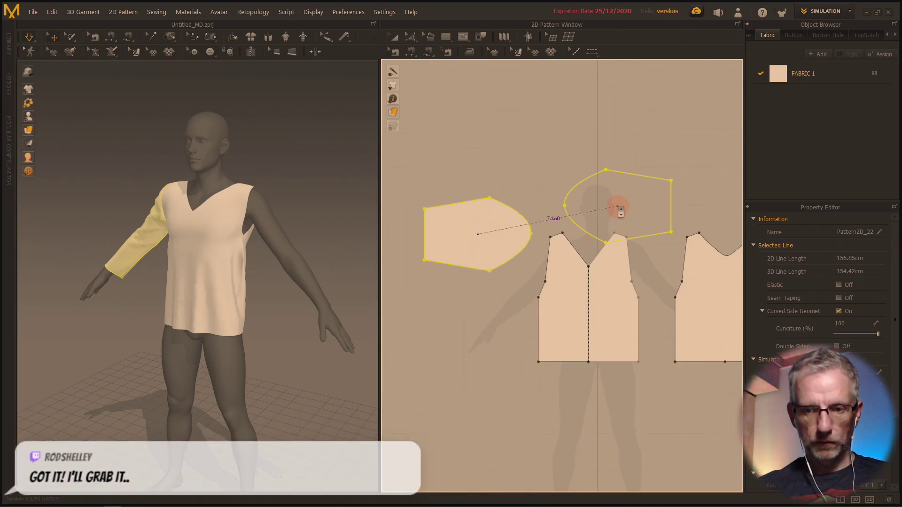
scroll(558, 215, "down", 1)
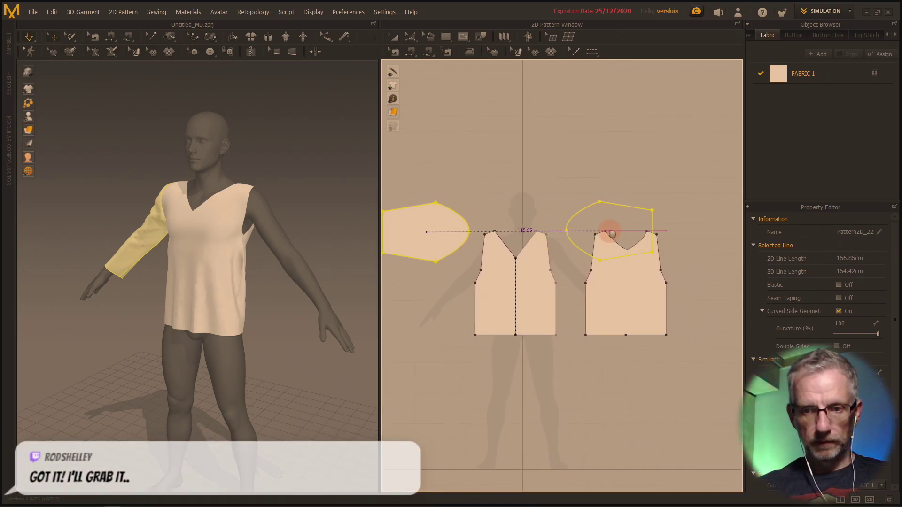
left_click(609, 232)
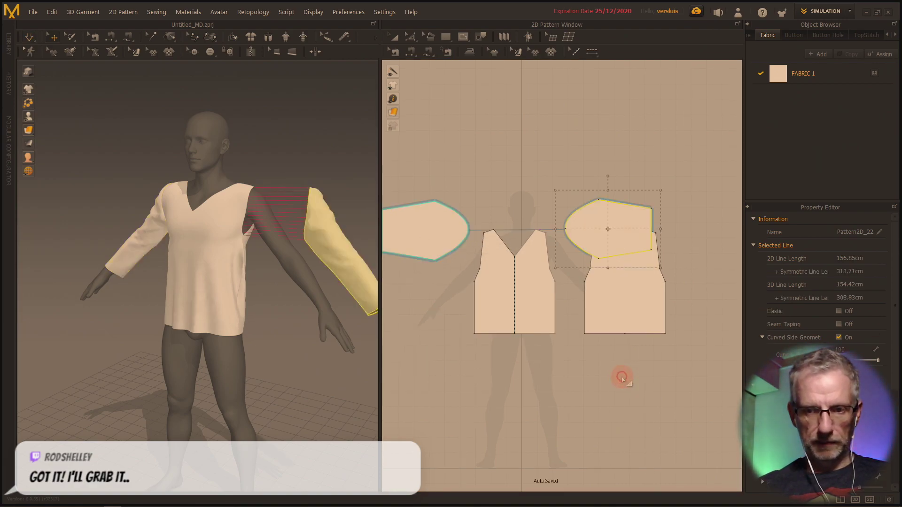
Move the back piece to the right of the sleeve in the pattern layout.
left_click(634, 317)
key("ctrl+c")
key("ctrl+v")
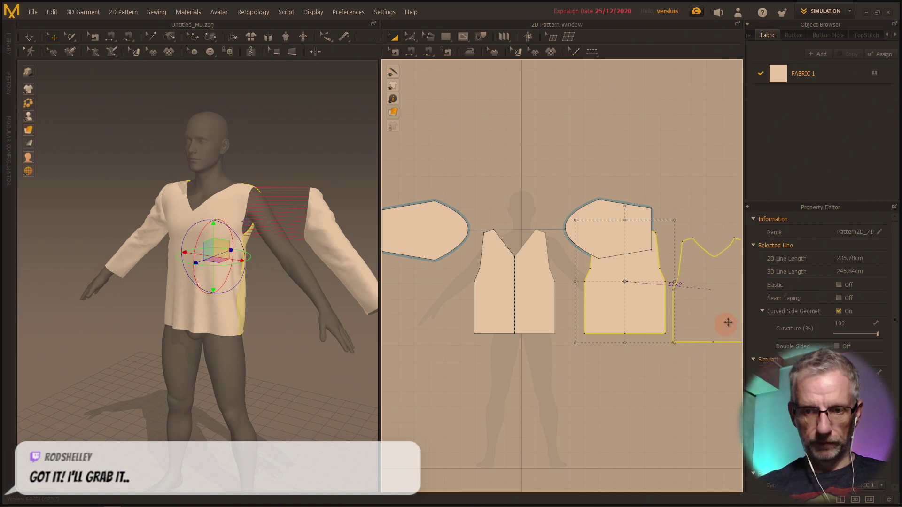
left_click(690, 308)
Lift the second sleeve up onto the avatar's upper arm.
left_click(349, 267)
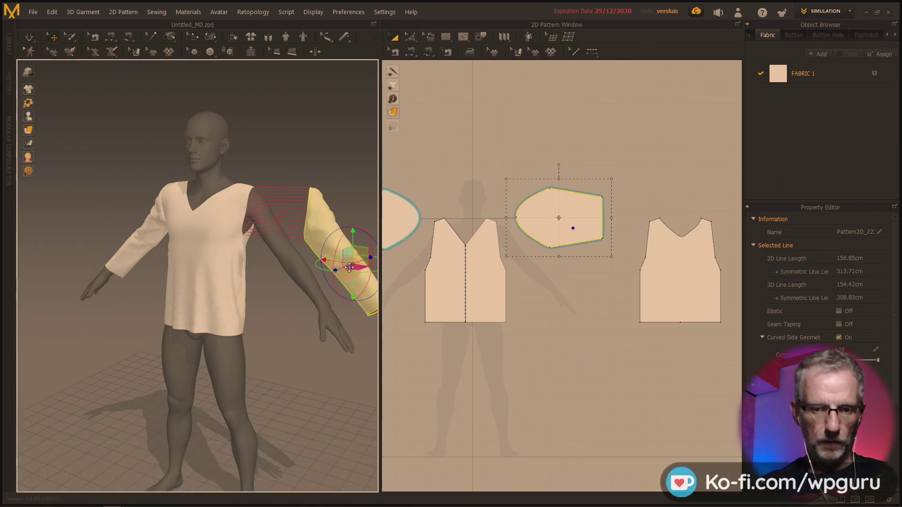
right_click_drag(368, 267, 366, 304)
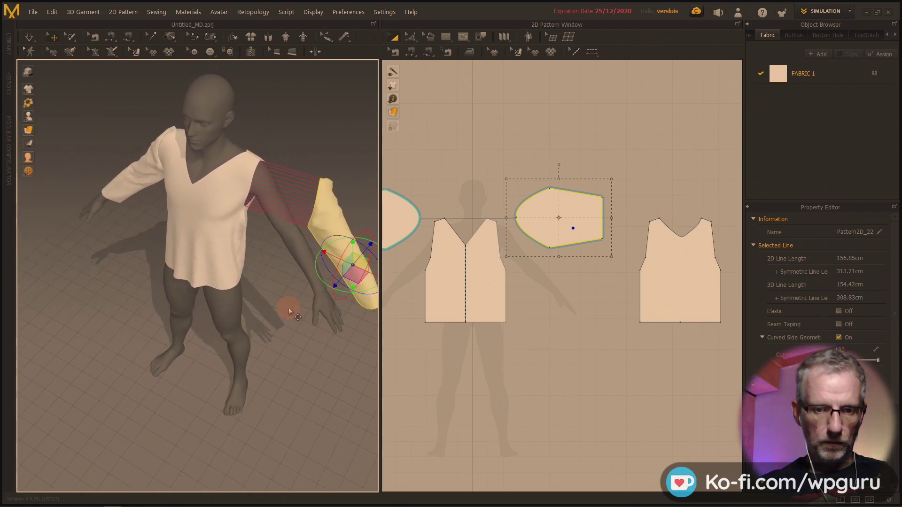
middle_click_drag(288, 312, 232, 294)
right_click_drag(232, 293, 282, 278)
left_click_drag(288, 274, 244, 252)
right_click_drag(244, 252, 289, 275)
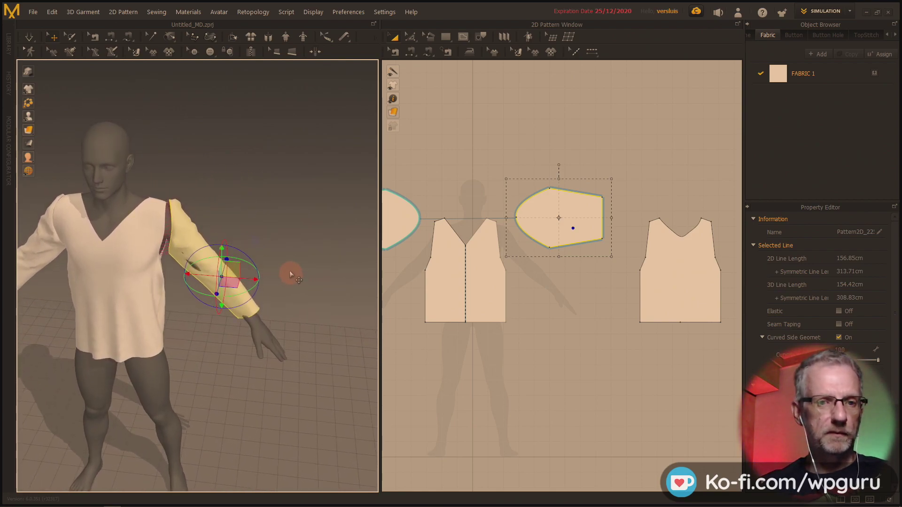
Orbit around the avatar and select the shirt's front and back pieces.
left_click(33, 44)
right_click_drag(197, 225, 226, 212)
right_click_drag(243, 245, 225, 237)
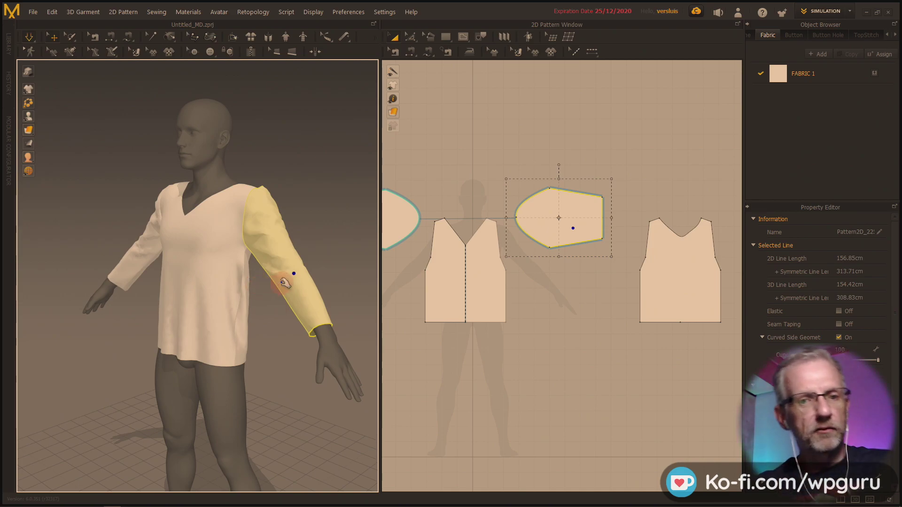
right_click_drag(292, 267, 149, 216)
scroll(279, 252, "up", 1)
left_click(268, 243)
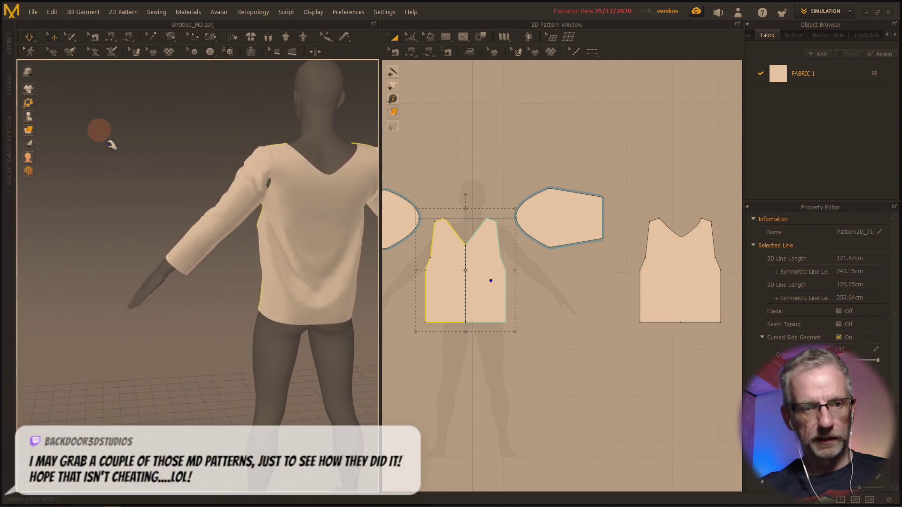
left_click(261, 188)
left_click(302, 218)
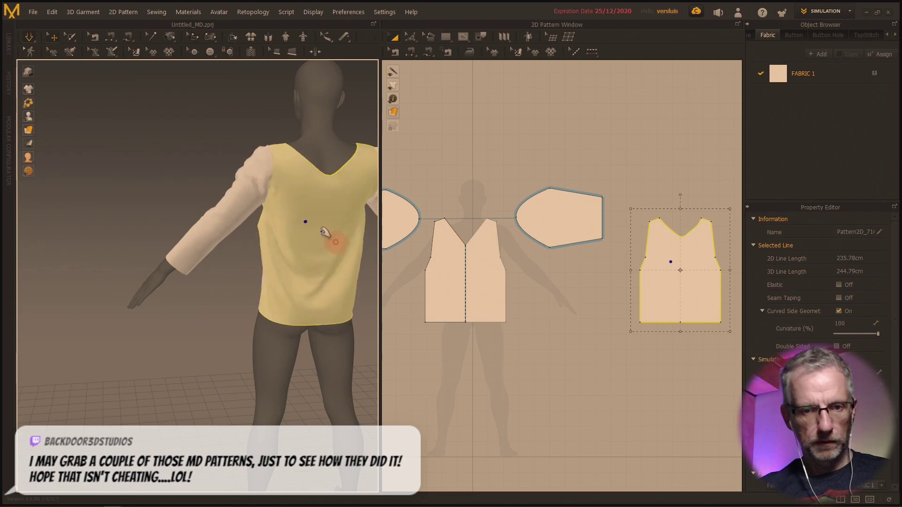
left_click(263, 189)
left_click(310, 146)
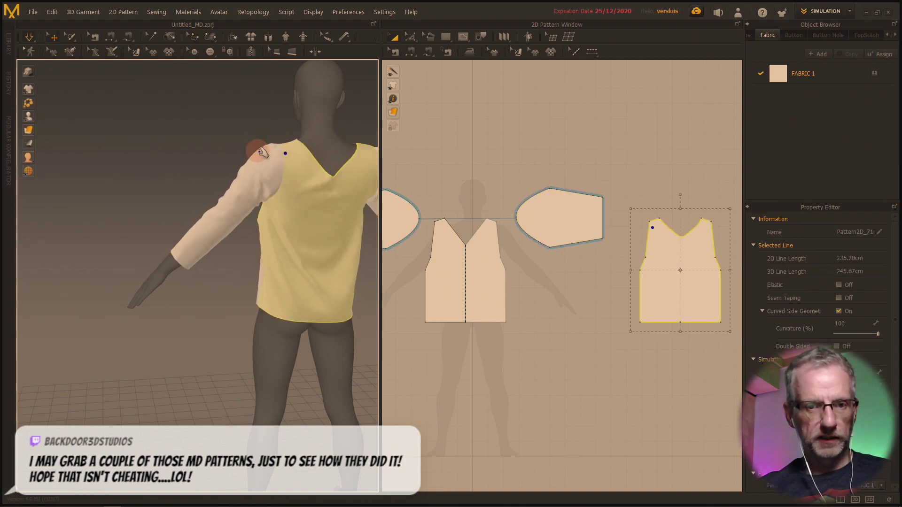
Tug the left and right sleeves to test how they are attached.
left_click(265, 154)
left_click_drag(263, 182, 198, 193)
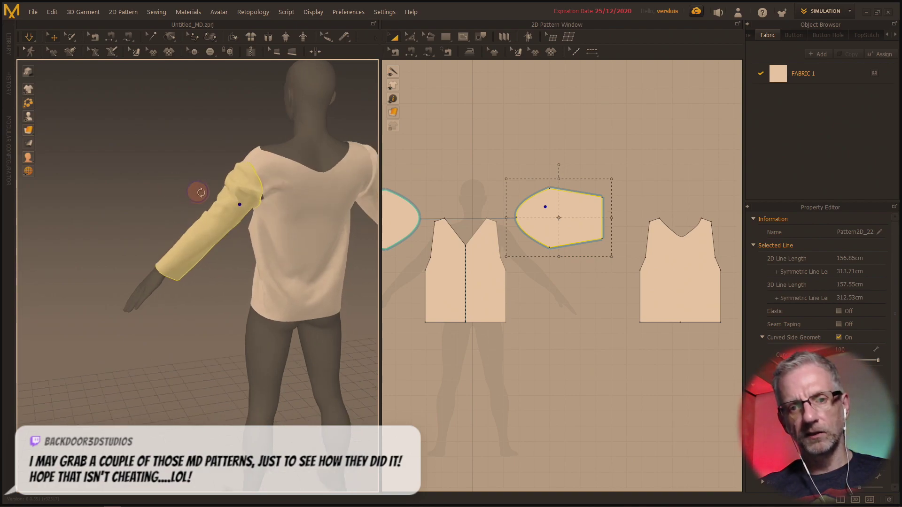
right_click_drag(198, 193, 530, 201)
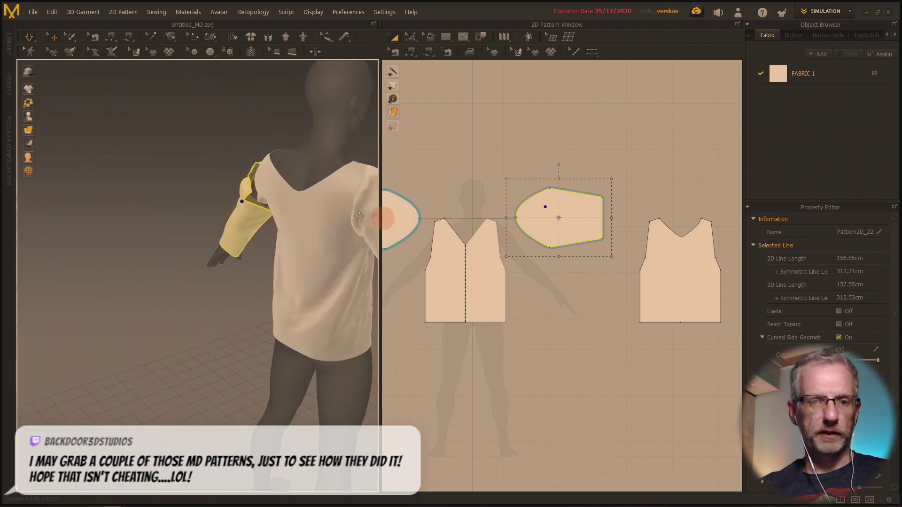
right_click_drag(307, 216, 234, 207)
left_click_drag(233, 207, 312, 211)
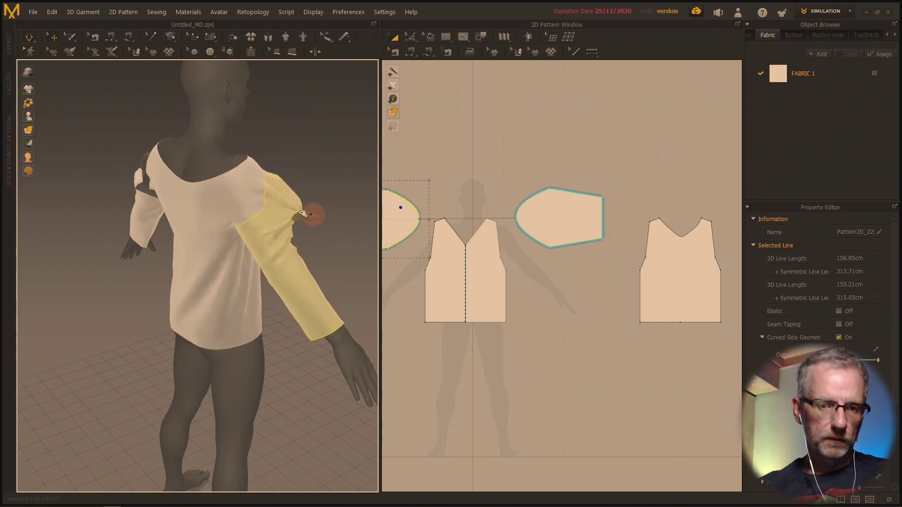
left_click(162, 149)
right_click_drag(157, 125, 98, 177)
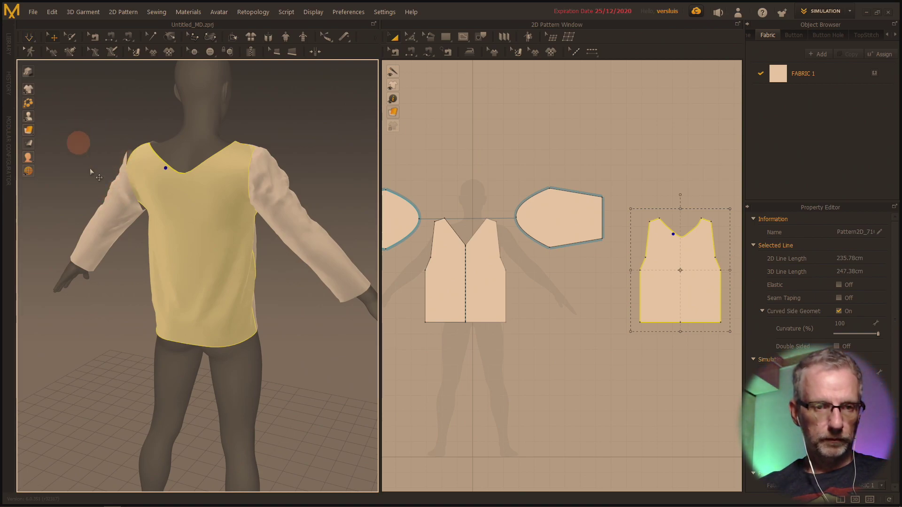
Slide the left sleeve outward and down the arm.
left_click(116, 216)
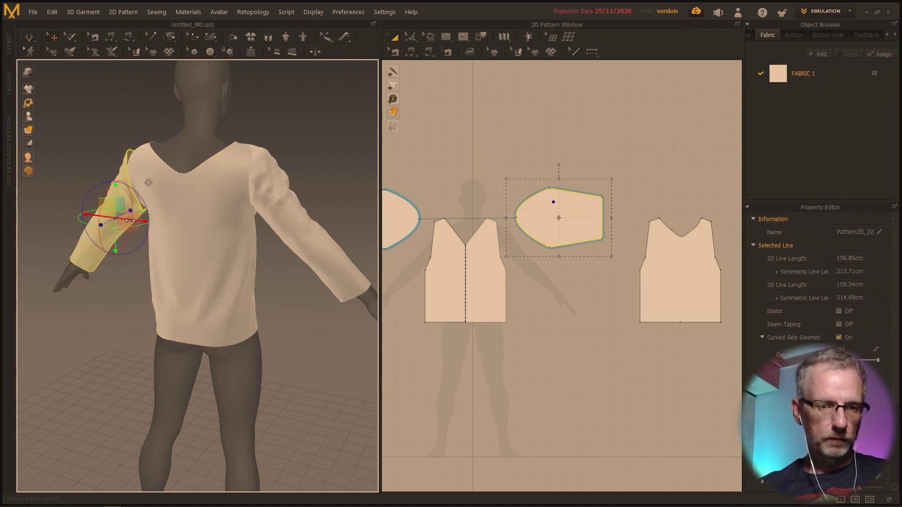
left_click_drag(130, 220, 115, 220)
right_click_drag(114, 220, 221, 268)
scroll(199, 255, "up", 3)
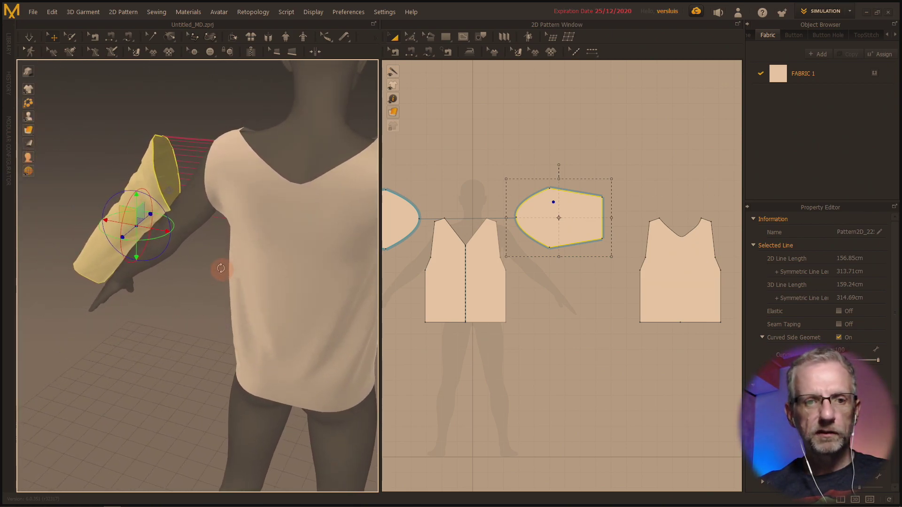
Sew the left sleeve's armhole edge to the shirt's back armhole, then reselect the sleeve.
key("n")
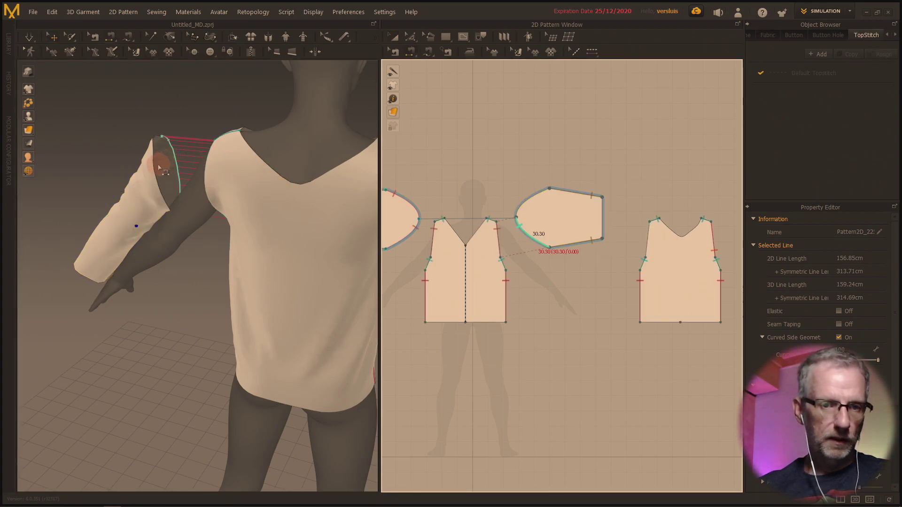
left_click(152, 159)
left_click(152, 160)
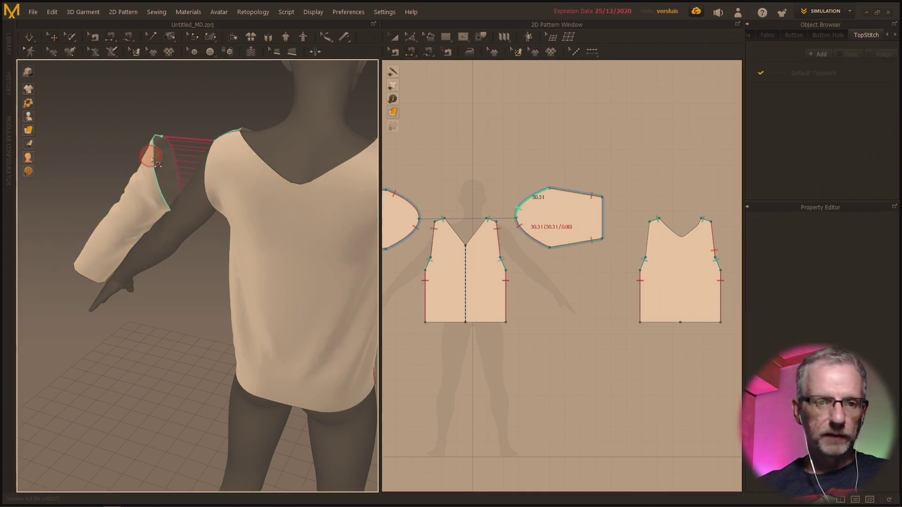
left_click(219, 160)
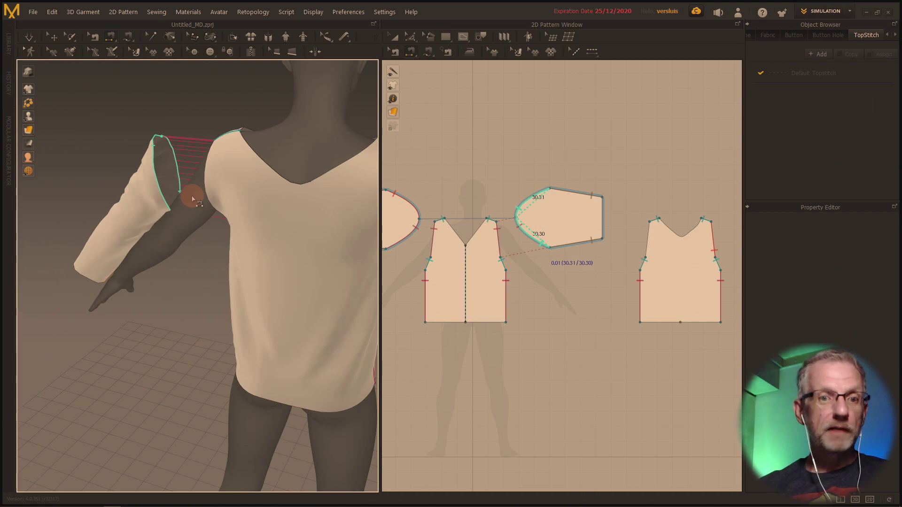
right_click_drag(192, 199, 258, 226)
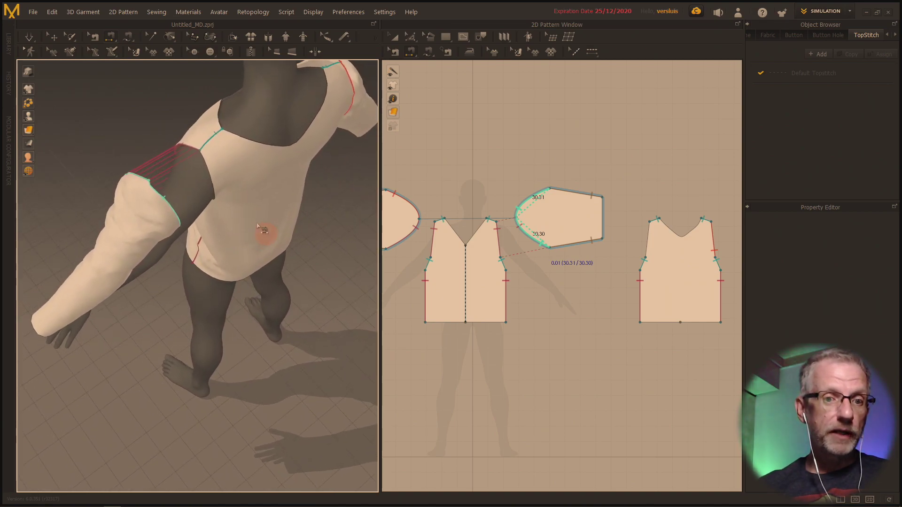
left_click(215, 183)
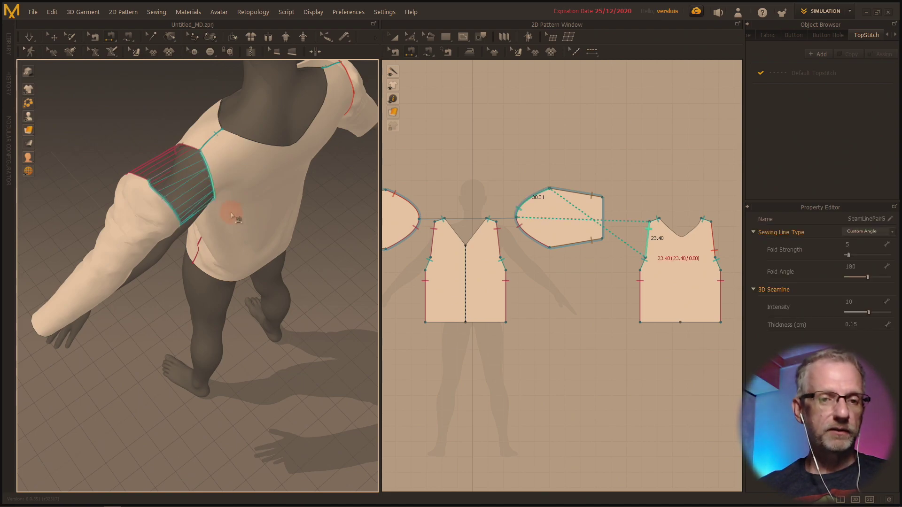
right_click_drag(231, 207, 169, 175)
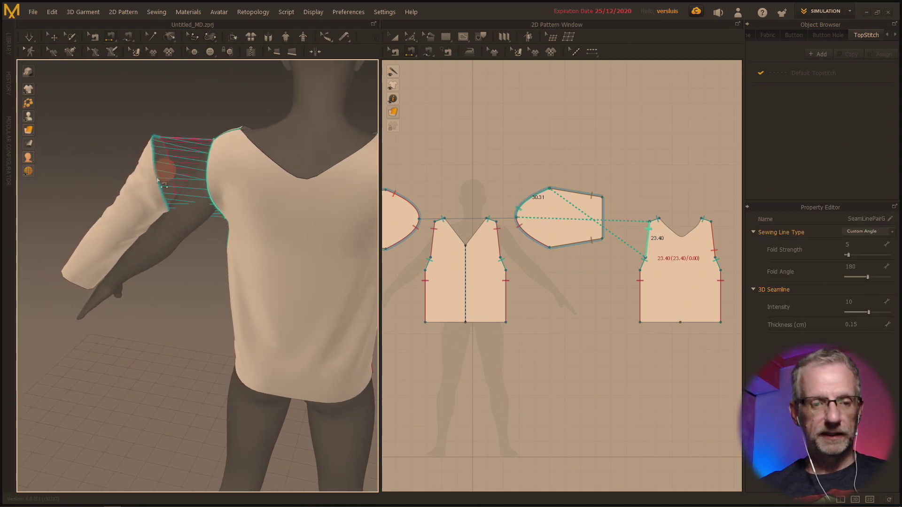
left_click(135, 192)
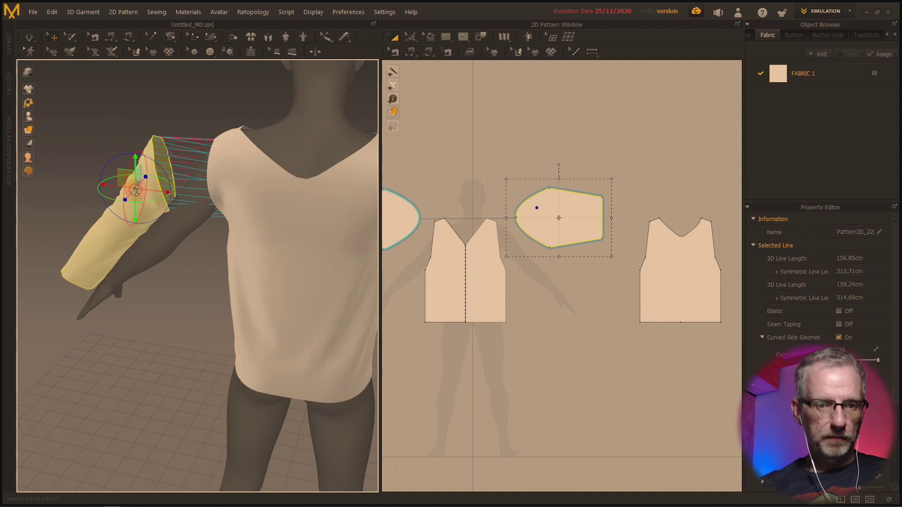
Move the left sleeve down and toward the shoulder, then deselect it so it drapes.
left_click_drag(135, 210, 145, 226)
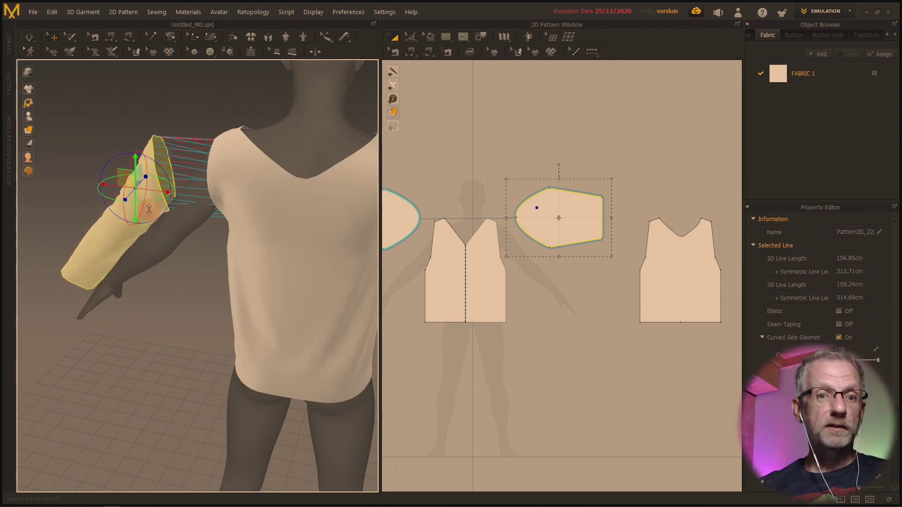
left_click_drag(153, 194, 207, 205)
right_click_drag(202, 207, 348, 222)
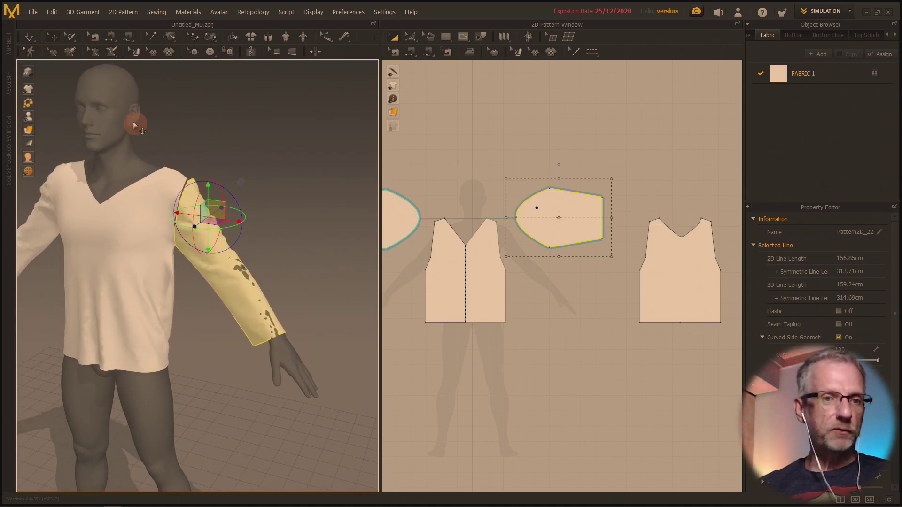
left_click(28, 37)
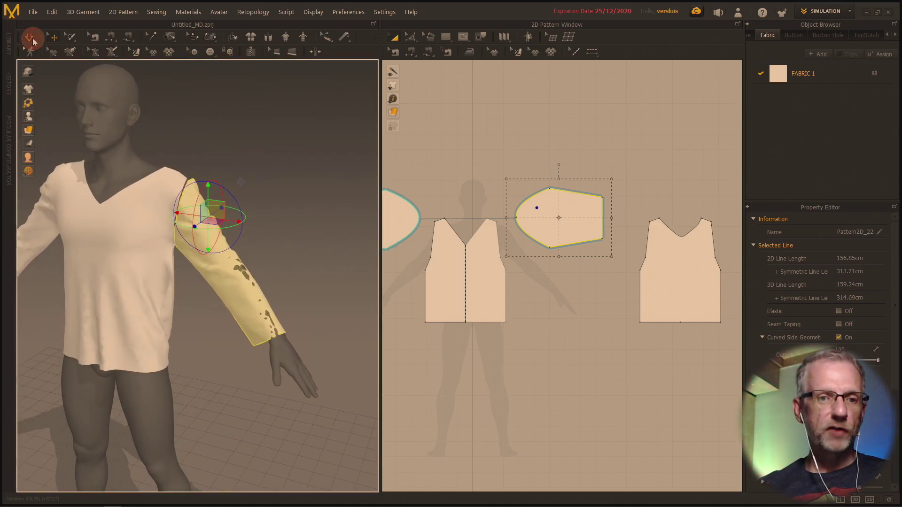
left_click(128, 115)
right_click_drag(191, 202, 302, 234)
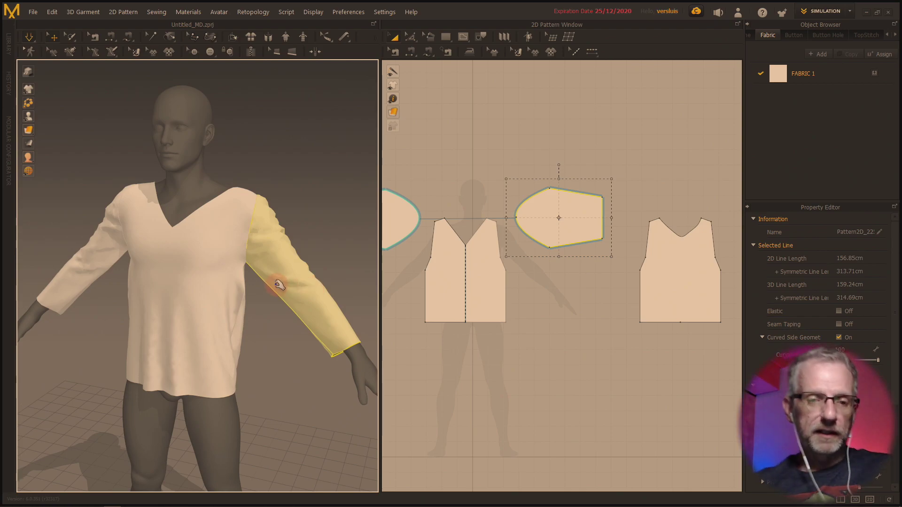
mouse_move(279, 285)
right_mouse_down()
mouse_move(198, 306)
mouse_move(312, 272)
mouse_move(344, 276)
mouse_move(358, 291)
mouse_move(297, 212)
mouse_move(286, 282)
right_mouse_up()
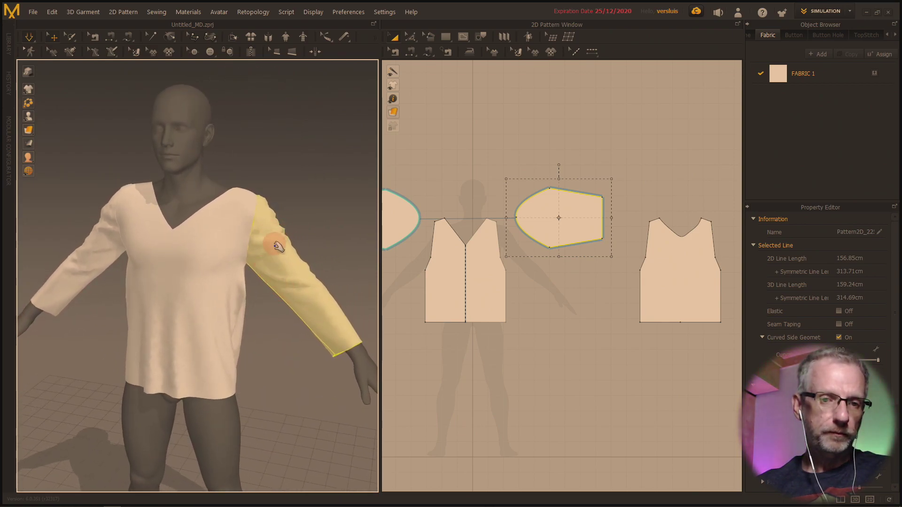
right_click_drag(278, 246, 133, 149)
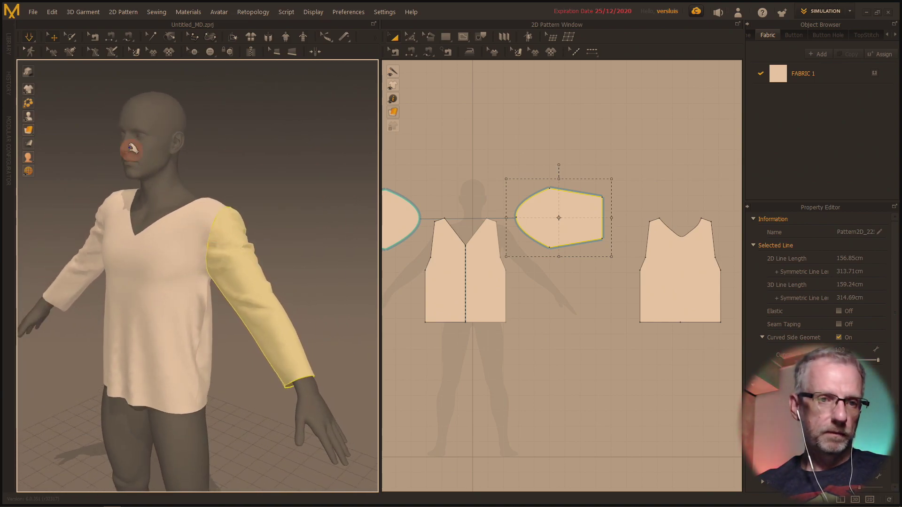
left_click(161, 196)
right_click_drag(155, 197, 188, 242)
right_click_drag(129, 205, 272, 296)
left_click(109, 248)
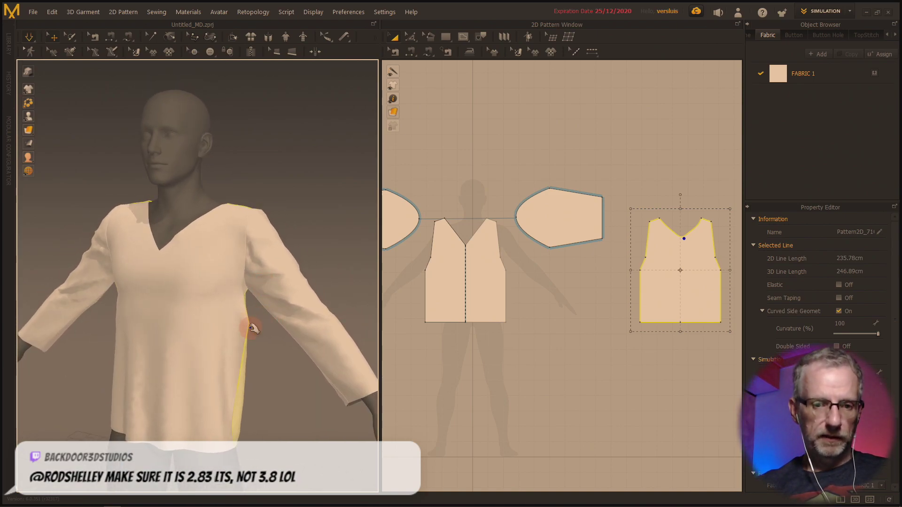
mouse_move(248, 327)
right_mouse_down()
mouse_move(303, 312)
mouse_move(317, 328)
mouse_move(248, 334)
right_mouse_up()
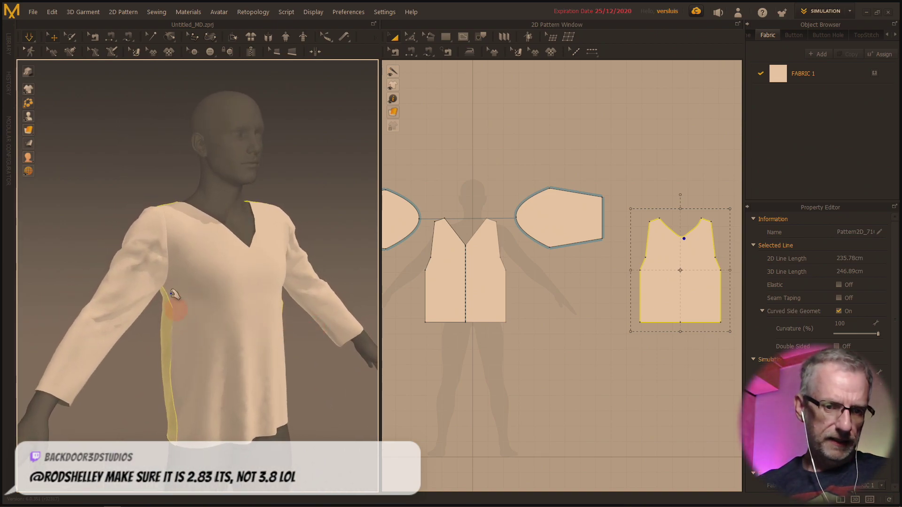
Delete the side kink point on the front shirt piece and check the result in 3D.
scroll(538, 413, "up", 2)
scroll(549, 409, "down", 3)
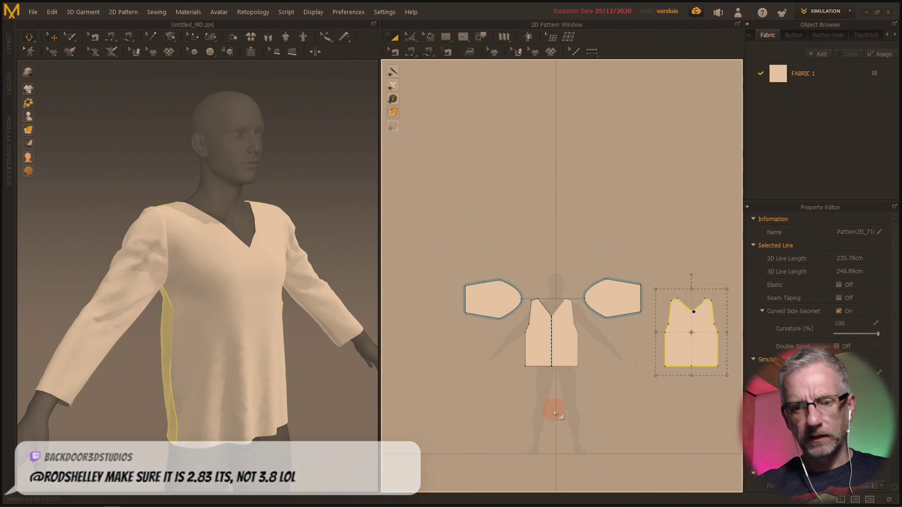
scroll(554, 411, "up", 4)
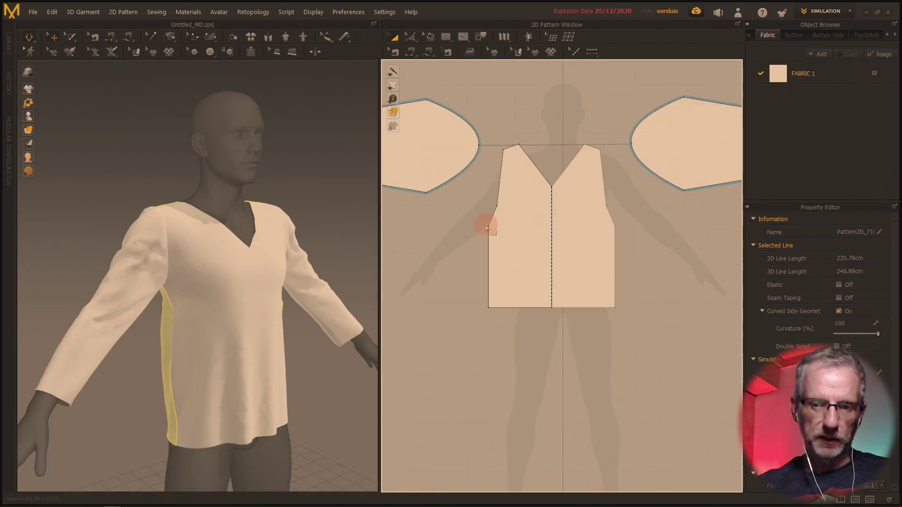
scroll(482, 237, "up", 3)
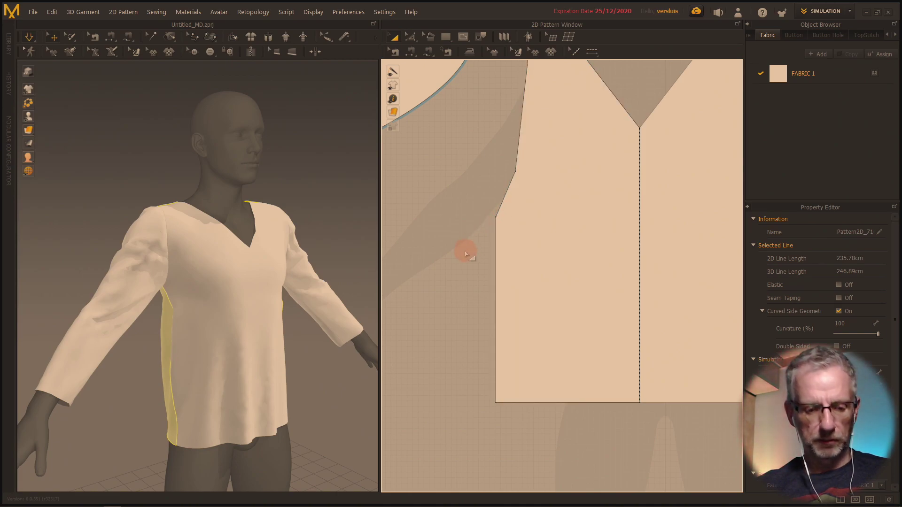
left_click(497, 218)
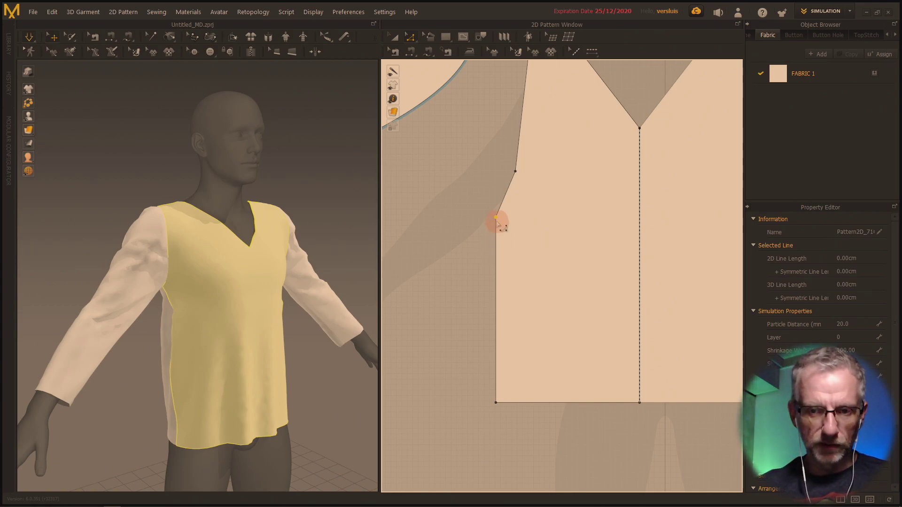
key("Delete")
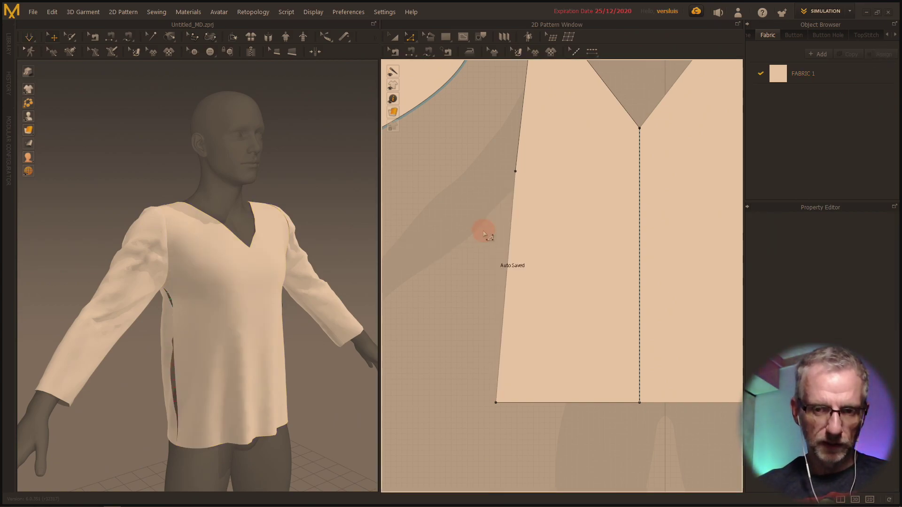
right_click_drag(357, 343, 263, 345)
Remove the kink points on the back piece's left and right sides, then orbit the avatar to check.
scroll(460, 325, "down", 5)
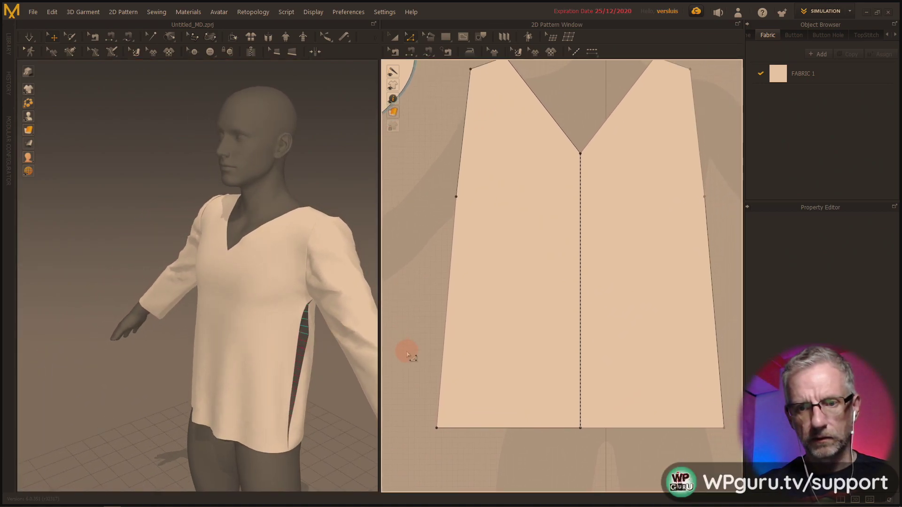
scroll(632, 301, "down", 6)
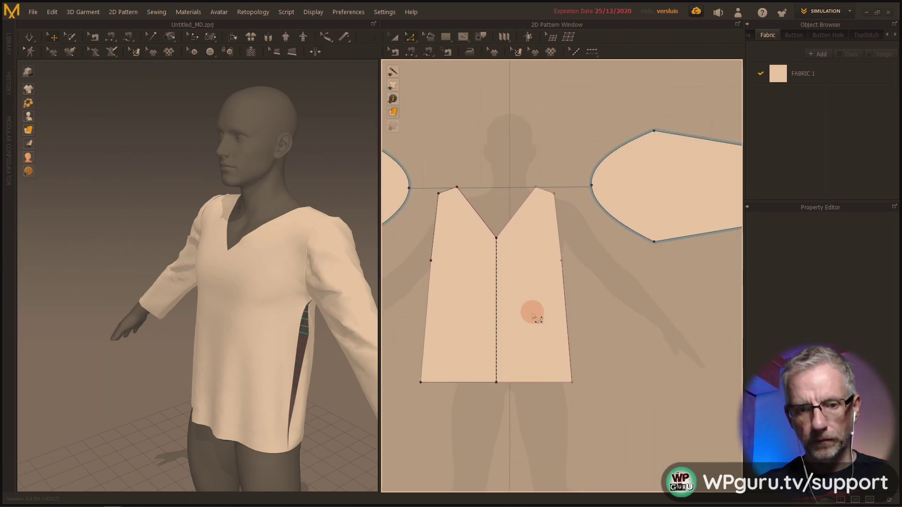
right_click_drag(650, 326, 504, 326)
scroll(540, 319, "up", 4)
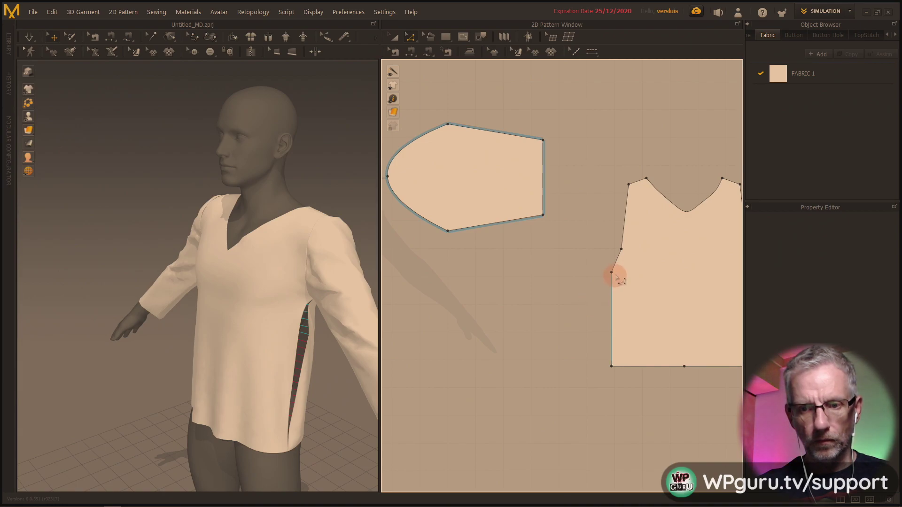
key("ctrl+z")
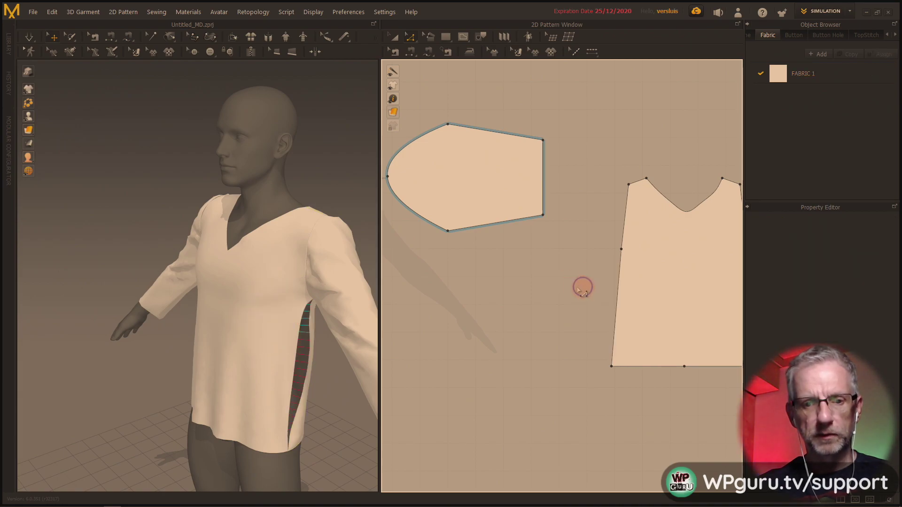
right_click(583, 288)
right_click_drag(554, 277, 507, 288)
right_click_drag(680, 294, 586, 294)
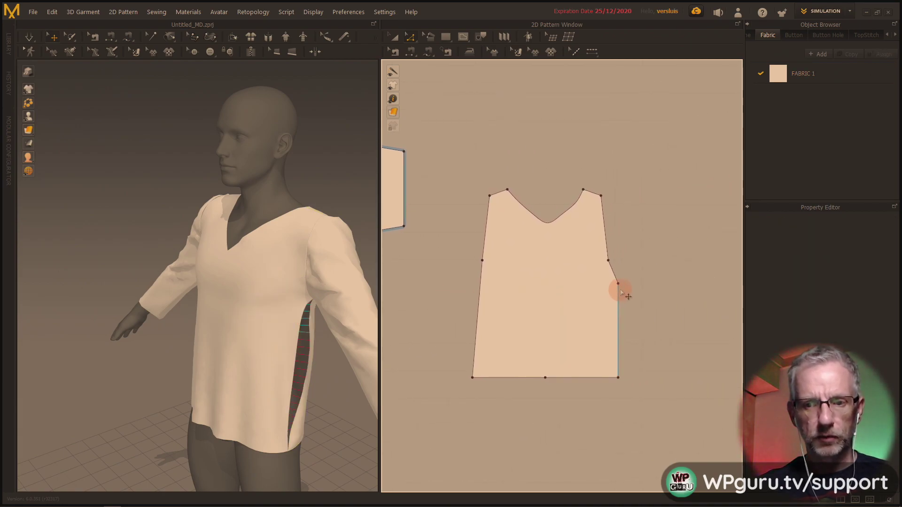
key("ctrl+z")
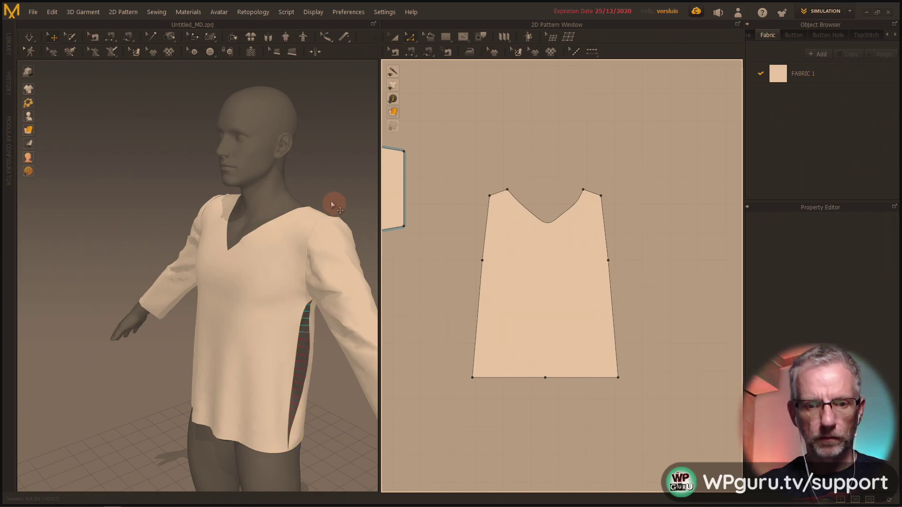
left_click(29, 36)
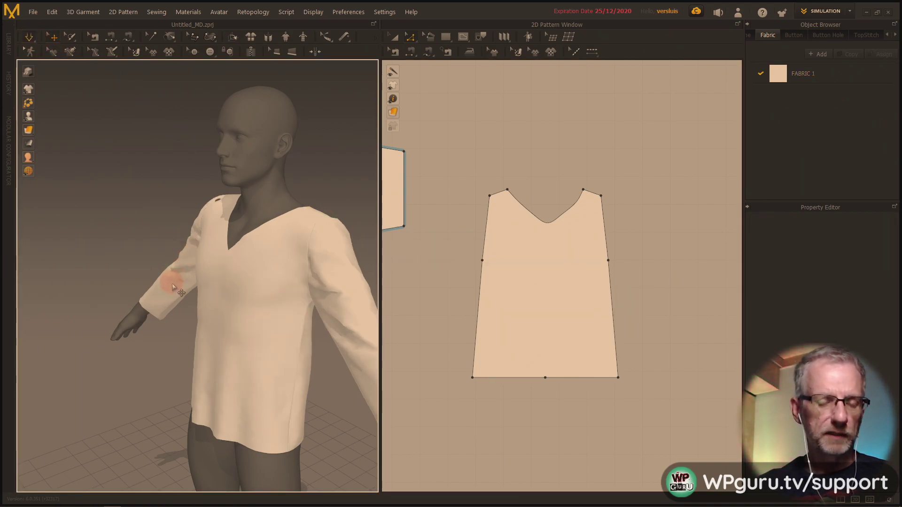
mouse_move(173, 287)
right_mouse_down()
mouse_move(242, 300)
mouse_move(298, 296)
mouse_move(150, 282)
mouse_move(110, 288)
mouse_move(210, 287)
mouse_move(242, 297)
mouse_move(175, 291)
right_mouse_up()
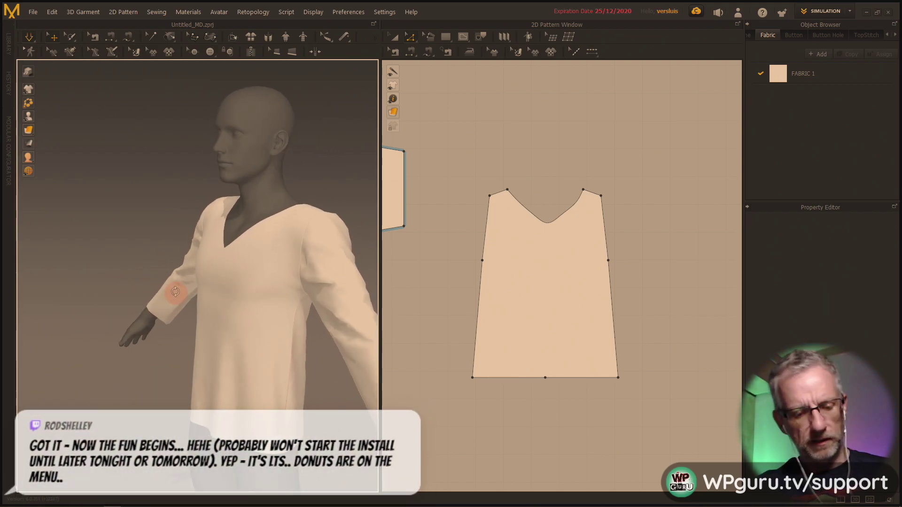
Restore the kink points on the back piece's right and left sides.
left_click(295, 344)
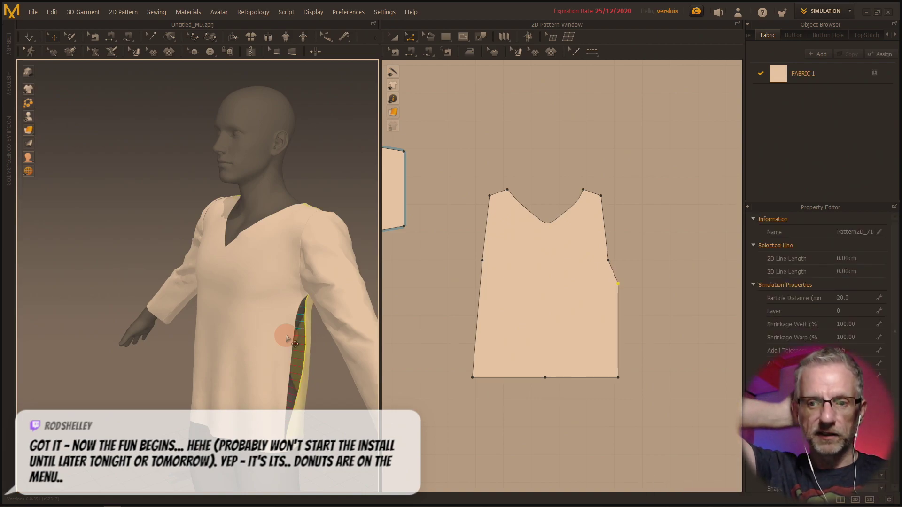
left_click(286, 336)
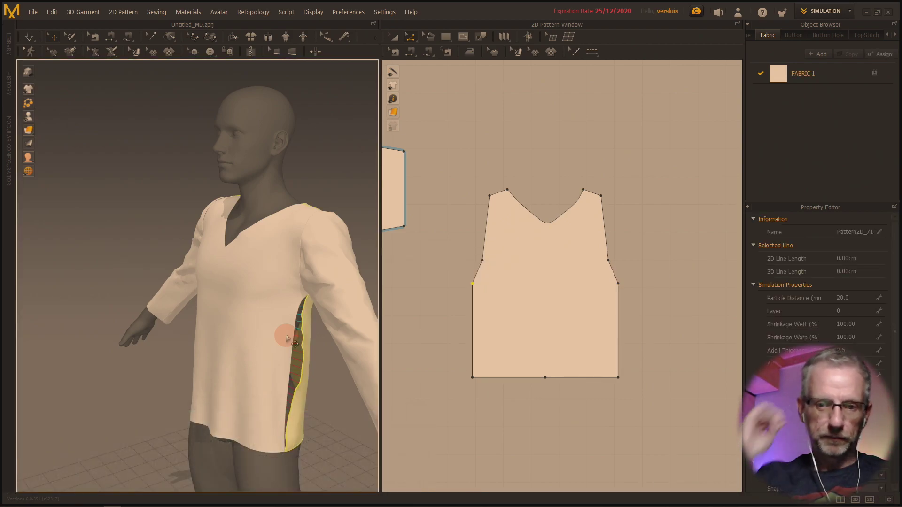
scroll(582, 354, "down", 3)
scroll(628, 359, "up", 4)
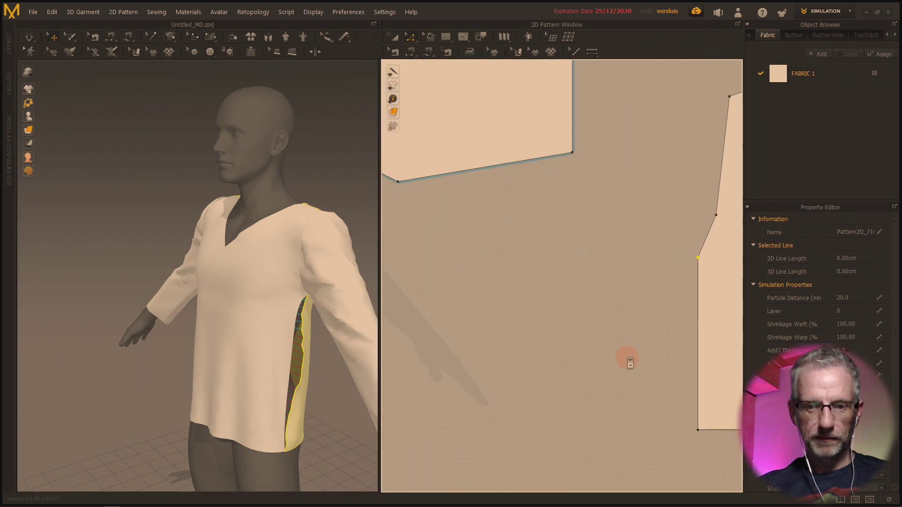
scroll(628, 359, "down", 5)
right_click_drag(622, 362, 647, 346)
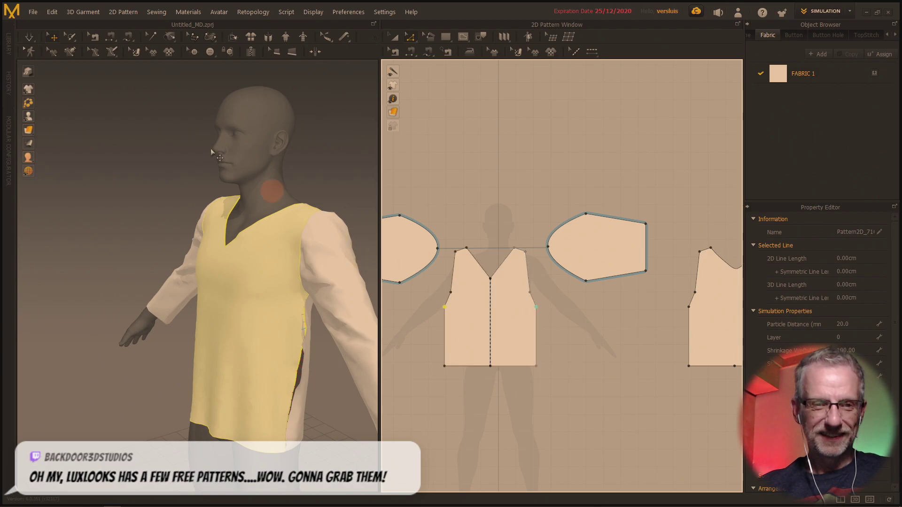
Orbit around the avatar to inspect the shirt, then select all its pattern pieces.
left_click(24, 38)
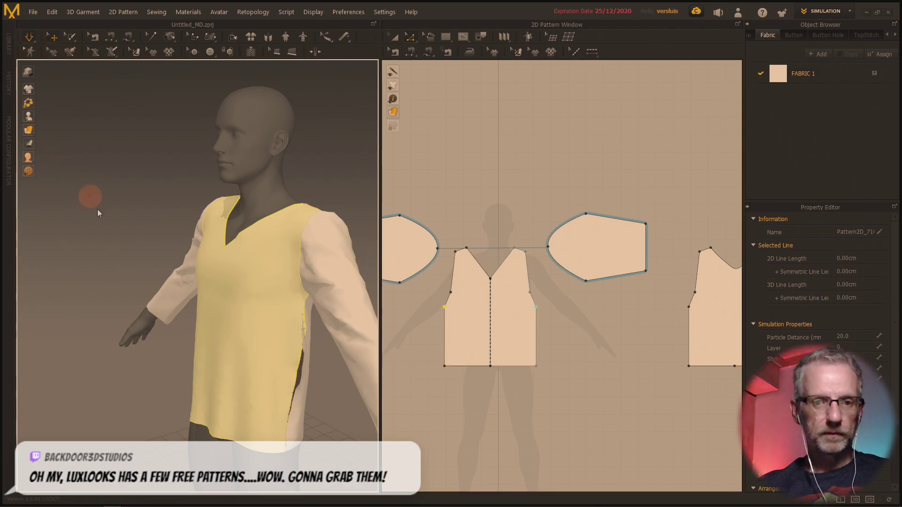
right_click_drag(133, 306, 169, 306)
right_click_drag(252, 330, 201, 314)
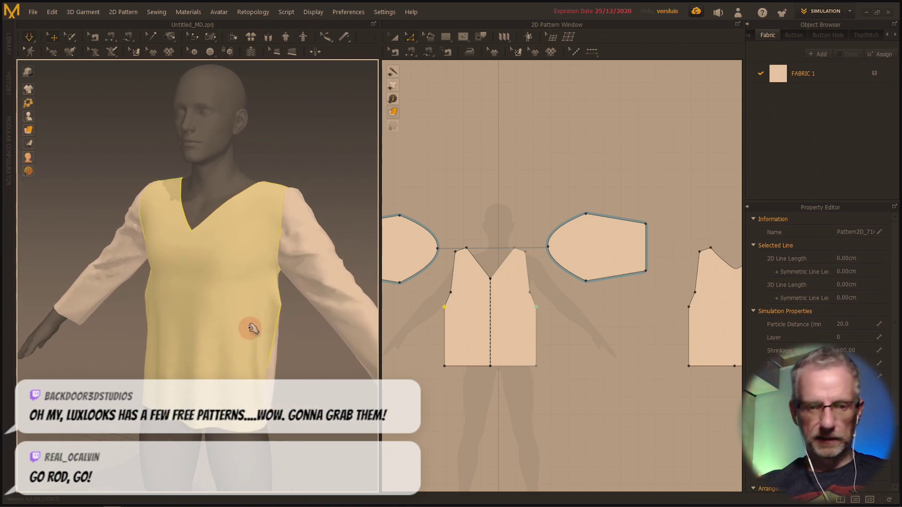
key("ctrl+a")
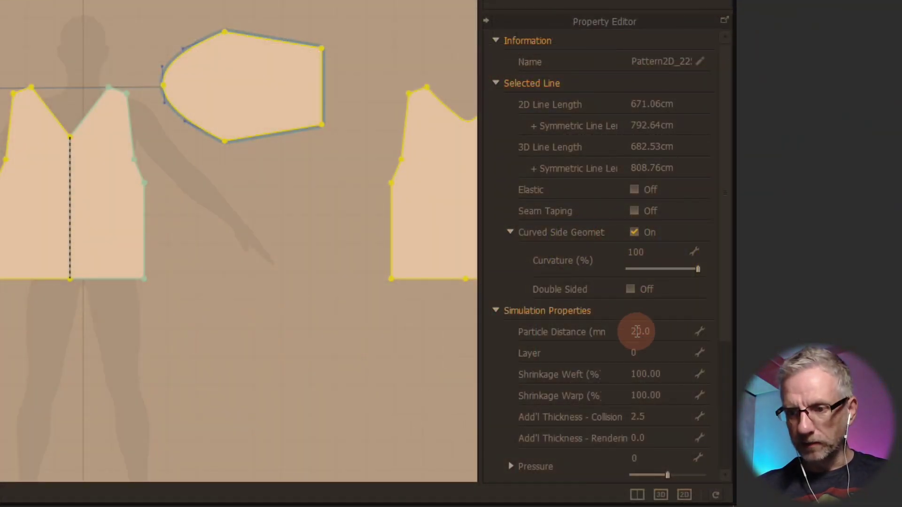
Set the patterns' Particle Distance to 10 and run the simulation to re-drape the shirt.
left_click(641, 331)
type("10")
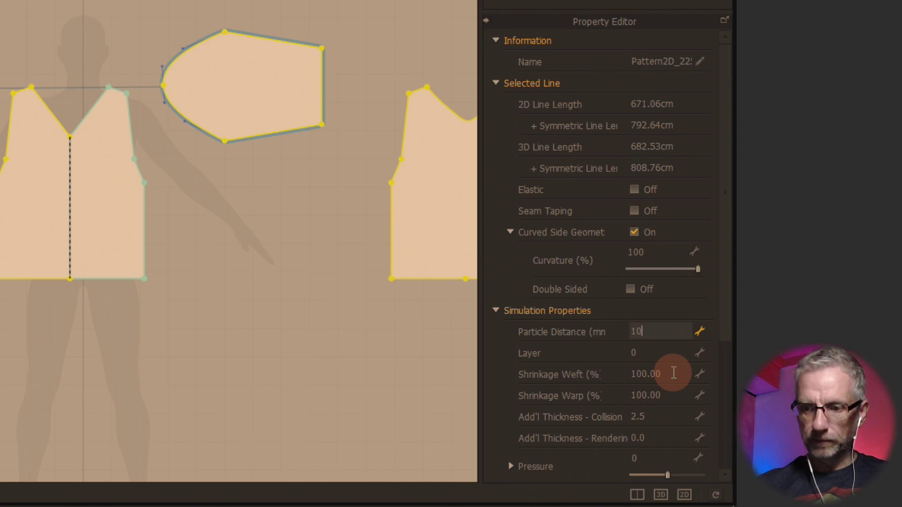
key("Return")
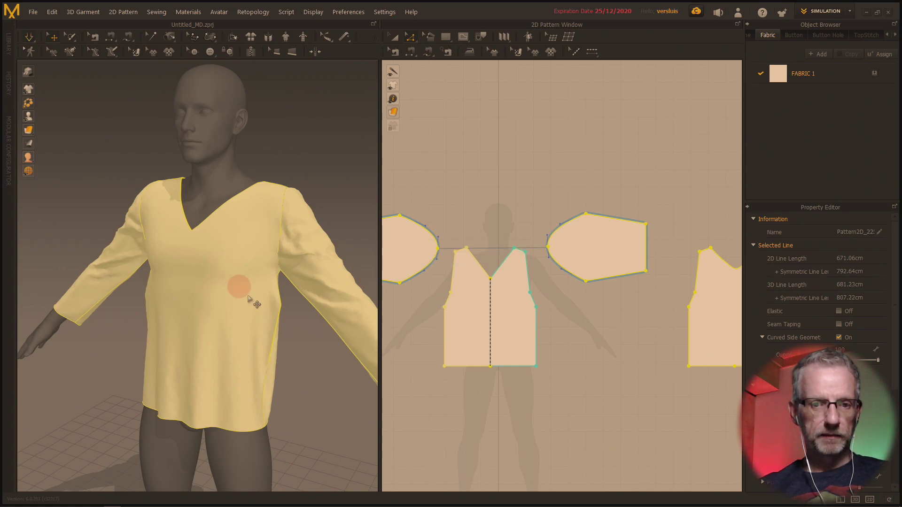
key("space")
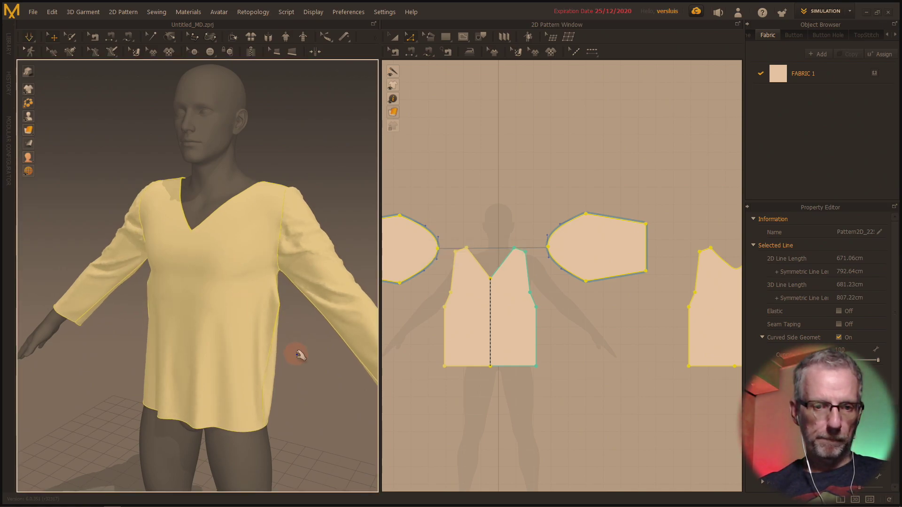
right_click_drag(334, 371, 314, 320)
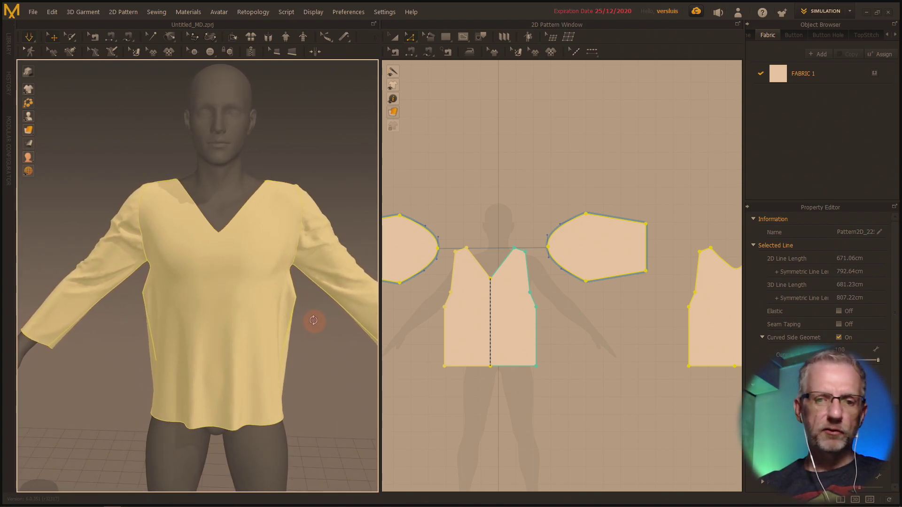
Box-select the back piece's side points and move them further down.
left_click(425, 320)
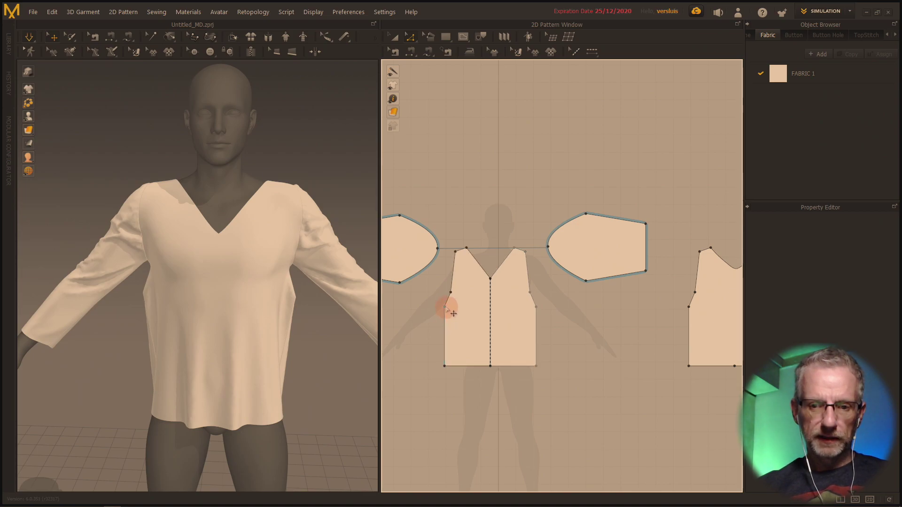
left_click_drag(444, 305, 539, 338)
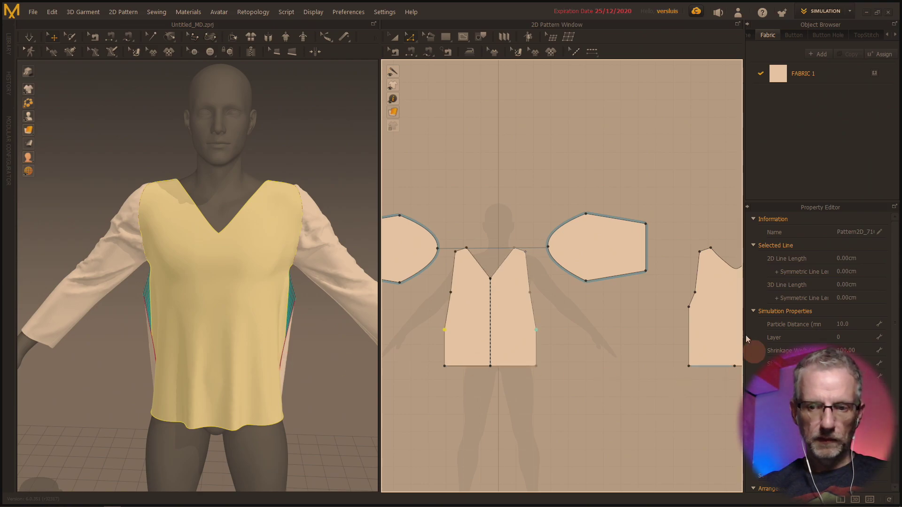
right_click_drag(639, 324, 540, 325)
left_click_drag(588, 306, 700, 321)
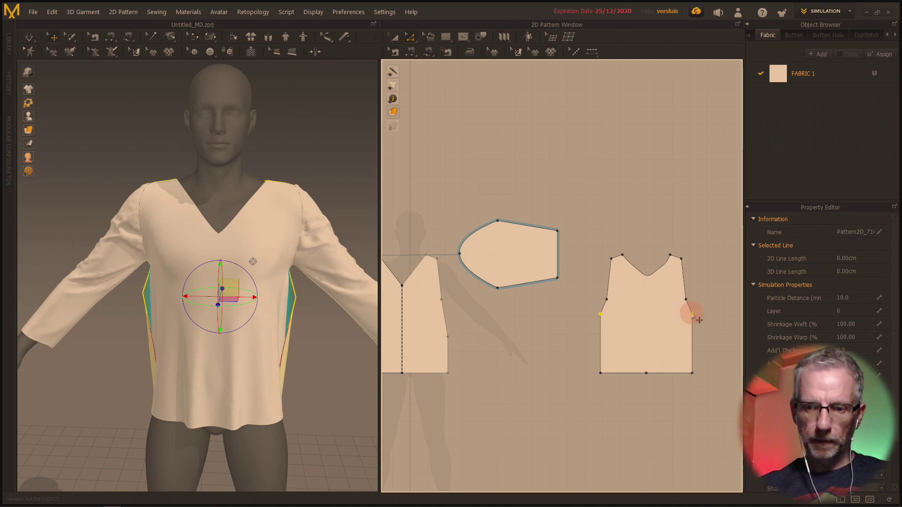
left_click_drag(693, 316, 699, 348)
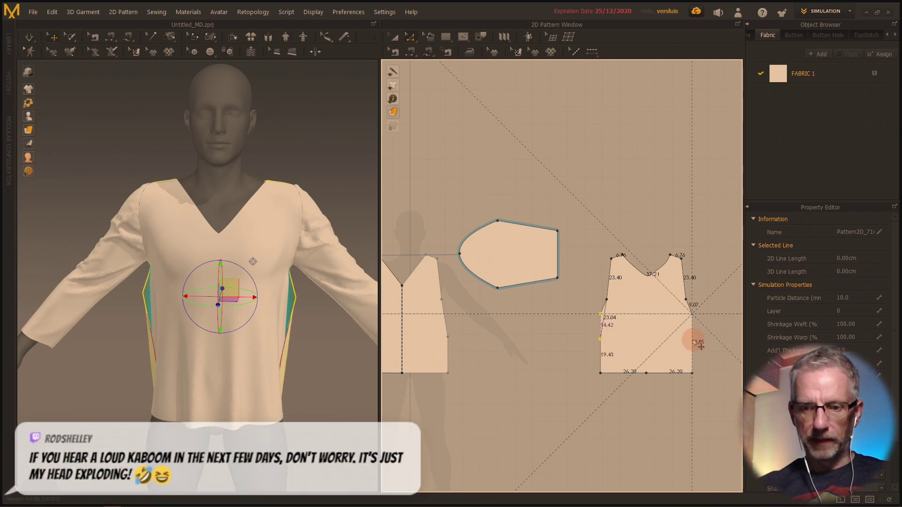
left_click(695, 342)
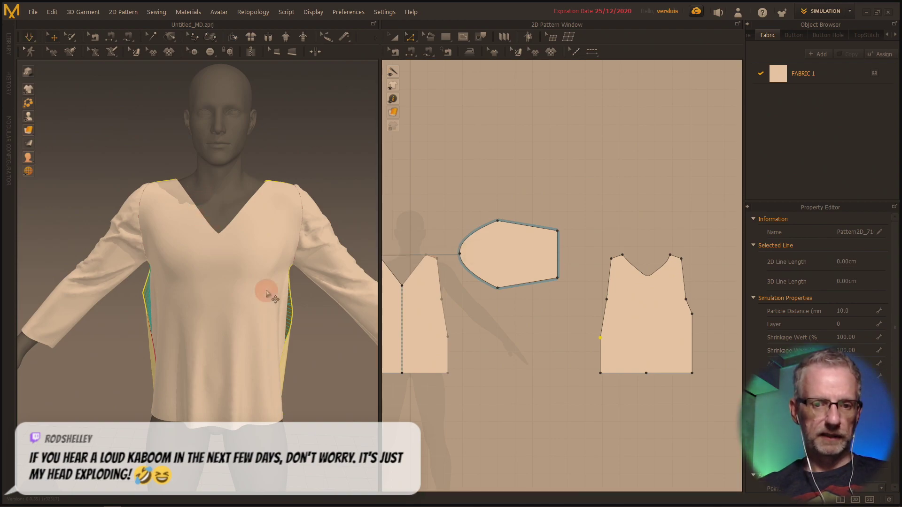
Orbit the avatar and select the front panel's edge to check its length.
left_click(314, 348)
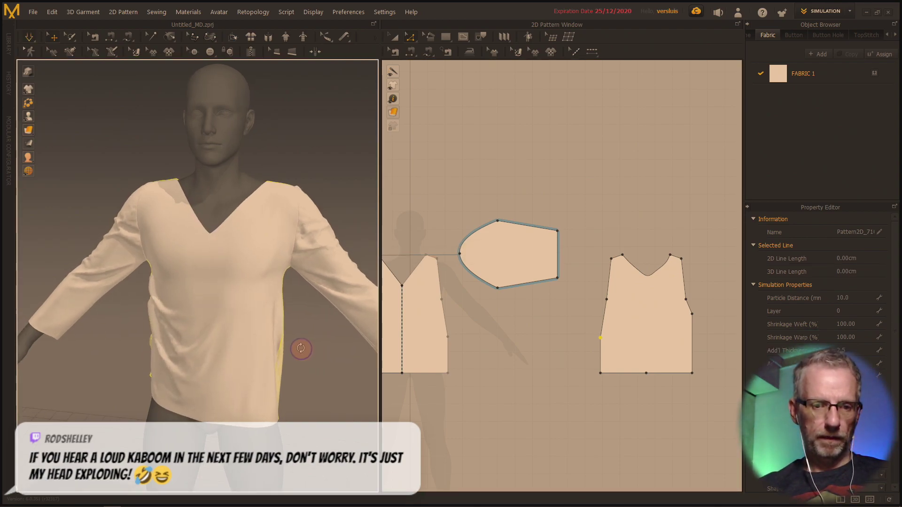
right_click_drag(302, 351, 383, 339)
left_click(325, 442)
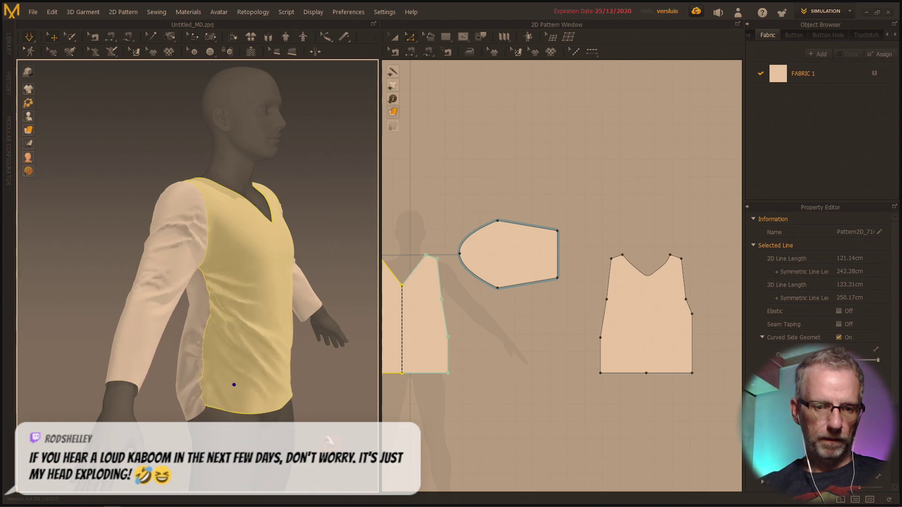
right_click_drag(235, 364, 228, 306)
left_click_drag(228, 306, 315, 366)
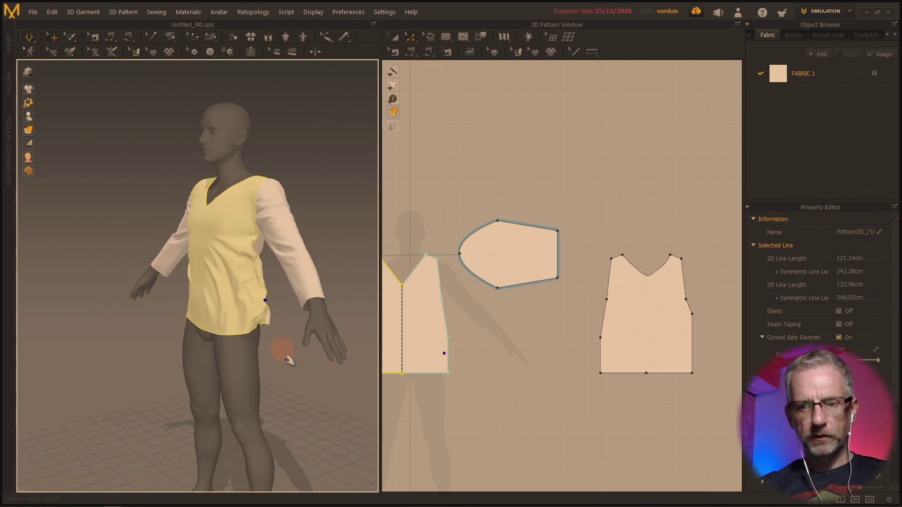
Pull the back piece's left side point outward and select both its side points.
left_click(667, 409)
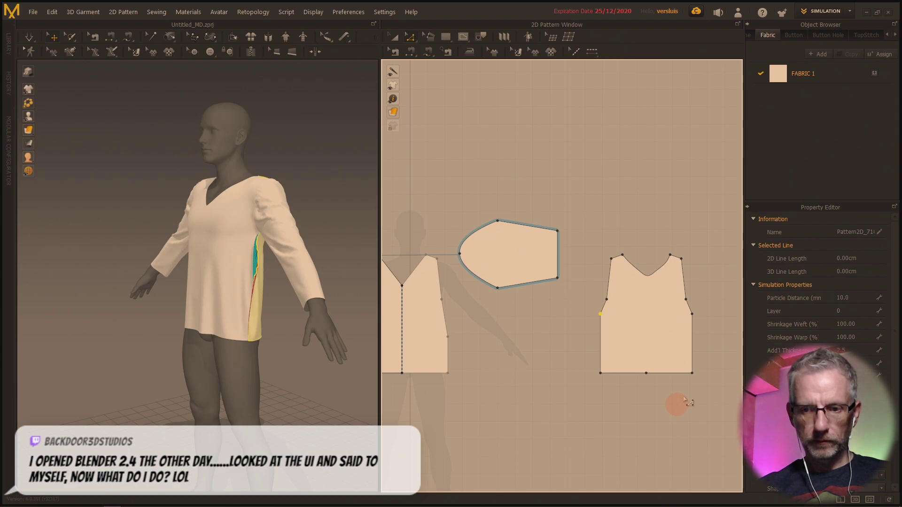
left_click_drag(708, 314, 606, 328)
left_click_drag(571, 356, 575, 357)
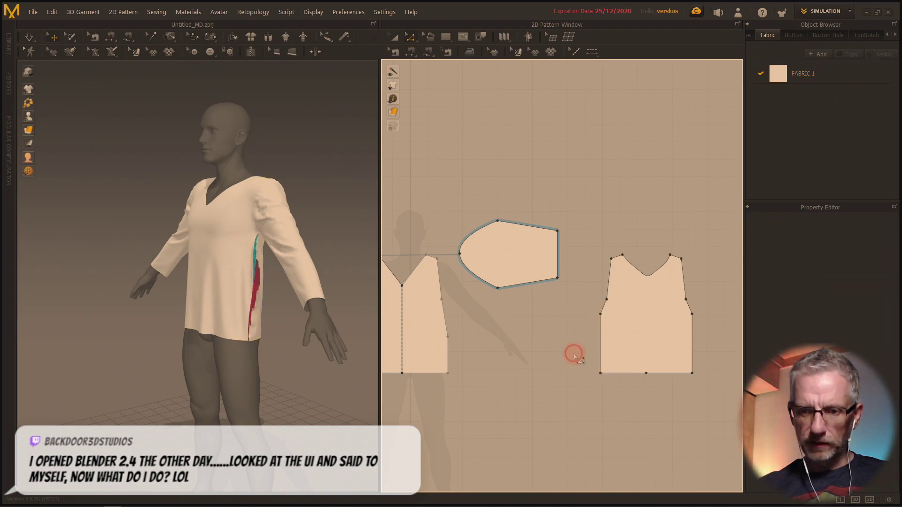
left_click_drag(592, 312, 705, 338)
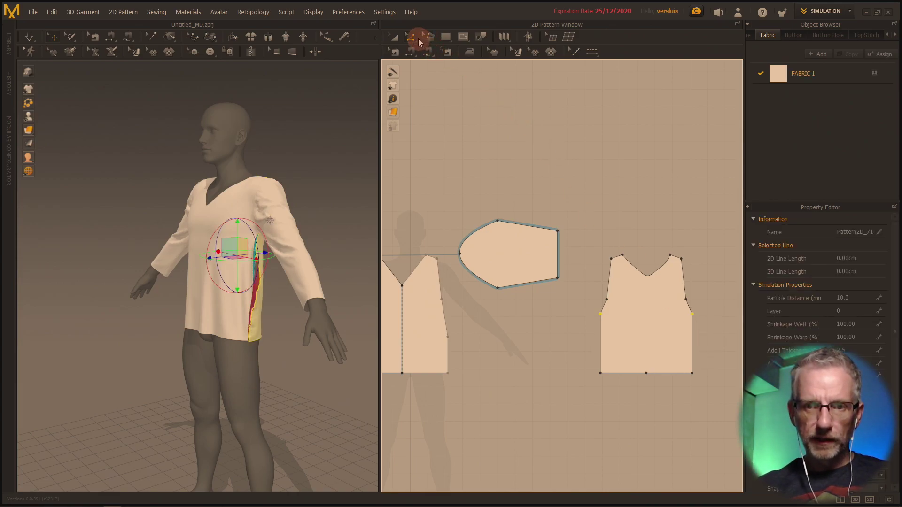
Switch to Transform Point/Segment and select both side points of the back piece.
left_click(411, 37)
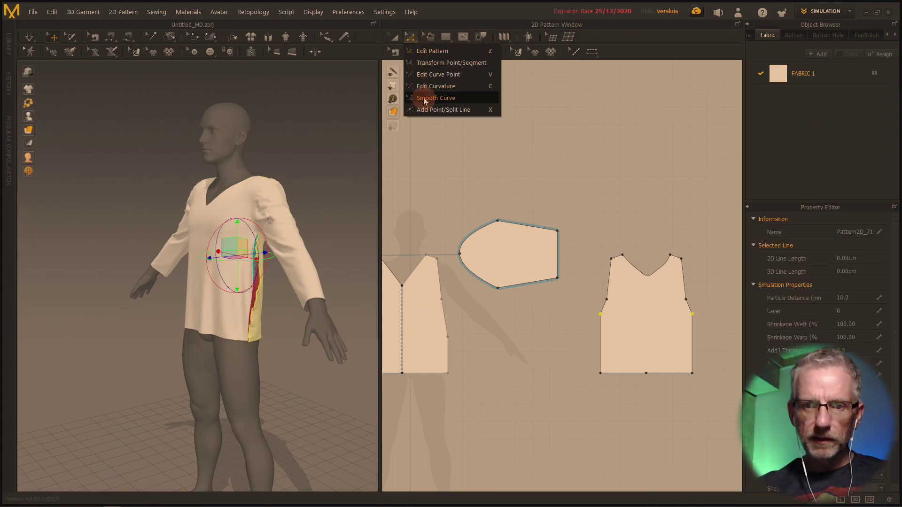
left_click(430, 63)
left_click(624, 313)
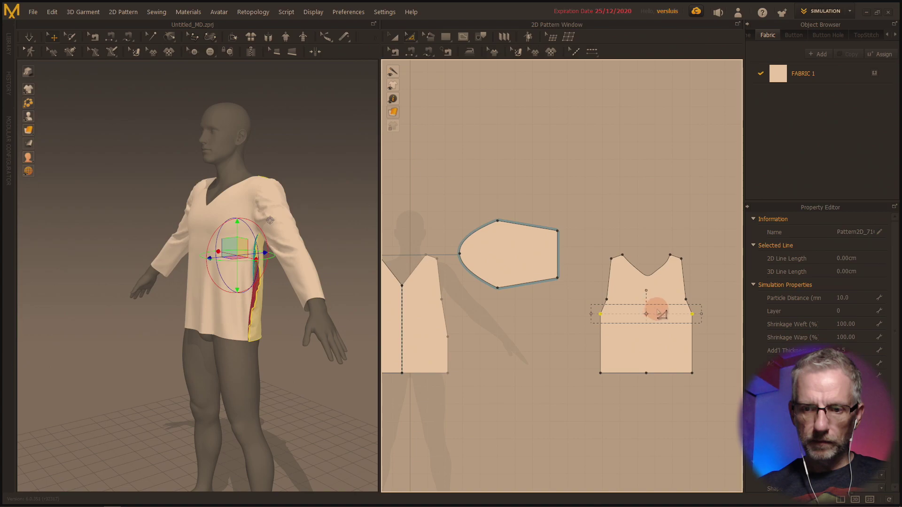
left_click(658, 312)
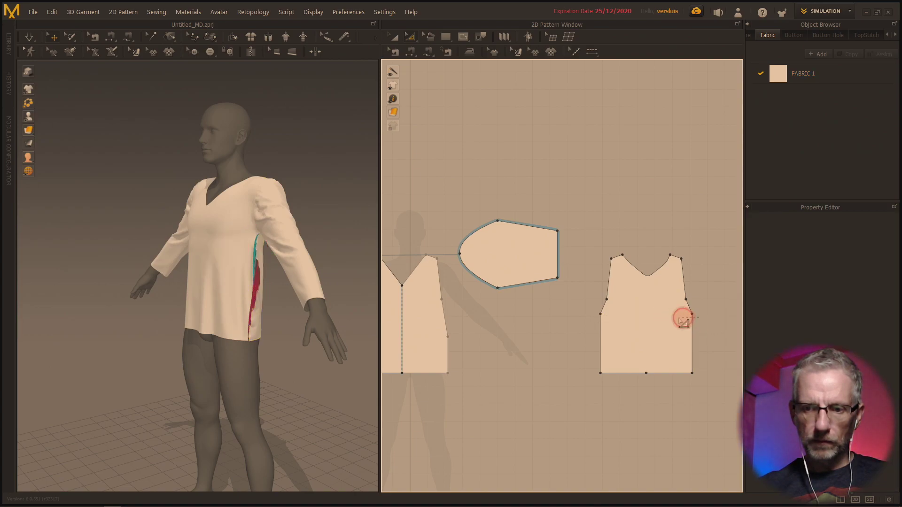
left_click_drag(682, 320, 589, 310)
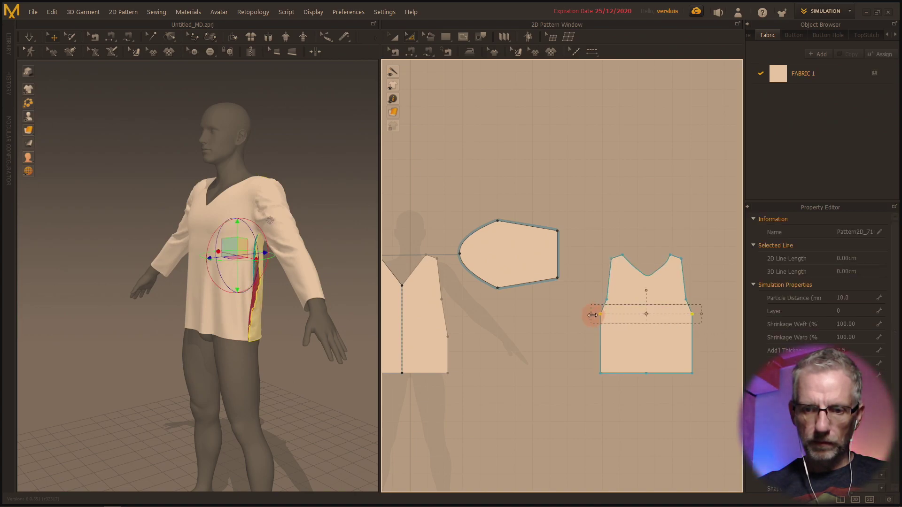
left_click(587, 332)
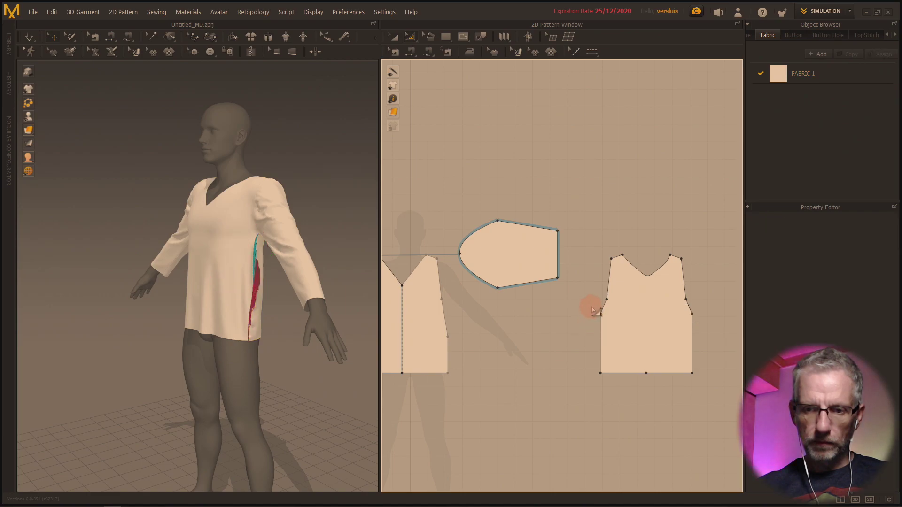
left_click_drag(594, 311, 698, 331)
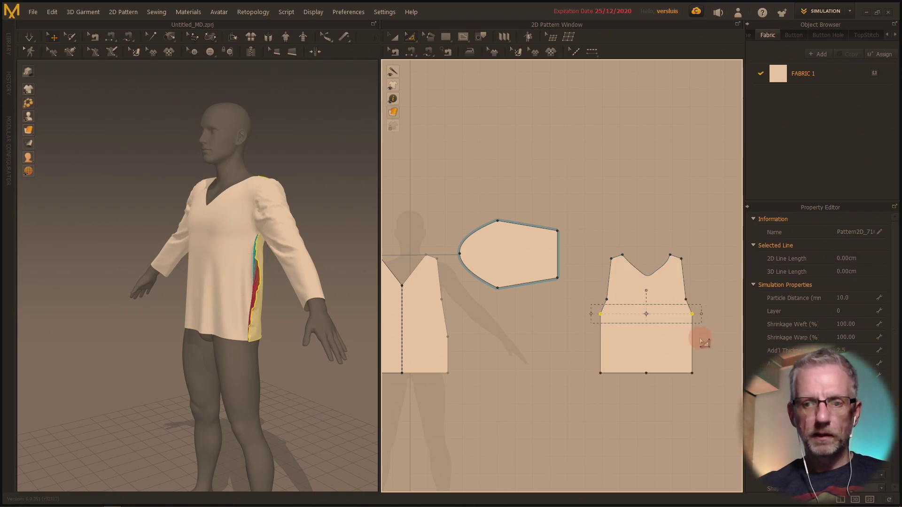
Drag the back piece's left and right side points down toward the hem.
left_click(520, 335)
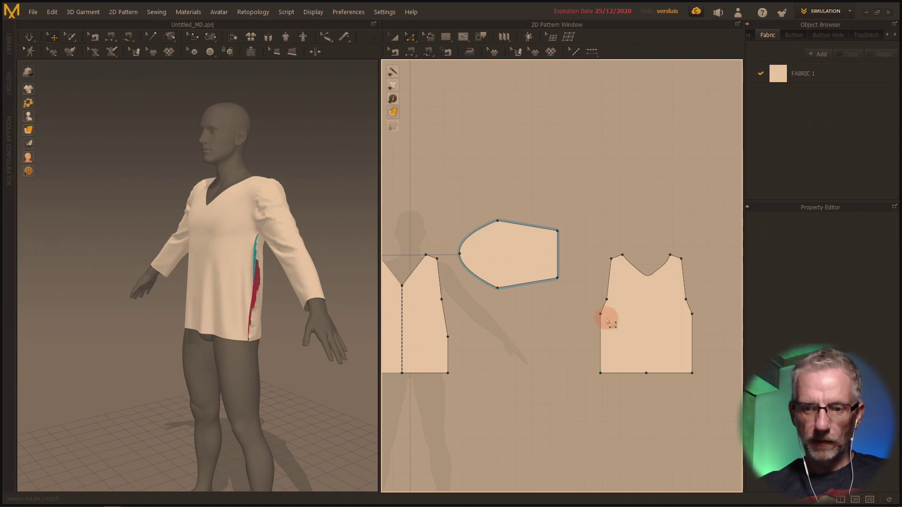
left_click(602, 314)
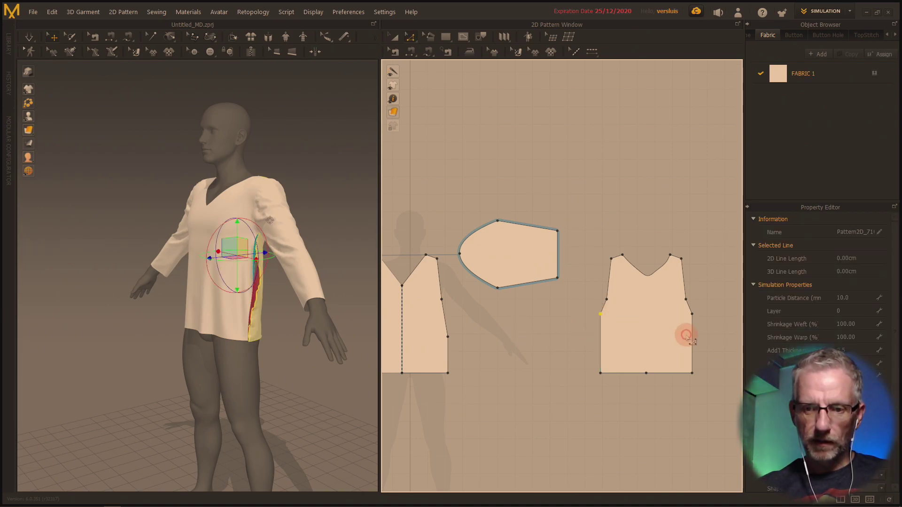
left_click(599, 326)
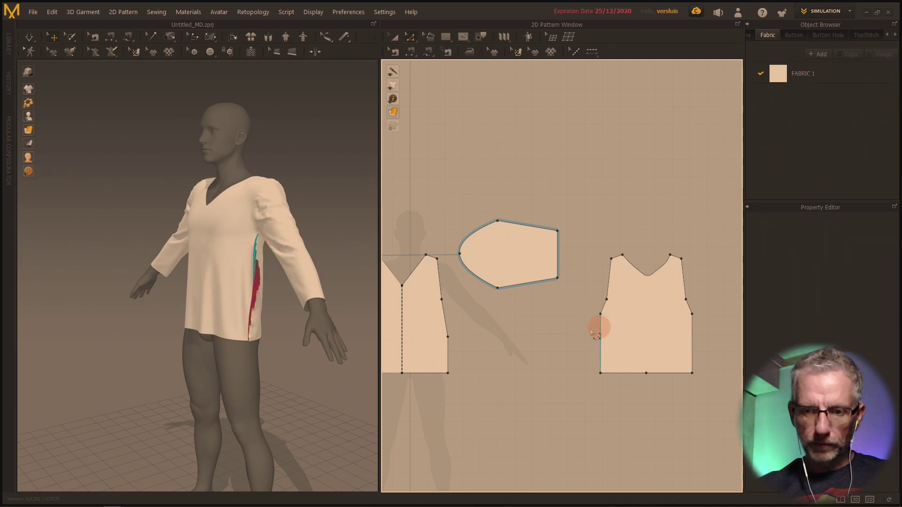
left_click_drag(602, 317, 610, 348)
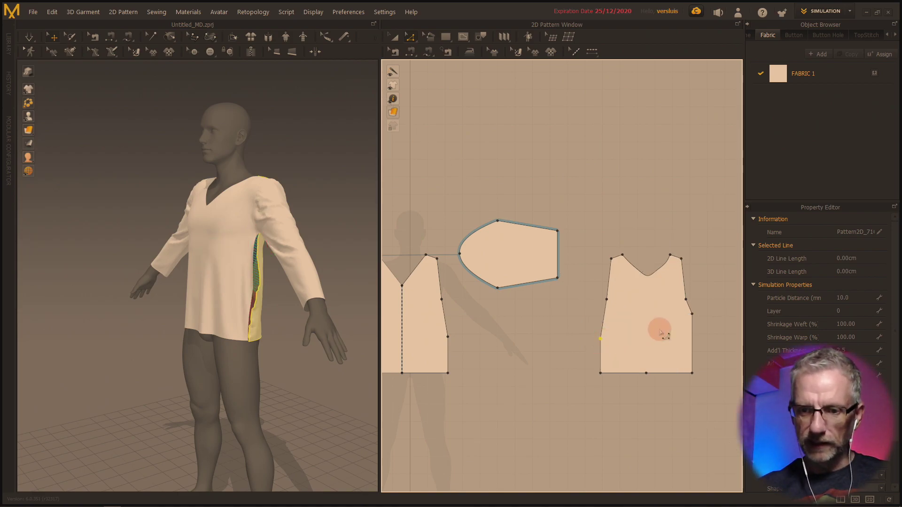
left_click(693, 316)
left_click(692, 314)
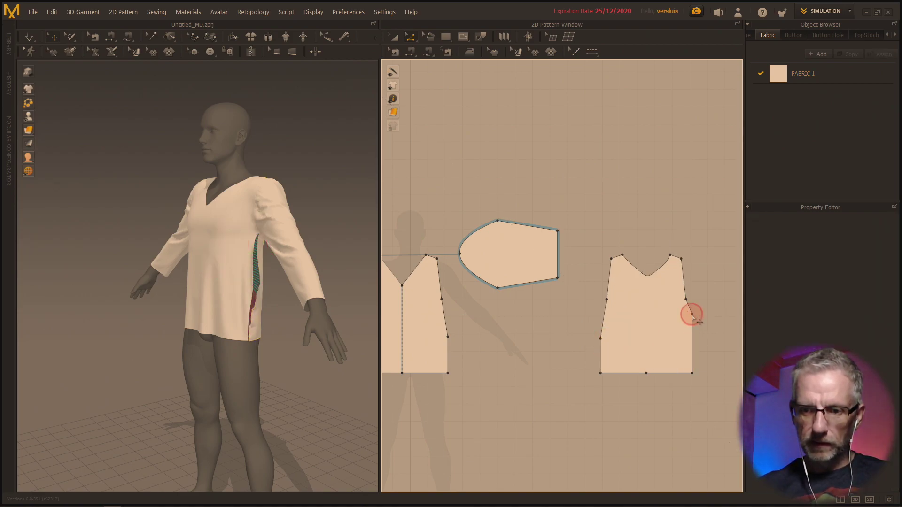
left_click_drag(692, 314, 690, 347)
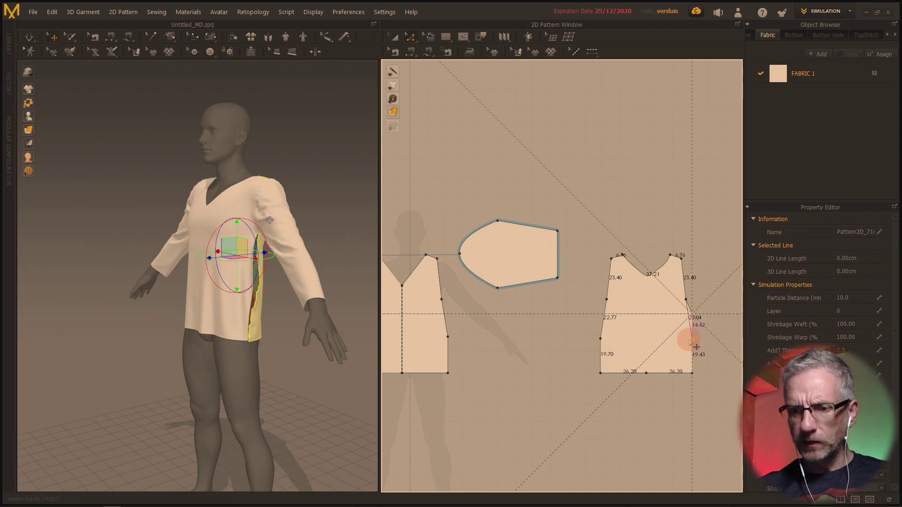
left_click_drag(696, 347, 694, 344)
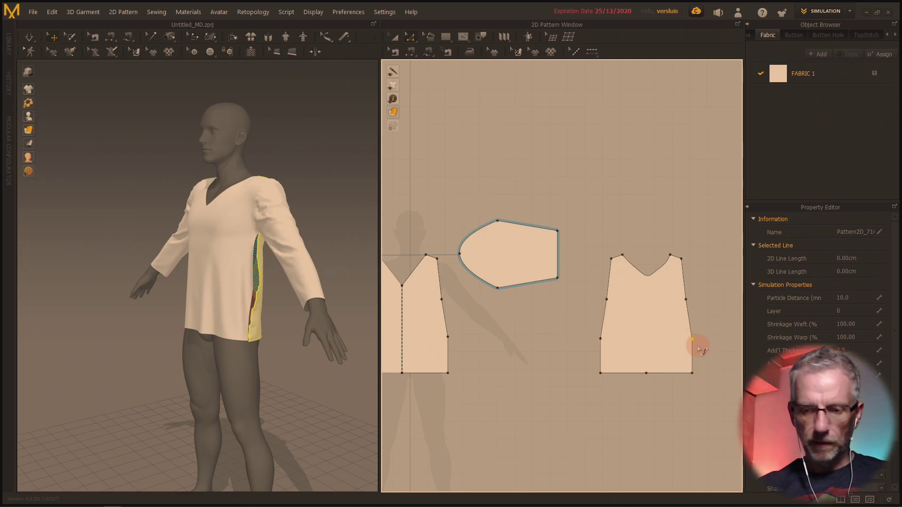
Convert the back piece's right and left side points into curve points.
right_click(692, 339)
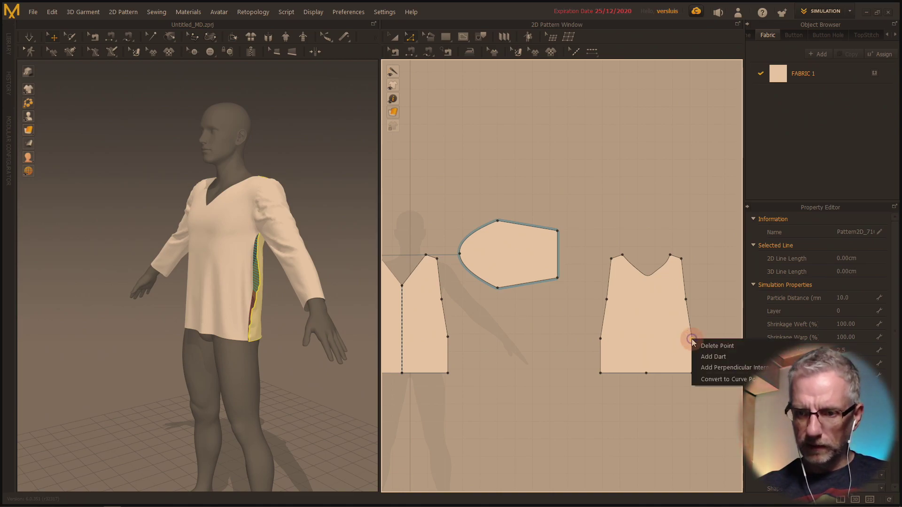
left_click(737, 381)
left_click(656, 366)
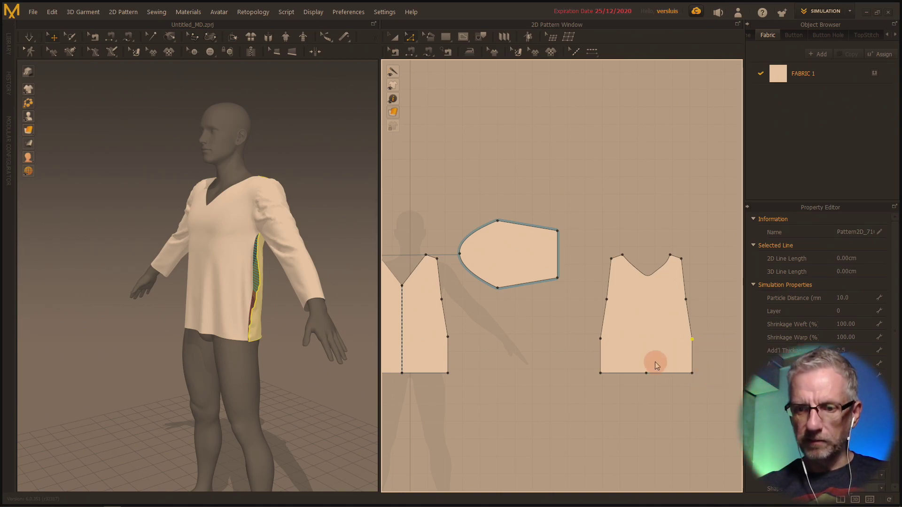
left_click(477, 328)
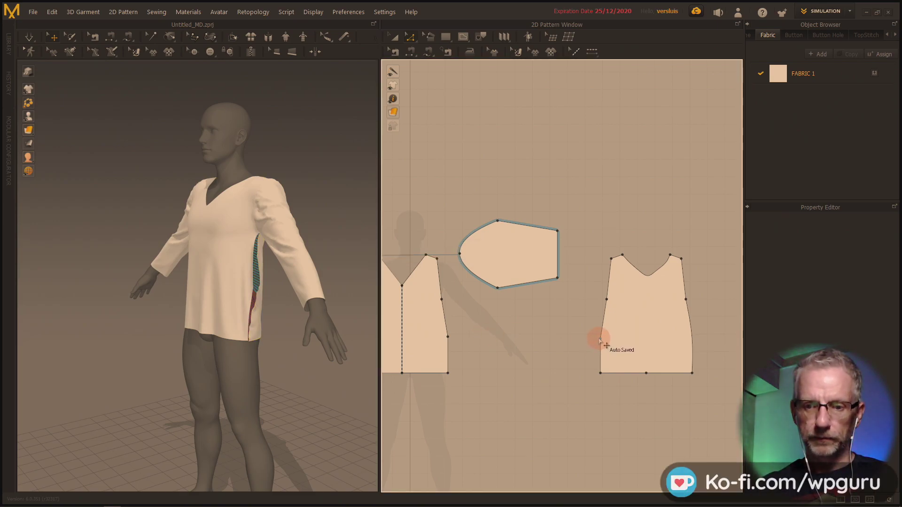
right_click(600, 338)
left_click(616, 378)
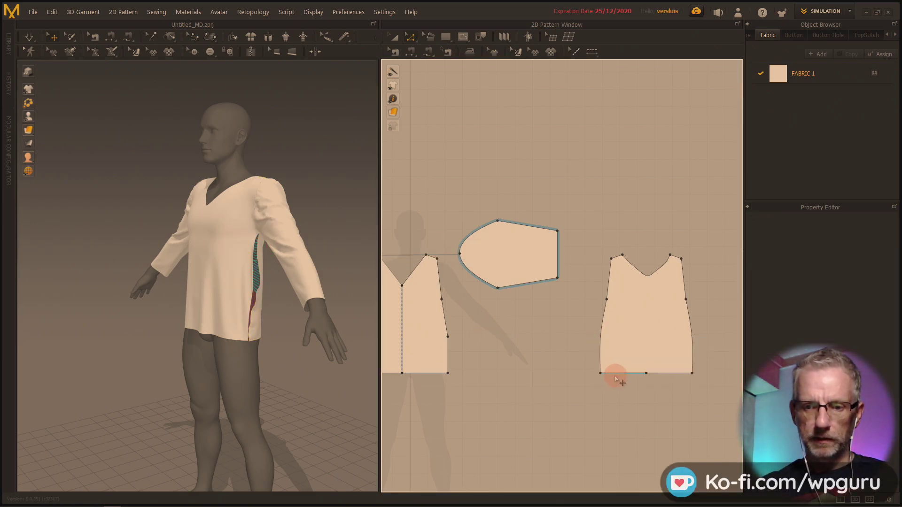
Convert the front piece's side point into a curve point and frame both front halves.
right_click(448, 337)
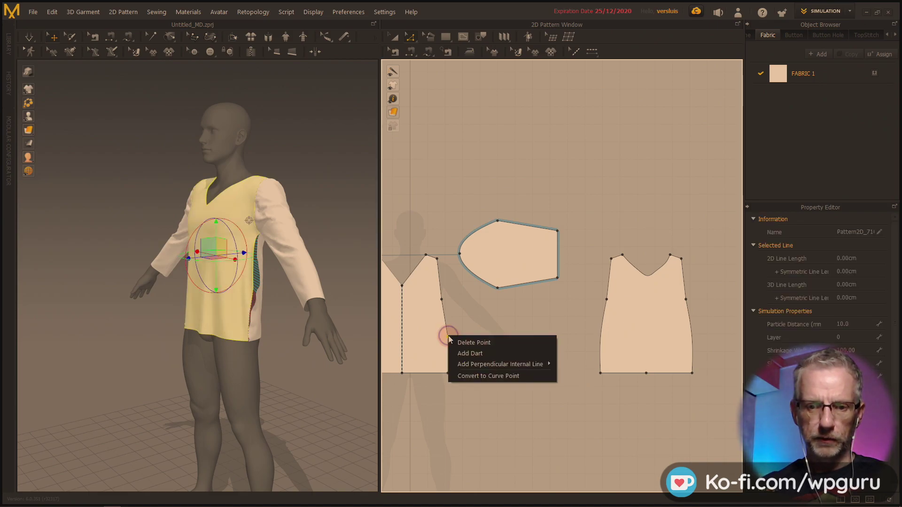
left_click(473, 377)
middle_click_drag(464, 396, 580, 412)
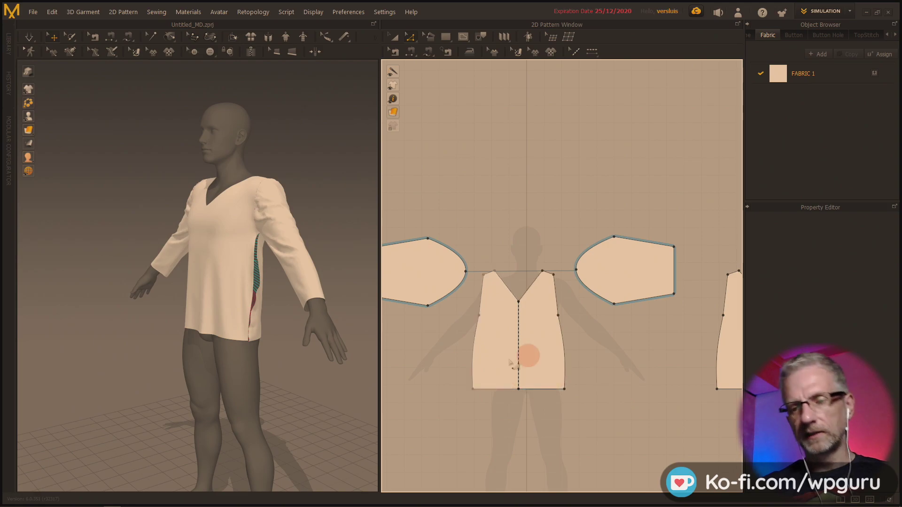
scroll(563, 399, "down", 6)
scroll(566, 406, "up", 6)
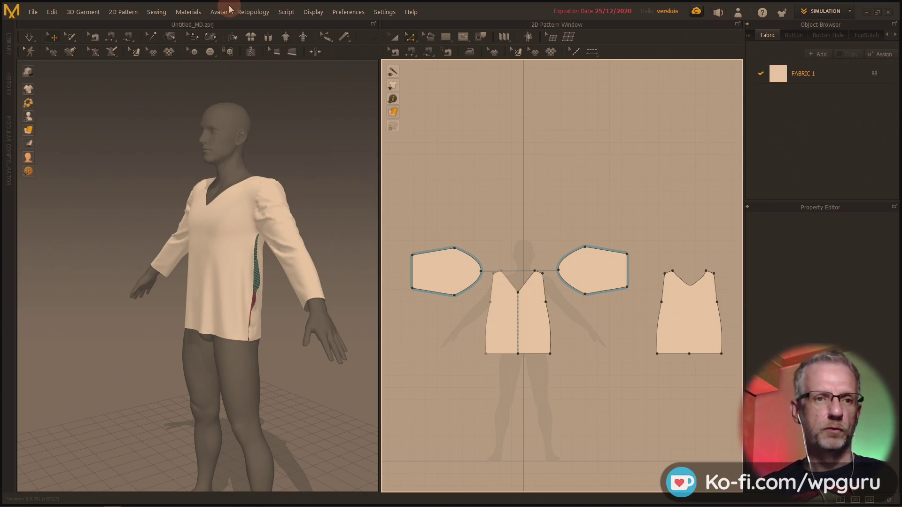
Run the cloth simulation, then orbit, zoom and pan to inspect the shirt from the front.
left_click(238, 125)
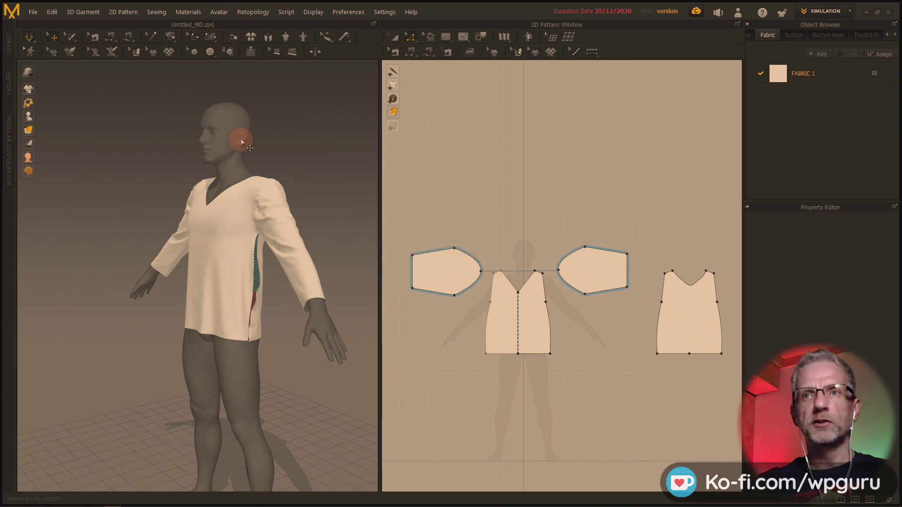
key("space")
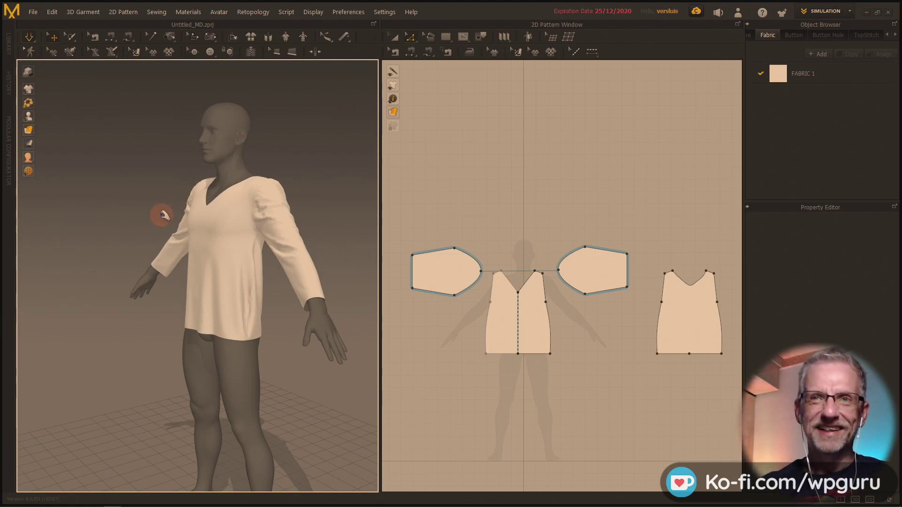
right_click_drag(209, 298, 249, 323)
scroll(253, 313, "up", 3)
middle_click_drag(249, 322, 230, 316)
mouse_move(230, 316)
right_mouse_down()
mouse_move(157, 312)
mouse_move(233, 318)
mouse_move(222, 314)
right_mouse_up()
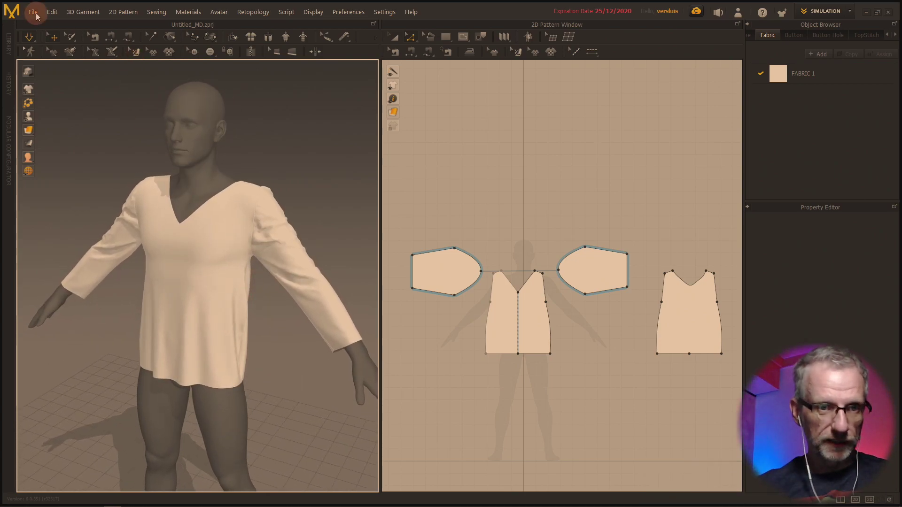
In the Save dialog, create a new folder named DAZ Test inside Marvelous Projects.
left_click(33, 12)
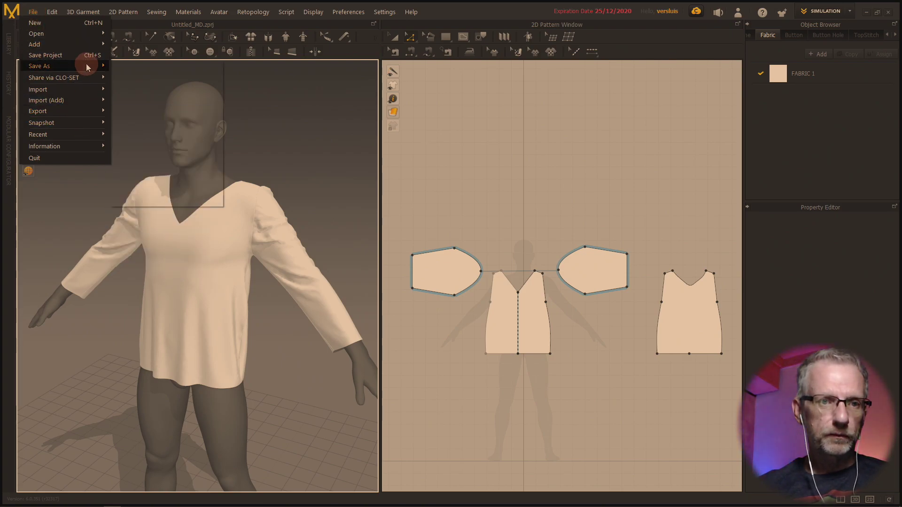
mouse_move(86, 66)
left_click(131, 66)
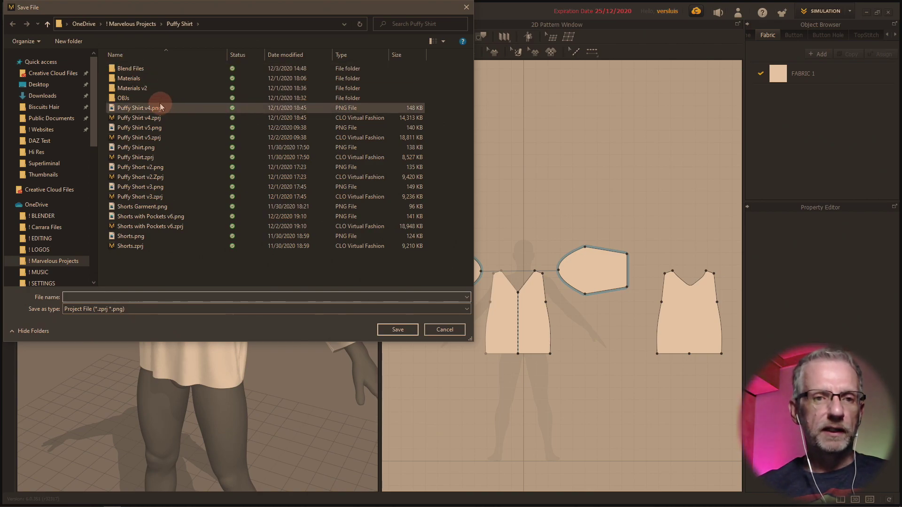
left_click(141, 27)
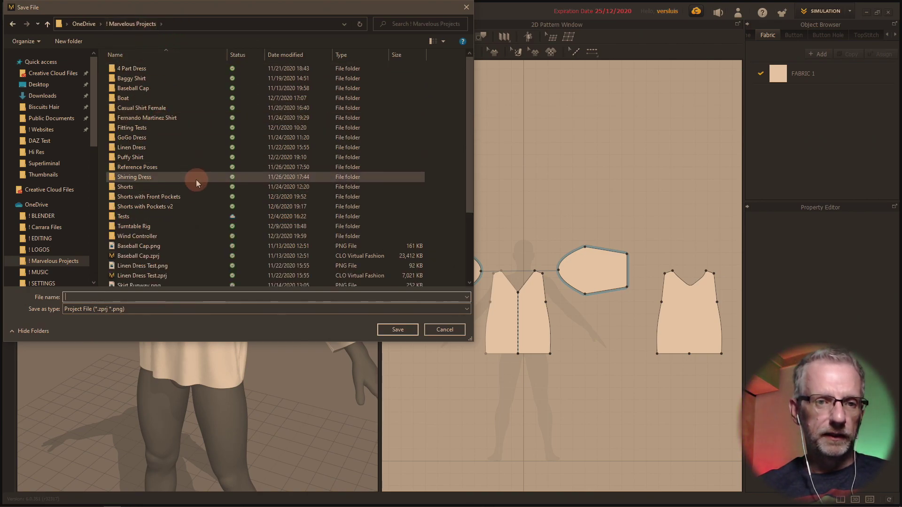
scroll(198, 179, "down", 5)
right_click(207, 245)
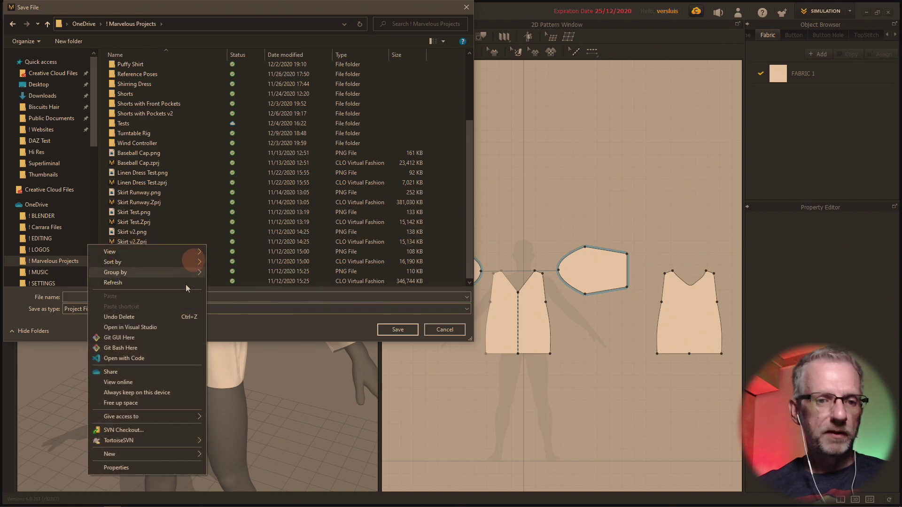
mouse_move(164, 454)
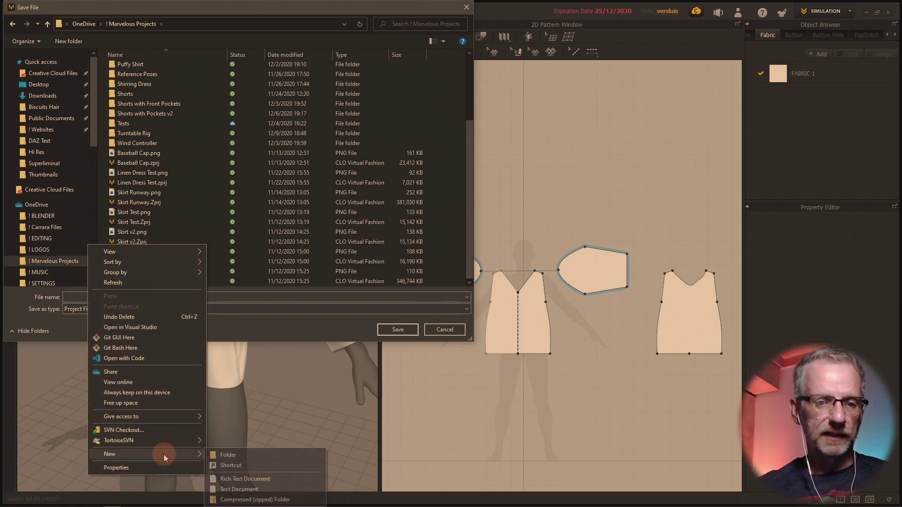
left_click(227, 454)
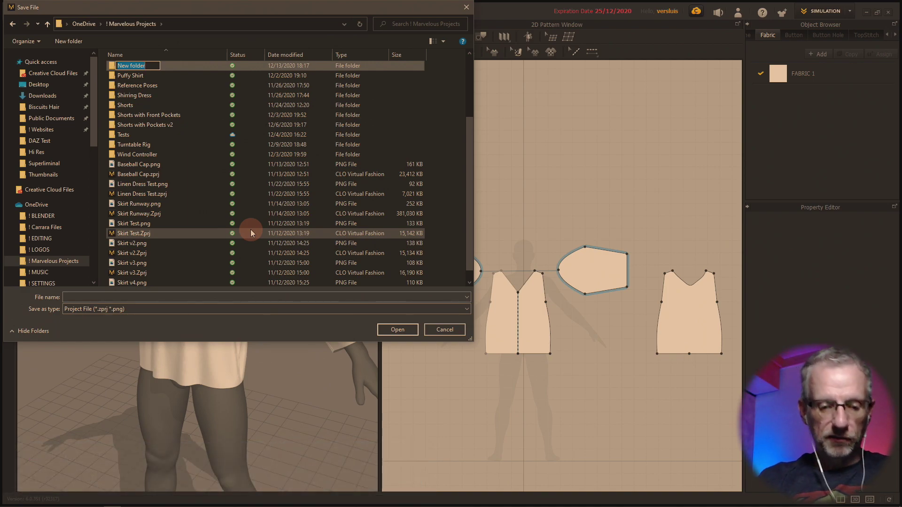
type("DAZ Test")
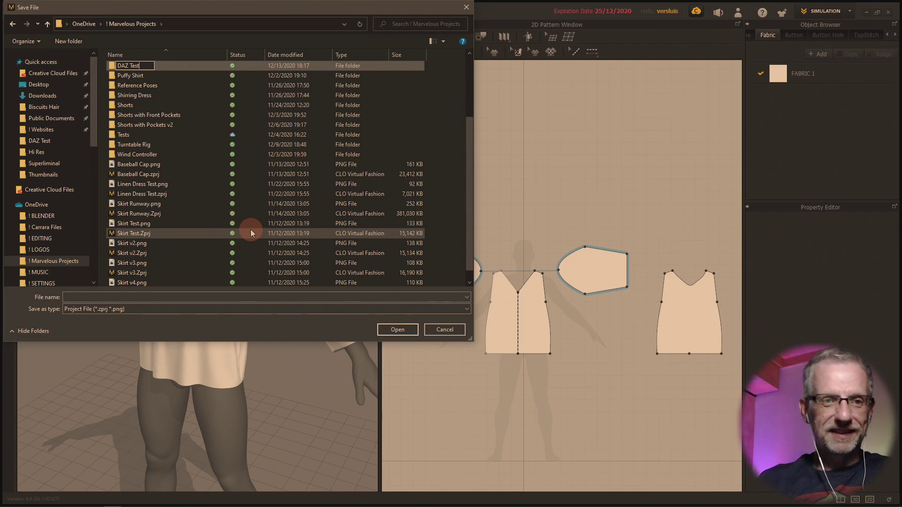
key("Return")
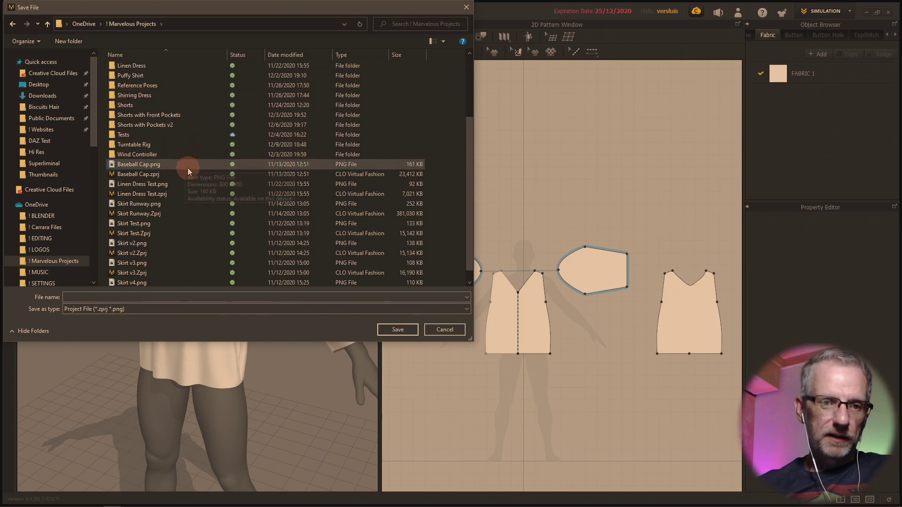
Save the project as Test Shirt inside the DAZ Test folder.
scroll(188, 168, "up", 5)
double_click(155, 119)
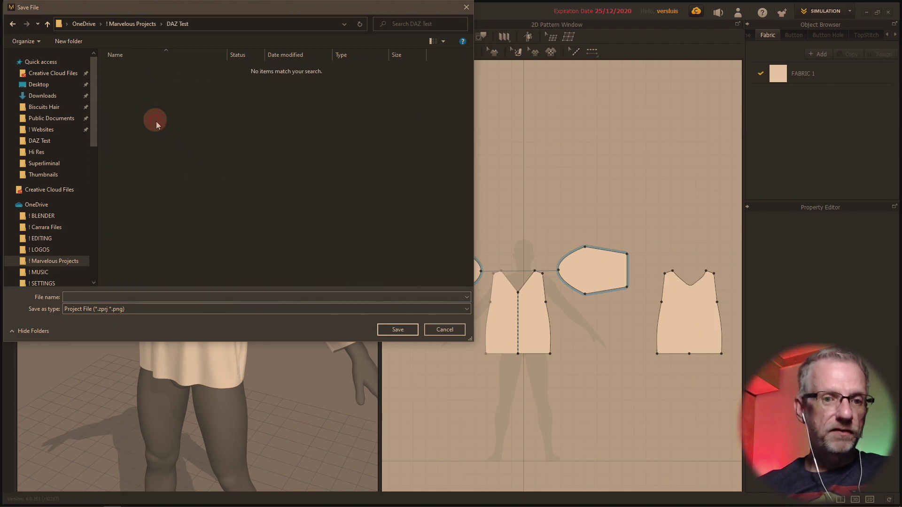
left_click(203, 303)
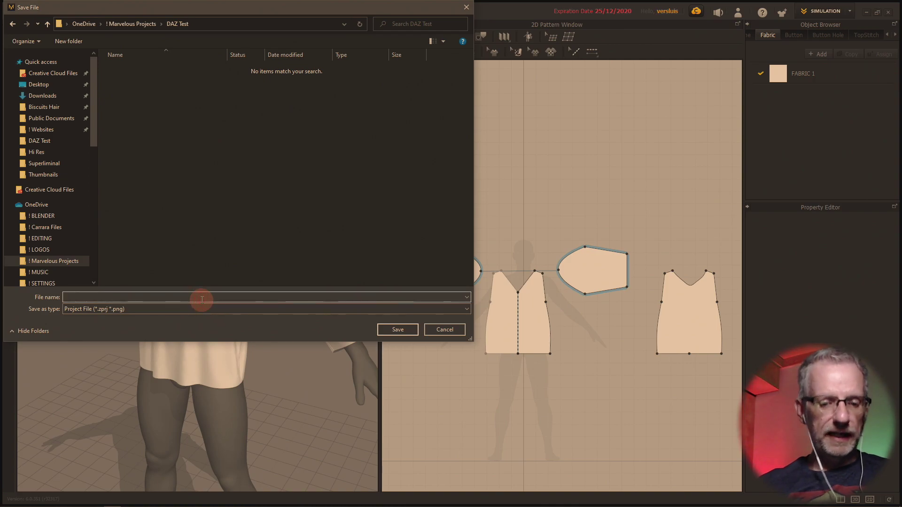
type("Test Sh")
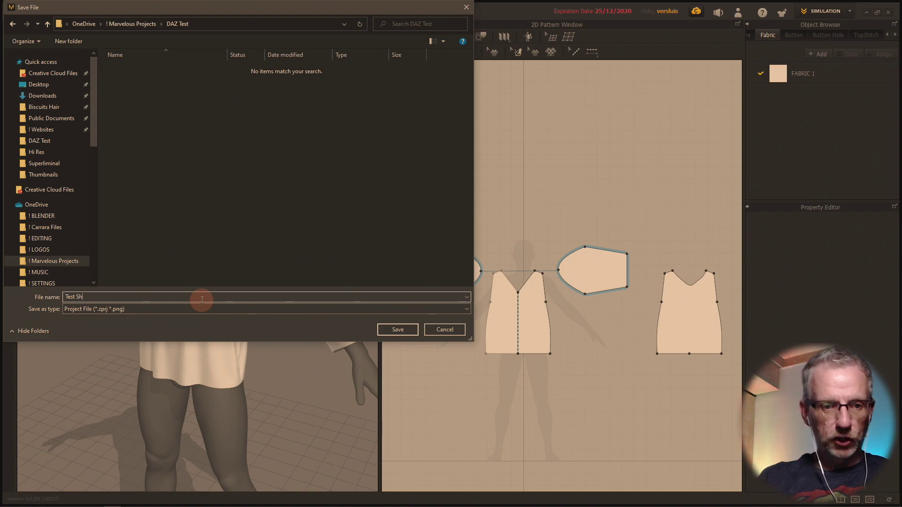
type("ort")
key("Return")
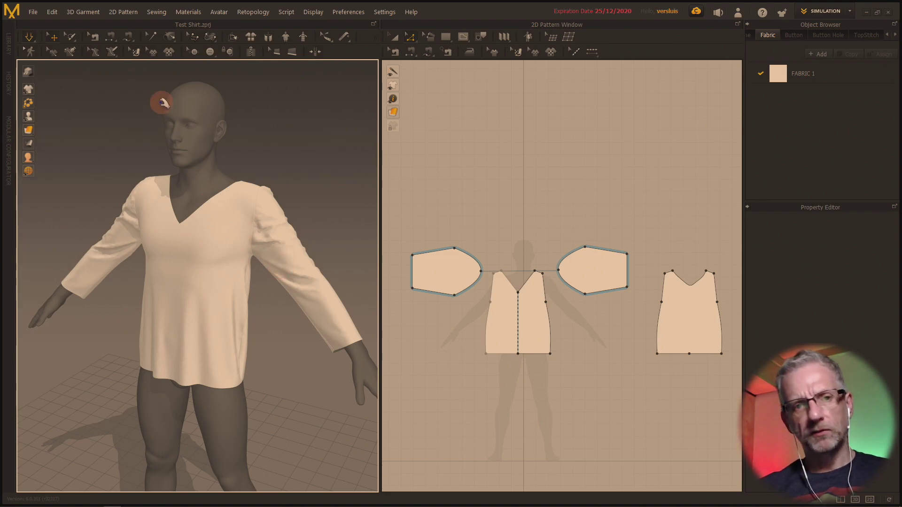
Select all shirt pattern pieces and choose Export > OBJ (Selected).
left_click(33, 12)
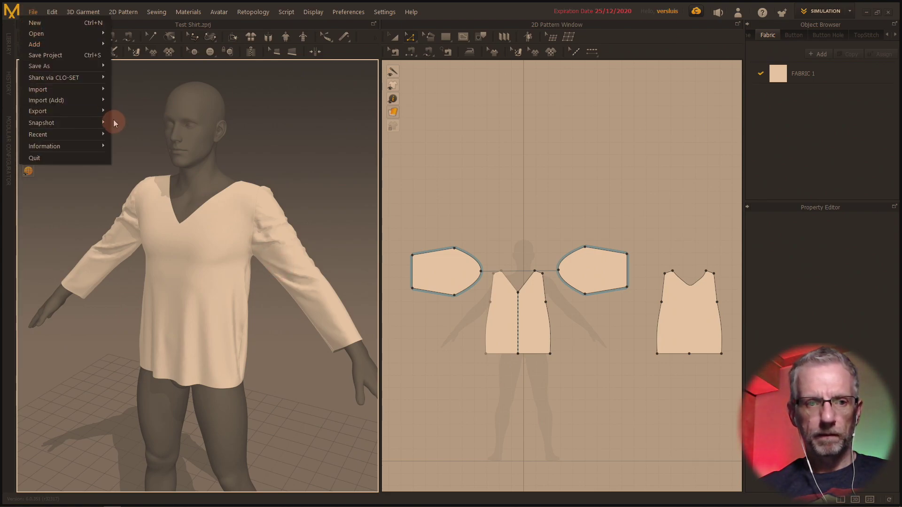
mouse_move(100, 111)
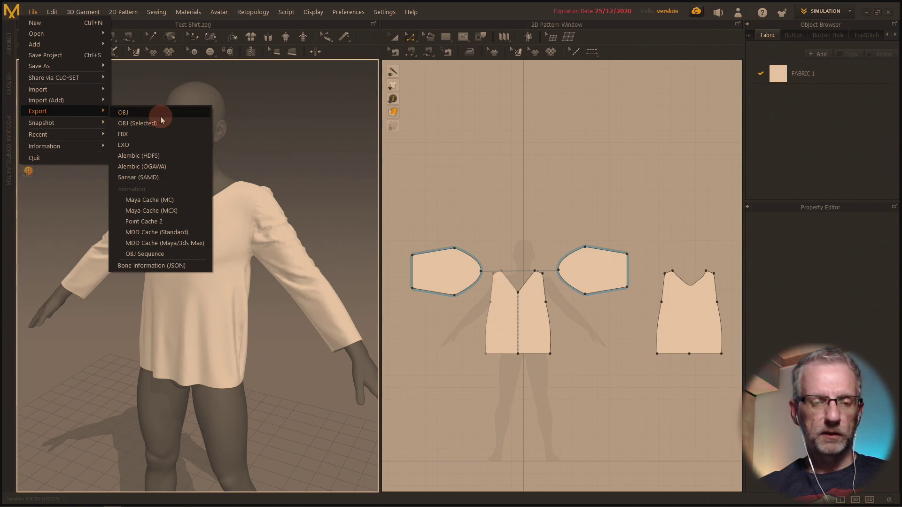
left_click(515, 187)
key("ctrl+a")
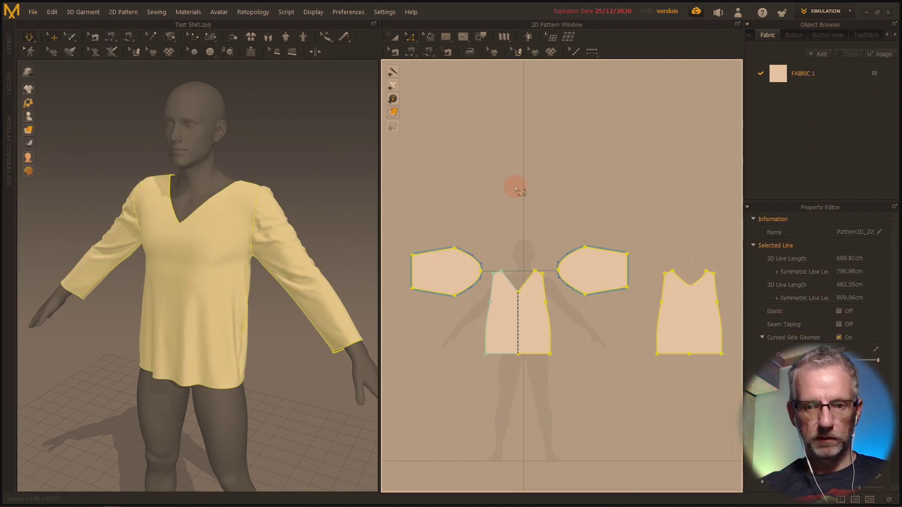
left_click(33, 12)
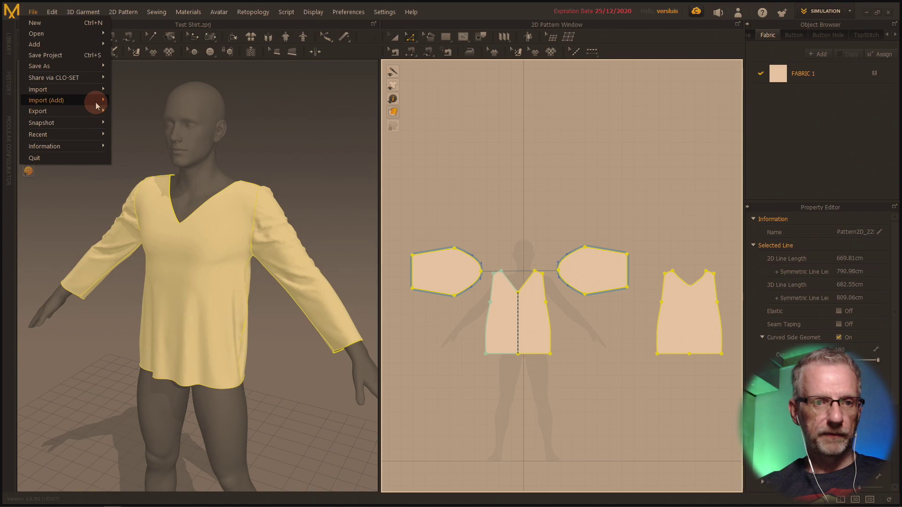
mouse_move(100, 112)
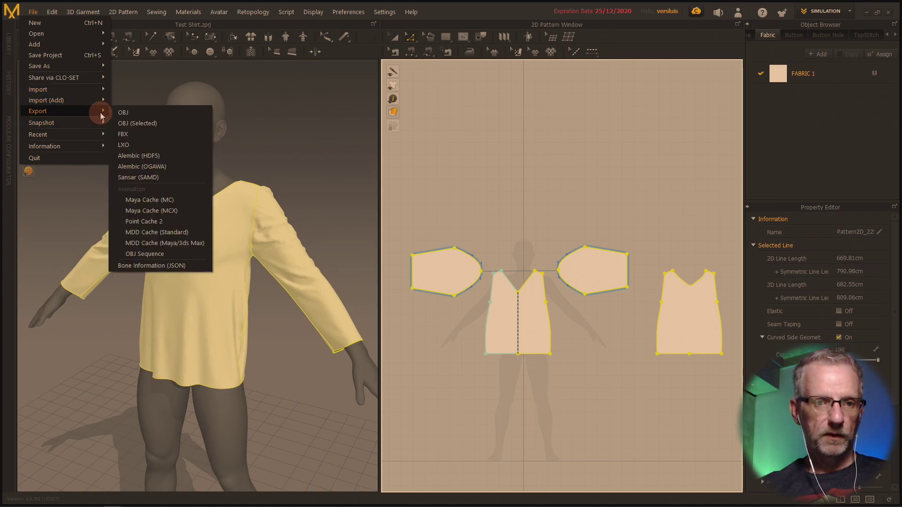
left_click(141, 123)
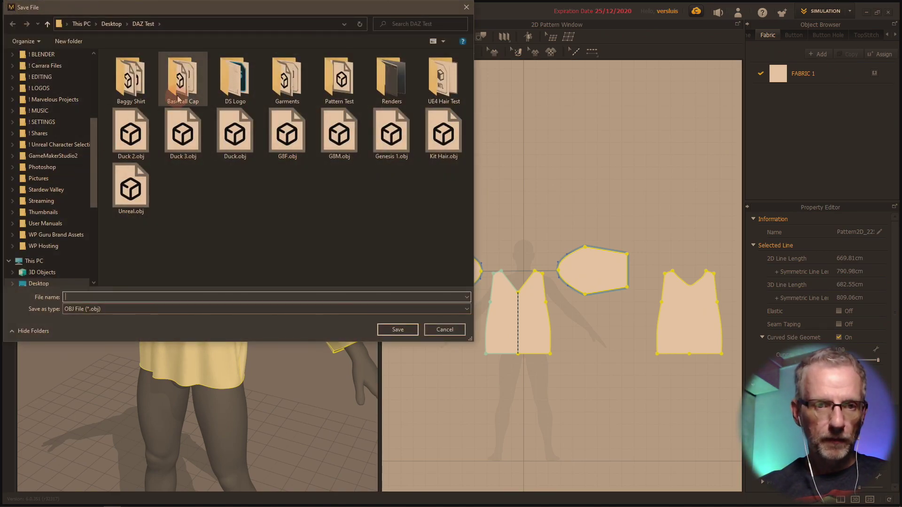
Create a new OBJz folder inside Marvelous Projects > DAZ Test and open it.
scroll(65, 179, "up", 2)
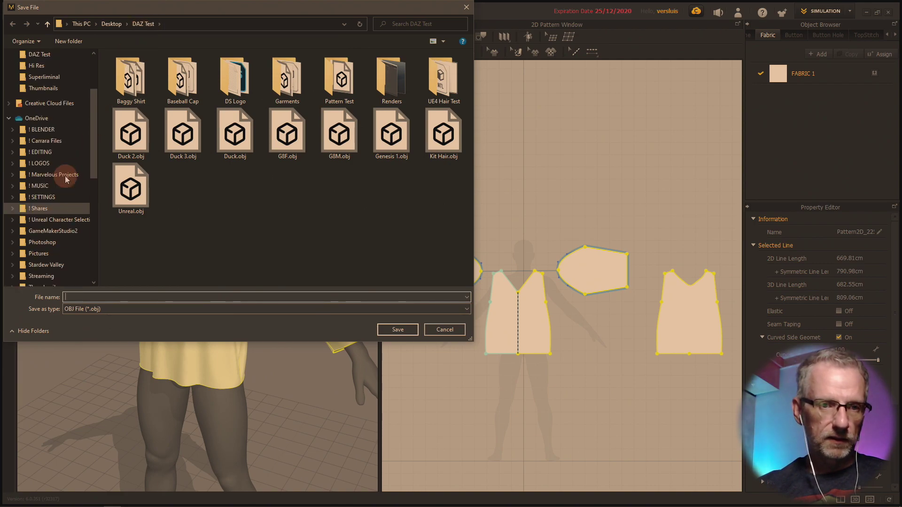
left_click(65, 177)
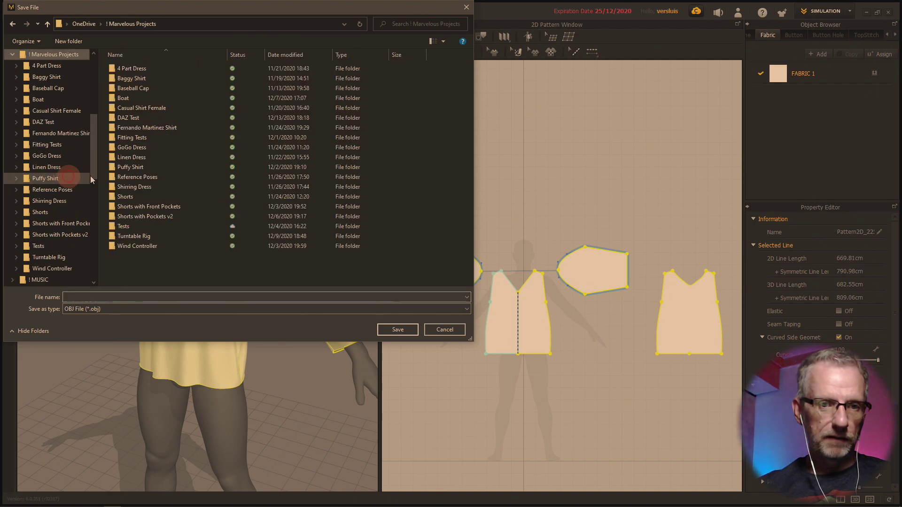
double_click(153, 119)
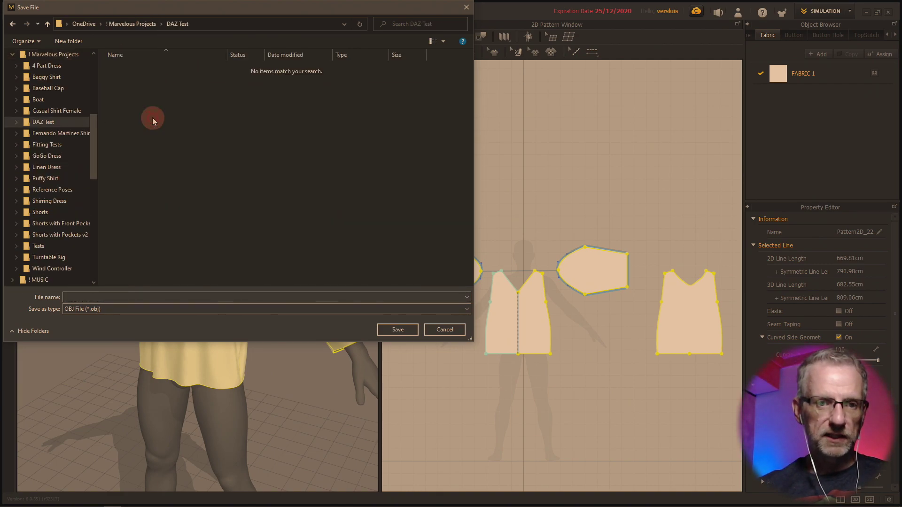
right_click(200, 138)
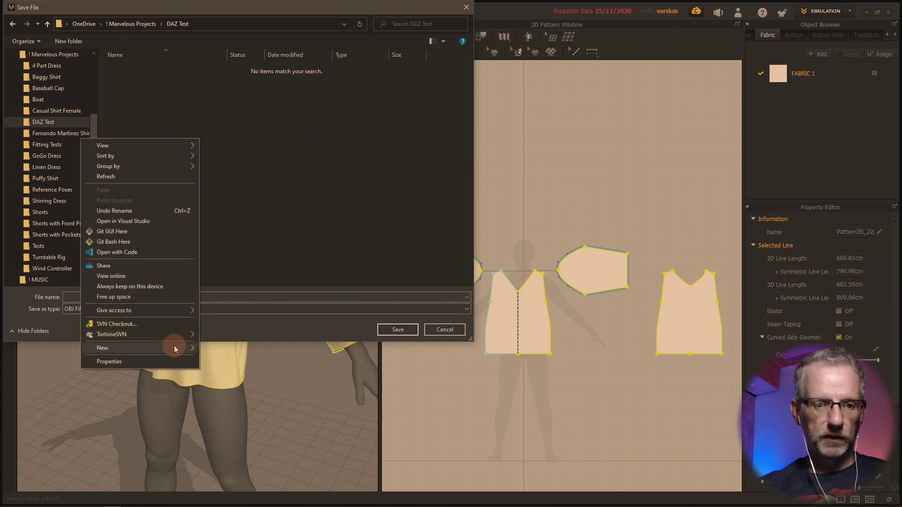
mouse_move(175, 346)
left_click(210, 349)
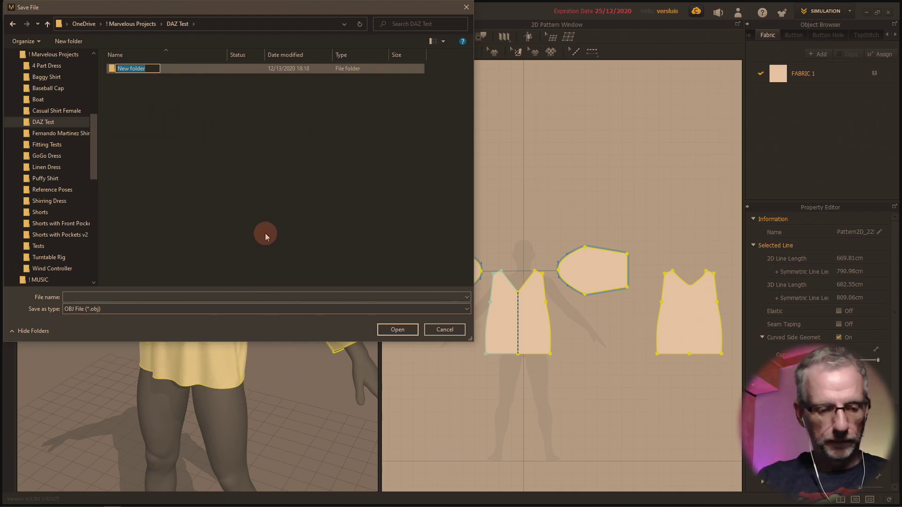
type("OBJz")
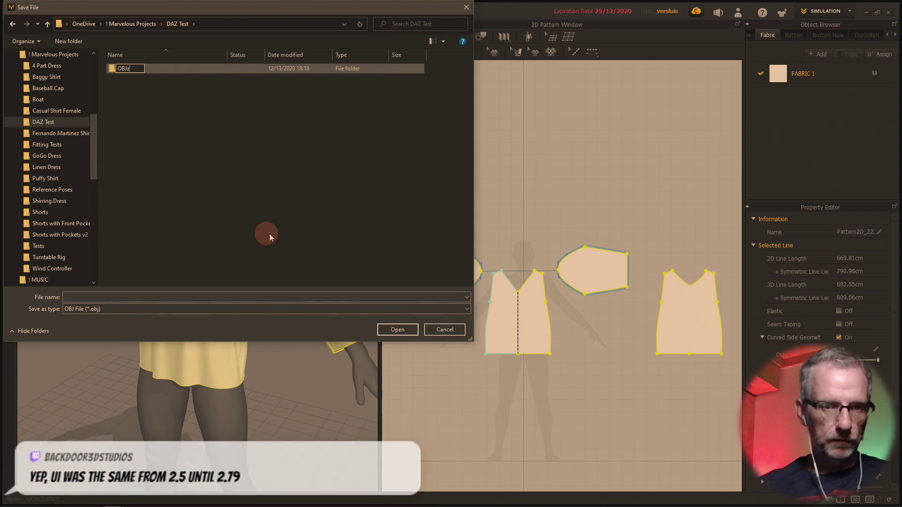
left_click(268, 233)
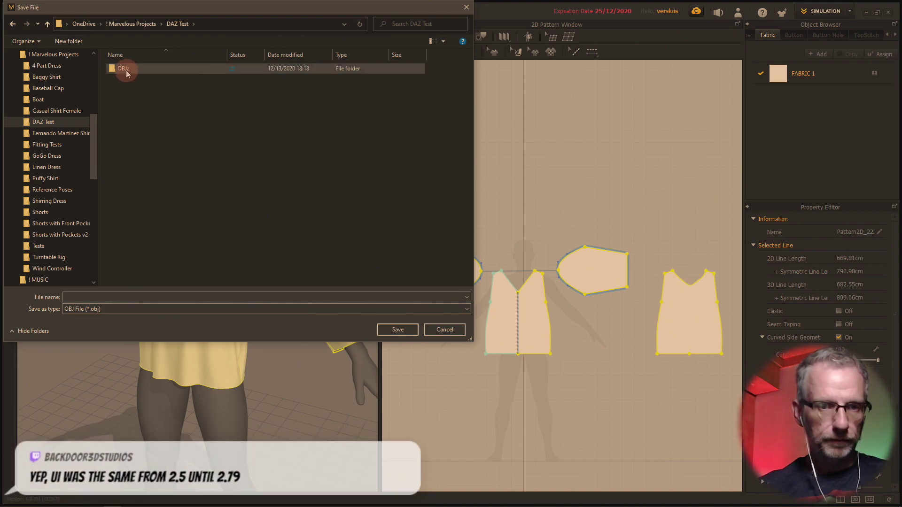
double_click(126, 70)
Name the OBJ file Shirt v1 and confirm the export.
left_click(217, 301)
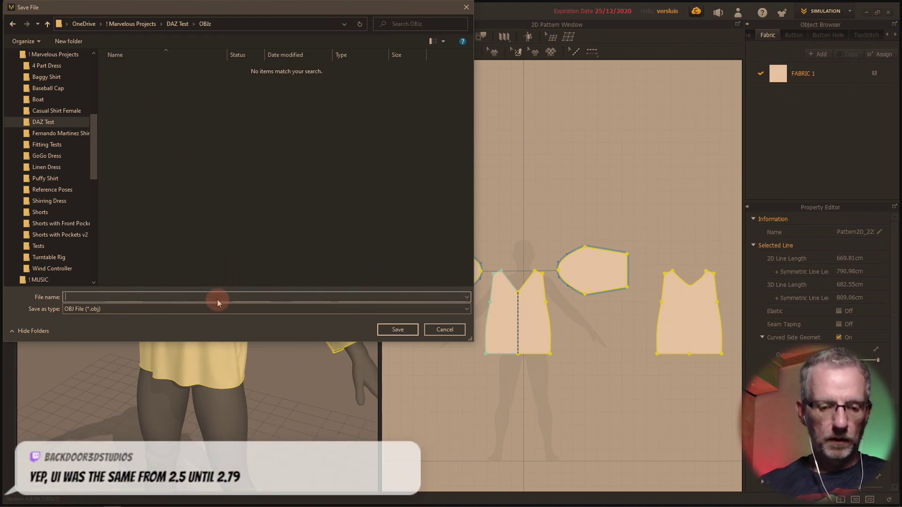
type("Test")
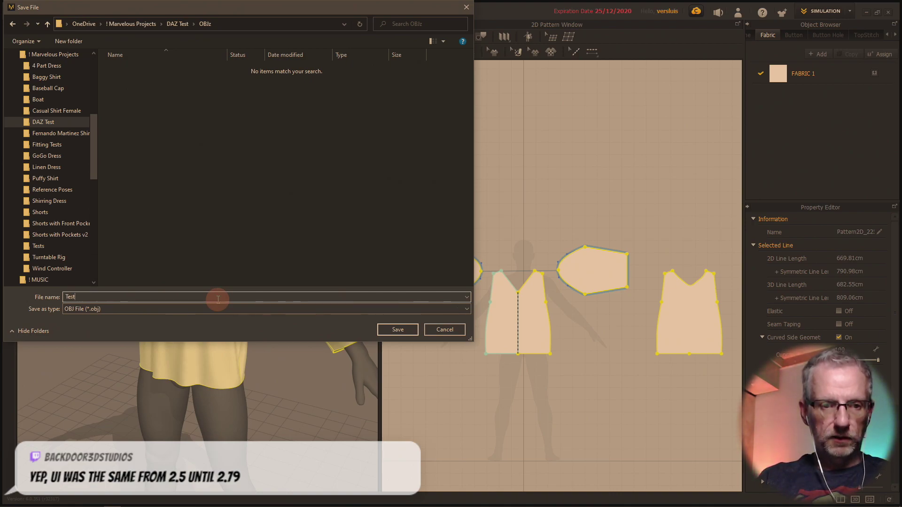
key("BackSpace")
type("Shirt v1")
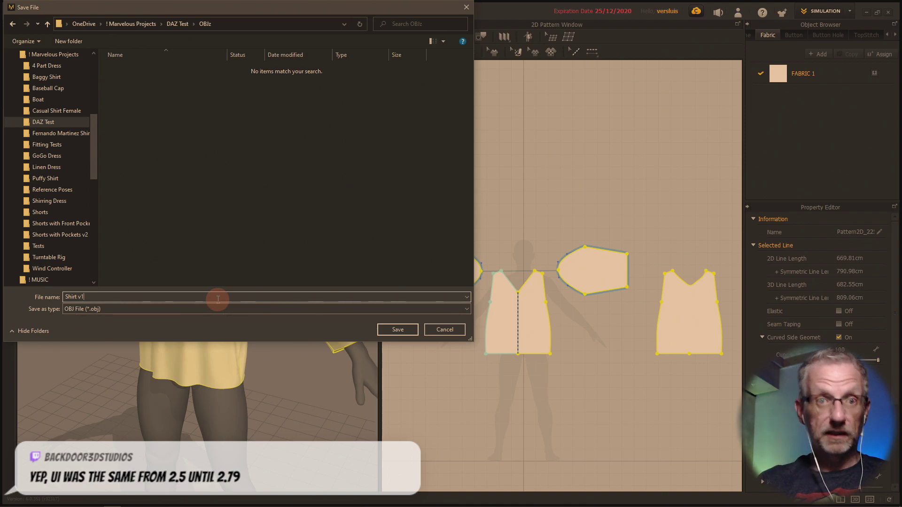
key("Return")
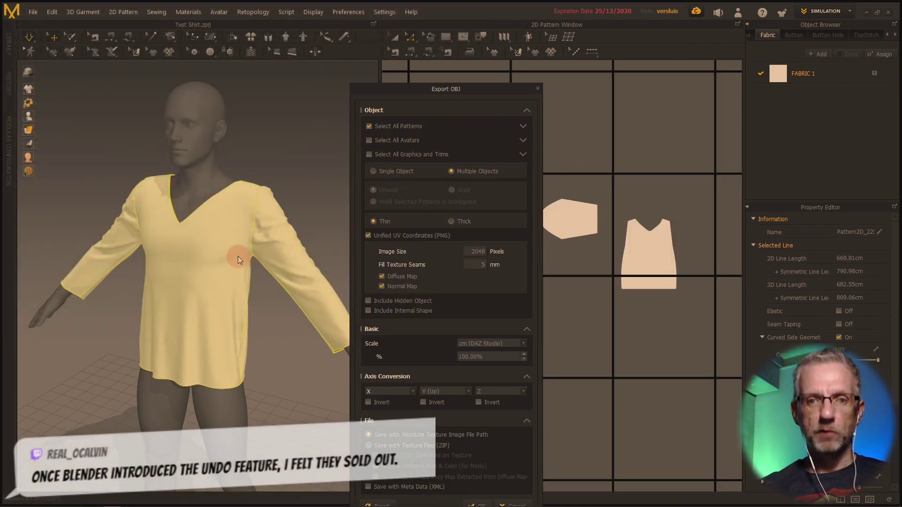
Set single-object, unwelded export with unified UVs and no normal map, then cancel and open the workspace mode list.
left_click_drag(416, 86, 336, 32)
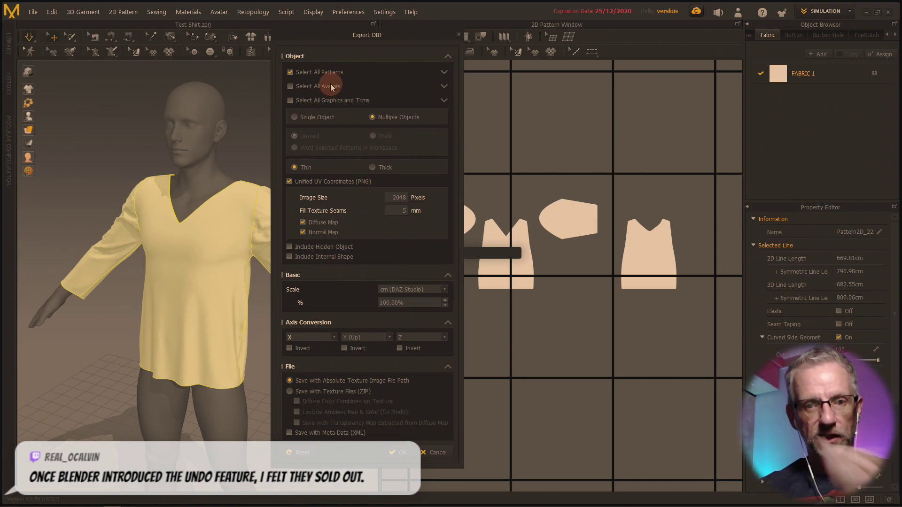
left_click(323, 118)
left_click(307, 141)
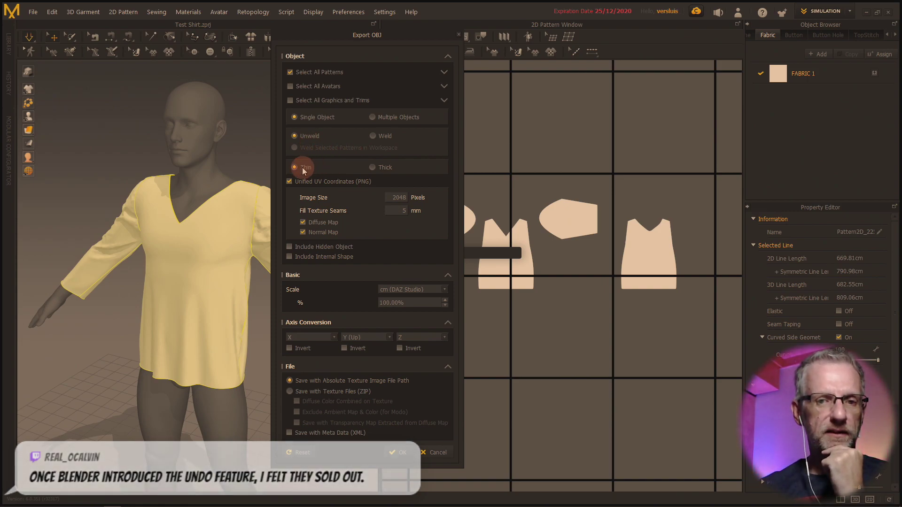
left_click(289, 182)
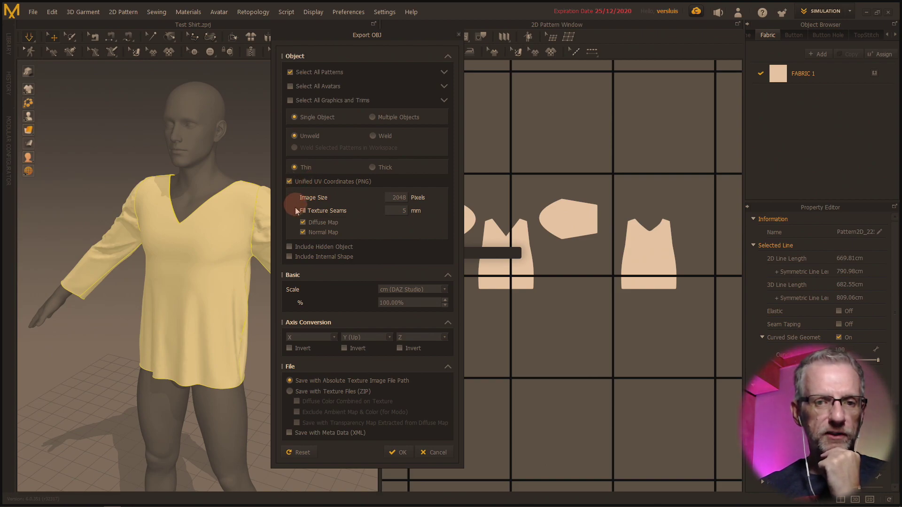
left_click(303, 223)
left_click(303, 232)
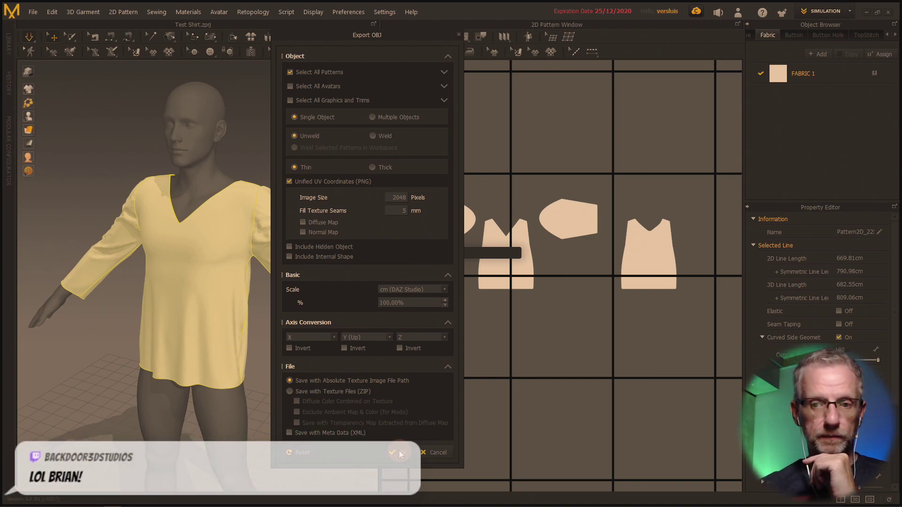
left_click(440, 453)
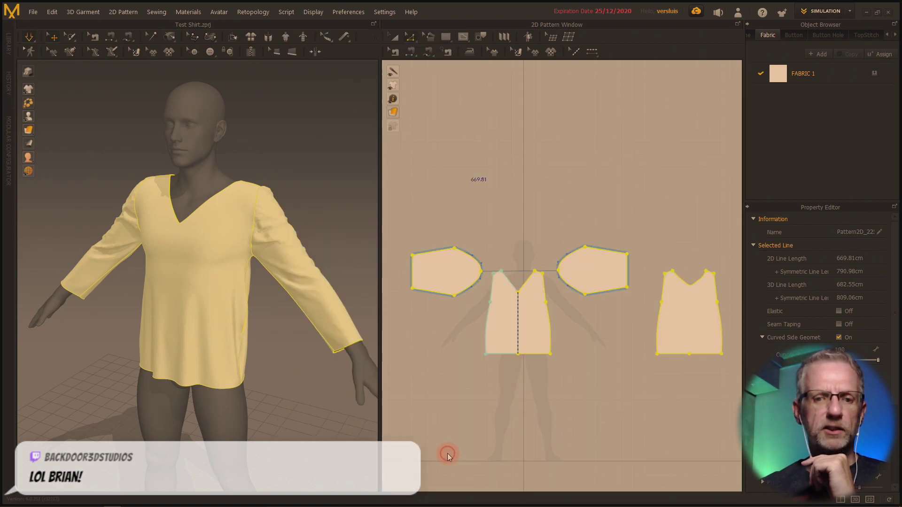
left_click(826, 11)
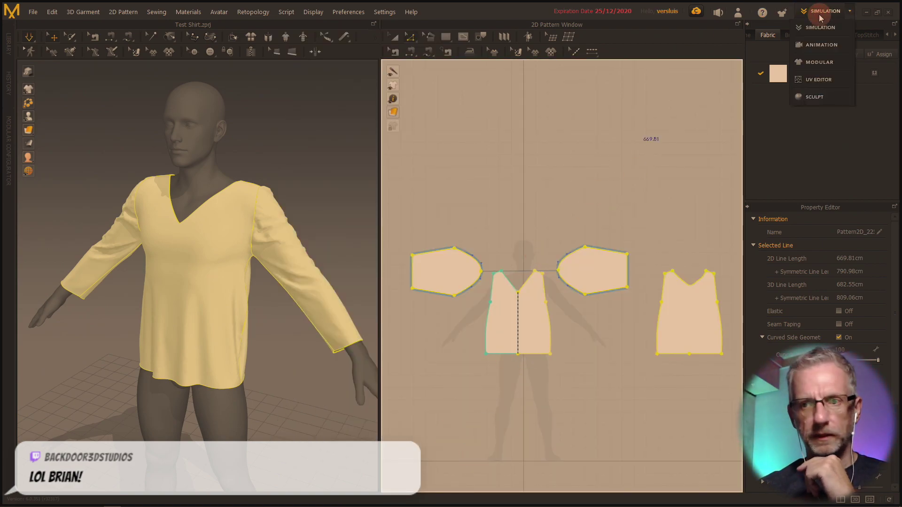
In the UV Editor, fit all four shirt UV pieces into the 0–1 square with 15.00 mm spacing.
left_click(826, 80)
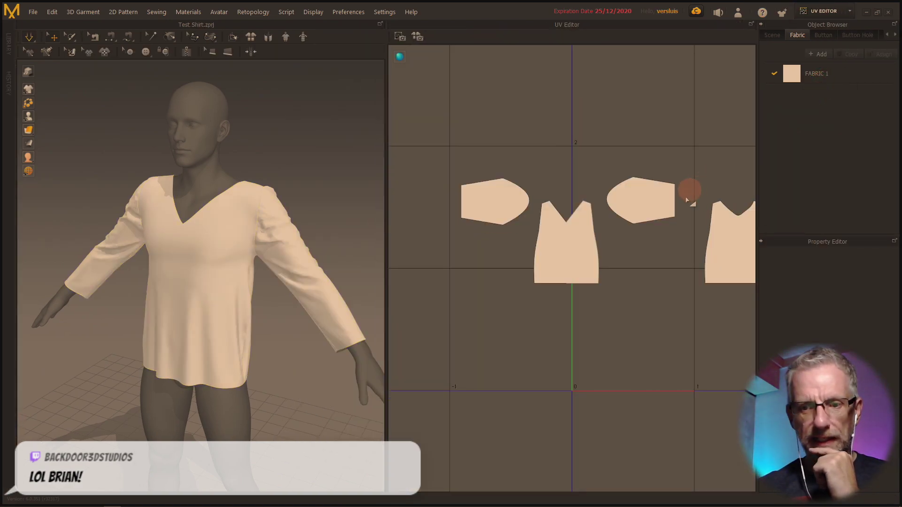
scroll(577, 265, "down", 2)
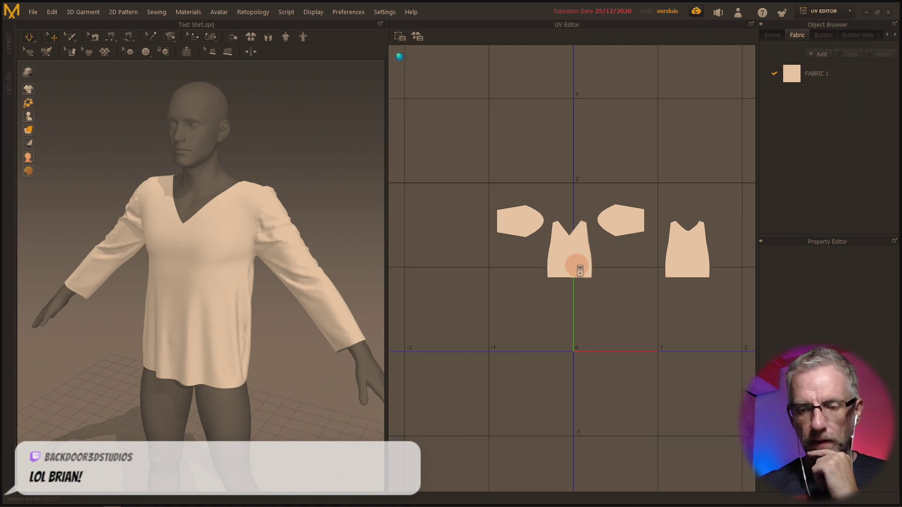
left_click_drag(491, 182, 736, 300)
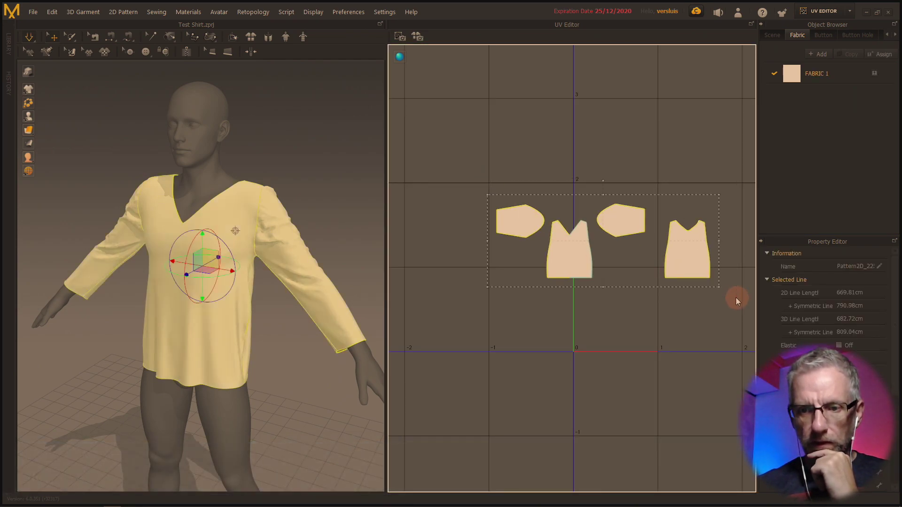
right_click(527, 261)
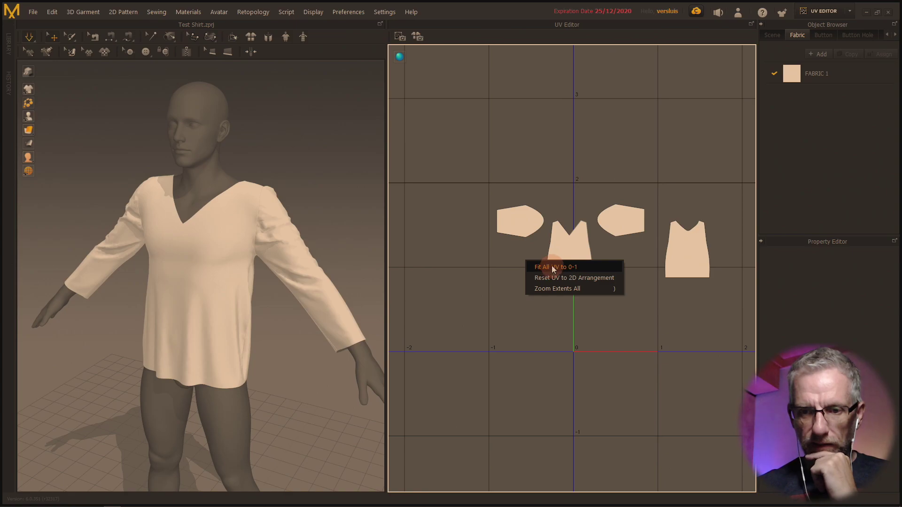
left_click(552, 266)
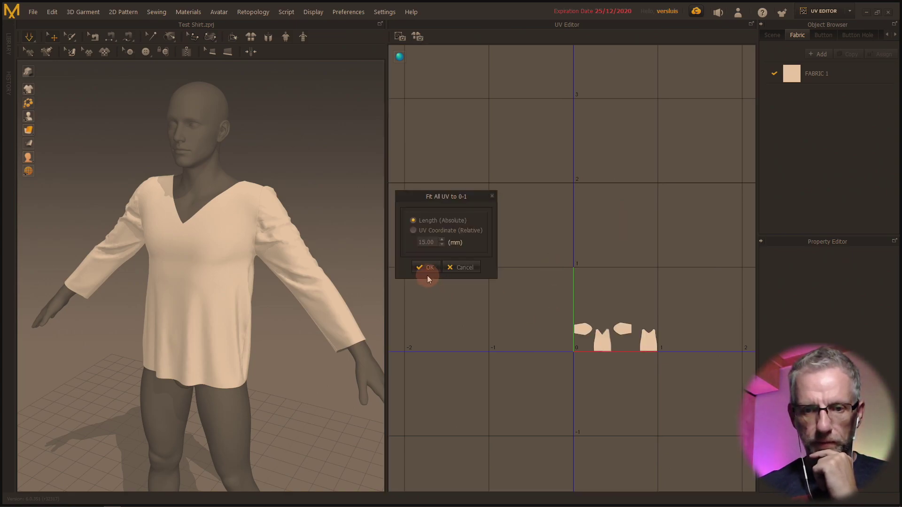
left_click(428, 266)
scroll(524, 343, "up", 5)
scroll(528, 346, "down", 2)
middle_click_drag(528, 347, 447, 300)
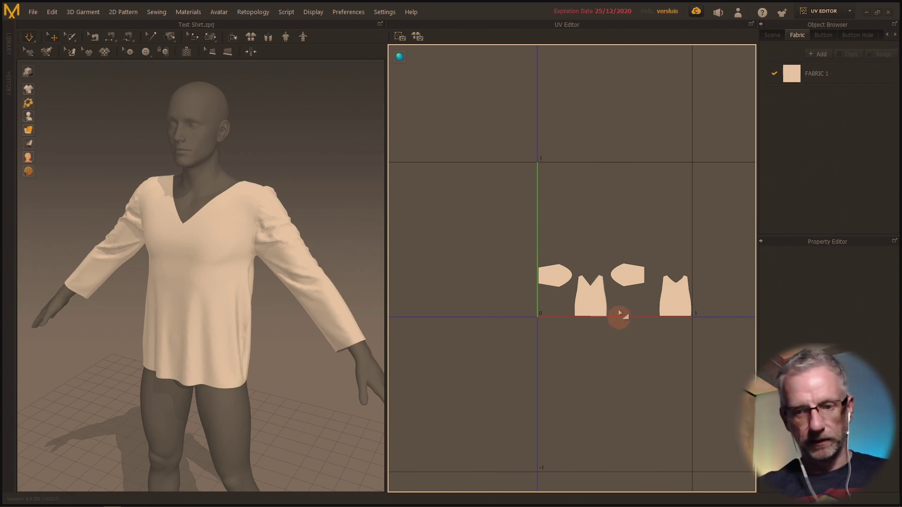
Move the front and back UV pieces up to sit side by side at the top.
left_click(594, 306)
left_click(584, 253)
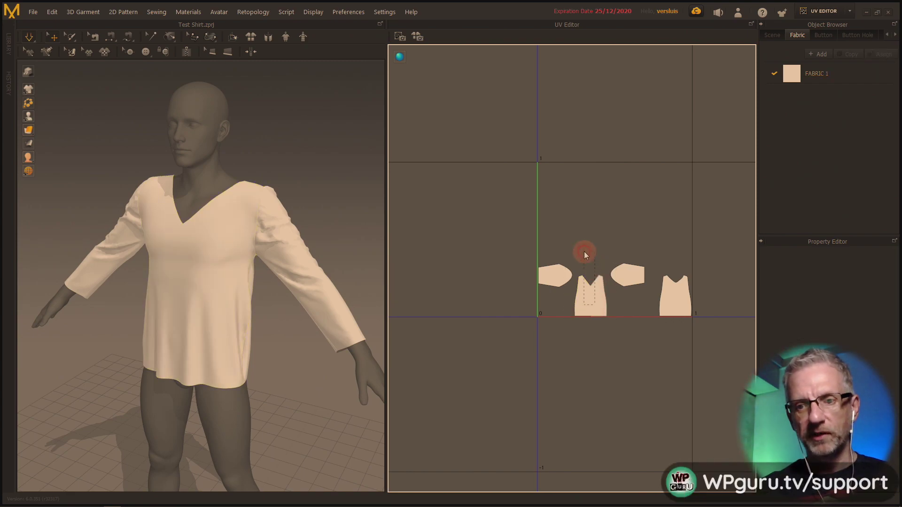
left_click(594, 294)
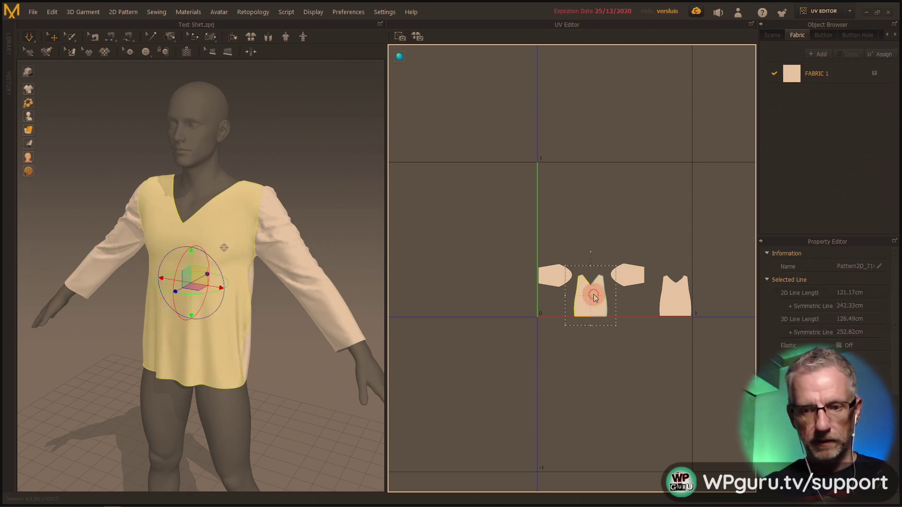
left_click(585, 233)
left_click(589, 298)
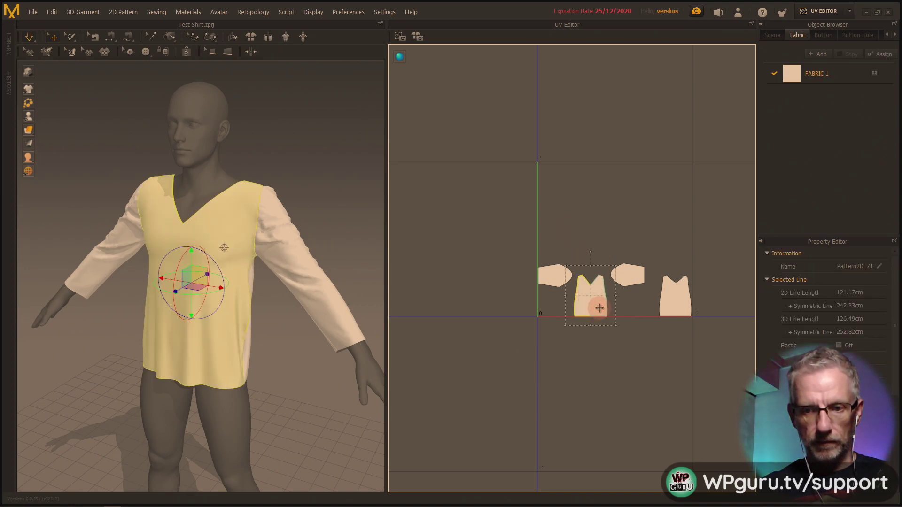
left_click_drag(594, 304, 576, 214)
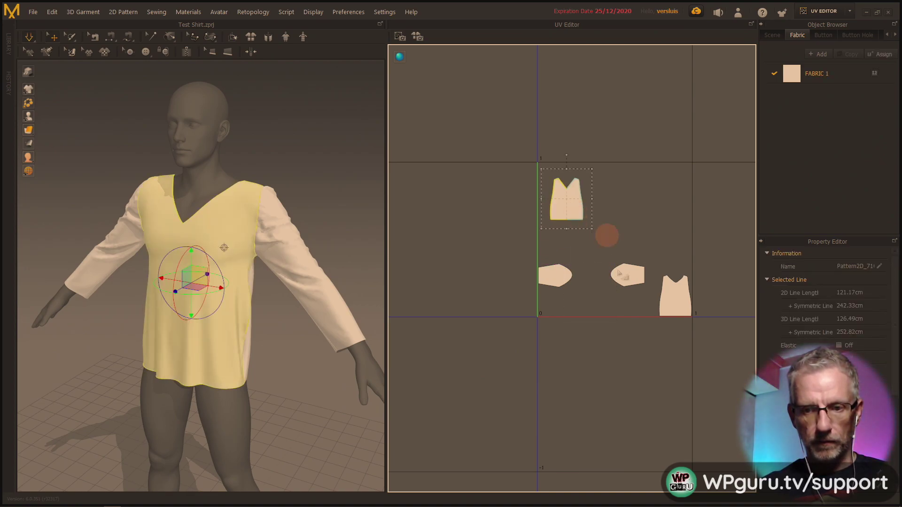
left_click(674, 293)
left_click_drag(675, 292, 614, 207)
Enlarge the front and back pieces together, align them, and nudge the left sleeve into place.
left_click_drag(540, 168, 701, 274)
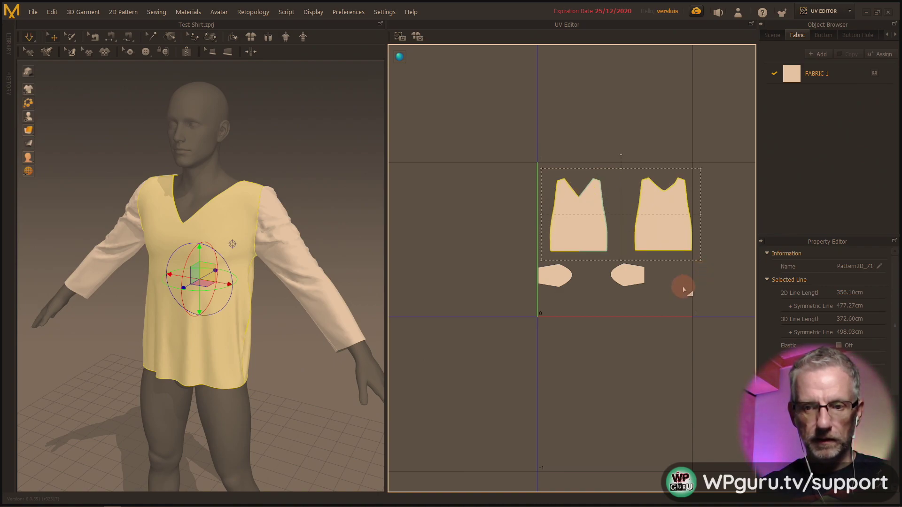
left_click_drag(654, 235, 642, 235)
left_click(587, 231)
left_click_drag(587, 231, 632, 225)
left_click(632, 228)
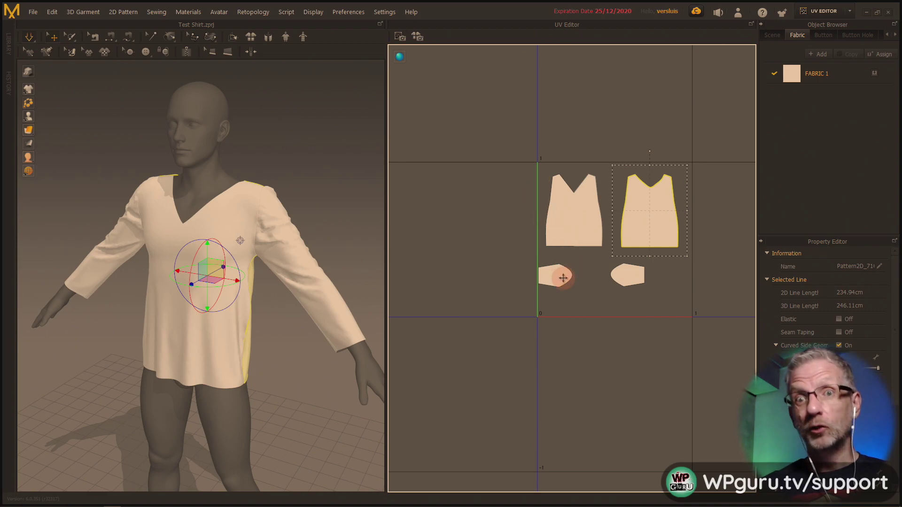
left_click_drag(563, 275, 571, 272)
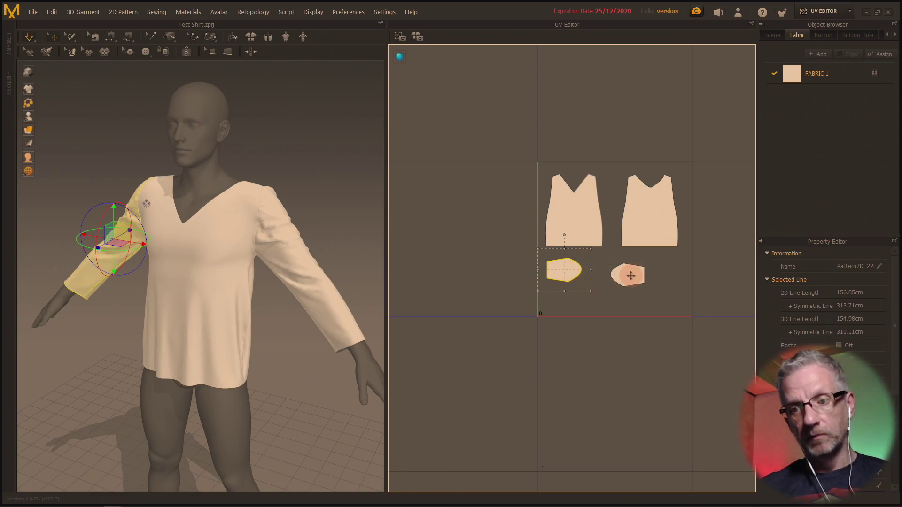
Move the right sleeve UV piece inside the 0–1 square.
left_click_drag(633, 272, 662, 273)
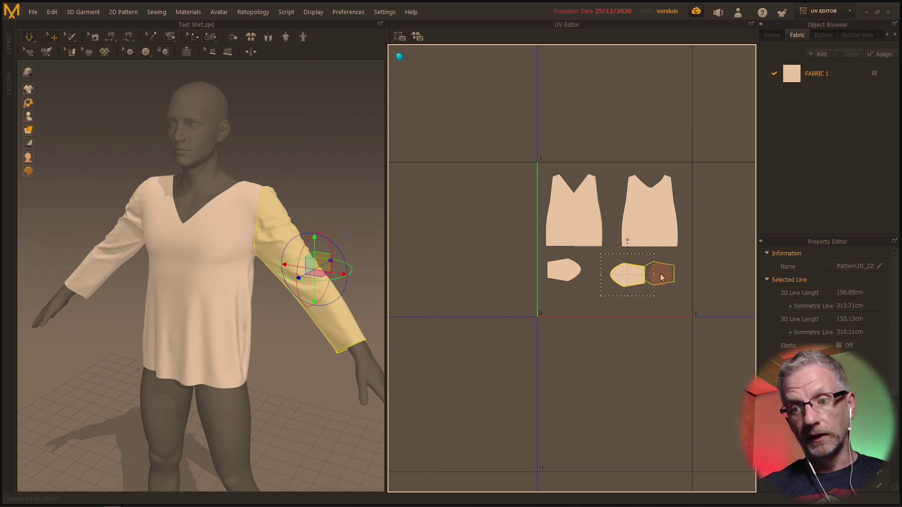
left_click(566, 267)
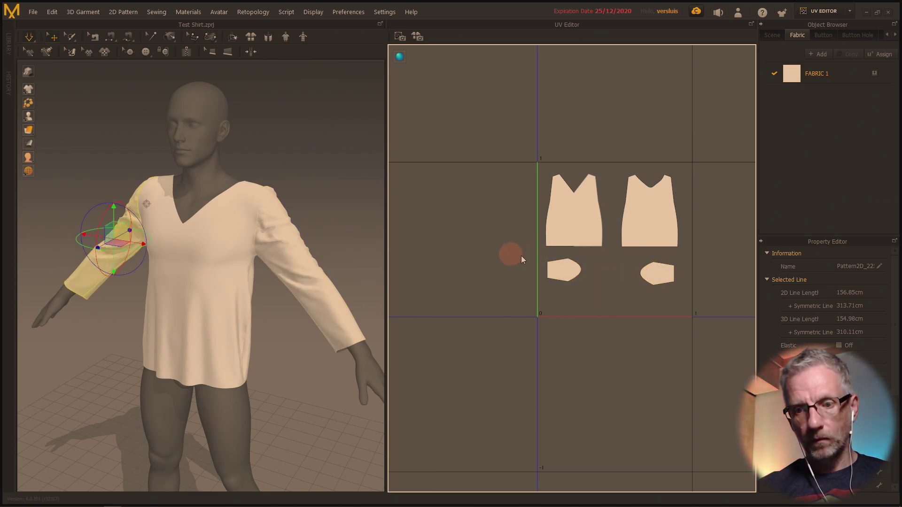
left_click_drag(512, 255, 771, 343)
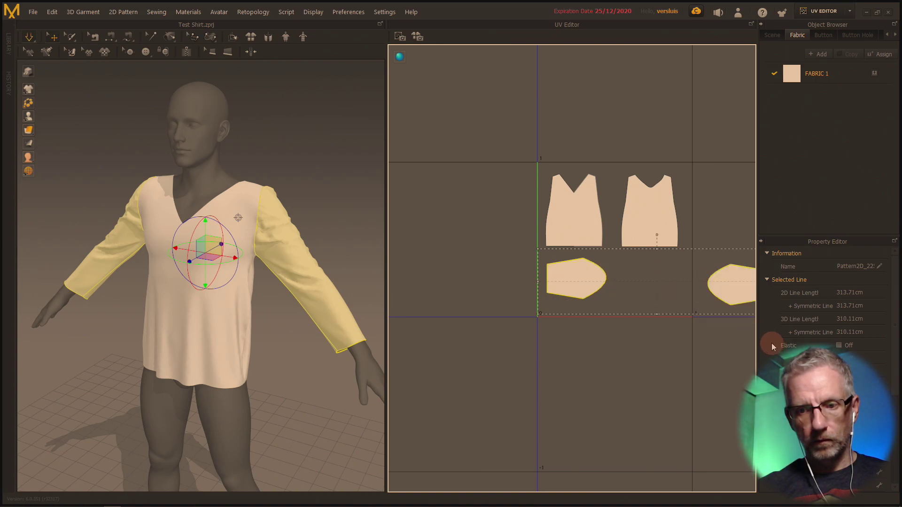
left_click(721, 323)
left_click(721, 292)
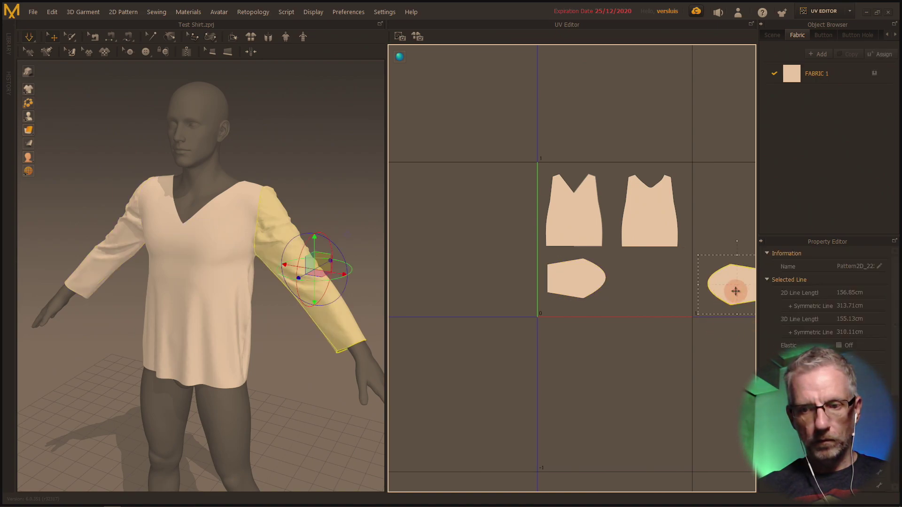
left_click_drag(735, 291, 649, 287)
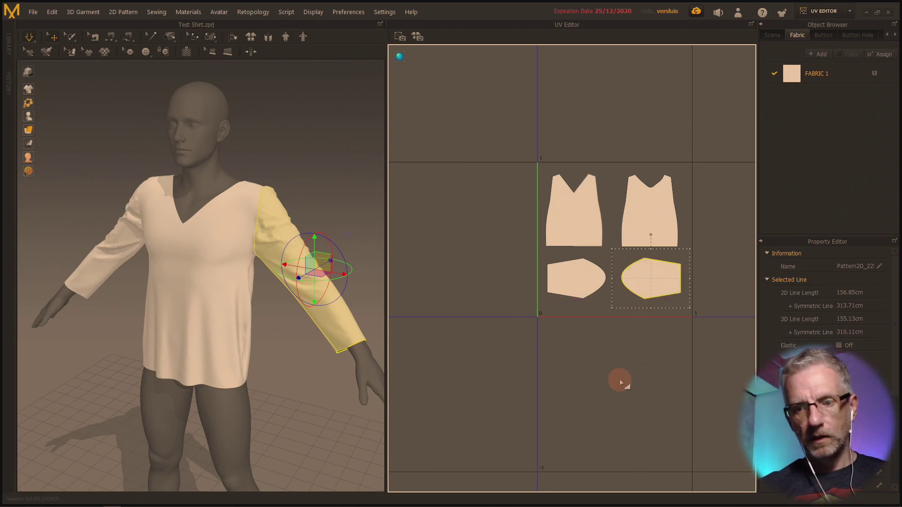
left_click(620, 382)
Refit all four UV pieces into the 0–1 square.
left_click_drag(545, 168, 693, 284)
right_click(651, 279)
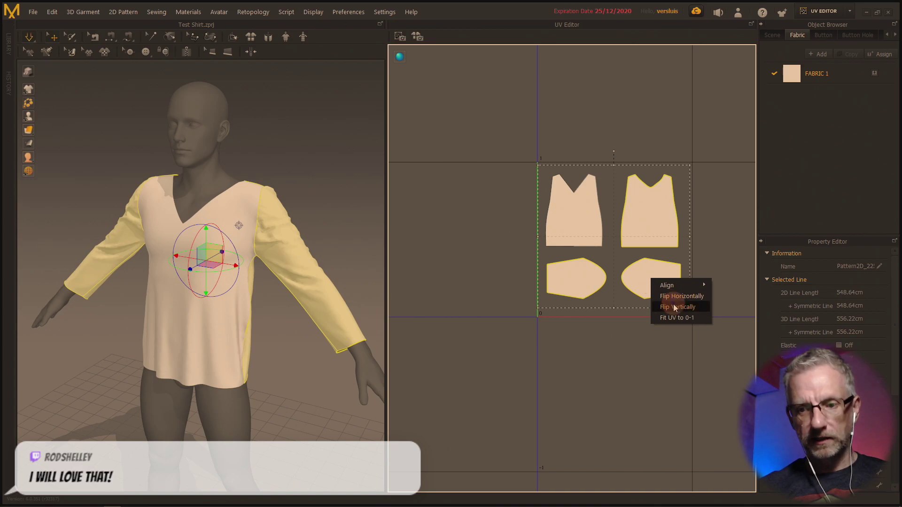
left_click(682, 318)
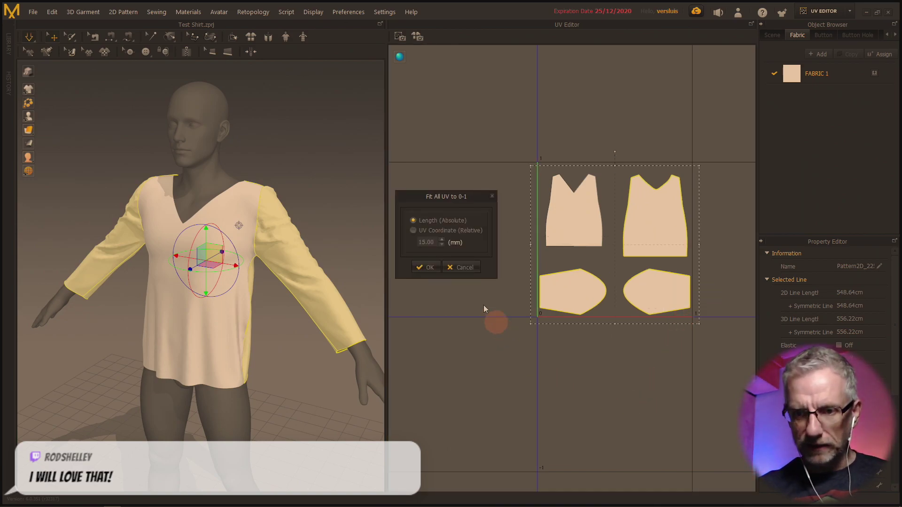
left_click(460, 267)
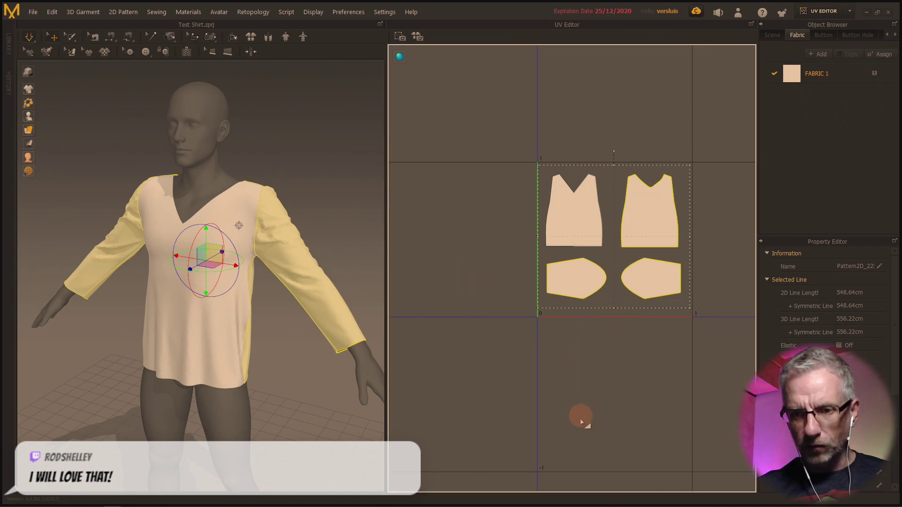
left_click(523, 241)
left_click_drag(511, 161, 705, 343)
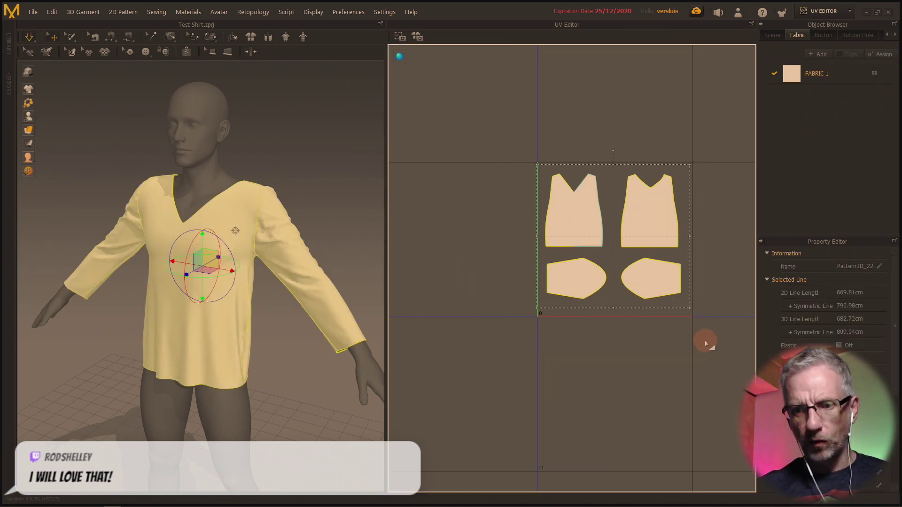
right_click(648, 280)
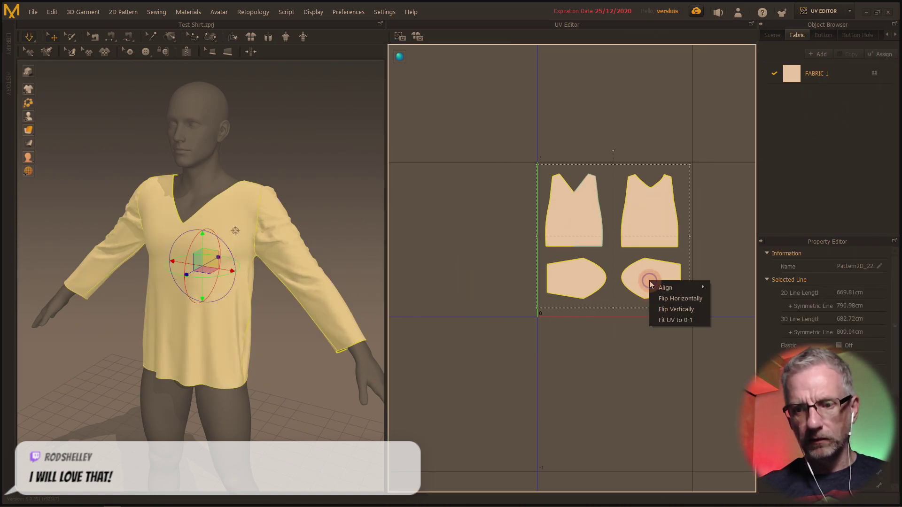
left_click(689, 319)
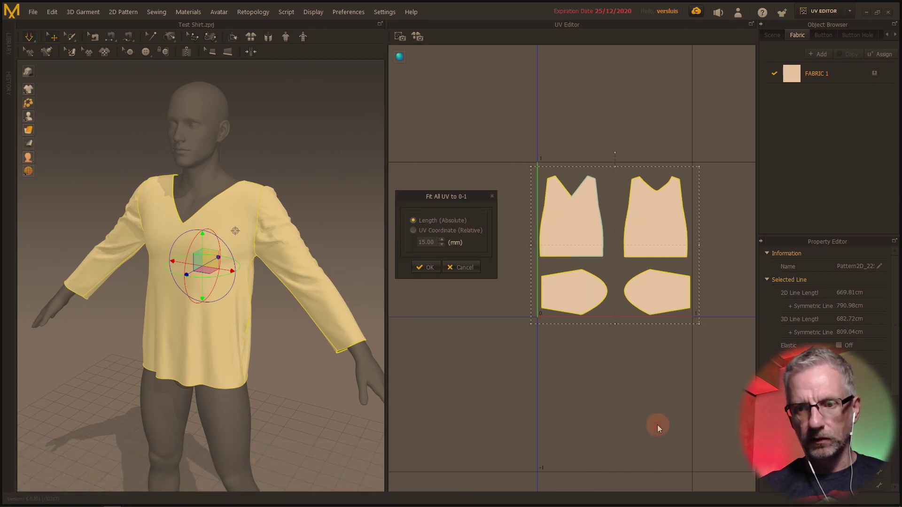
left_click(427, 268)
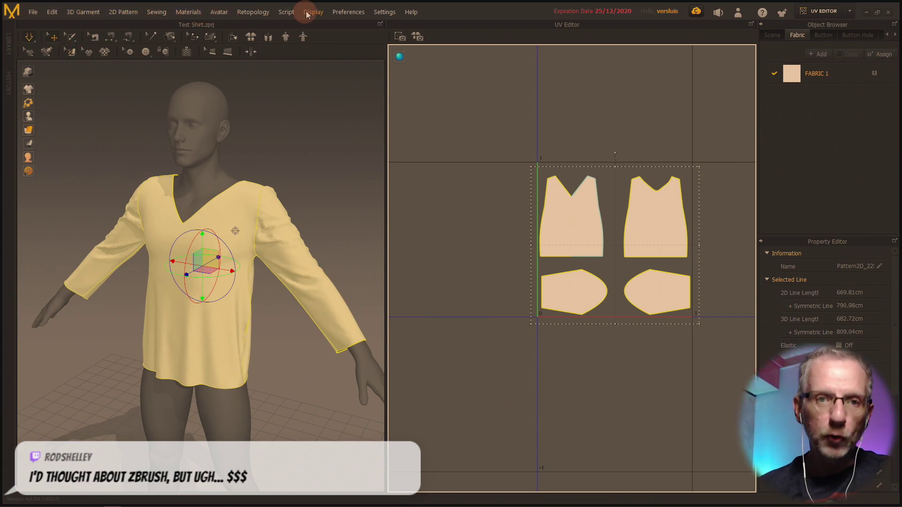
left_click(92, 14)
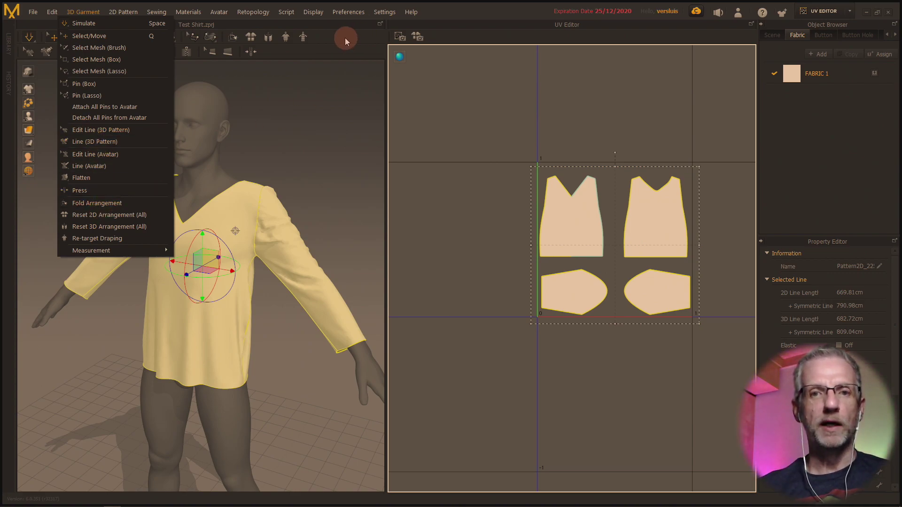
left_click(444, 15)
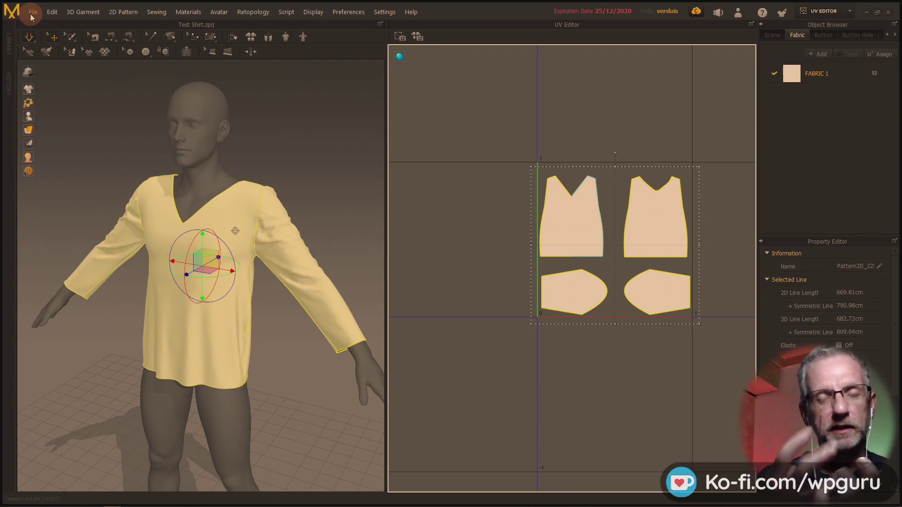
Export the selected shirt as OBJ named 'Shirt v1'.
left_click(32, 16)
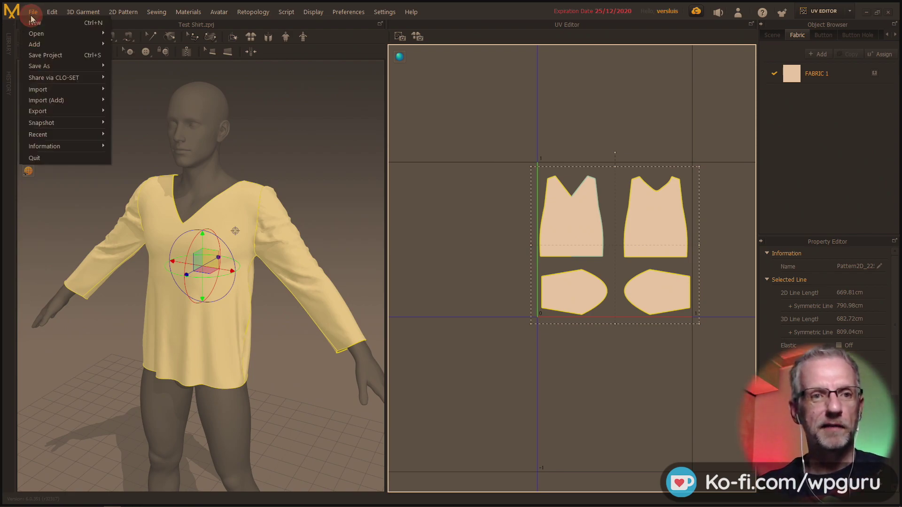
mouse_move(53, 113)
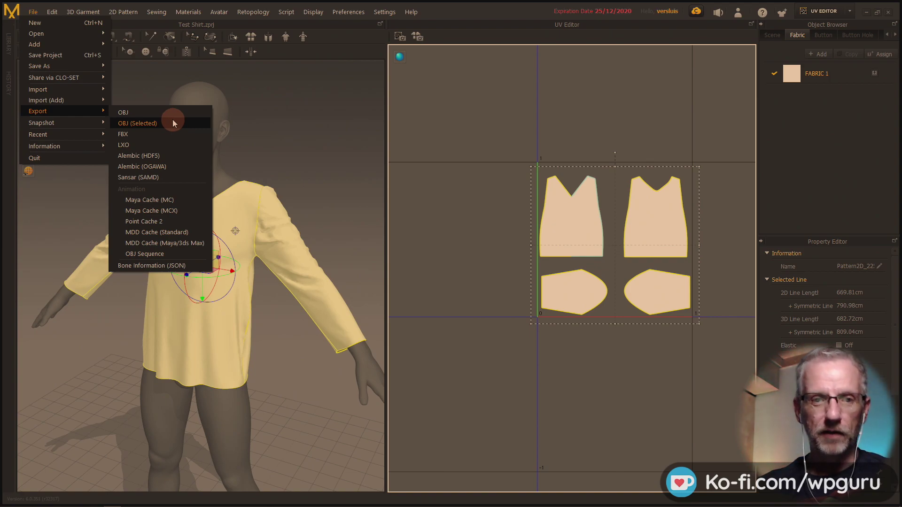
left_click(173, 123)
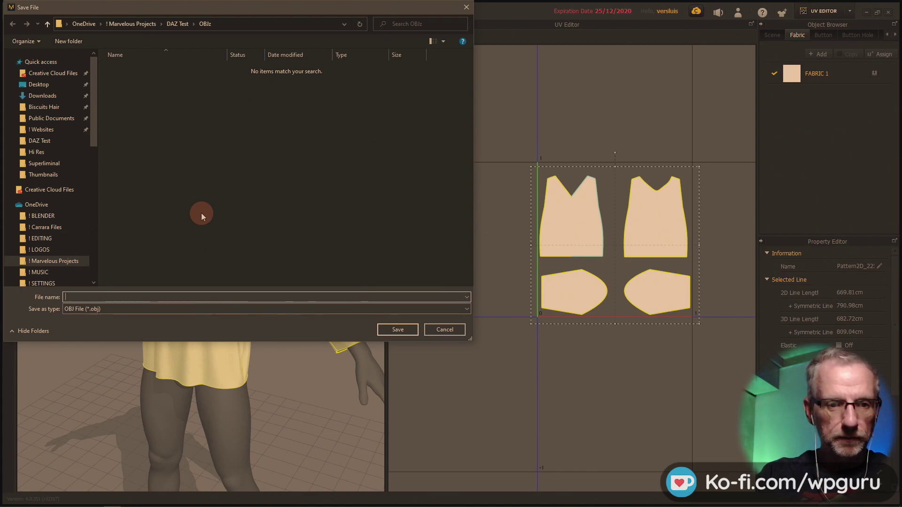
type("Shirt v1")
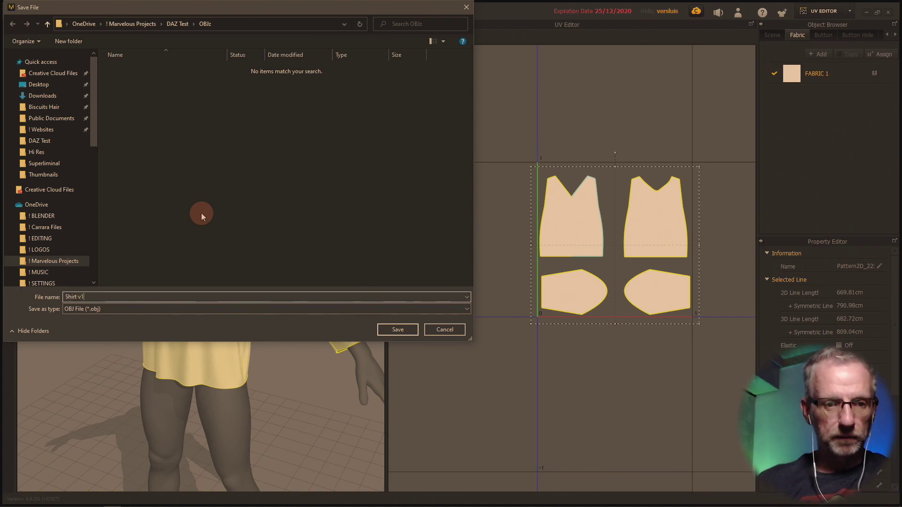
left_click(392, 331)
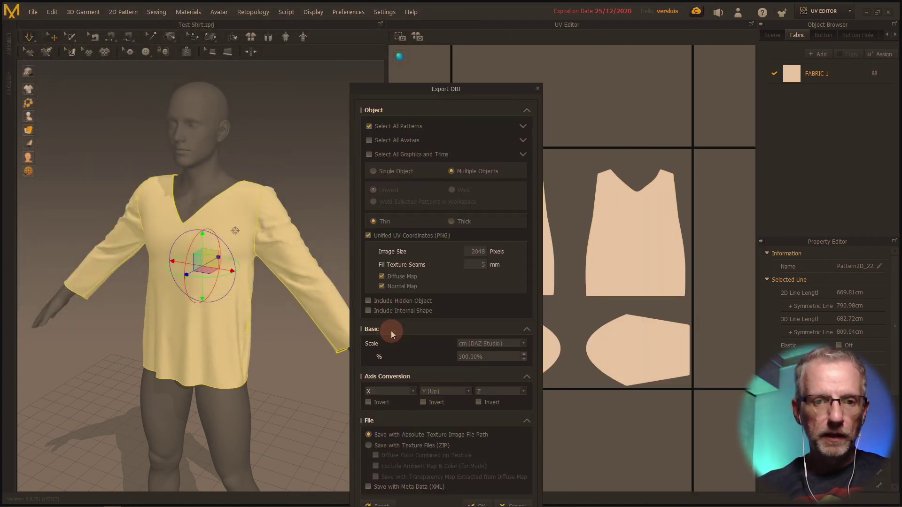
Export as a single object with Diffuse Map and Normal Map turned off.
left_click_drag(460, 87, 322, 36)
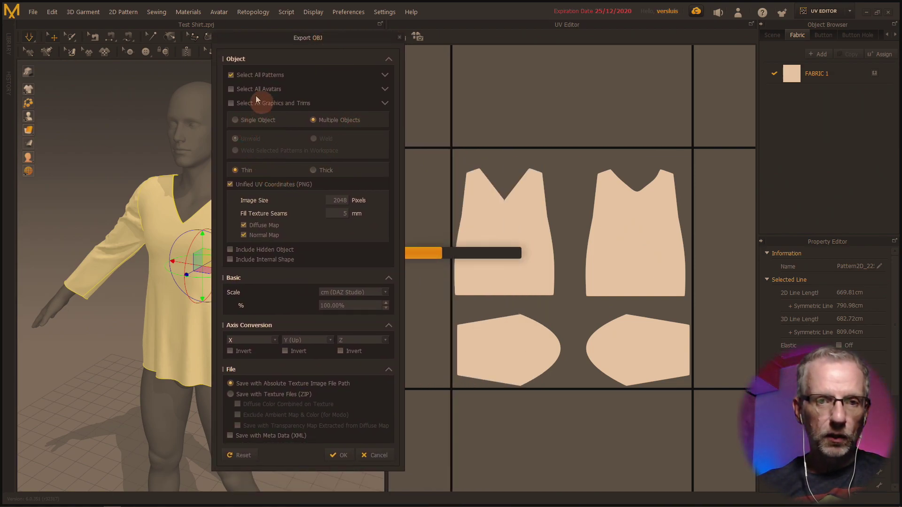
left_click(236, 119)
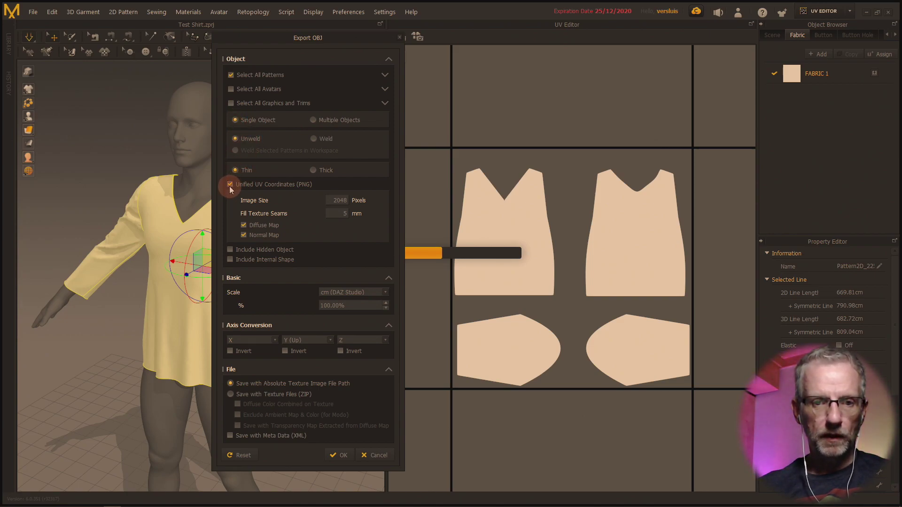
left_click(244, 225)
left_click(243, 235)
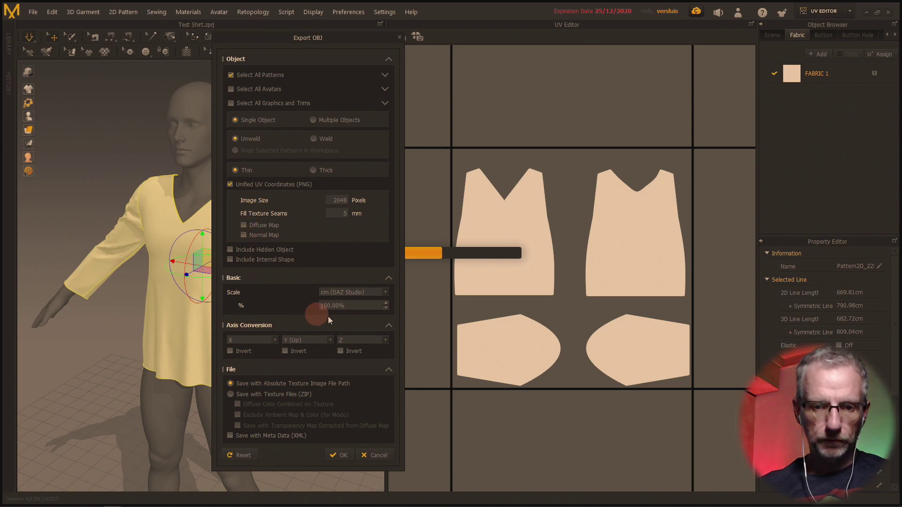
left_click(345, 455)
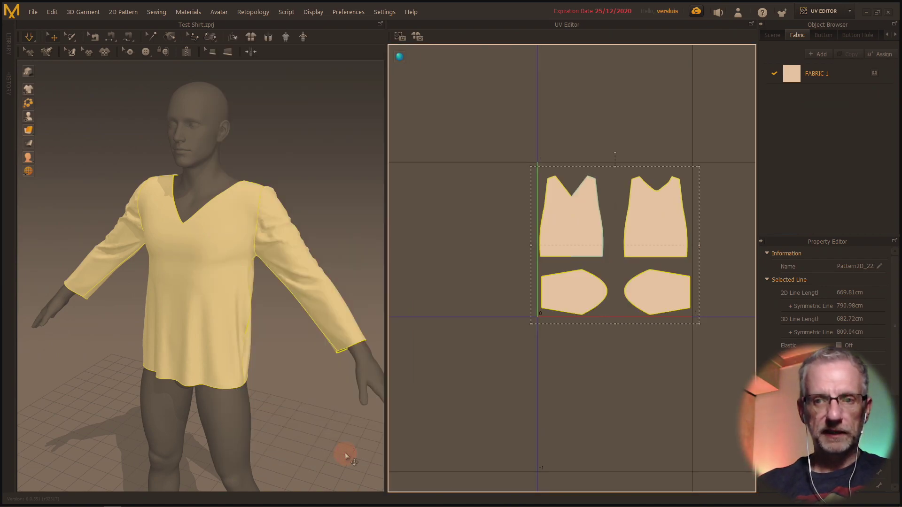
Save the Marvelous Designer project, clear the selection, and minimize the program.
left_click(34, 11)
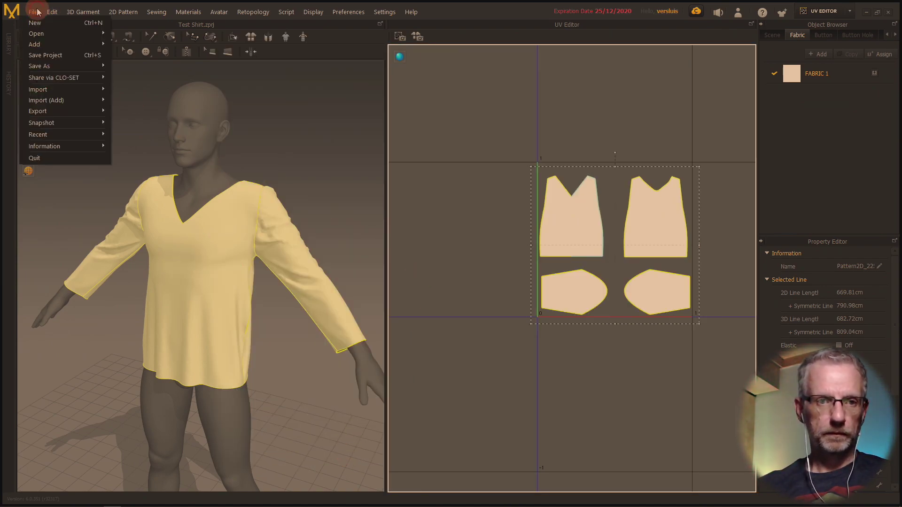
left_click(51, 55)
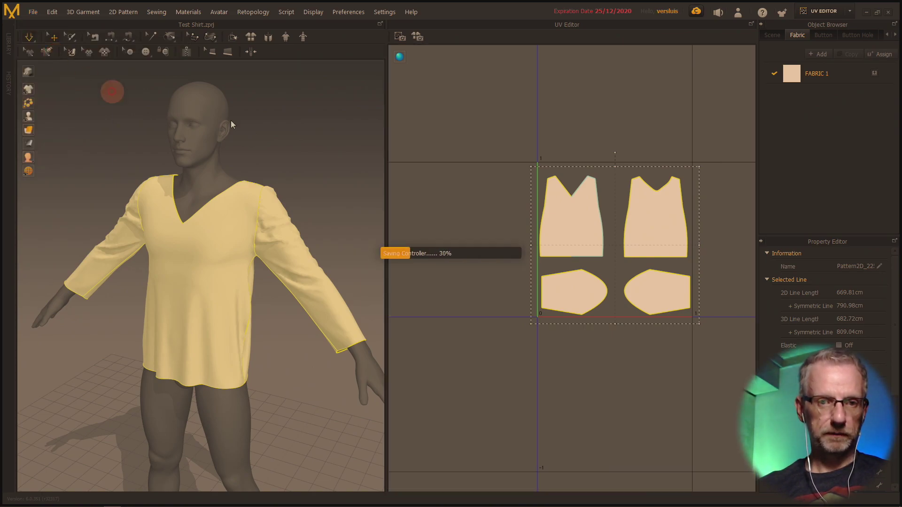
left_click(424, 125)
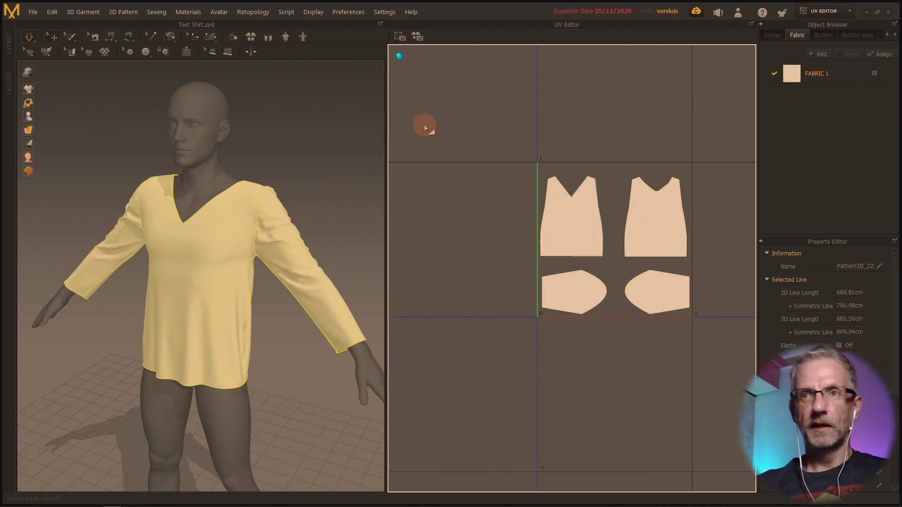
left_click(865, 13)
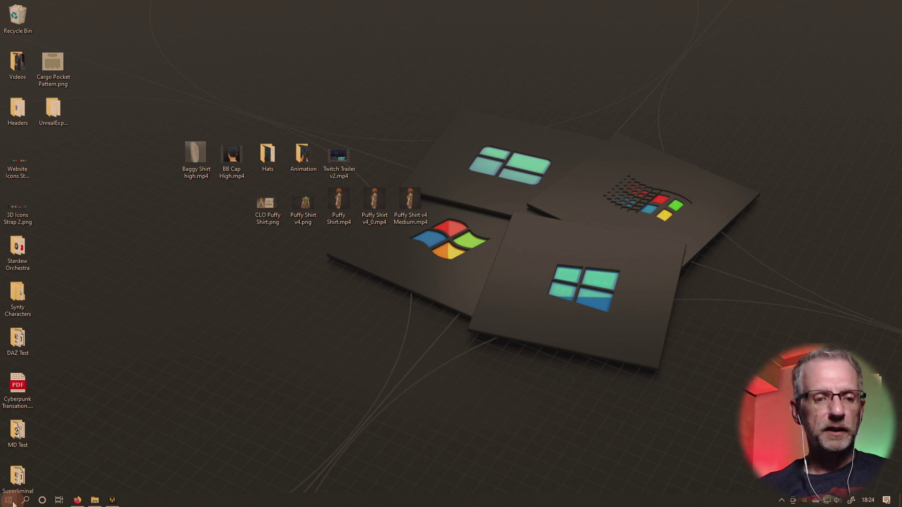
Launch DAZ Studio from the Windows Start menu.
left_click(10, 501)
left_click(234, 280)
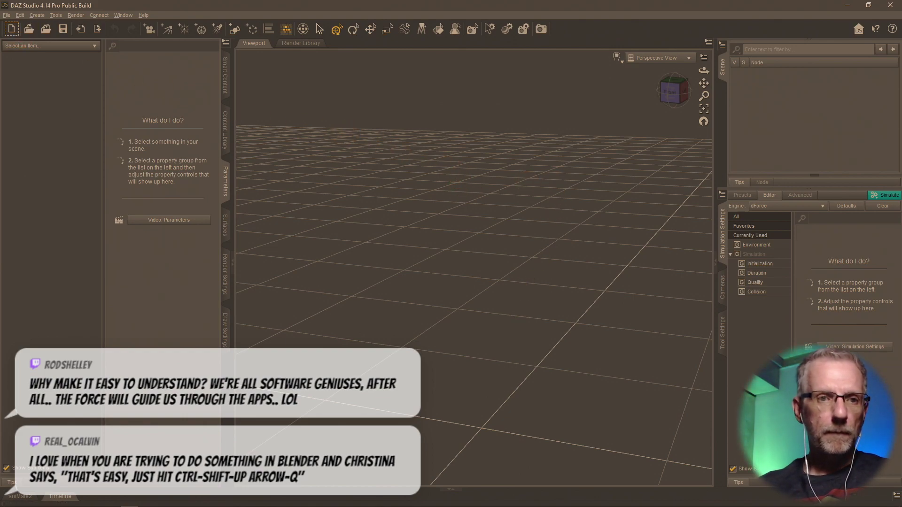
Import Shirt v1.obj from the DAZ Test > OBJz folder.
left_click(6, 16)
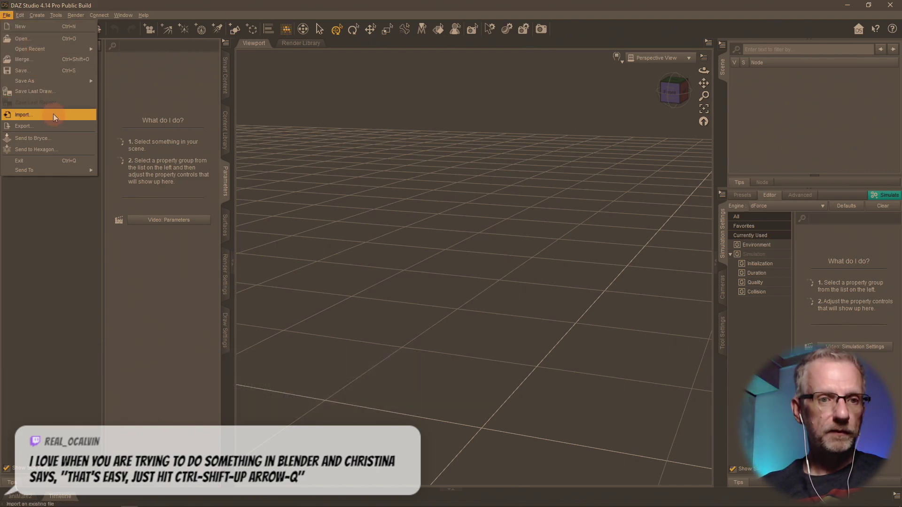
left_click(23, 115)
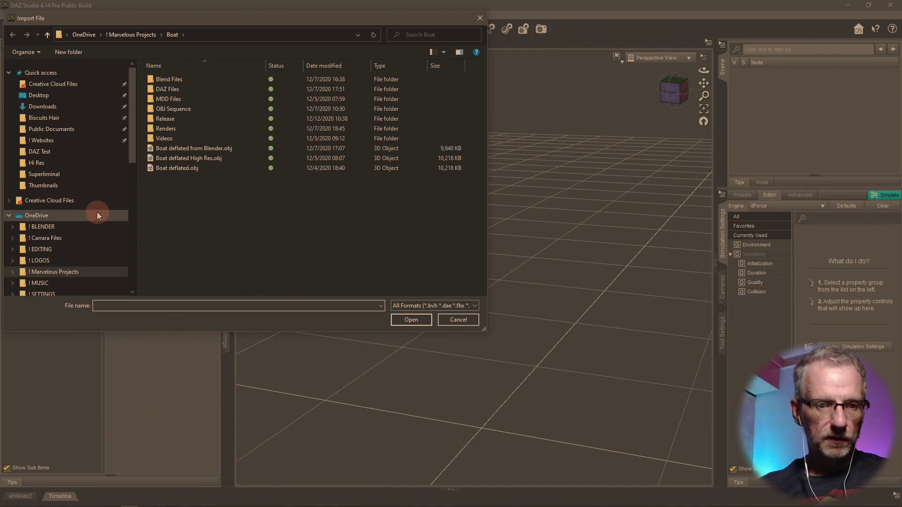
left_click(85, 270)
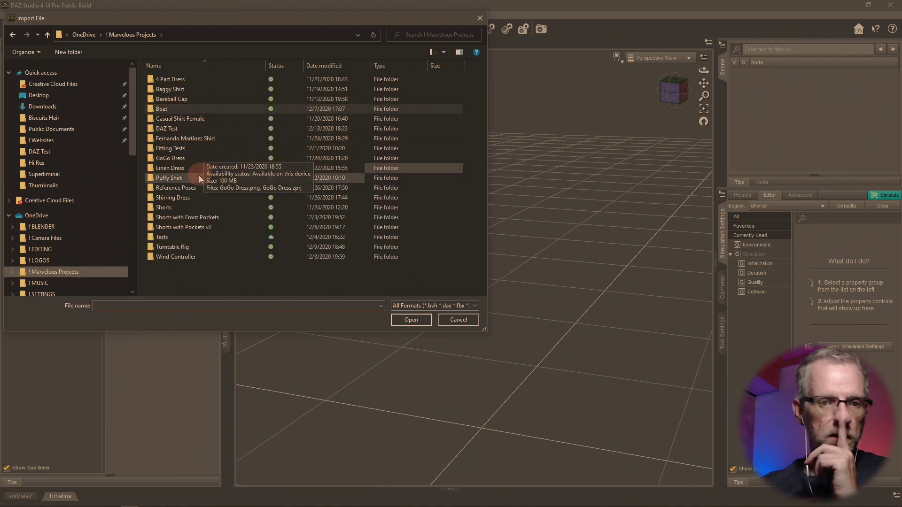
double_click(190, 131)
double_click(183, 79)
left_click(180, 80)
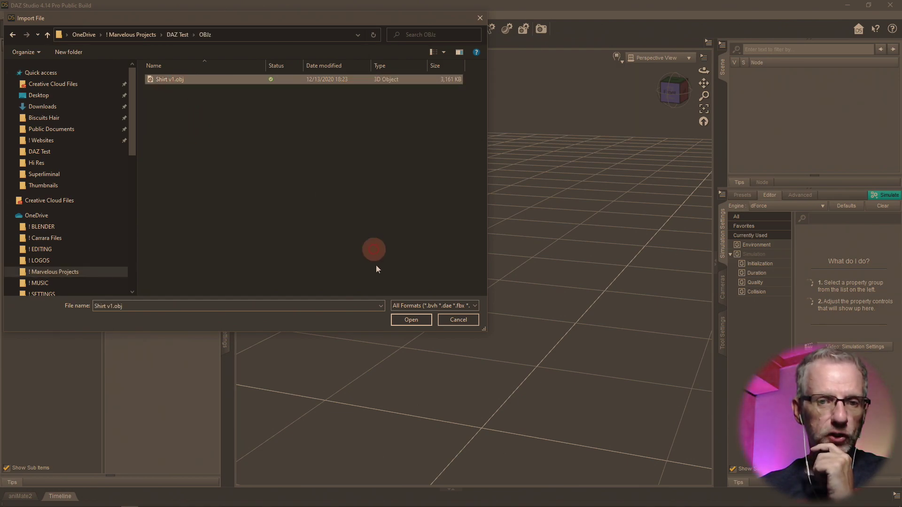
left_click(411, 319)
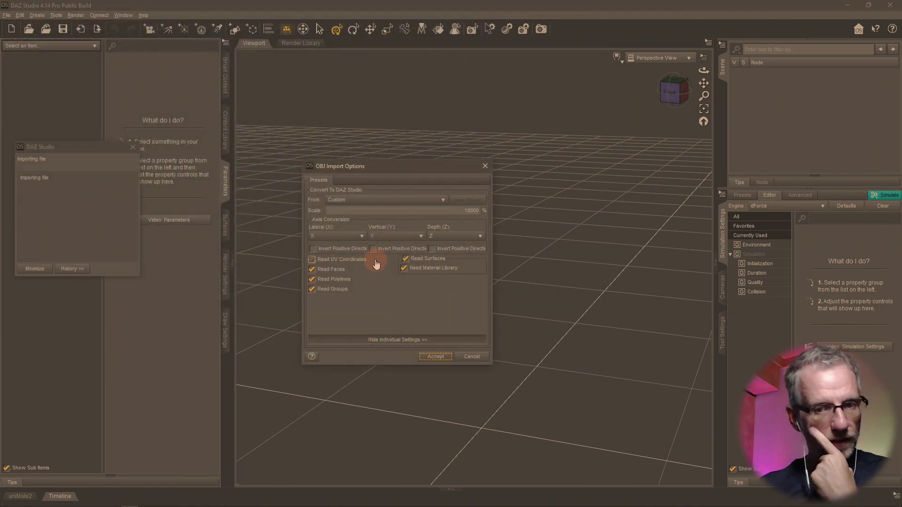
Set the import scale to DAZ Studio (1 unit = 1cm) and accept.
left_click(399, 200)
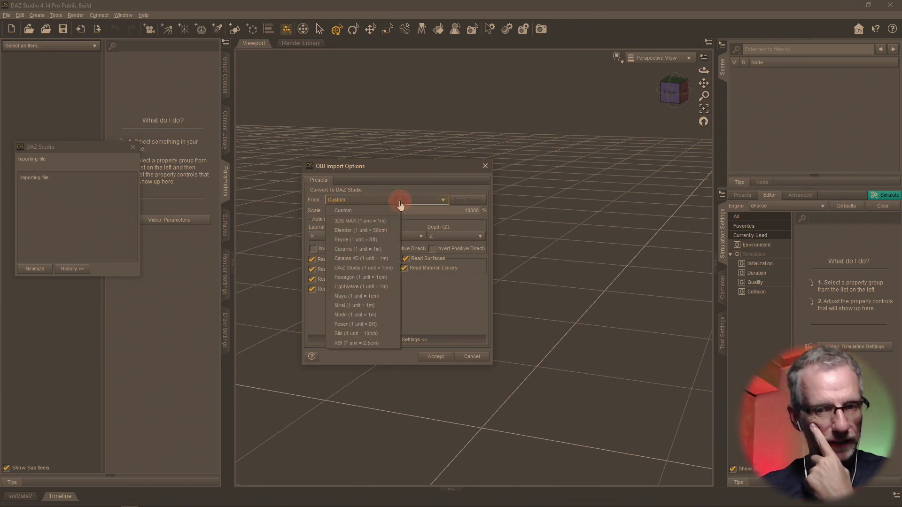
left_click(381, 267)
left_click(433, 357)
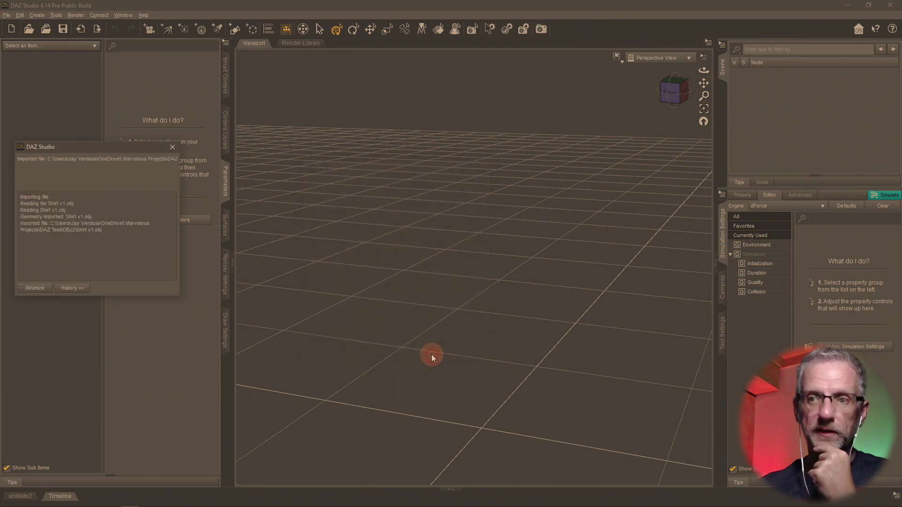
scroll(493, 216, "up", 3)
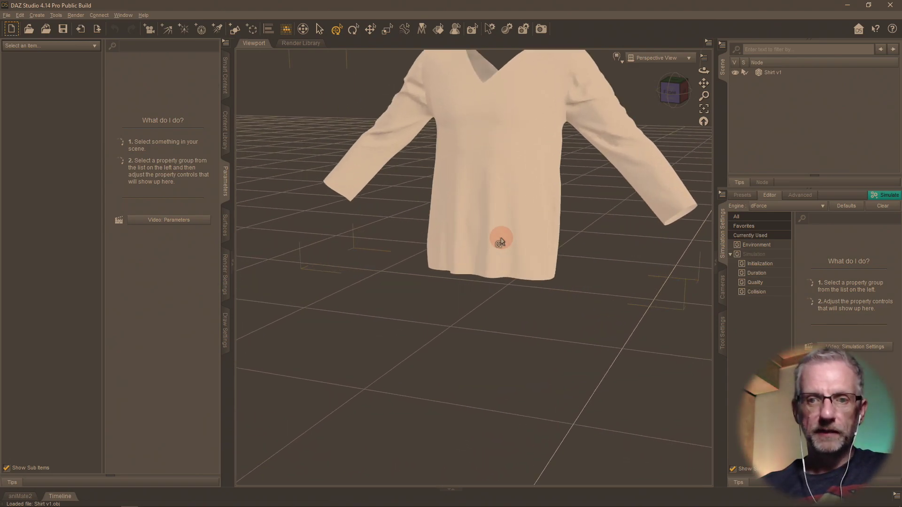
Add a new Filament Draw Options node to the scene.
mouse_move(560, 181)
left_mouse_down("alt")
mouse_move(552, 187)
mouse_move(563, 200)
mouse_move(546, 198)
mouse_move(582, 190)
mouse_move(569, 191)
left_mouse_up("alt")
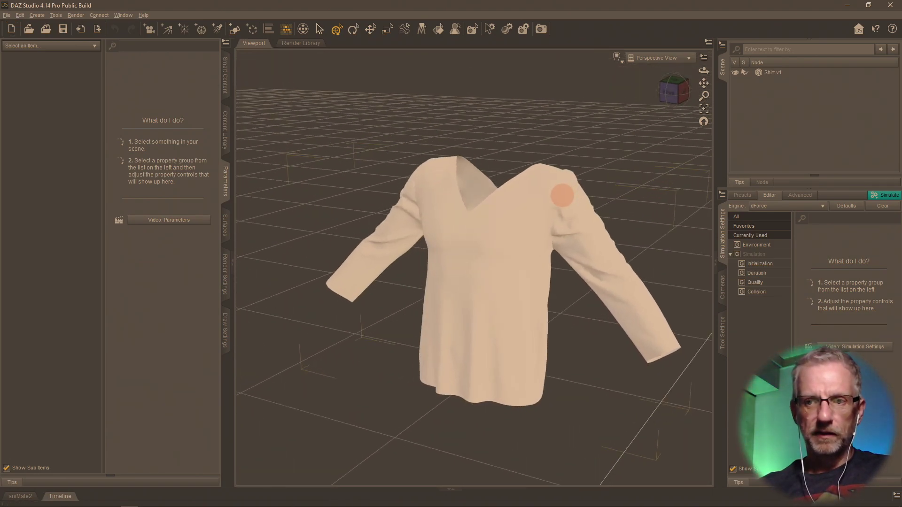
left_click(41, 15)
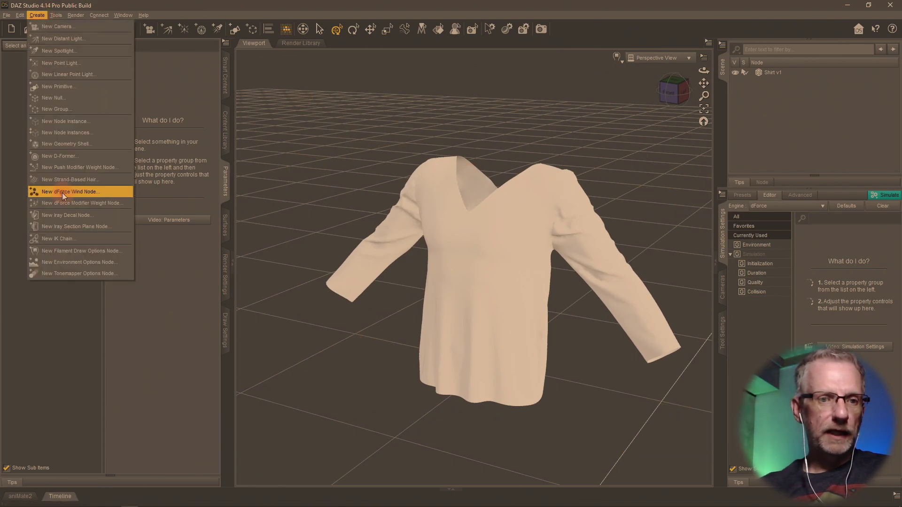
left_click(103, 253)
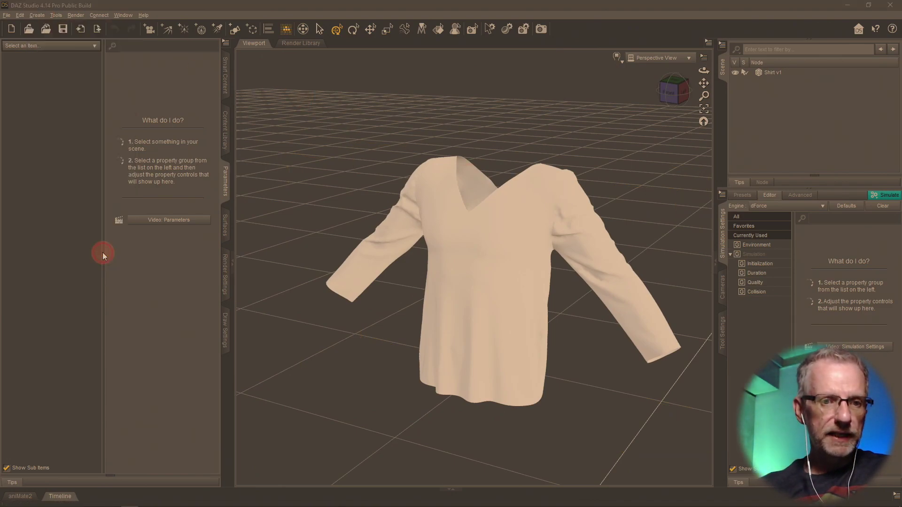
left_click(358, 272)
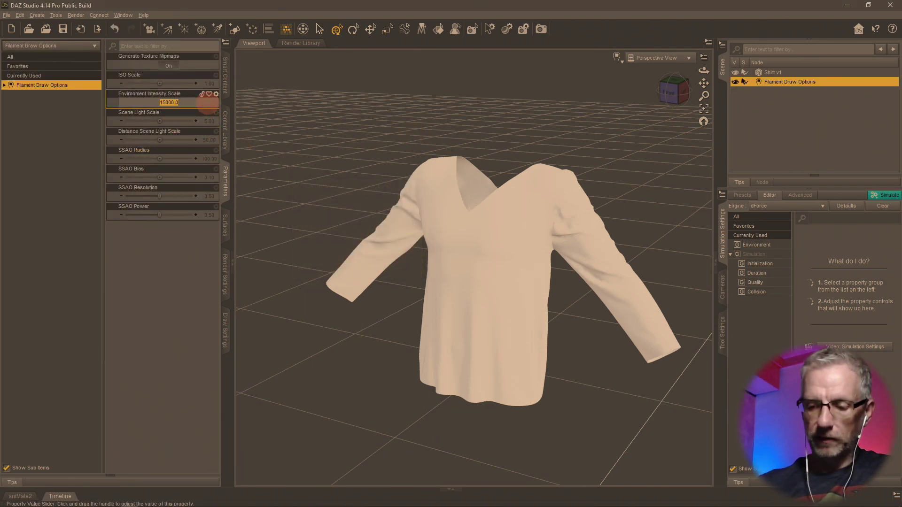
Set Environment Intensity Scale to 4000 and inspect the shirt's shading.
type("4000")
key("Return")
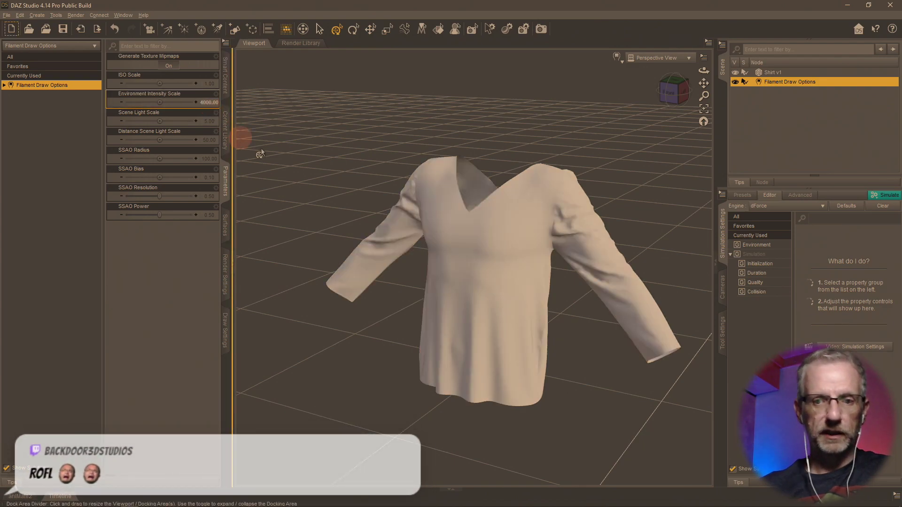
mouse_move(399, 336)
left_mouse_down("alt")
mouse_move(405, 331)
mouse_move(387, 332)
mouse_move(425, 326)
mouse_move(399, 333)
left_mouse_up("alt")
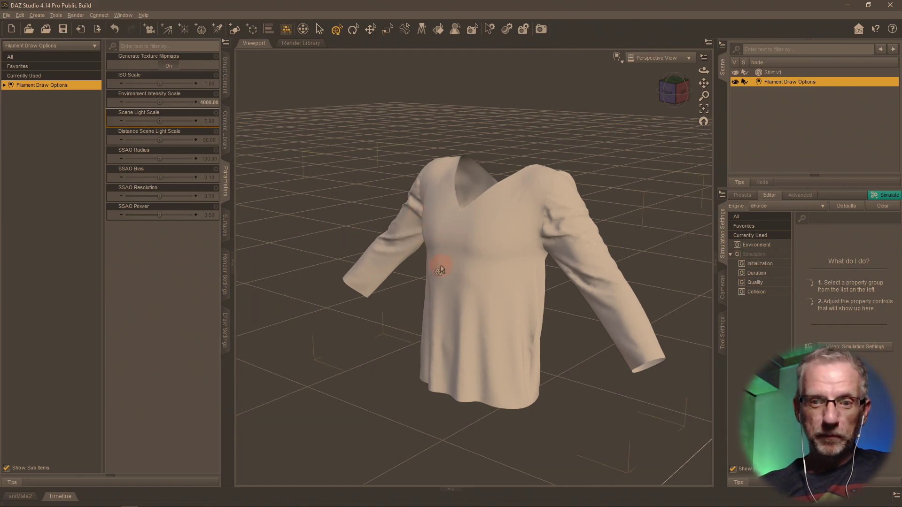
left_click_drag(440, 270, 422, 292, "alt")
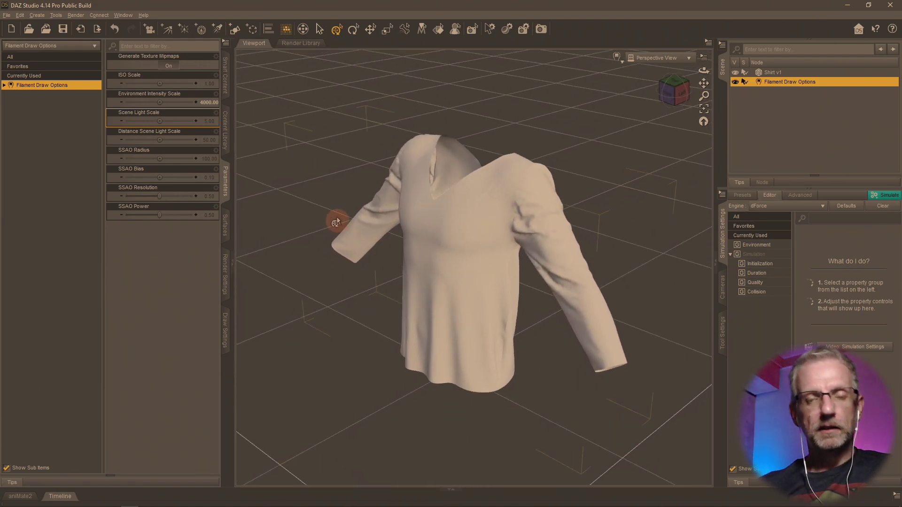
With Shirt v1 selected and Filter By Context off, load Genesis 8 Male Dev Load.
left_click(226, 76)
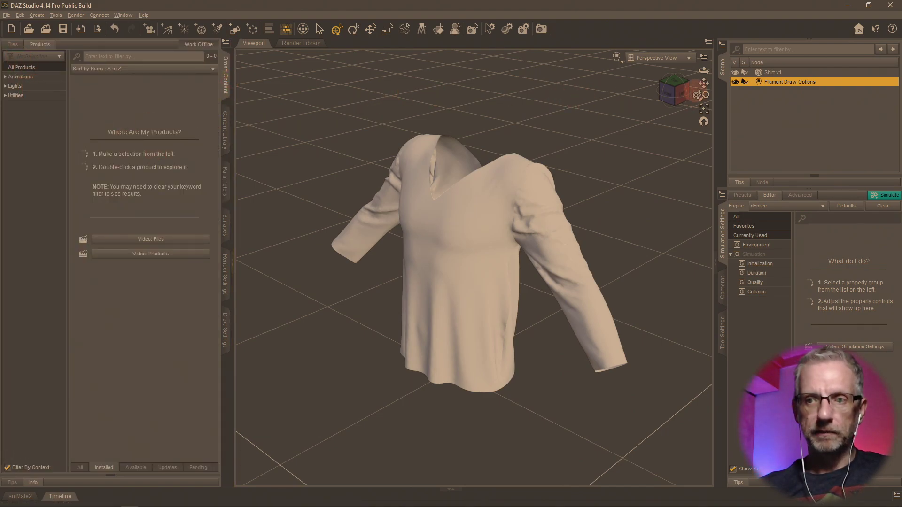
left_click(784, 73)
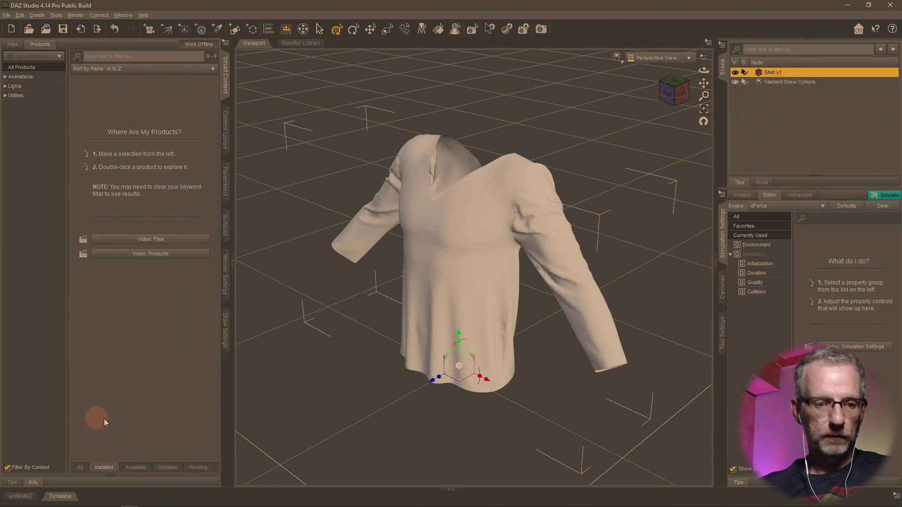
left_click(7, 467)
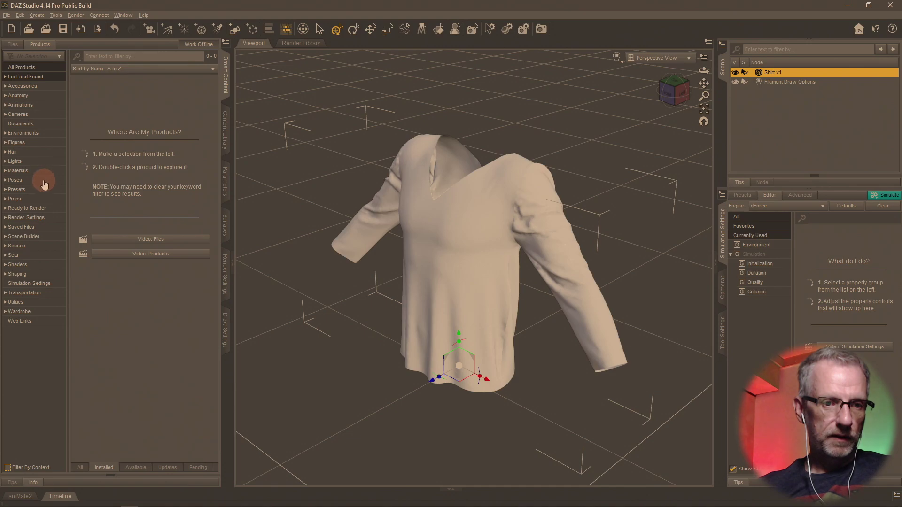
left_click(49, 144)
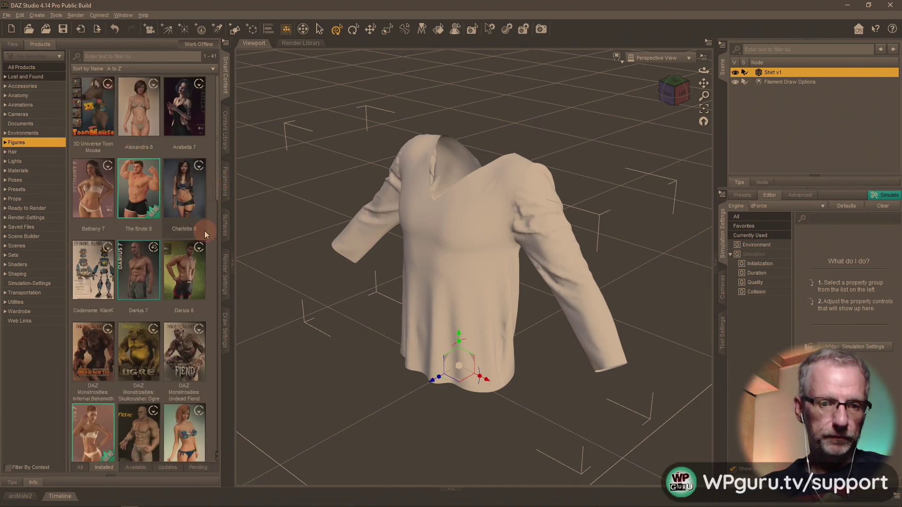
left_click(88, 348)
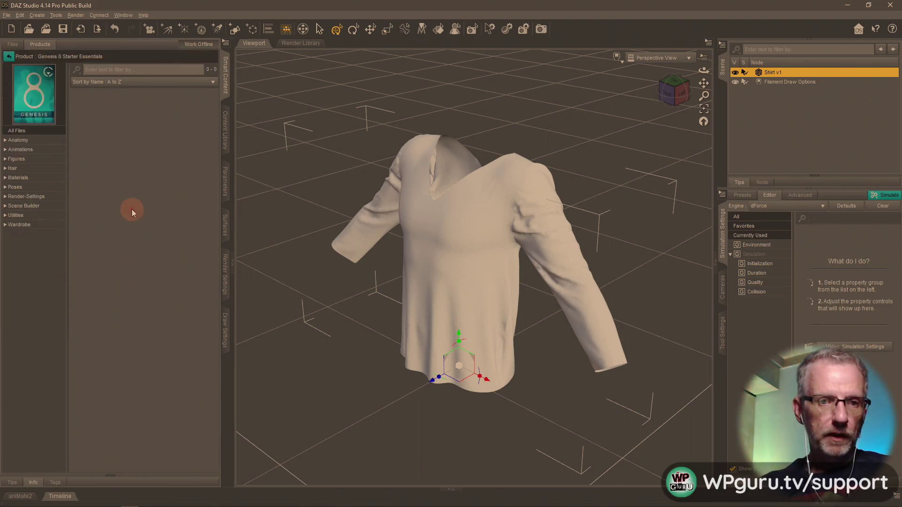
left_click(55, 160)
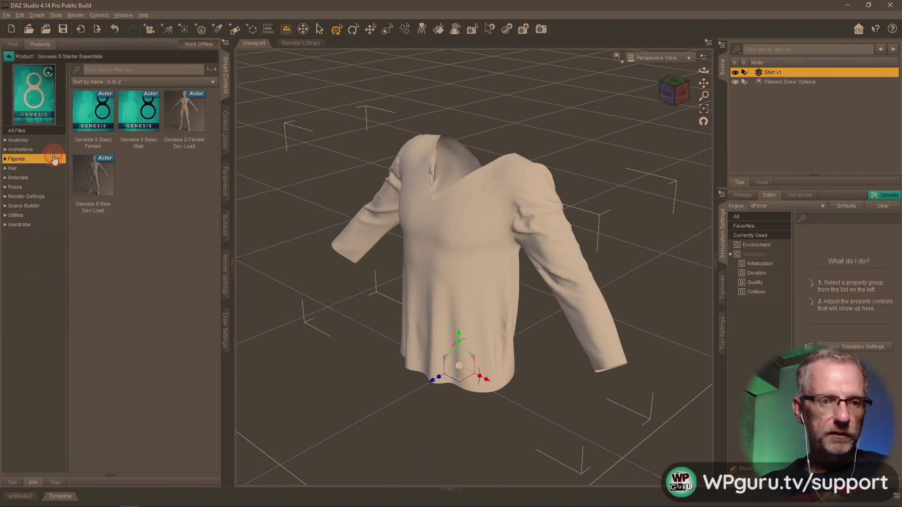
left_click(93, 174)
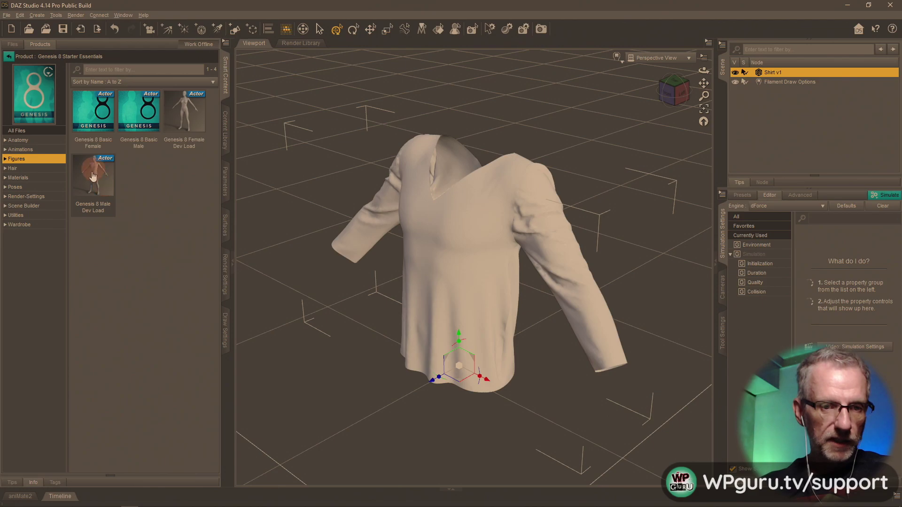
left_click(98, 187)
double_click(97, 187)
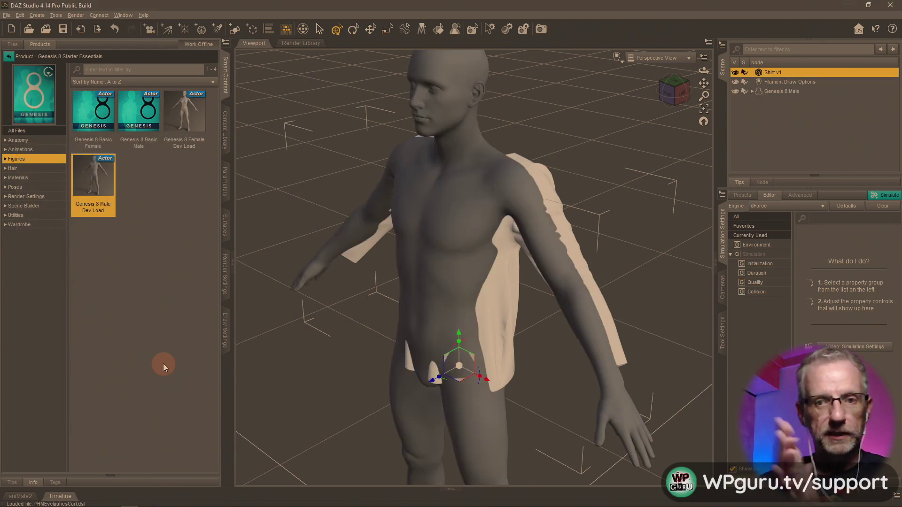
left_click_drag(415, 358, 475, 290, "alt")
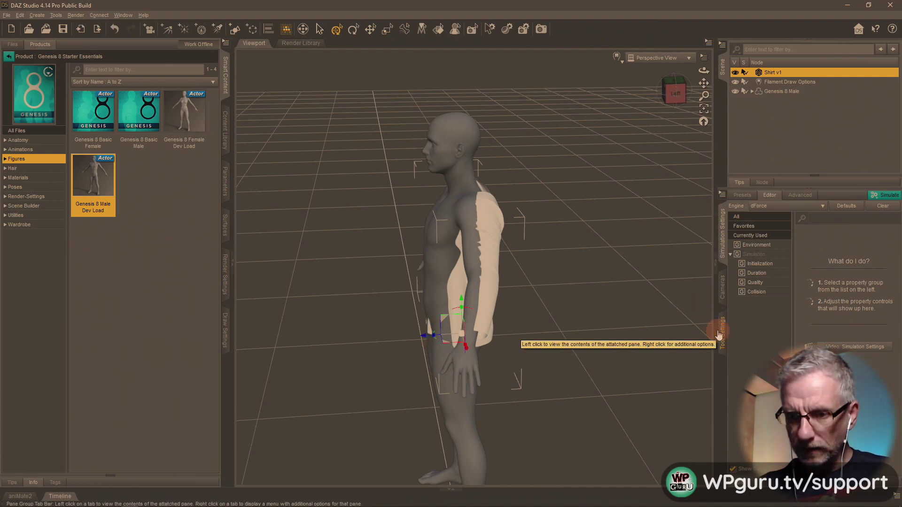
Set Shirt v1's Z Translate to 5.37 so it covers the figure's torso.
left_click(225, 183)
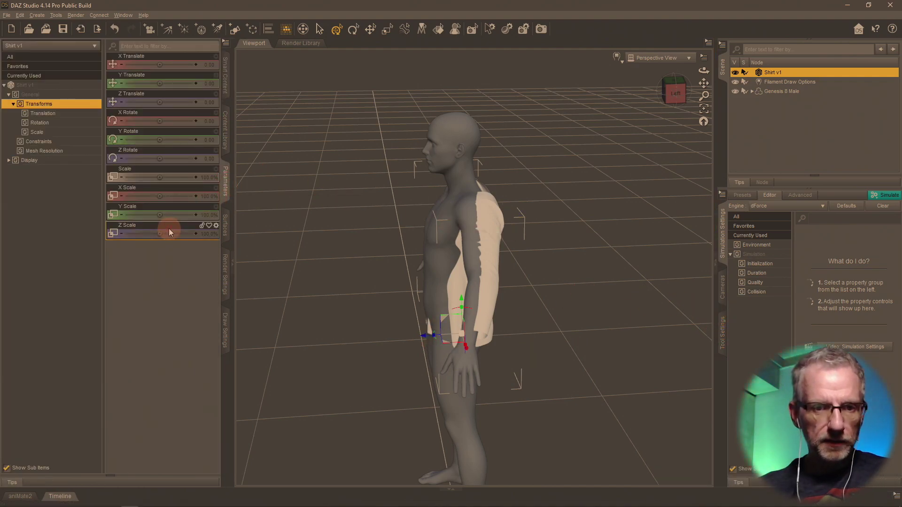
mouse_move(246, 334)
left_mouse_down()
mouse_move(399, 364)
mouse_move(415, 339)
left_mouse_up()
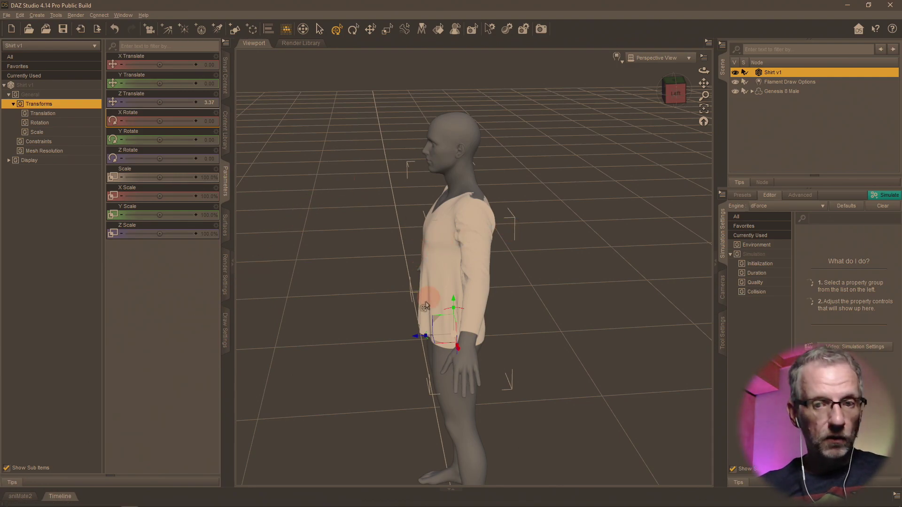
mouse_move(382, 316)
left_mouse_down("alt")
mouse_move(382, 367)
mouse_move(377, 325)
mouse_move(376, 332)
left_mouse_up("alt")
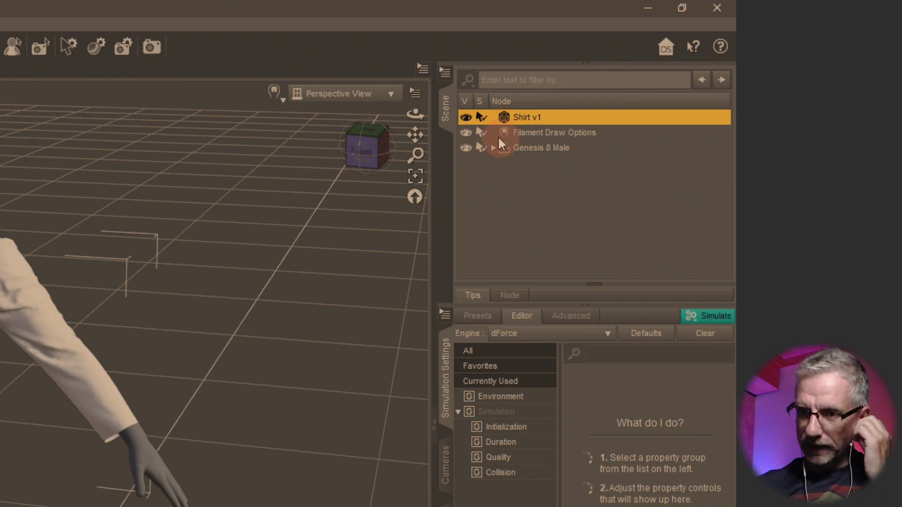
Launch the Transfer Utility from the Scene pane's Assets menu and bring it into view.
left_click(445, 72)
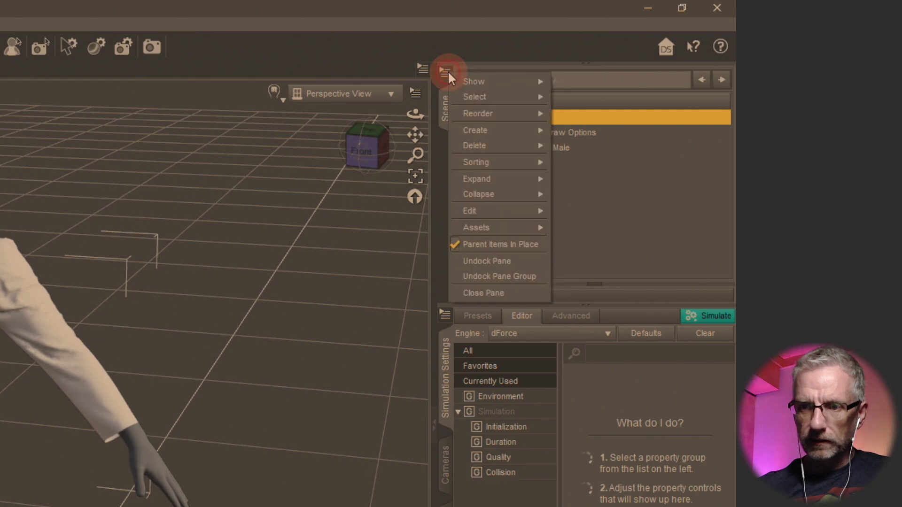
left_click(489, 131)
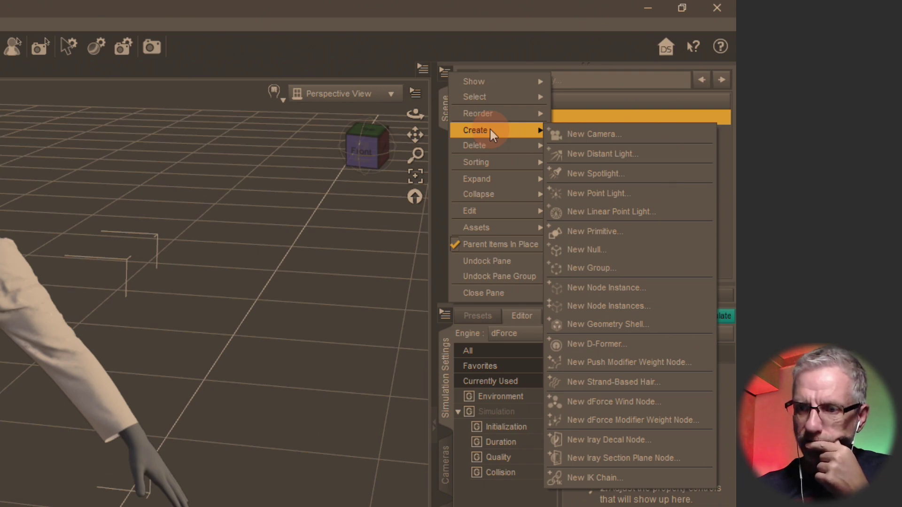
left_click(512, 210)
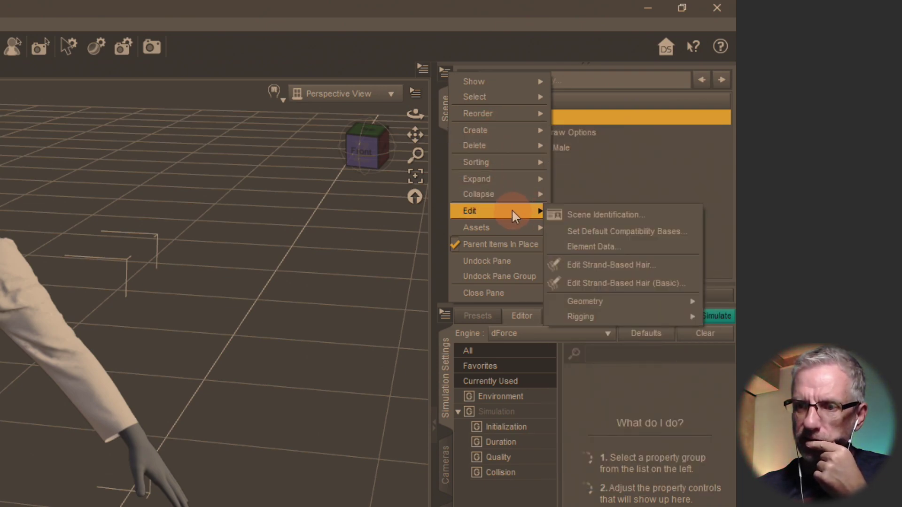
mouse_move(515, 227)
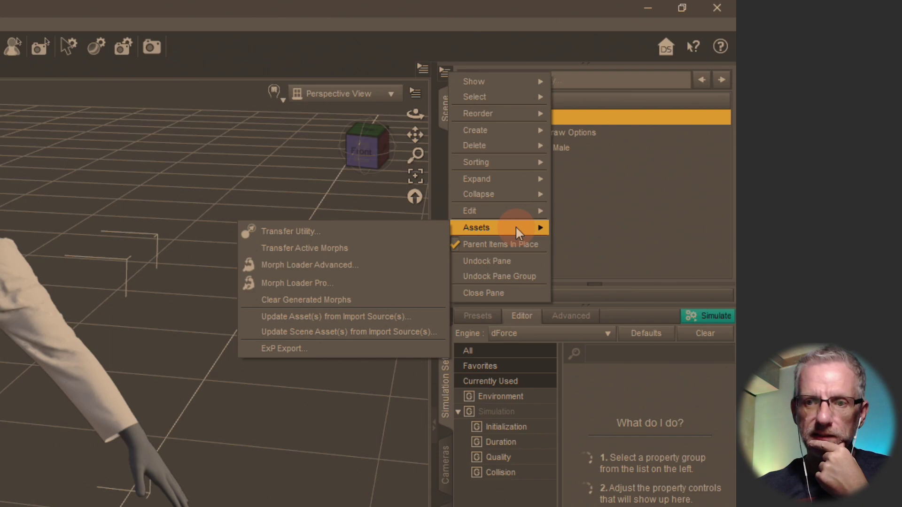
left_click(405, 235)
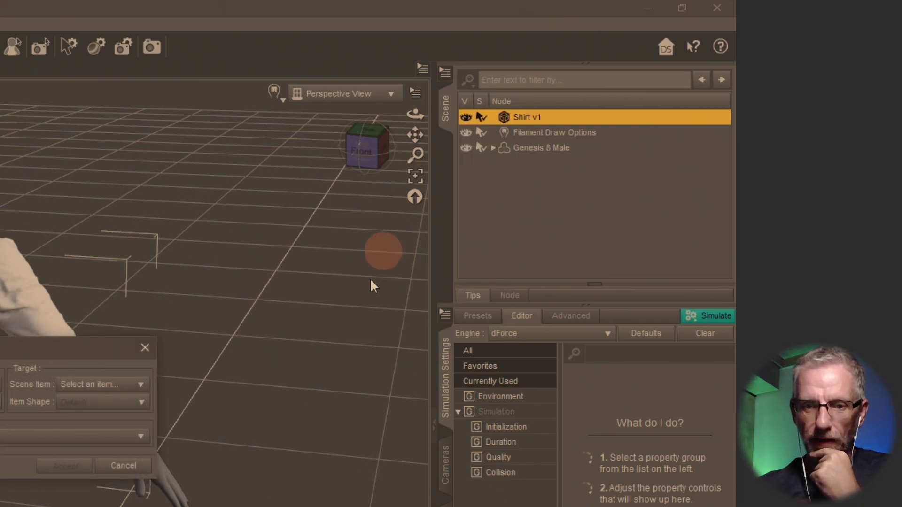
left_click_drag(48, 348, 317, 90)
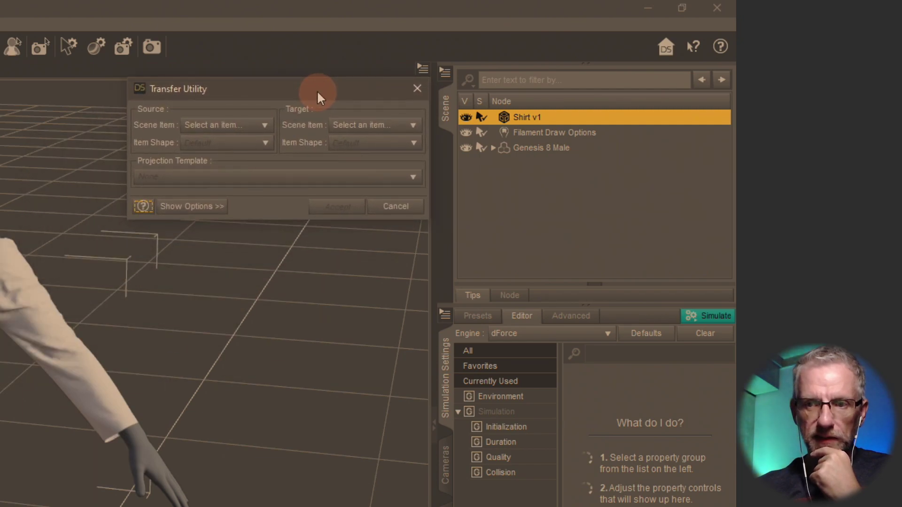
Set source Genesis 8 Male, target Shirt v1, and the Dresses/Knee-Length projection template.
left_click(258, 125)
left_click(238, 174)
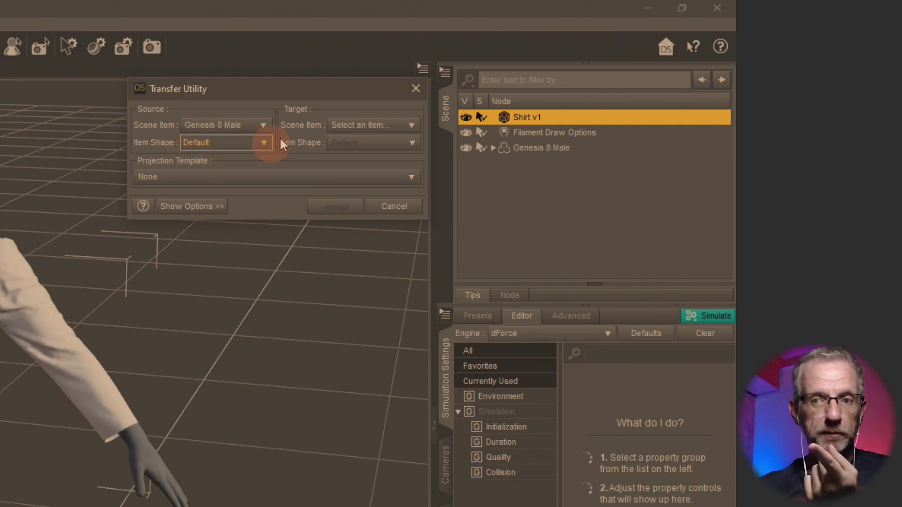
left_click(384, 125)
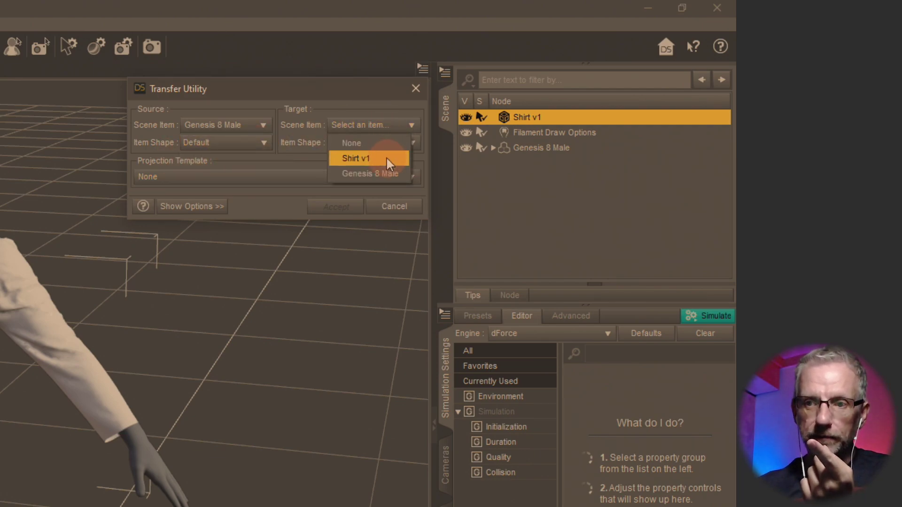
left_click(386, 157)
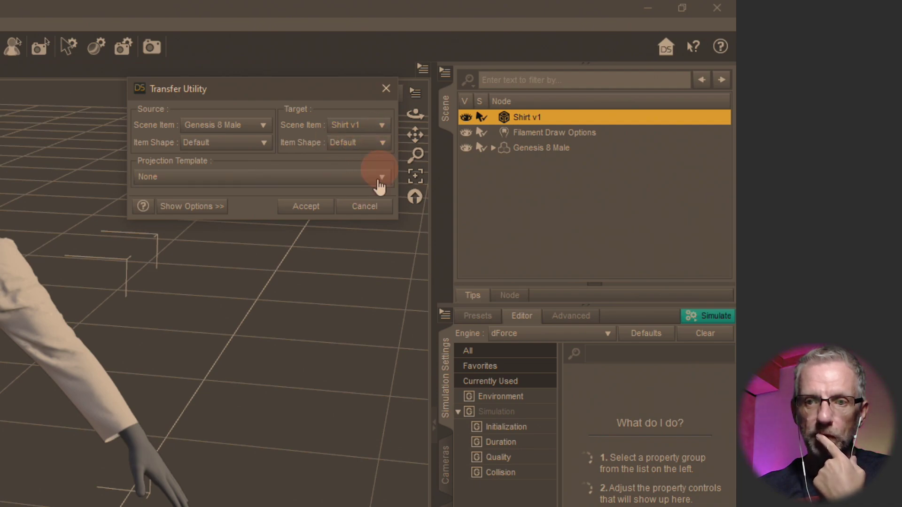
left_click(291, 187)
mouse_move(190, 215)
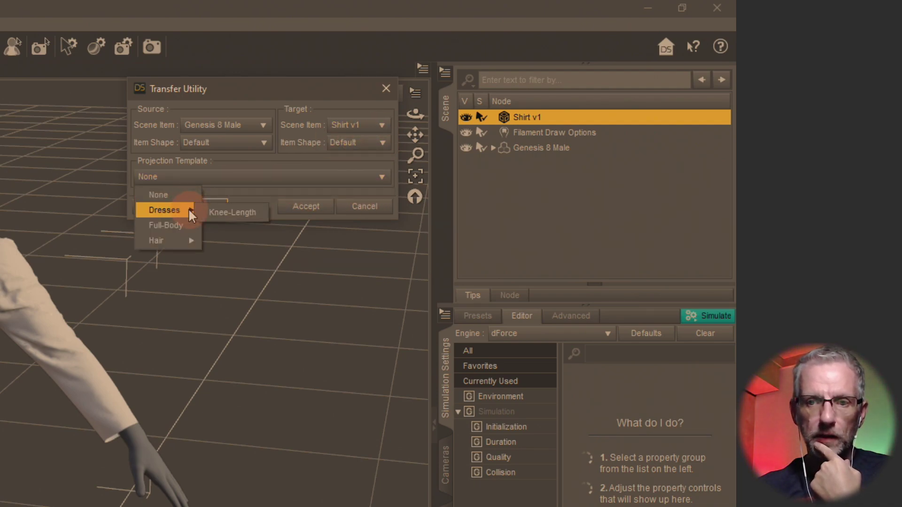
left_click(233, 214)
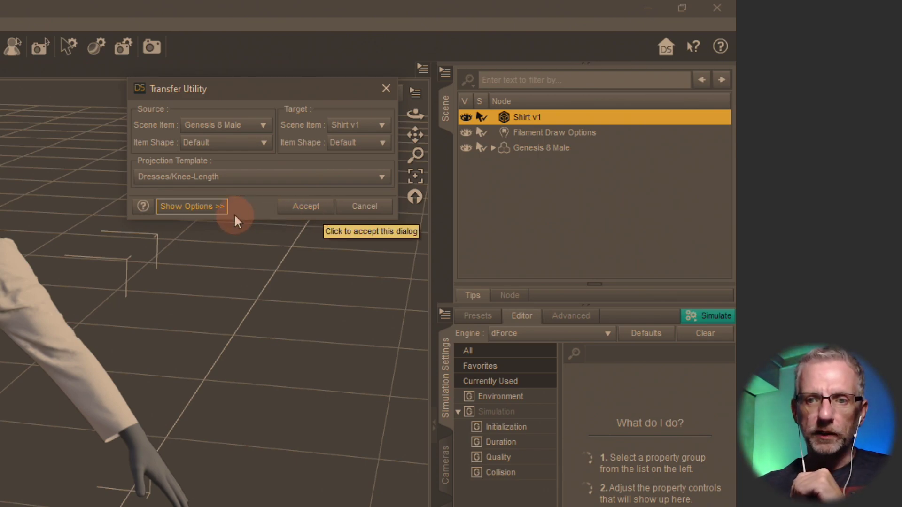
left_click(210, 207)
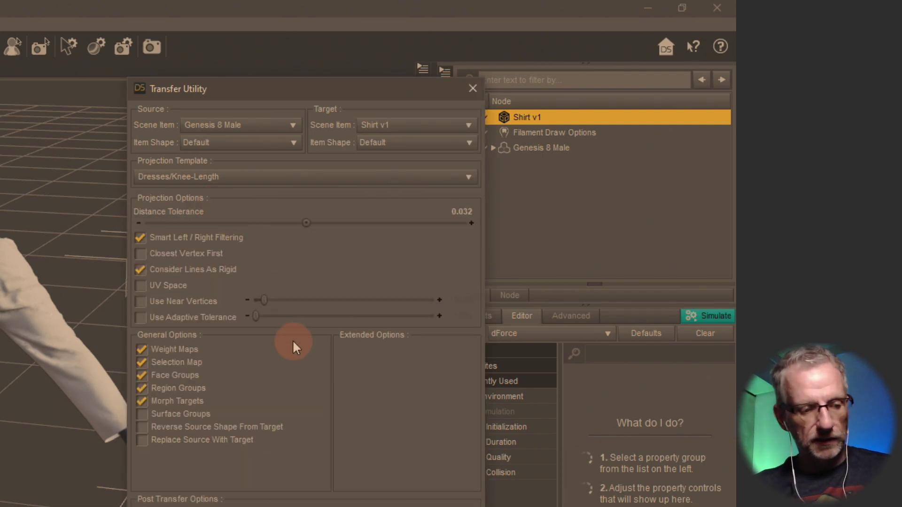
Turn off Parent To Source Figure, enable Add Smoothing Modifier, and toggle Smart Left/Right Filtering.
left_click_drag(374, 92, 355, 27)
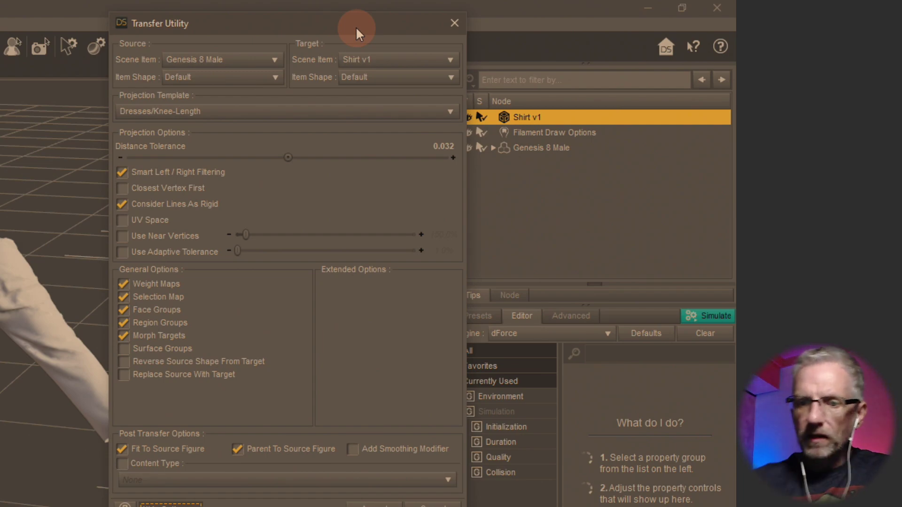
left_click(152, 451)
left_click(259, 451)
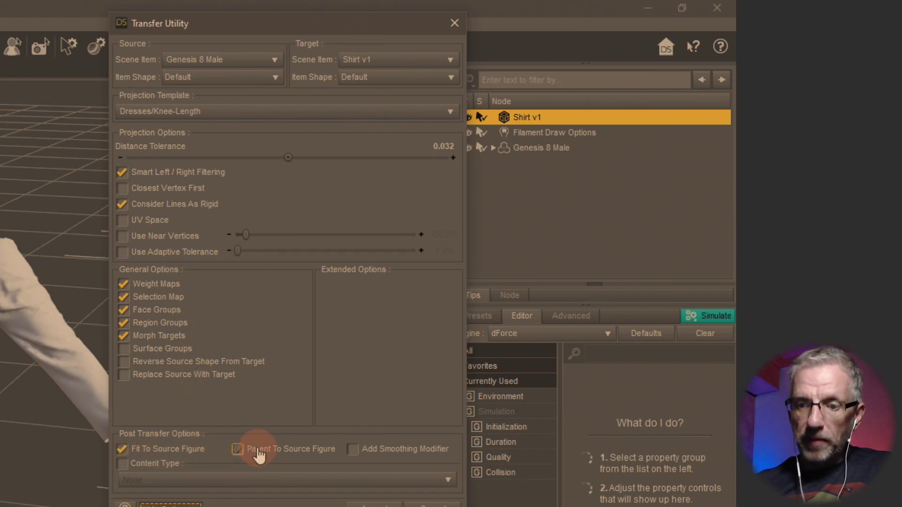
left_click(239, 452)
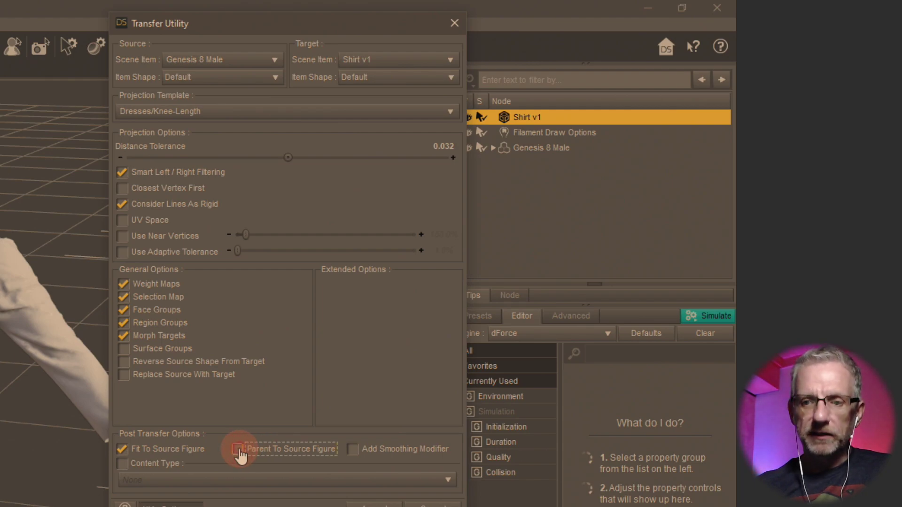
left_click(375, 453)
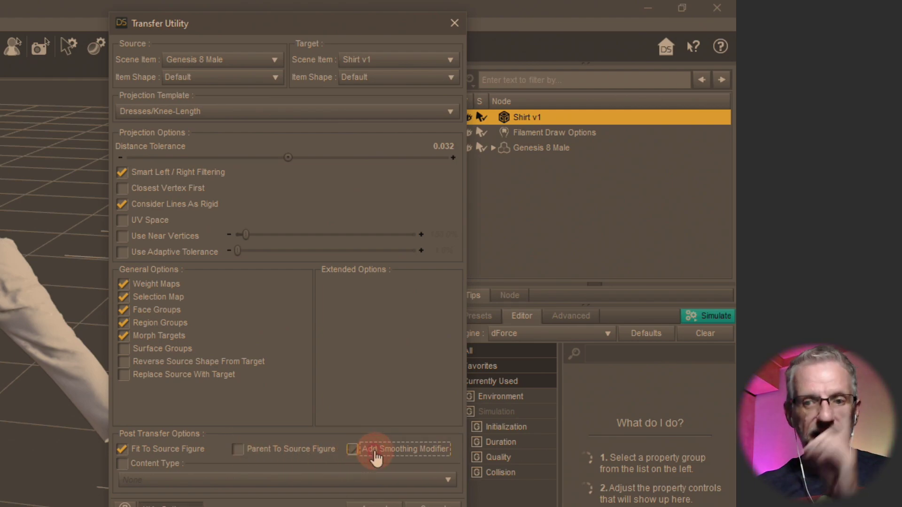
left_click(259, 452)
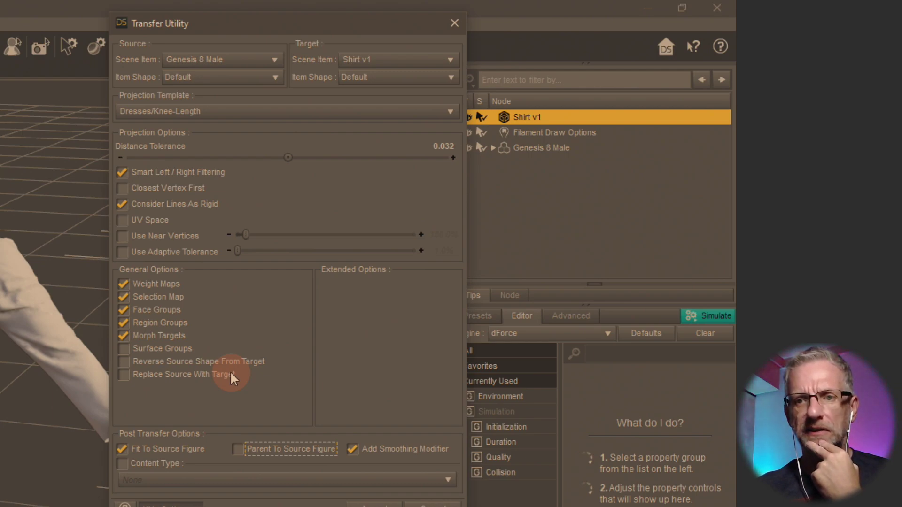
left_click(121, 173)
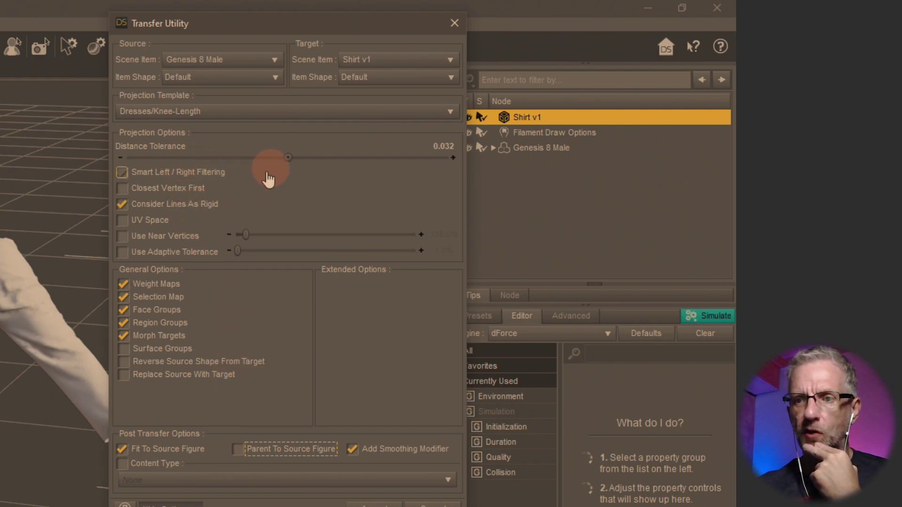
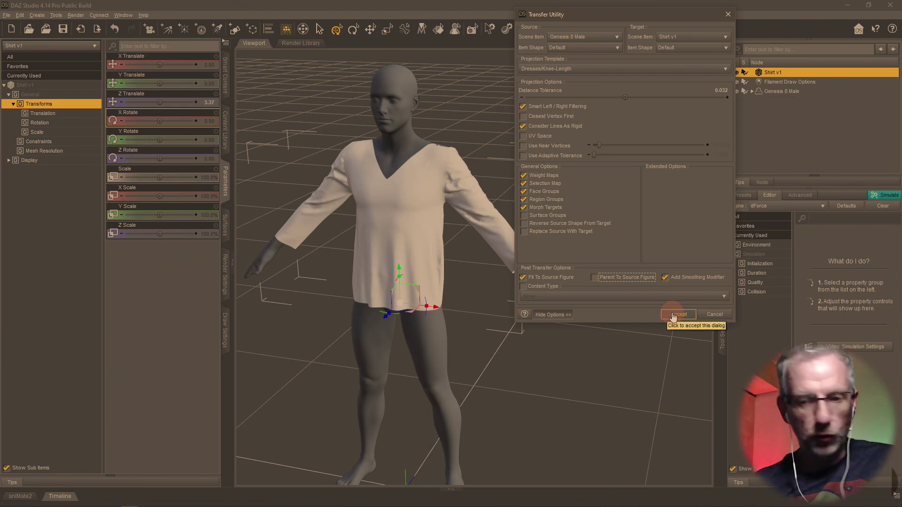
Accept the rigging transfer onto Shirt v1 and orbit to inspect the torn, displaced shirt.
left_click(677, 314)
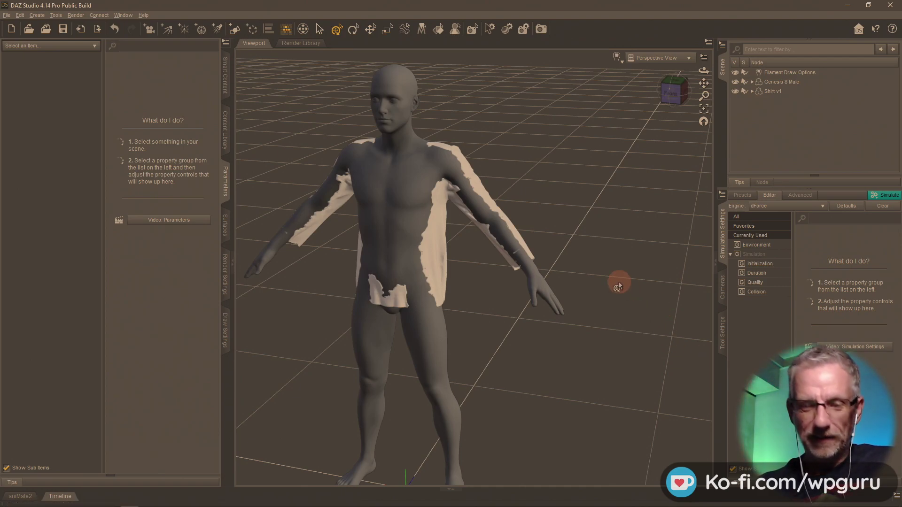
left_click_drag(618, 286, 637, 198)
Fit Shirt v1 to Genesis 8 Male with Parent To Target enabled.
left_click(777, 92)
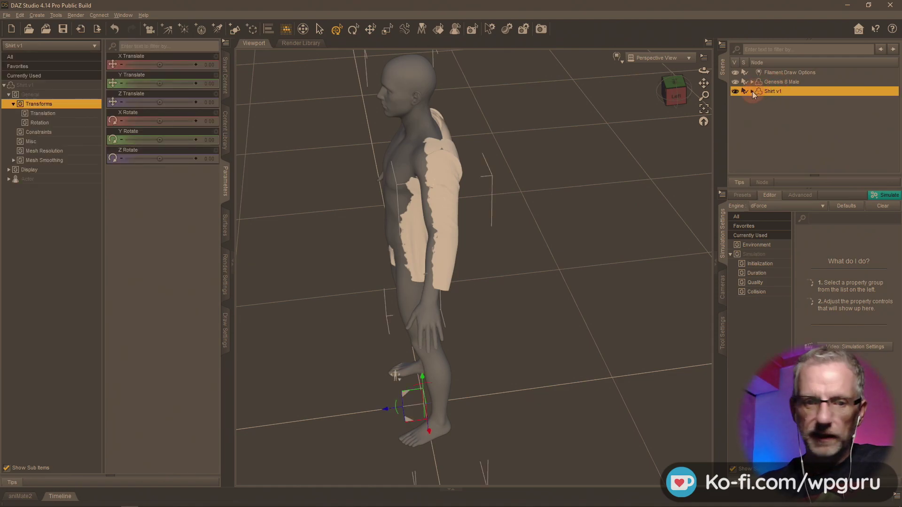
right_click(786, 91)
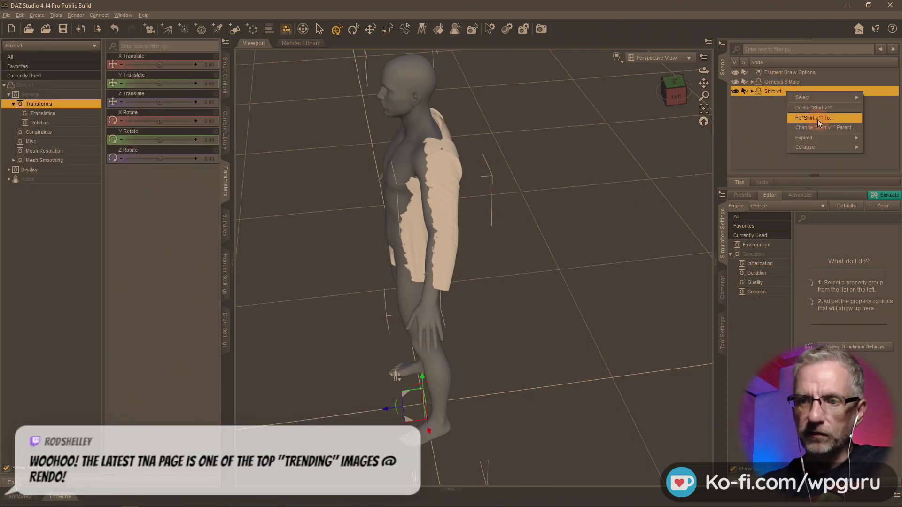
left_click(842, 126)
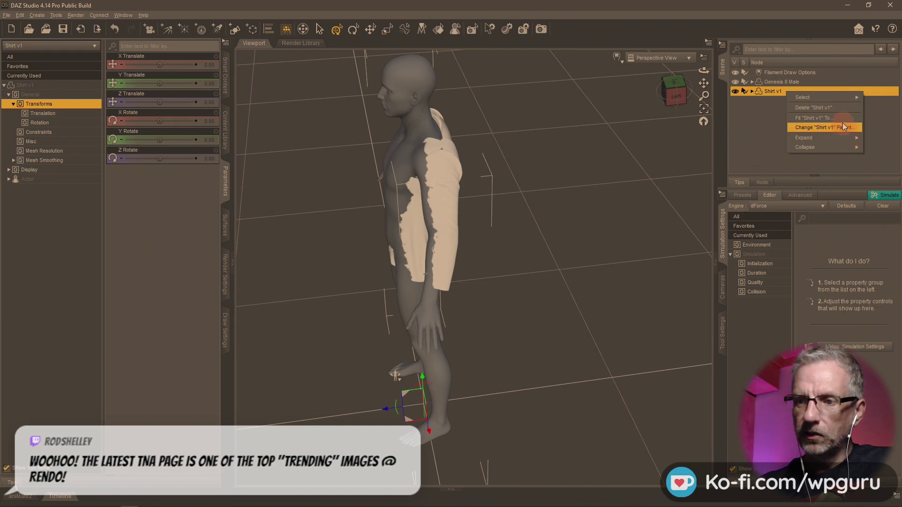
left_click(841, 118)
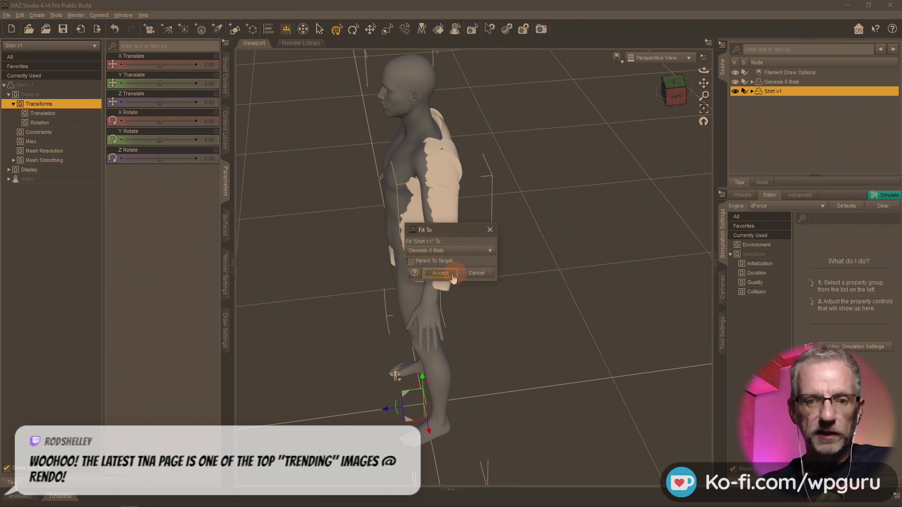
left_click(436, 260)
left_click(444, 276)
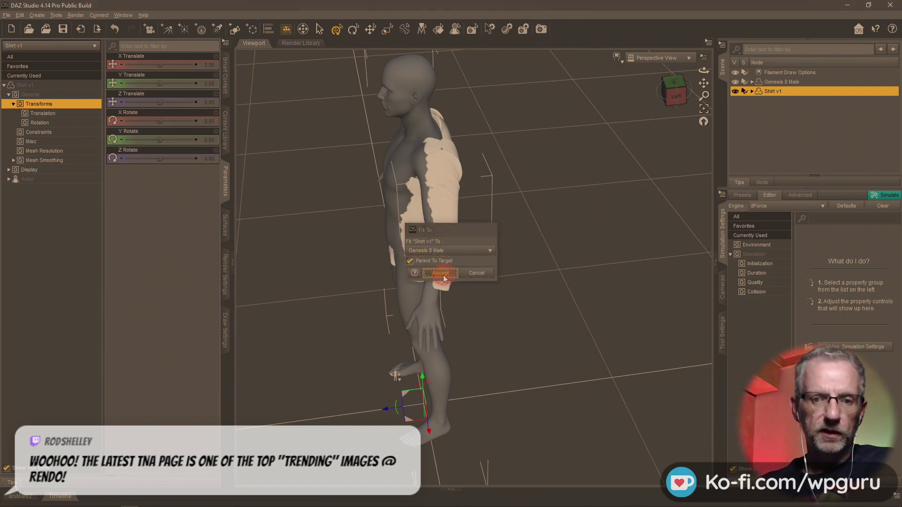
mouse_move(415, 242)
left_mouse_down("alt")
mouse_move(402, 248)
mouse_move(420, 247)
mouse_move(408, 245)
mouse_move(415, 258)
mouse_move(420, 249)
left_mouse_up("alt")
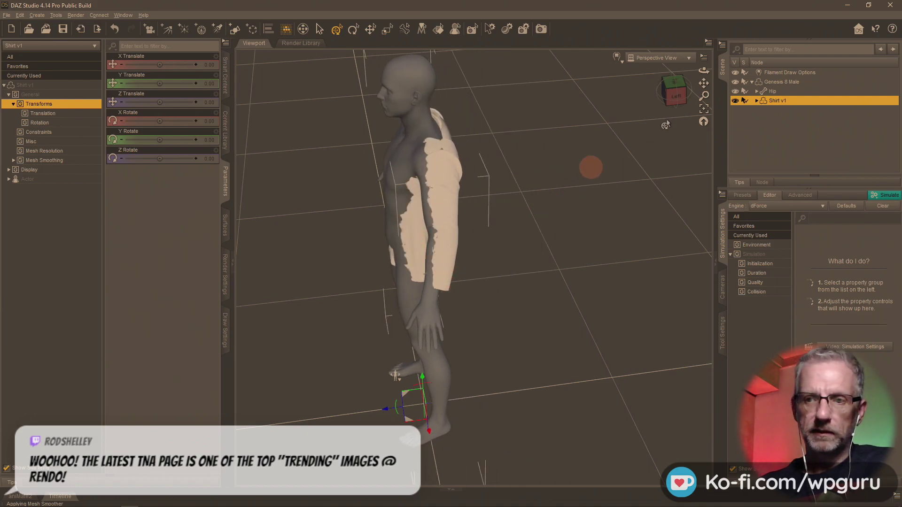
Select Genesis 8 Male, view it from a front three-quarter angle, then go to Marvelous Designer.
left_click(784, 84)
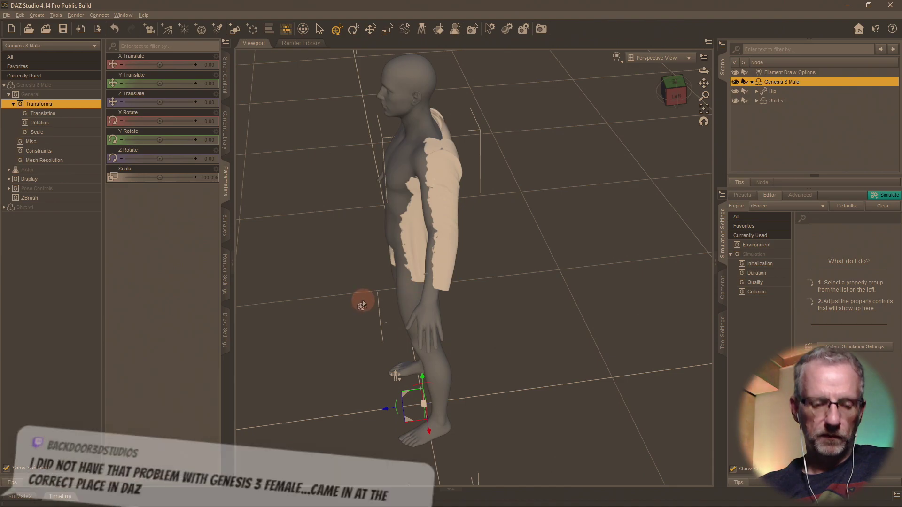
left_click_drag(361, 305, 362, 301, "alt")
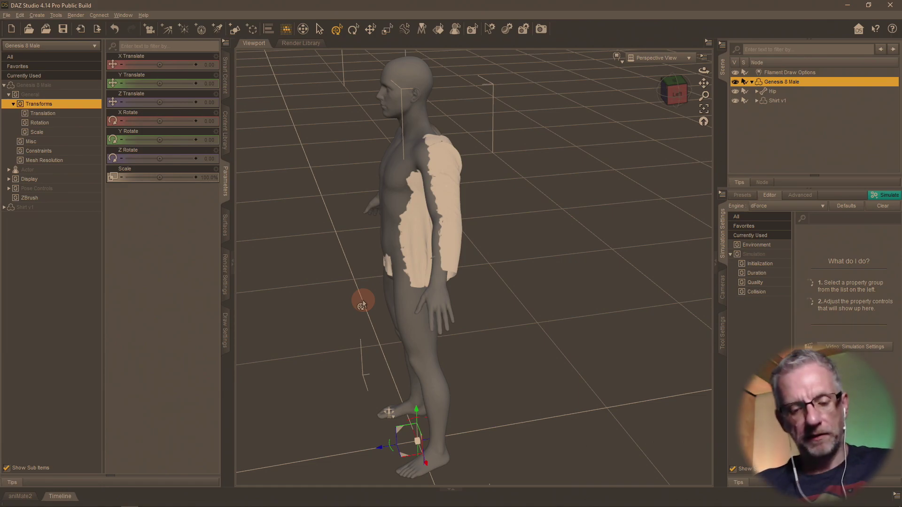
key("alt+Tab")
key("alt+Tab")
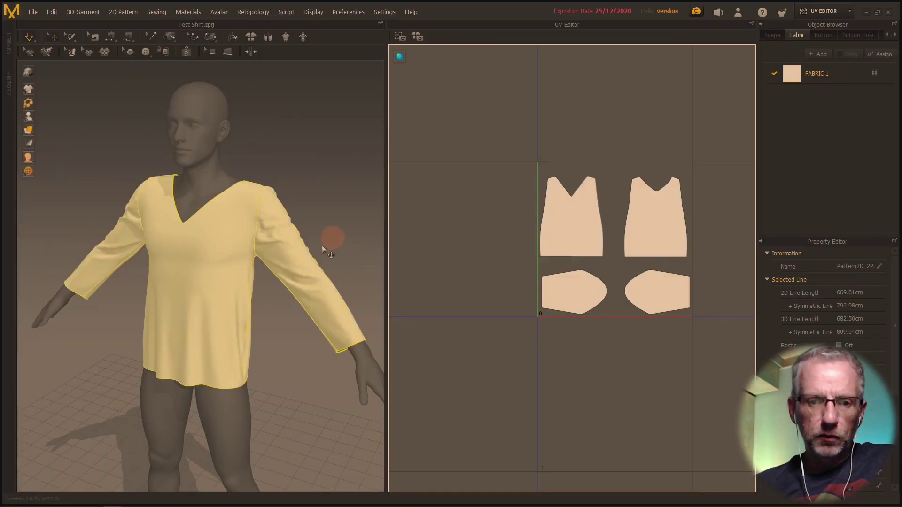
Move the Marvelous Designer avatar to the scene centre.
left_click(221, 430)
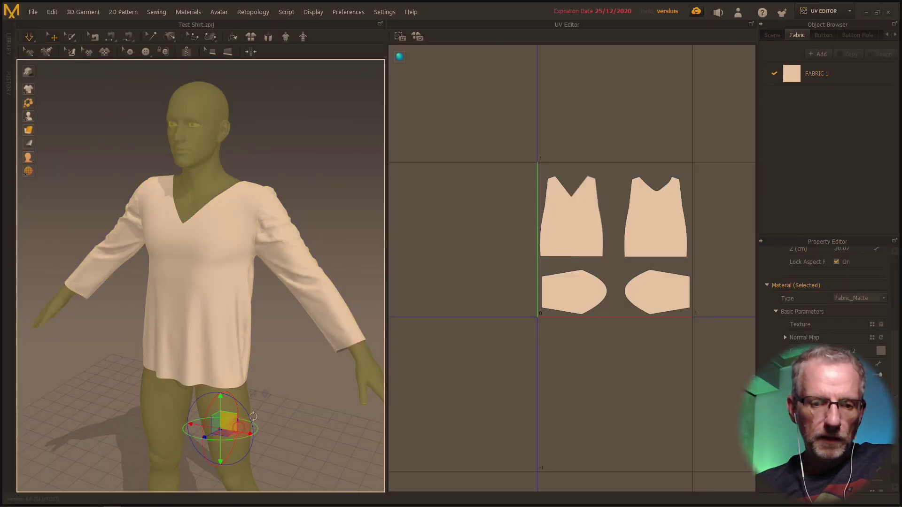
right_click_drag(282, 410, 254, 416)
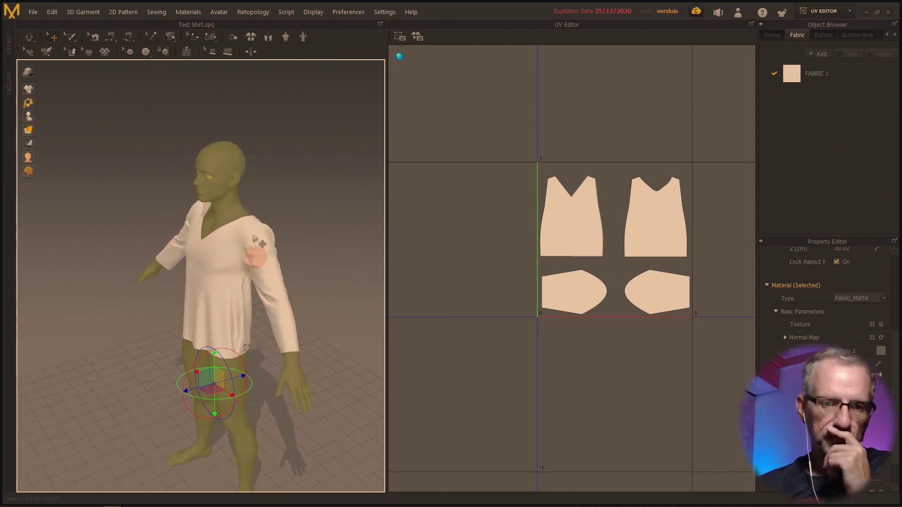
right_click(230, 219)
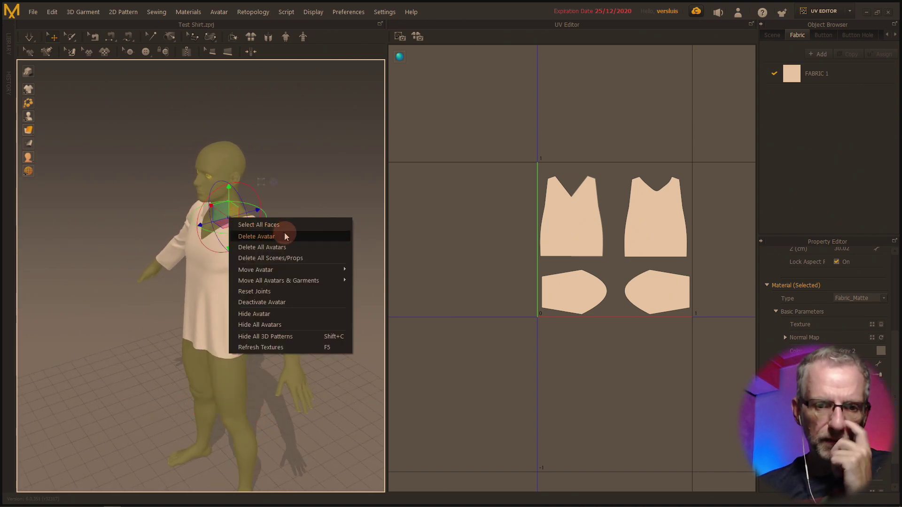
mouse_move(299, 273)
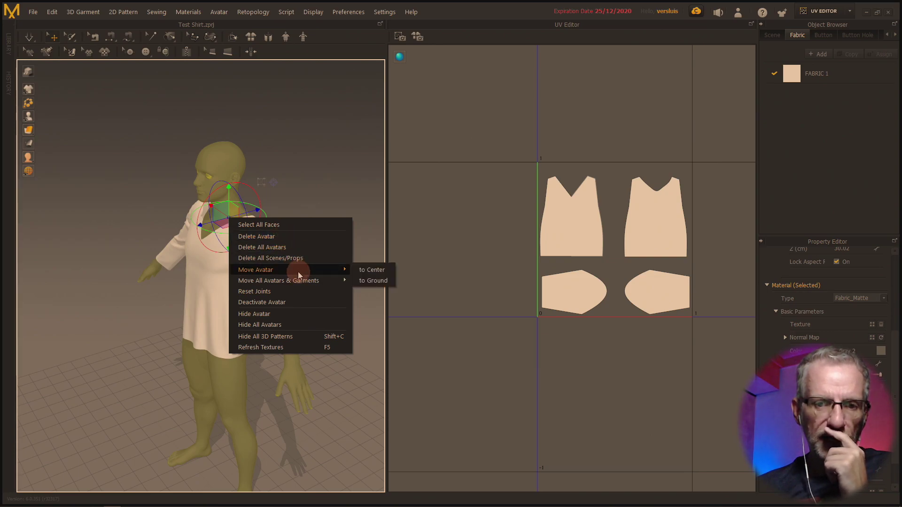
left_click(372, 270)
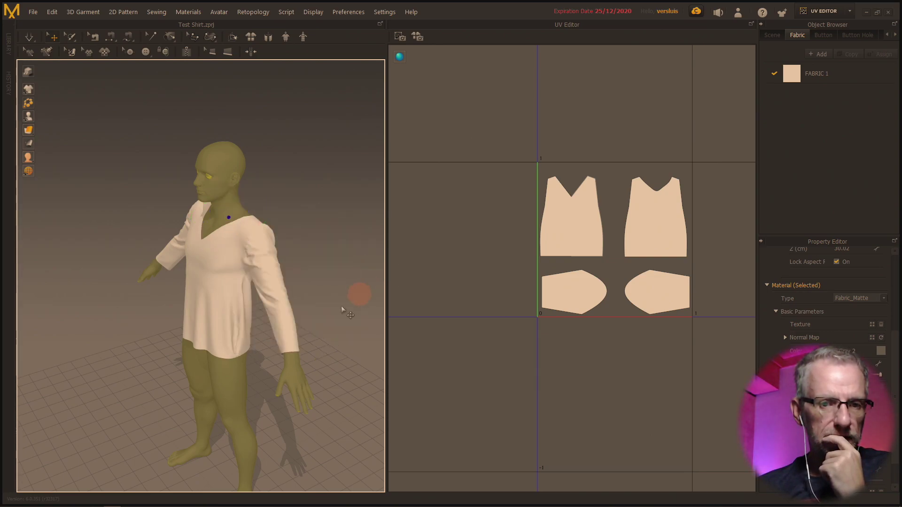
mouse_move(312, 332)
right_mouse_down()
mouse_move(293, 347)
mouse_move(285, 335)
mouse_move(306, 318)
right_mouse_up()
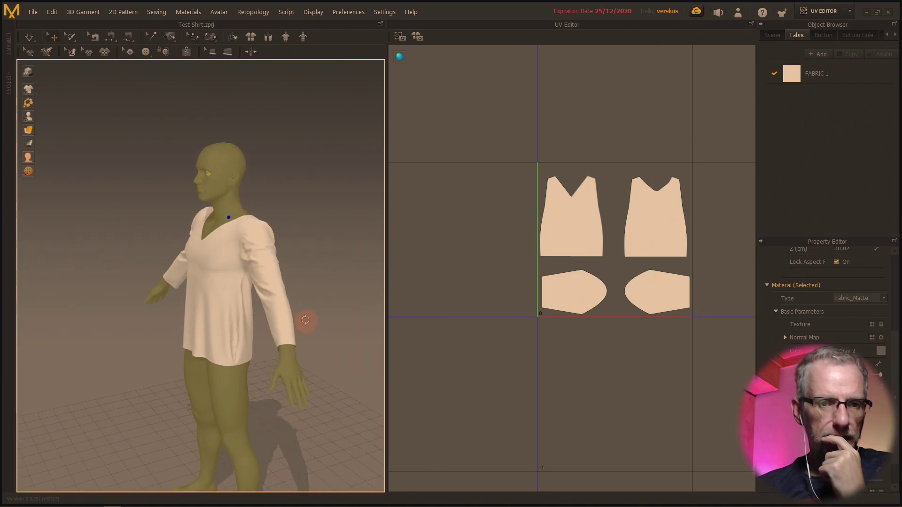
Reset the avatar's joints to rest pose, then return to DAZ Studio.
right_click(238, 386)
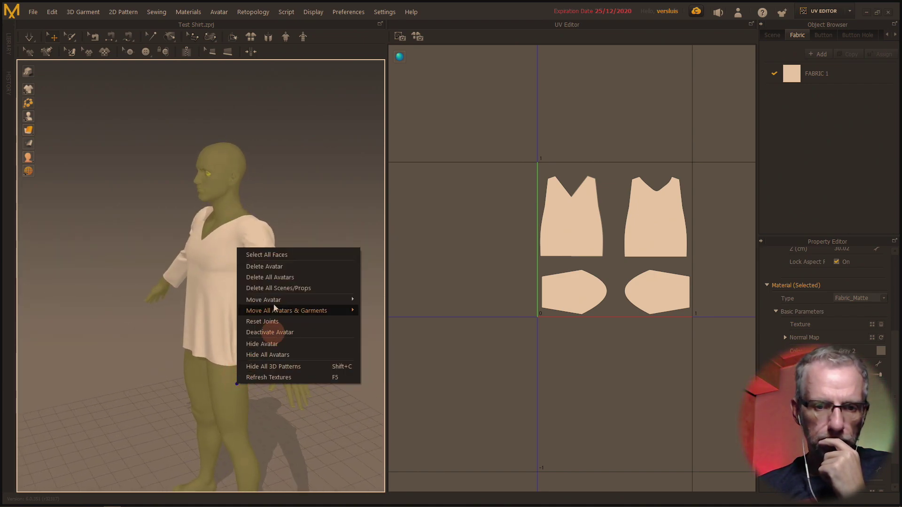
left_click(328, 322)
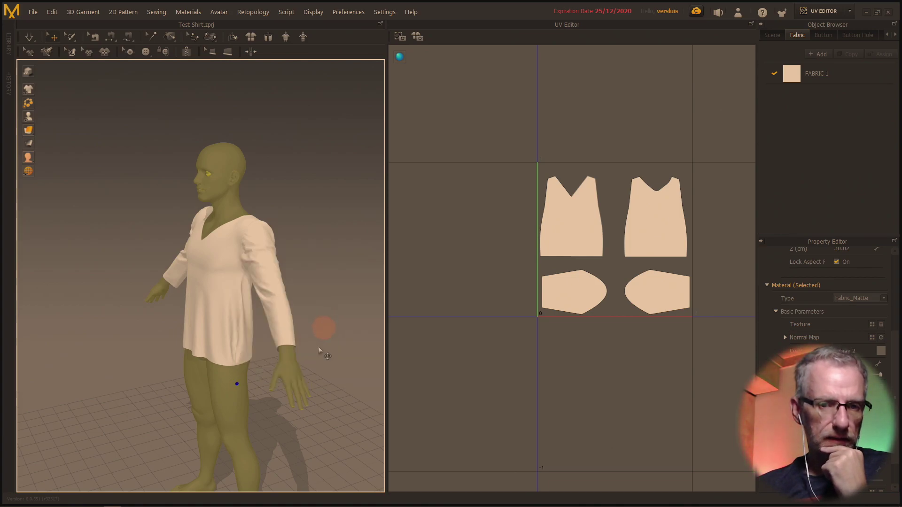
right_click(237, 407)
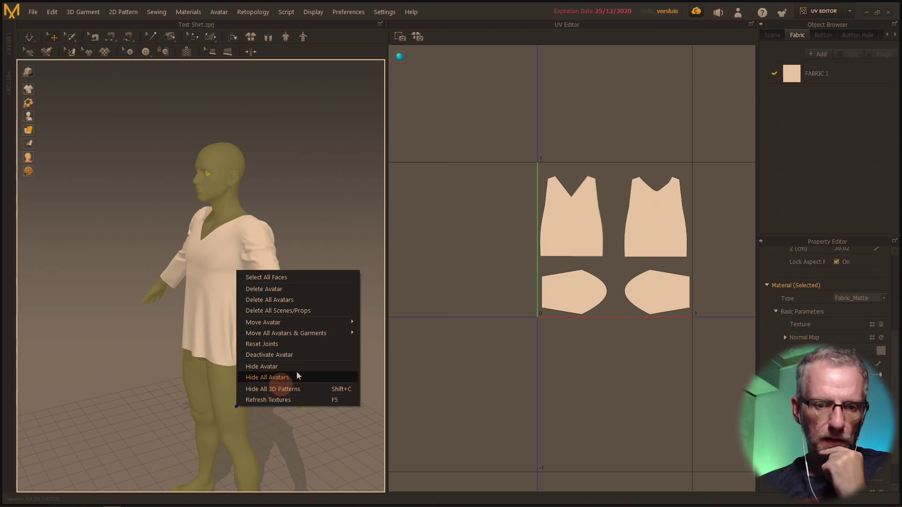
mouse_move(322, 338)
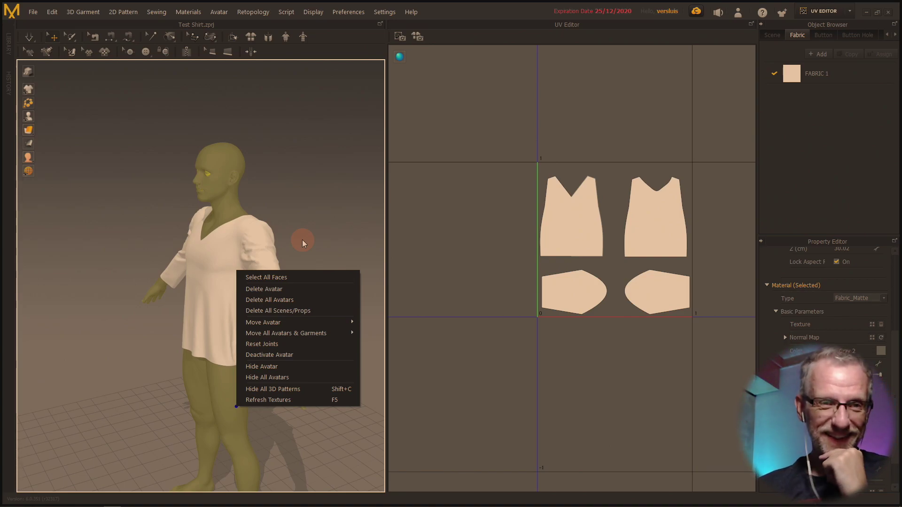
left_click(206, 13)
mouse_move(284, 14)
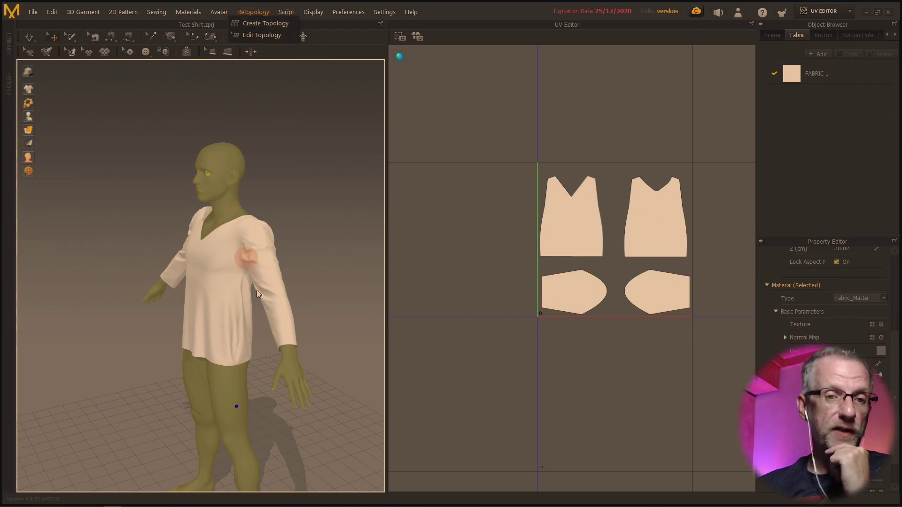
right_click_drag(228, 366, 278, 359)
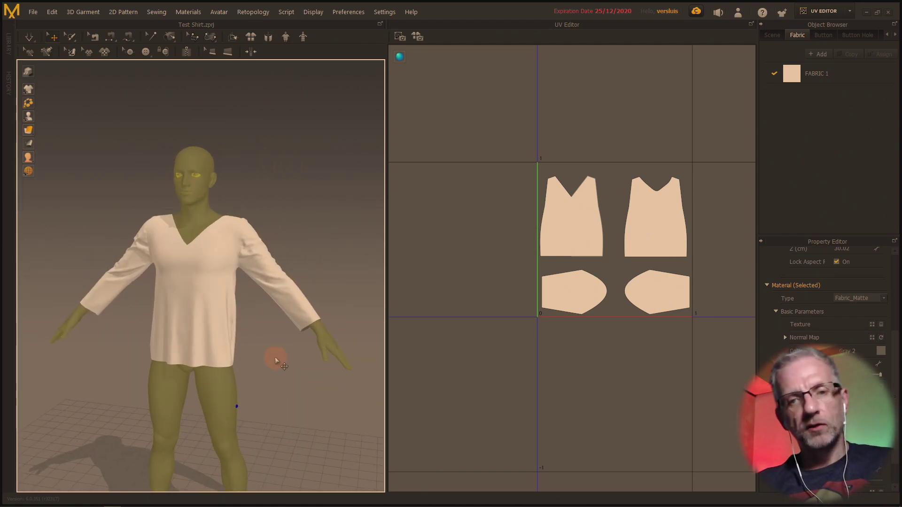
key("alt+Tab")
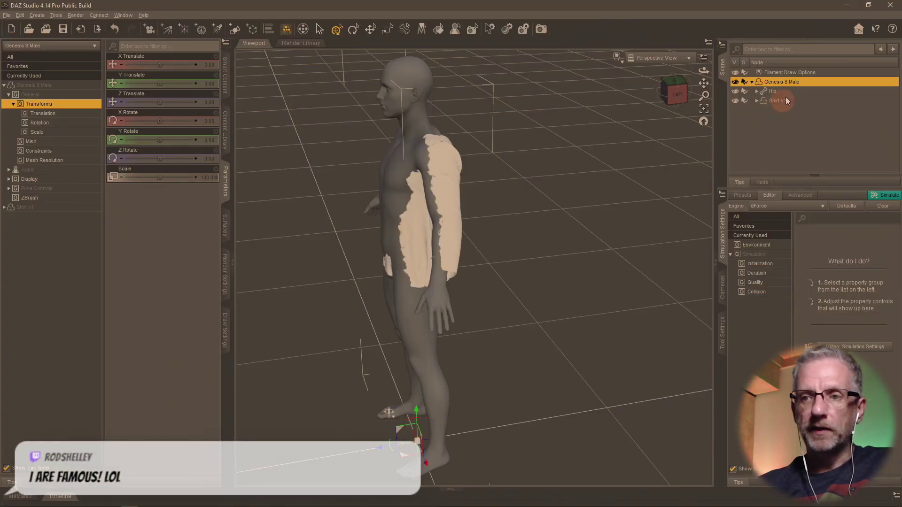
Delete the existing Shirt v1 and select Genesis 8 Male.
left_click(786, 103)
key("Delete")
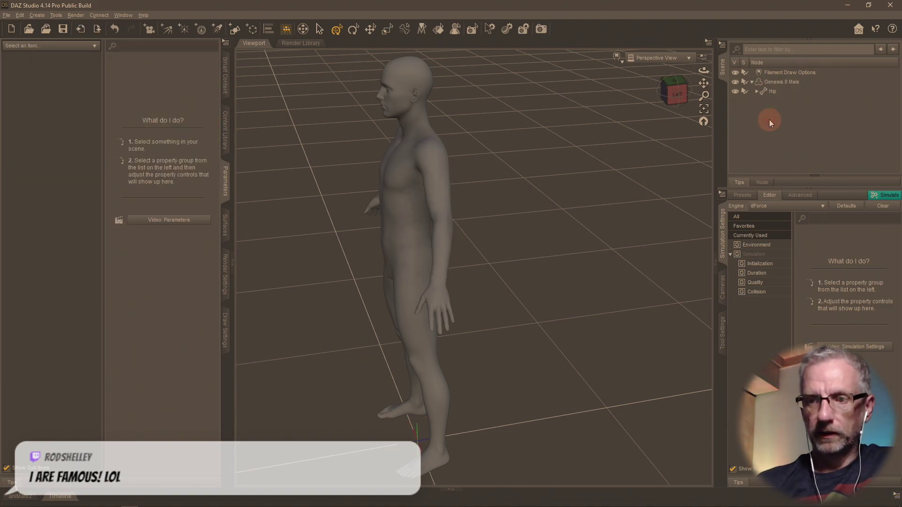
left_click(752, 83)
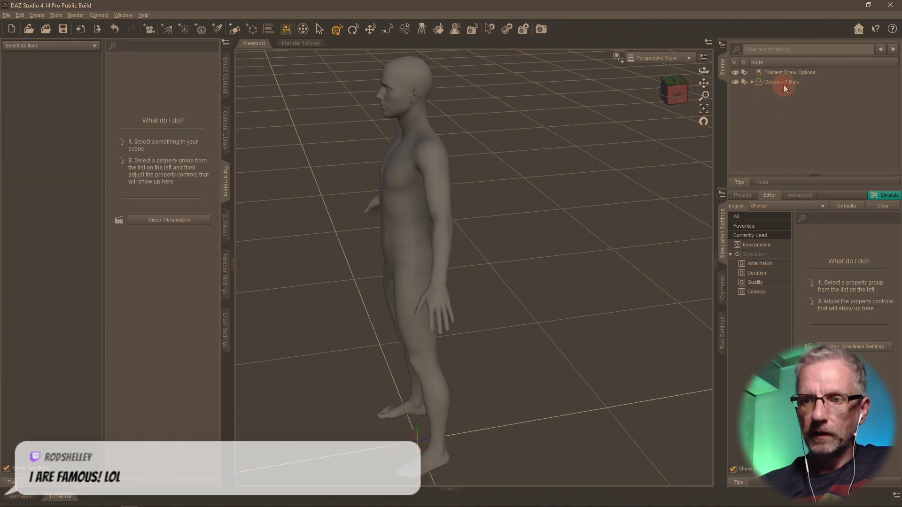
left_click(783, 84)
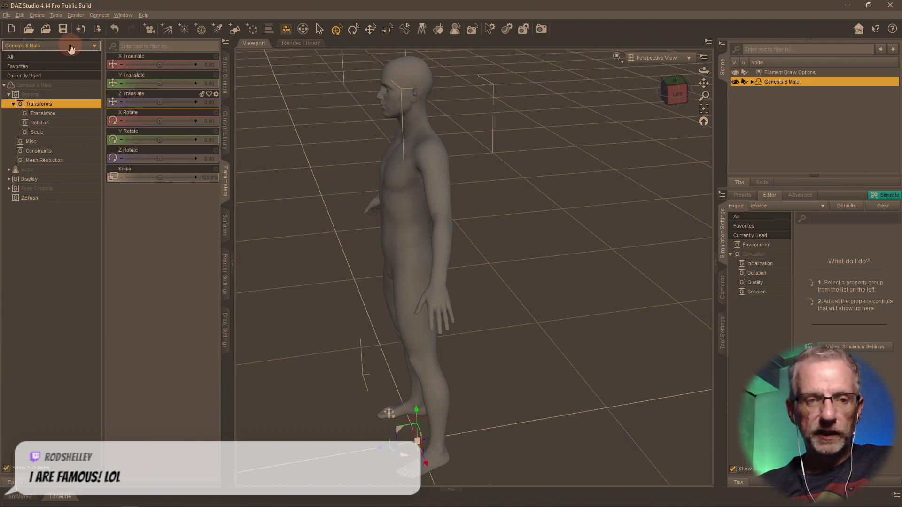
Import Shirt v1.obj with the default OBJ import settings.
left_click(6, 15)
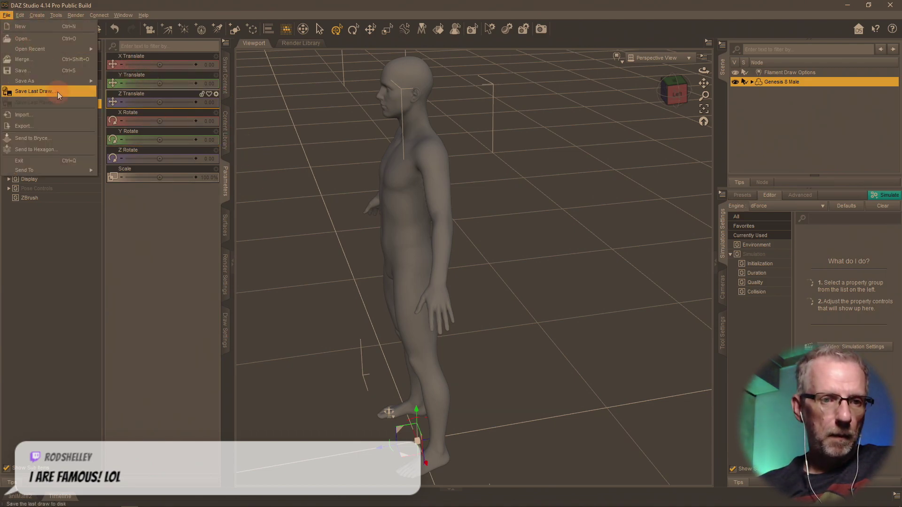
left_click(76, 115)
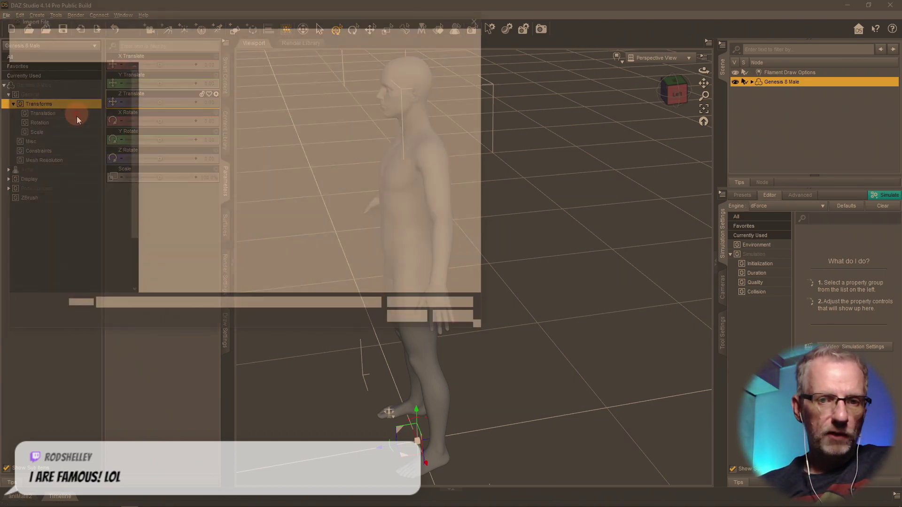
left_click(189, 81)
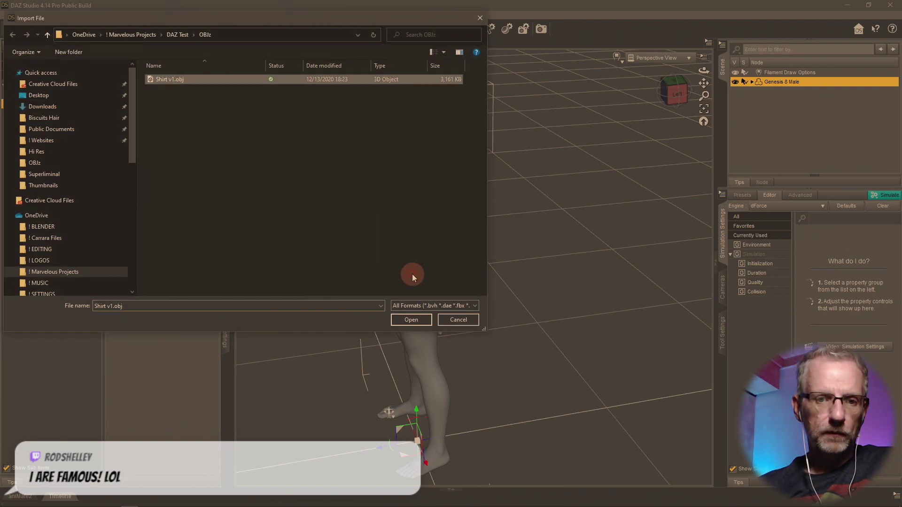
left_click(412, 319)
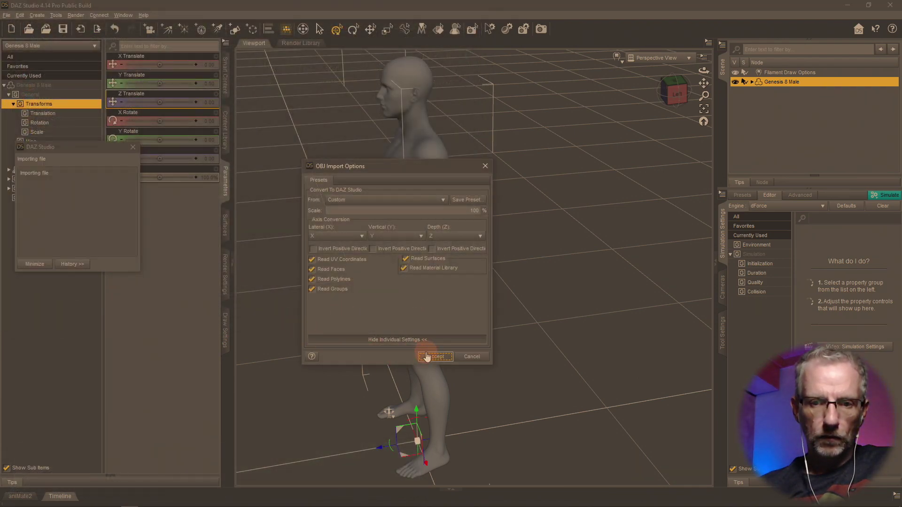
left_click(429, 357)
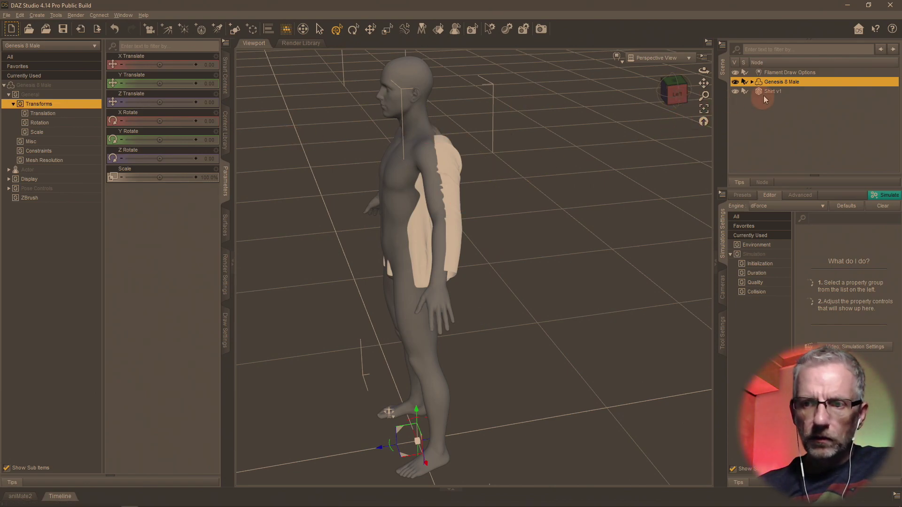
Try changing the shirt's Z Scale and Z Translate, then undo both changes.
left_click(773, 91)
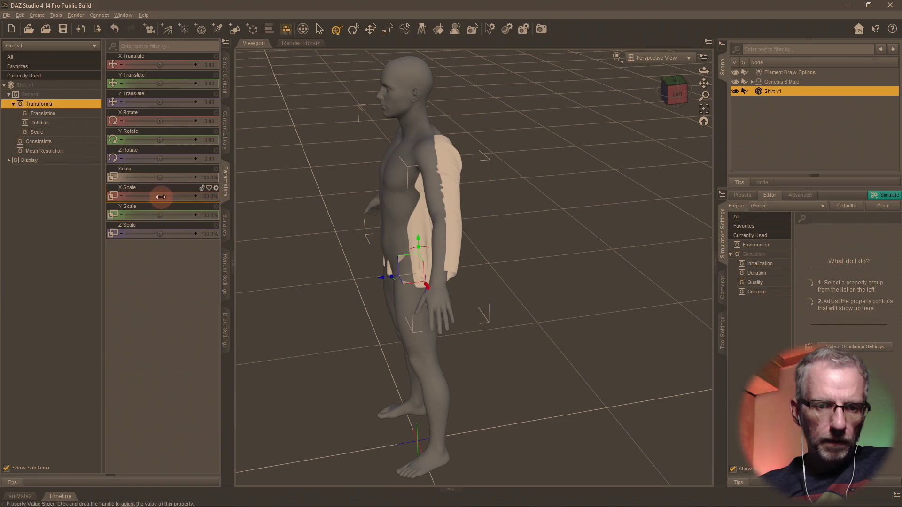
left_click_drag(160, 234, 145, 234)
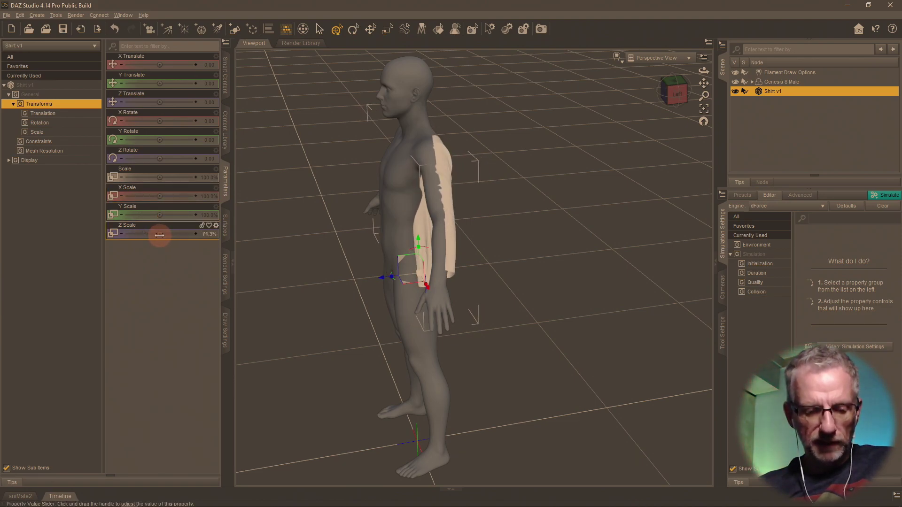
key("ctrl+z")
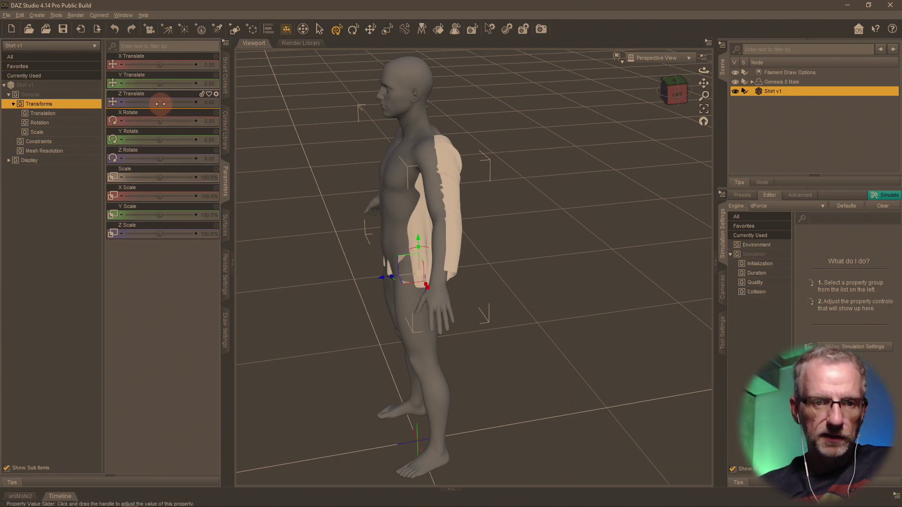
left_click_drag(160, 103, 161, 102)
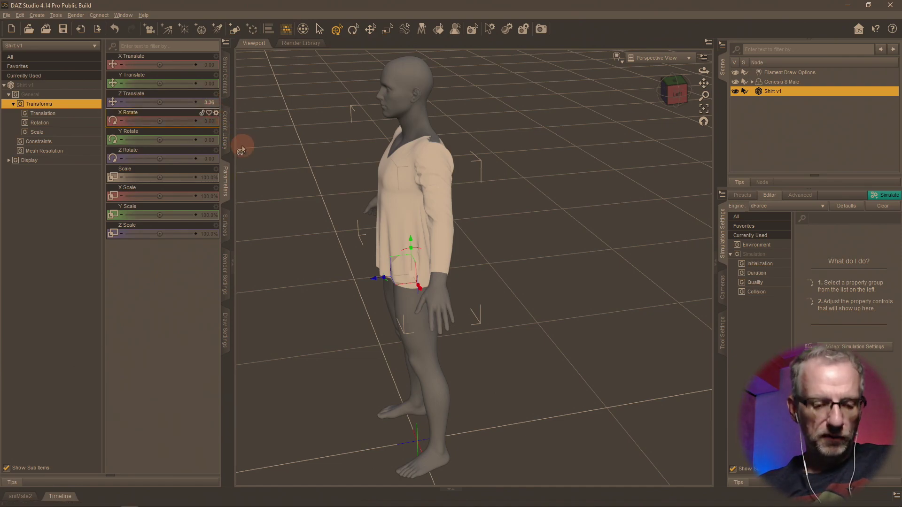
key("ctrl+z")
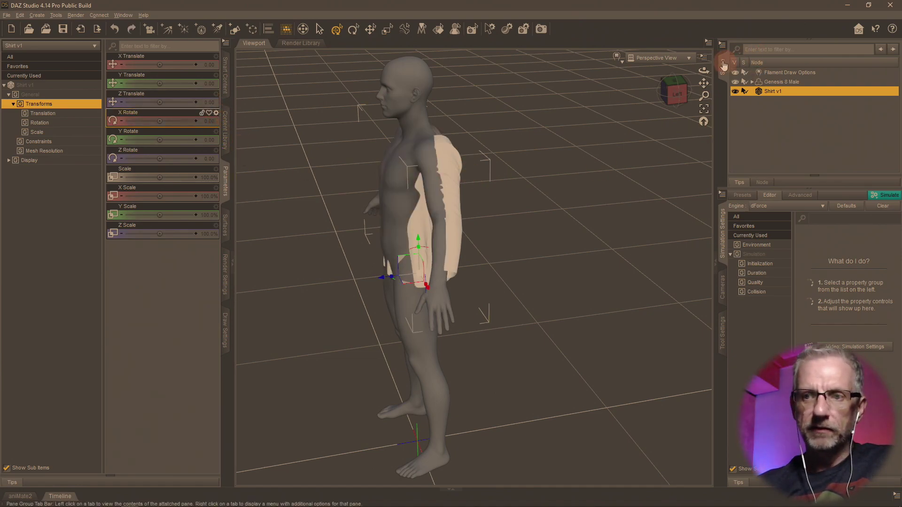
Open the Transfer Utility with full options and set distance tolerance to 3.50.
right_click(724, 50)
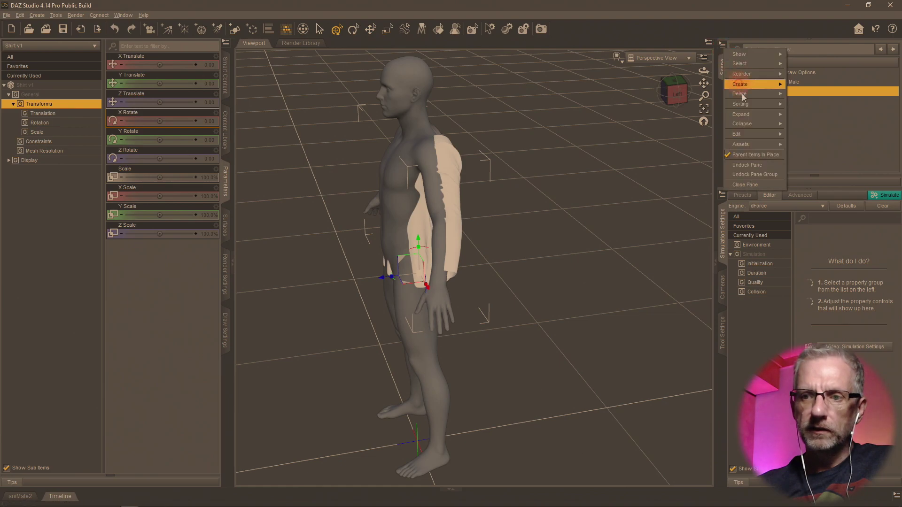
mouse_move(751, 135)
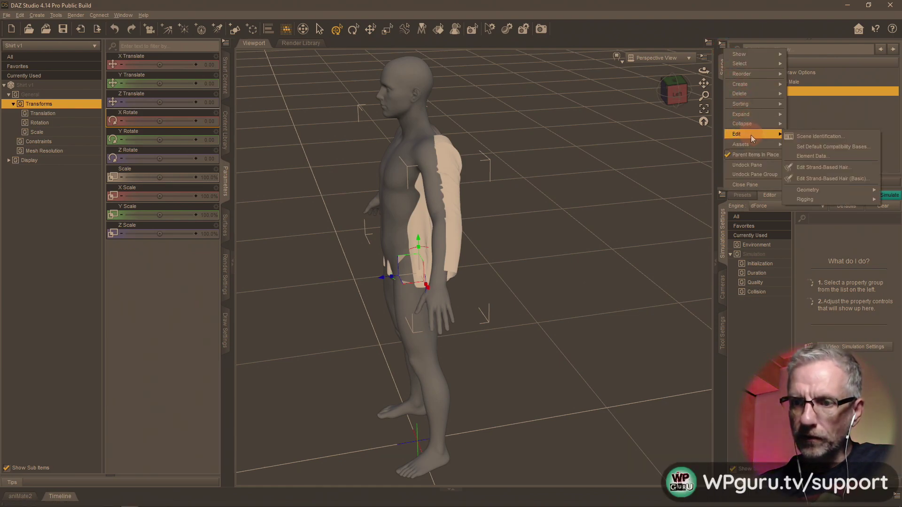
left_click(687, 148)
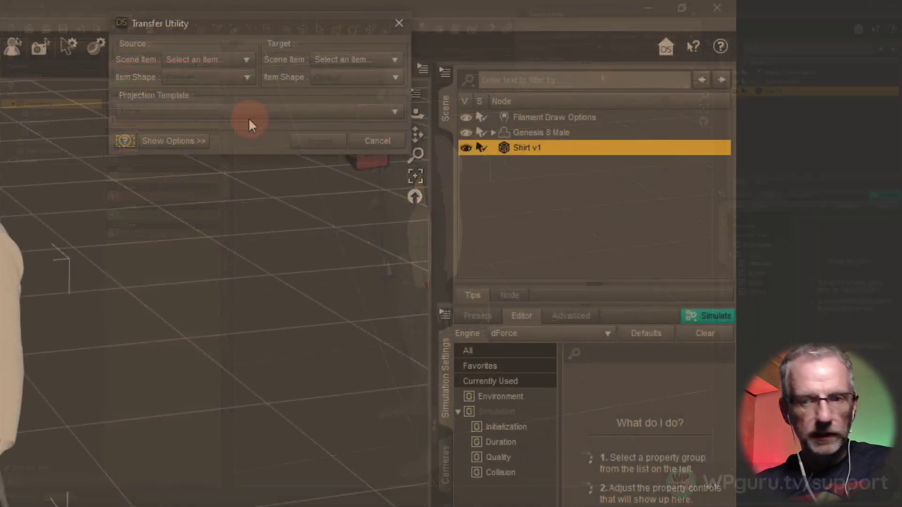
left_click(553, 87)
left_click(244, 59)
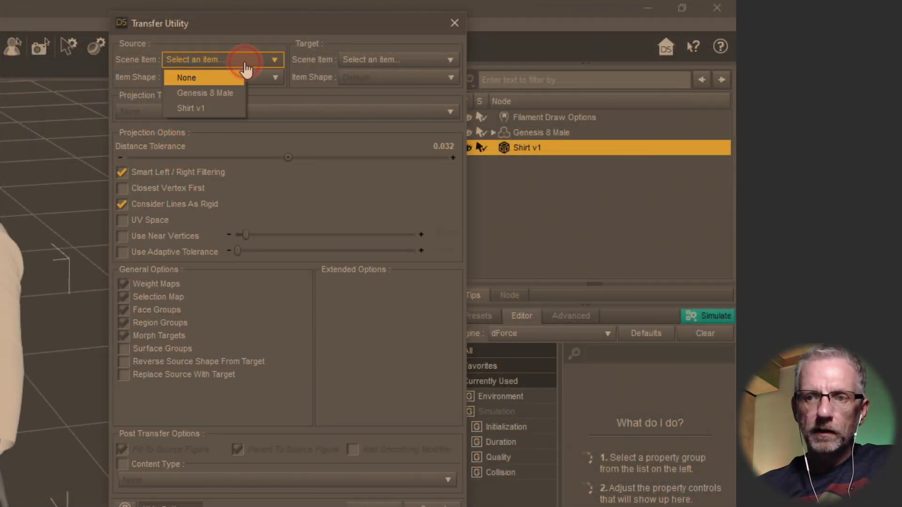
left_click(439, 143)
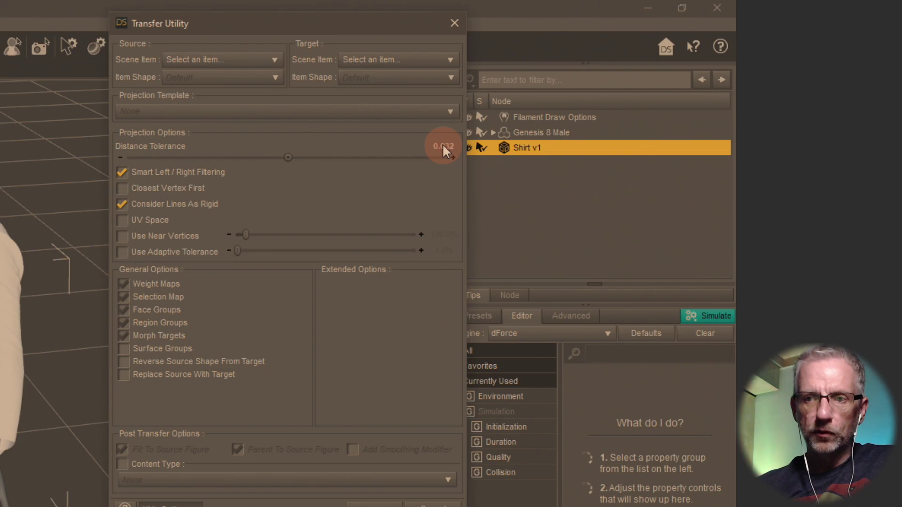
left_click(441, 144)
type("3.5")
key("Return")
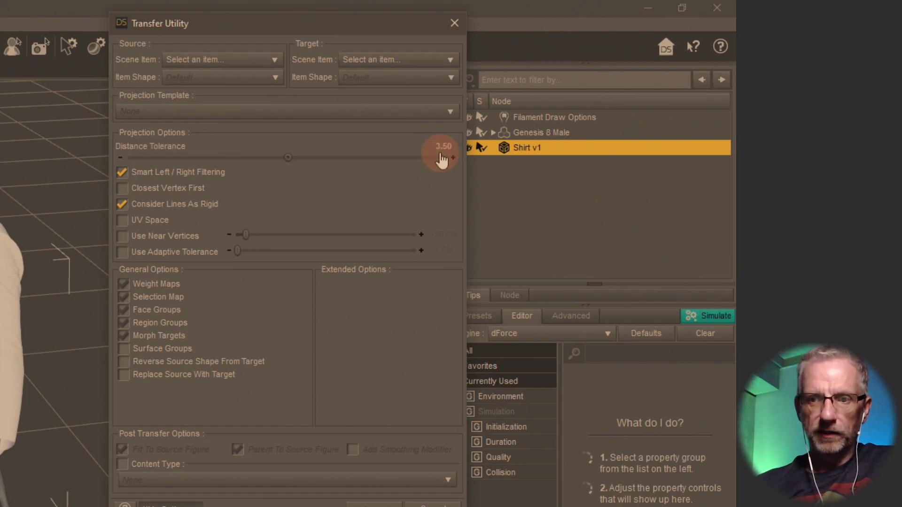
left_click(336, 204)
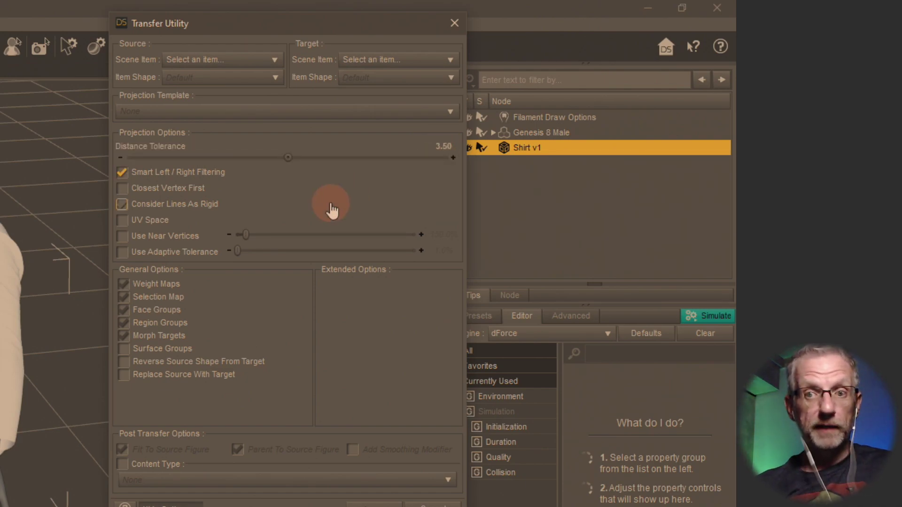
left_click(331, 207)
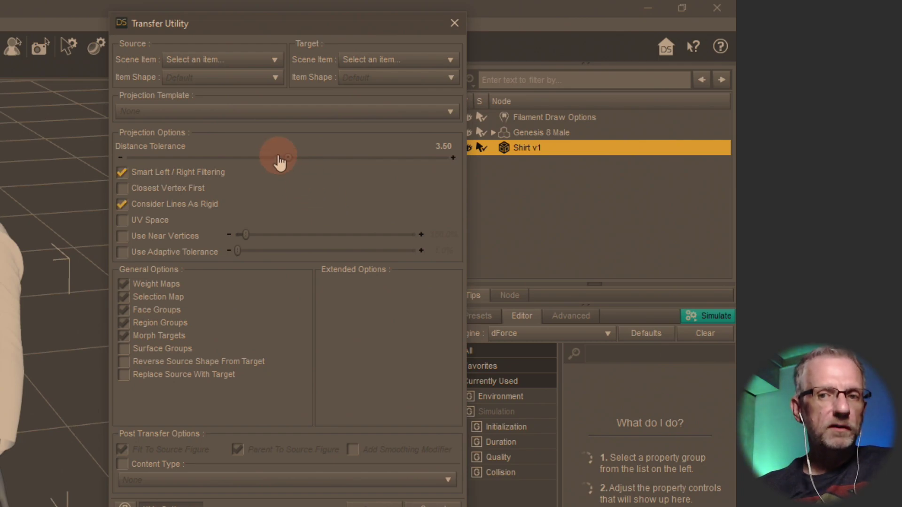
Transfer from Genesis 8 Male to Shirt v1 with a smoothing modifier added.
left_click(269, 60)
left_click(226, 94)
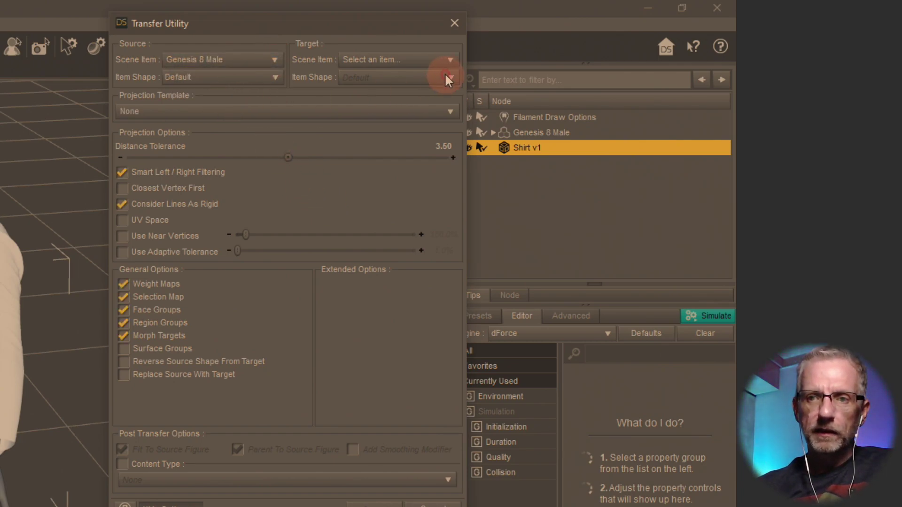
left_click(446, 60)
left_click(396, 106)
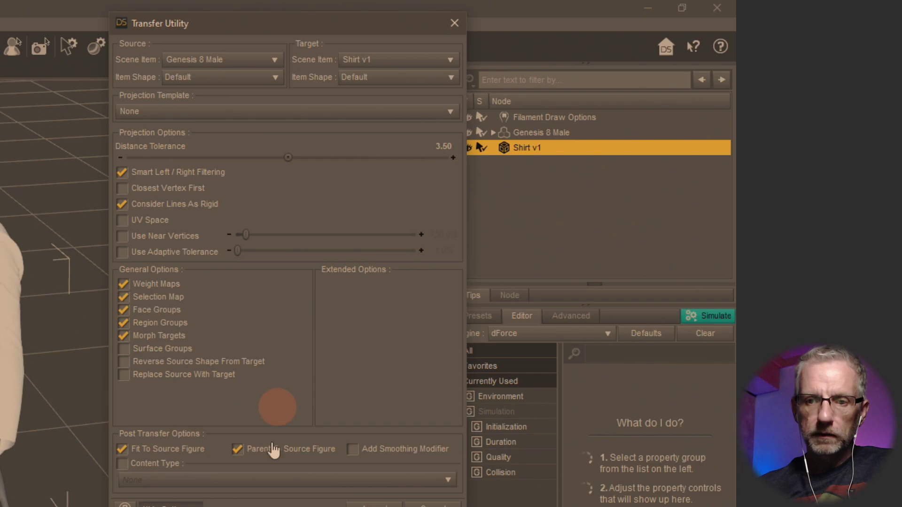
left_click(352, 450)
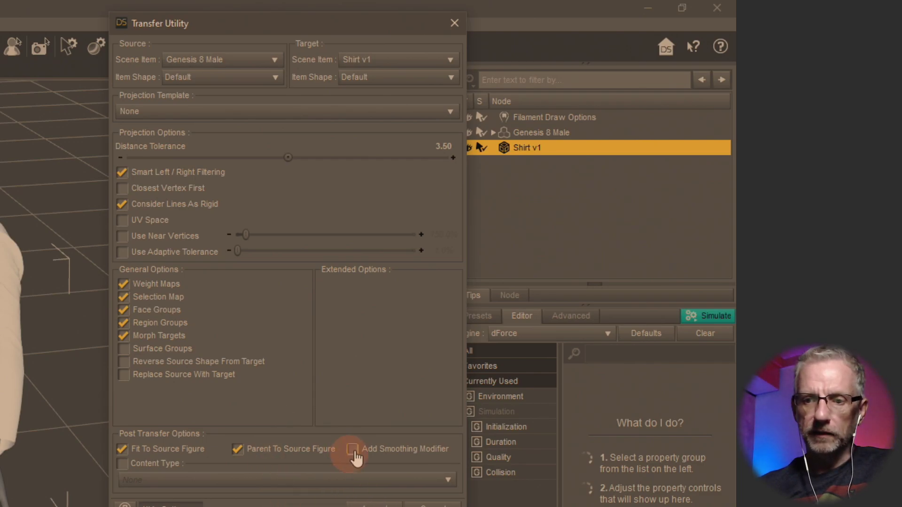
left_click(375, 505)
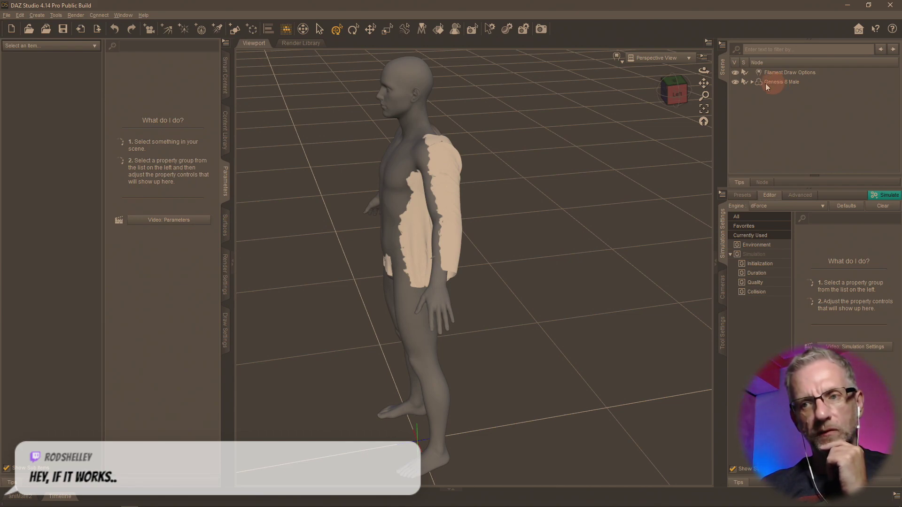
Delete the rigged Shirt v1 nested under Genesis 8 Male.
left_click(752, 82)
left_click(792, 100)
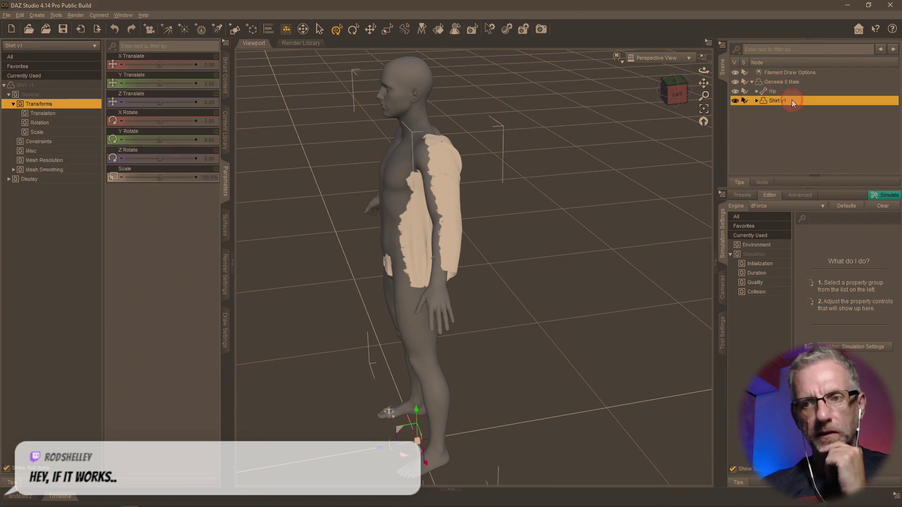
key("Delete")
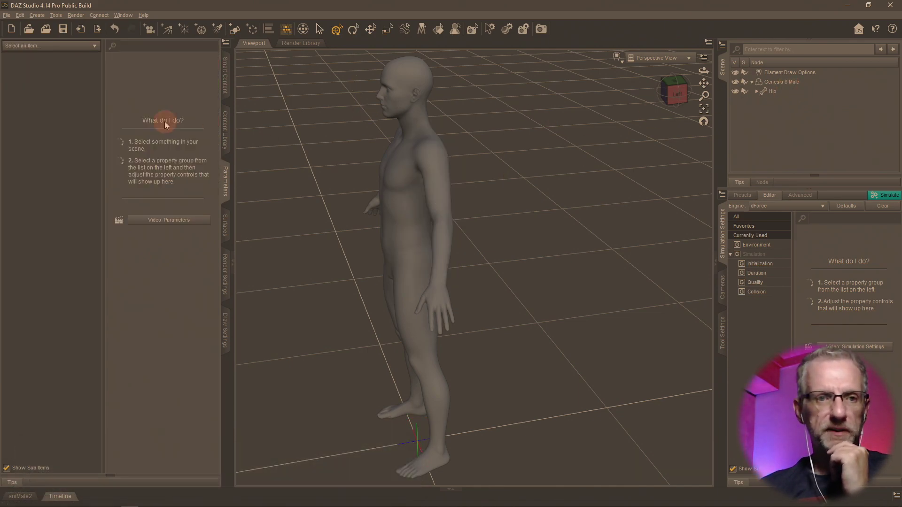
Re-import Shirt v1.obj and drag it onto Genesis 8 Male in the Scene pane.
left_click(7, 15)
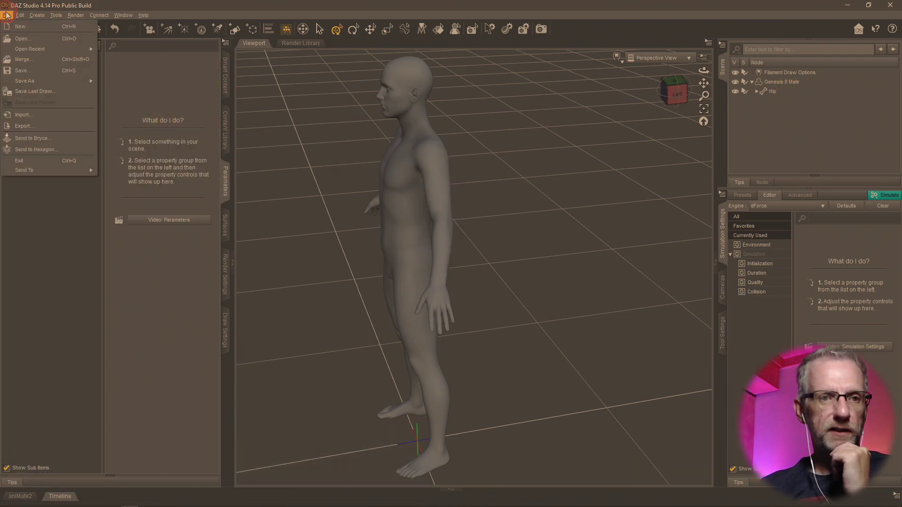
left_click(75, 117)
left_click(173, 79)
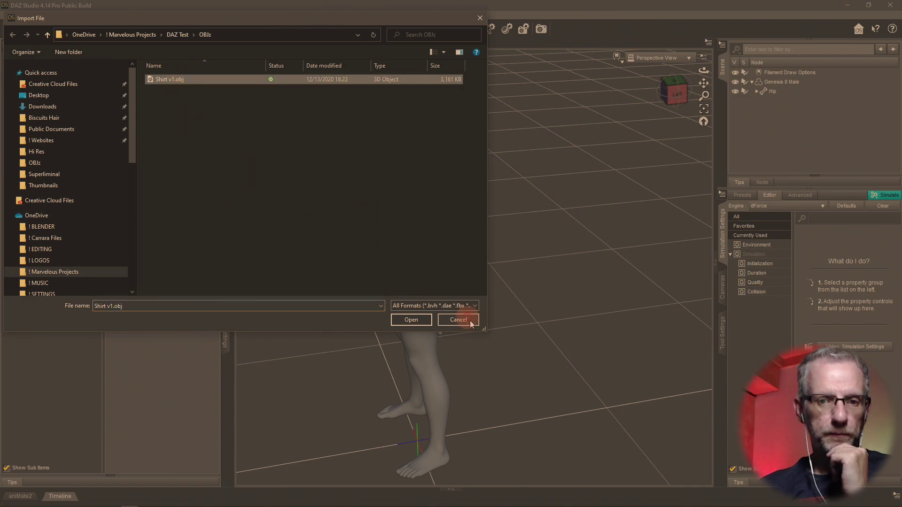
left_click(411, 319)
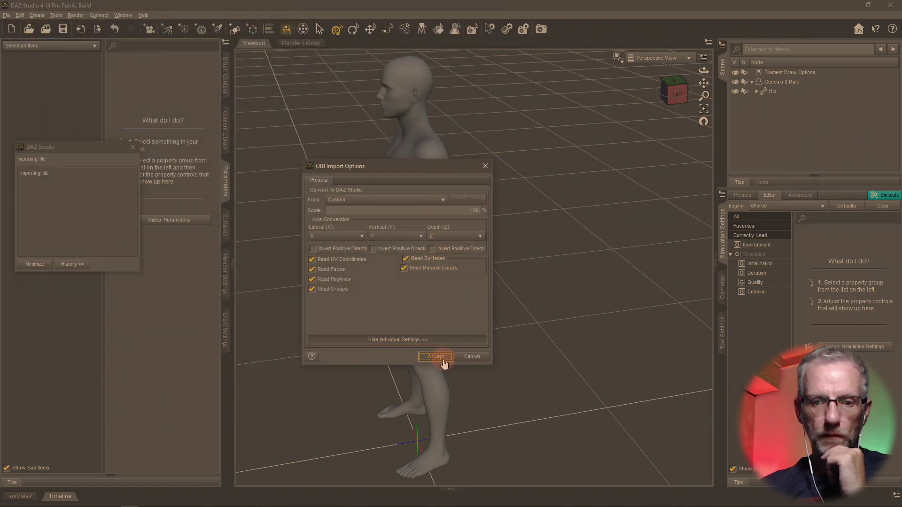
left_click(441, 358)
left_click(771, 101)
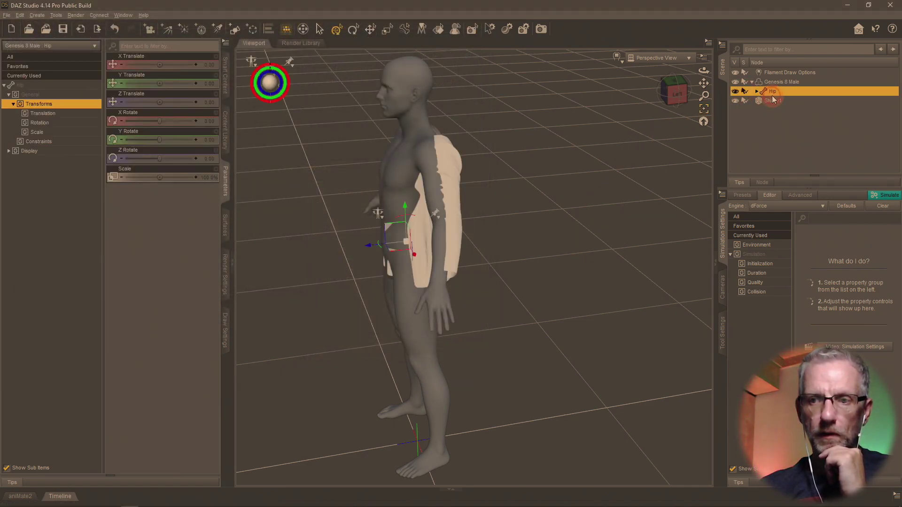
mouse_move(771, 101)
left_mouse_down()
mouse_move(774, 67)
mouse_move(768, 103)
left_mouse_up()
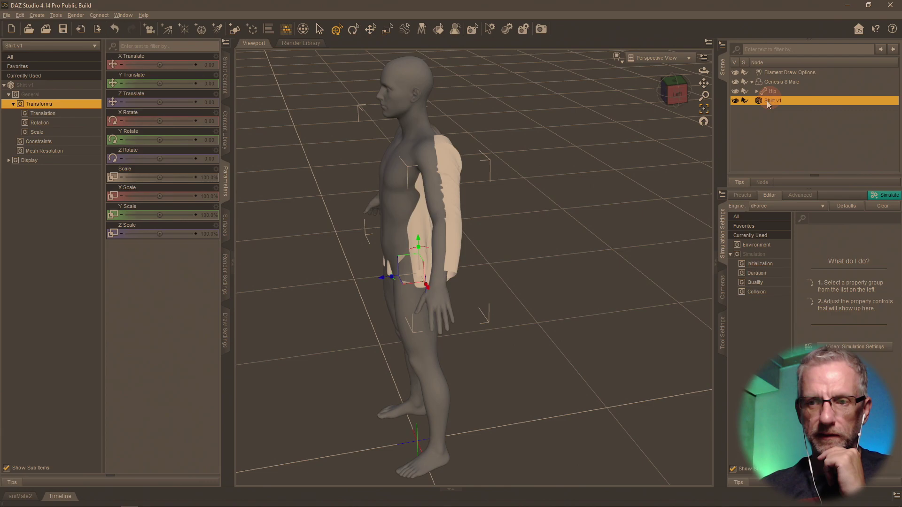
Move Shirt v1 forward to a Z Translate of about 3.32 over Genesis 8 Male's torso.
left_click(752, 82)
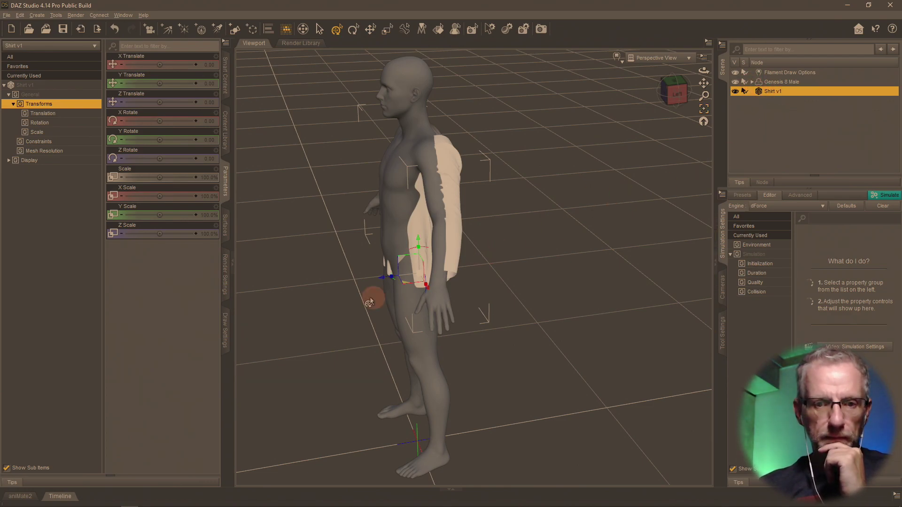
left_click(205, 103)
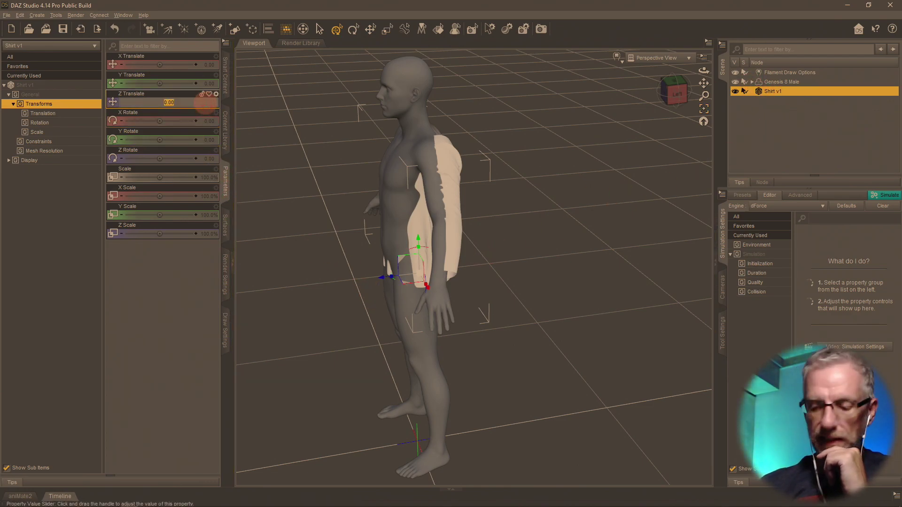
type("3.36")
key("Return")
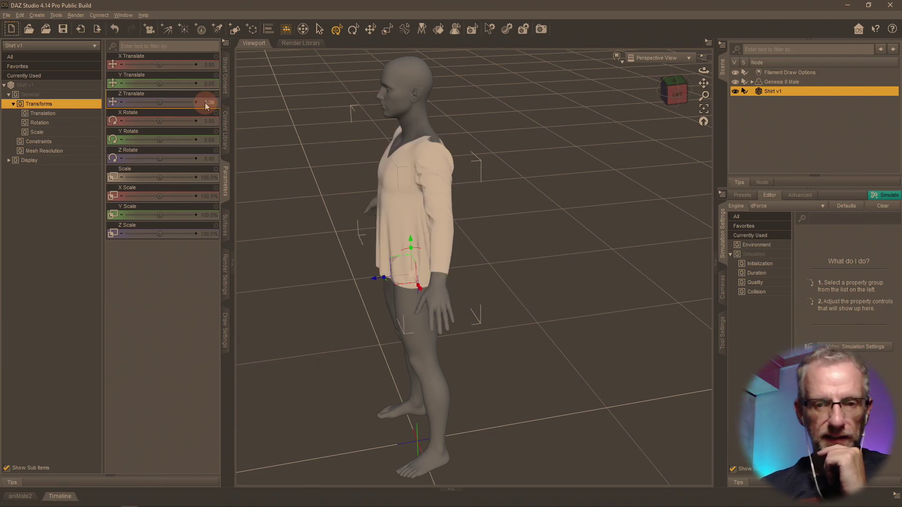
left_click(211, 101)
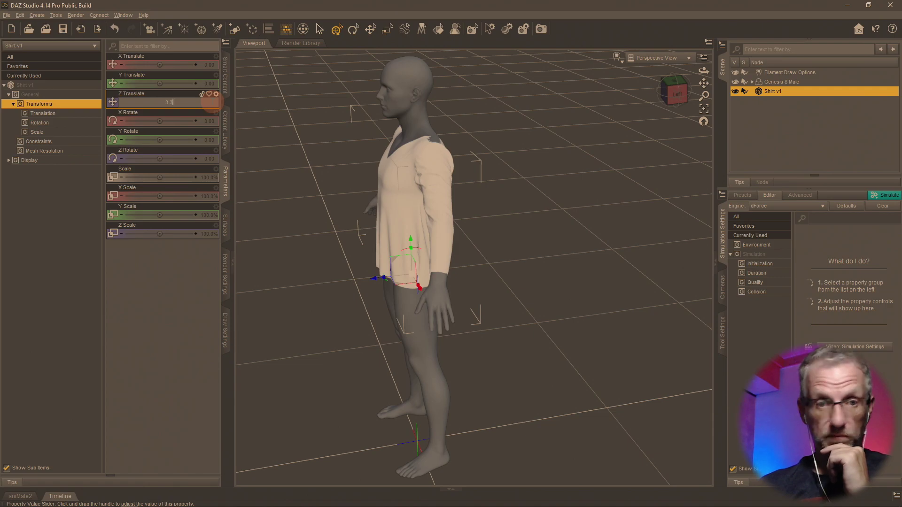
key("Return")
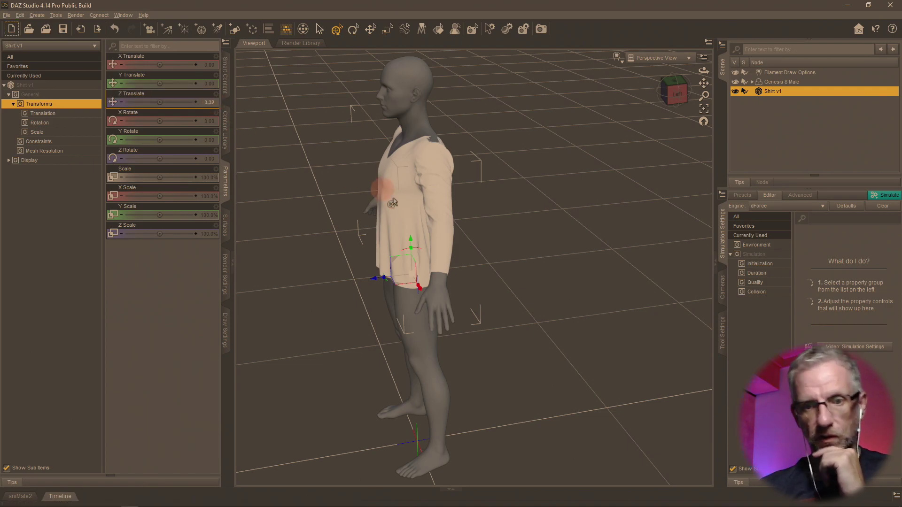
left_click_drag(409, 196, 403, 198, "alt")
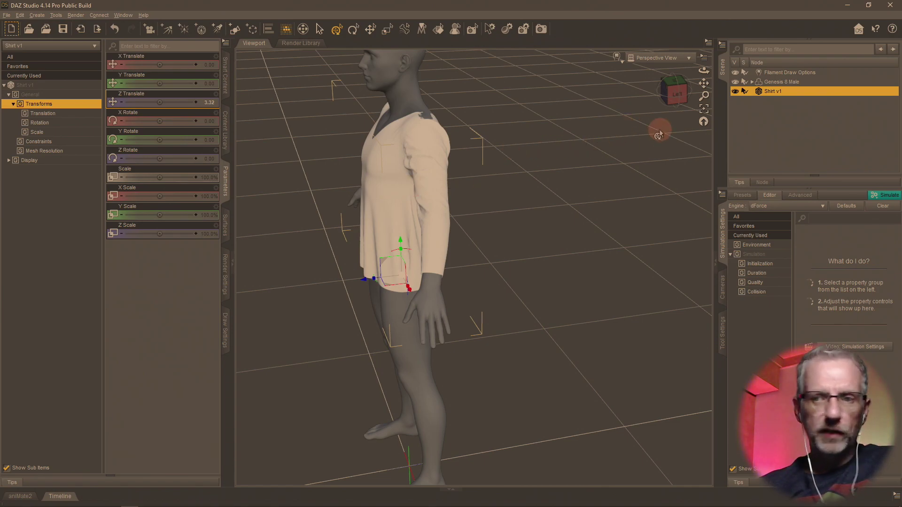
left_click(722, 45)
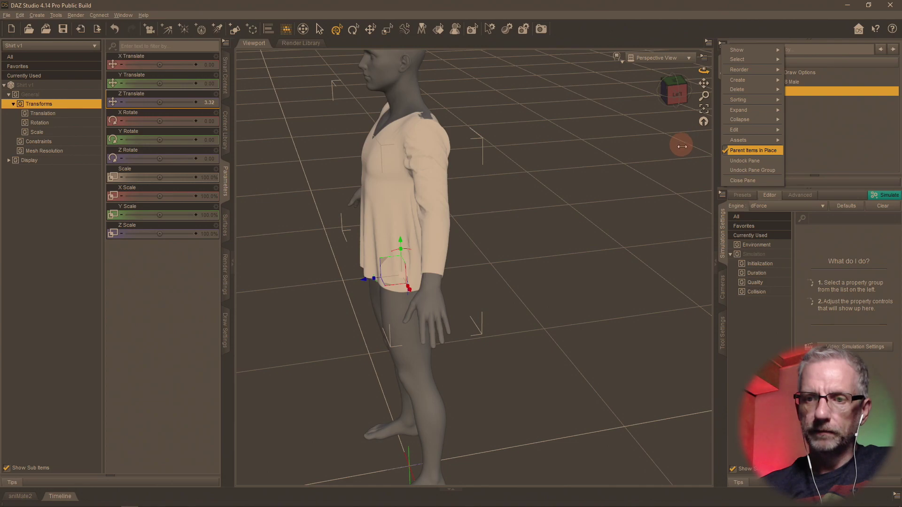
Transfer rigging in the Transfer Utility with Genesis 8 Male as source and Shirt v1 as target.
mouse_move(734, 144)
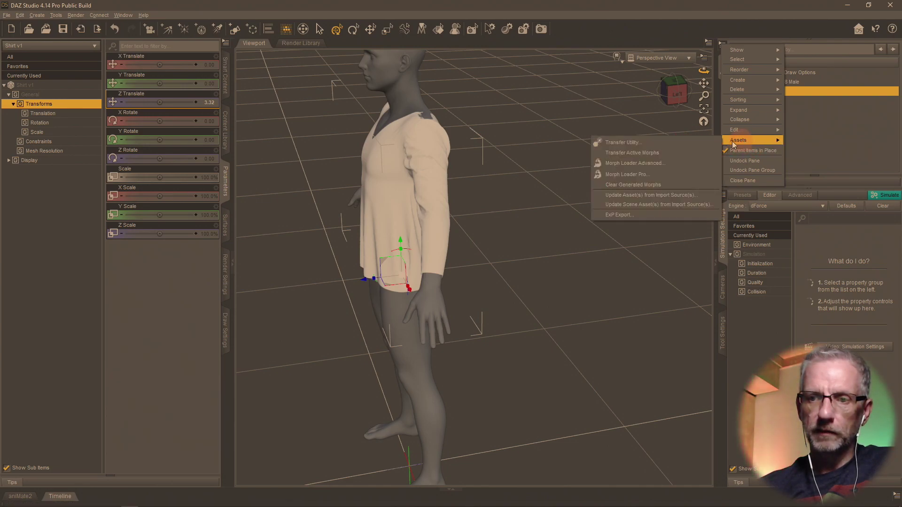
left_click(684, 143)
left_click(590, 37)
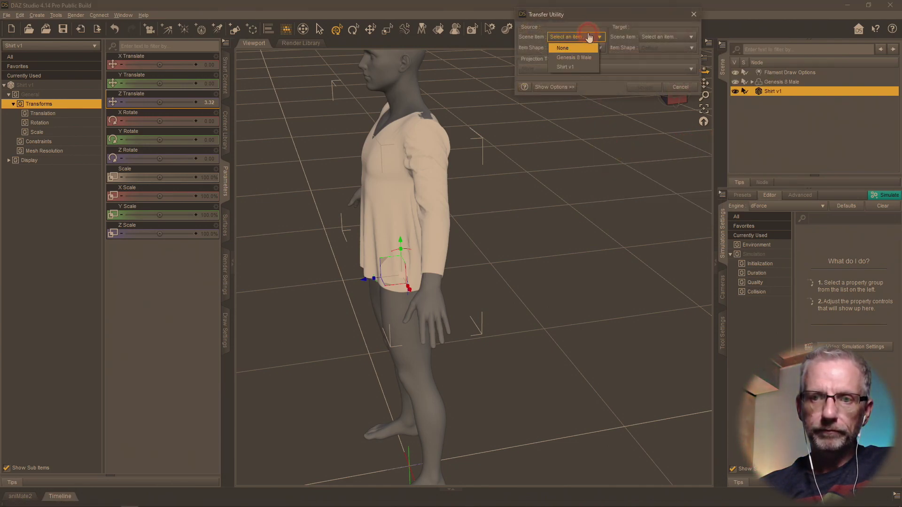
left_click(590, 58)
left_click(660, 38)
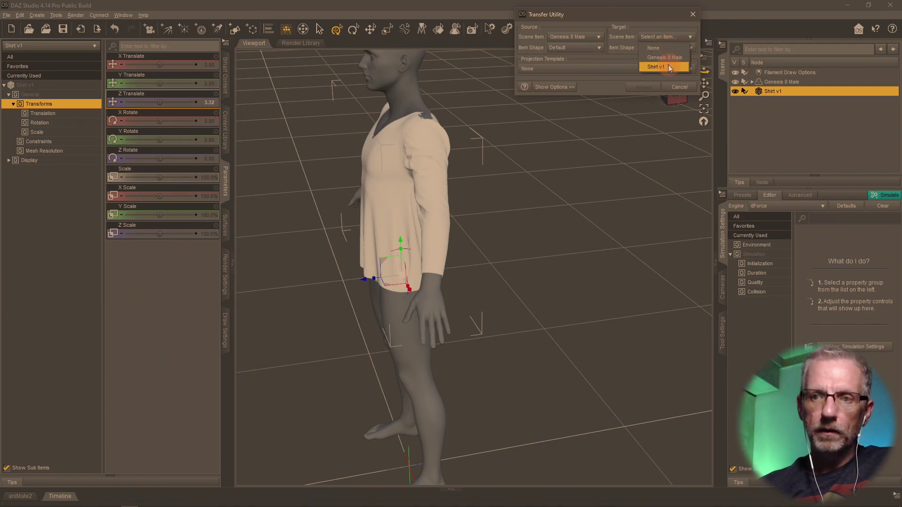
left_click(668, 67)
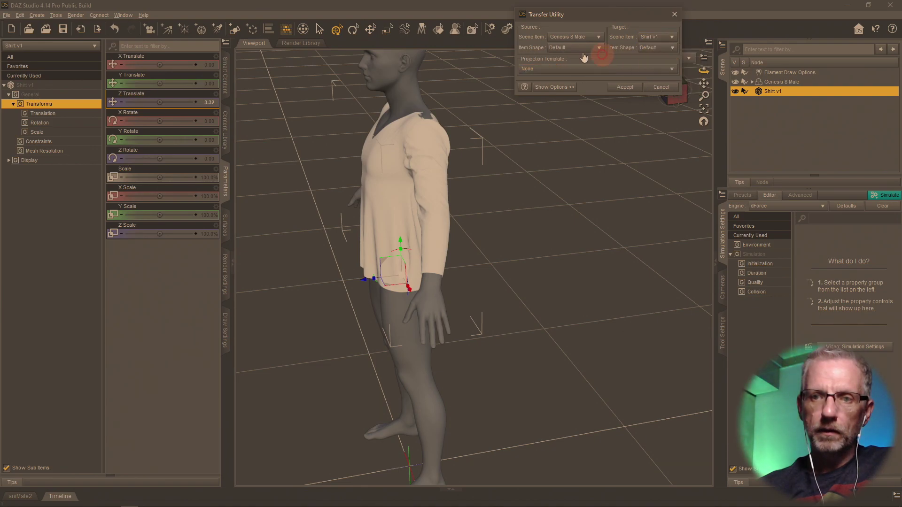
left_click(555, 87)
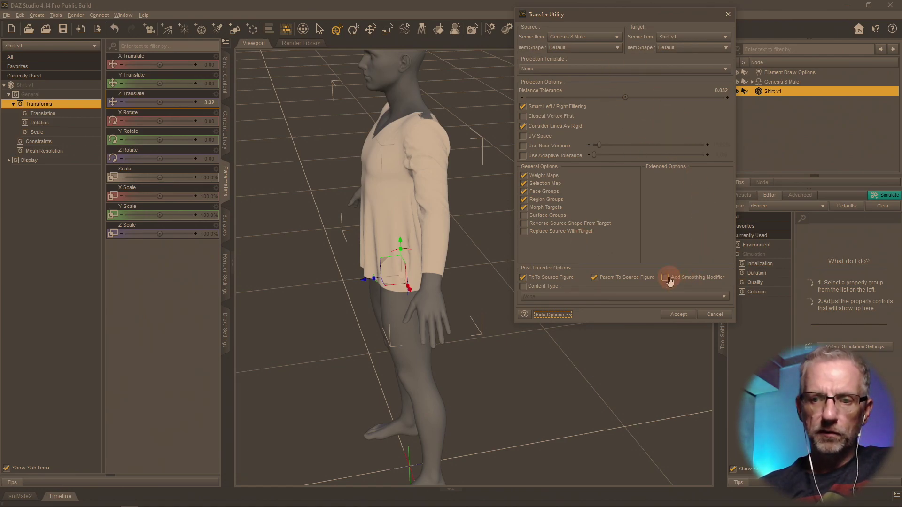
left_click(682, 314)
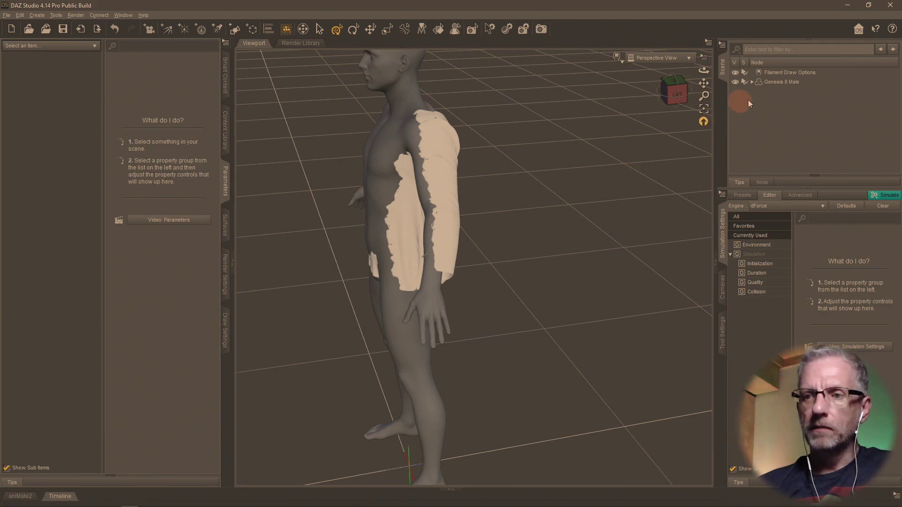
Delete the badly rigged Shirt v1 from the scene.
left_click(791, 99)
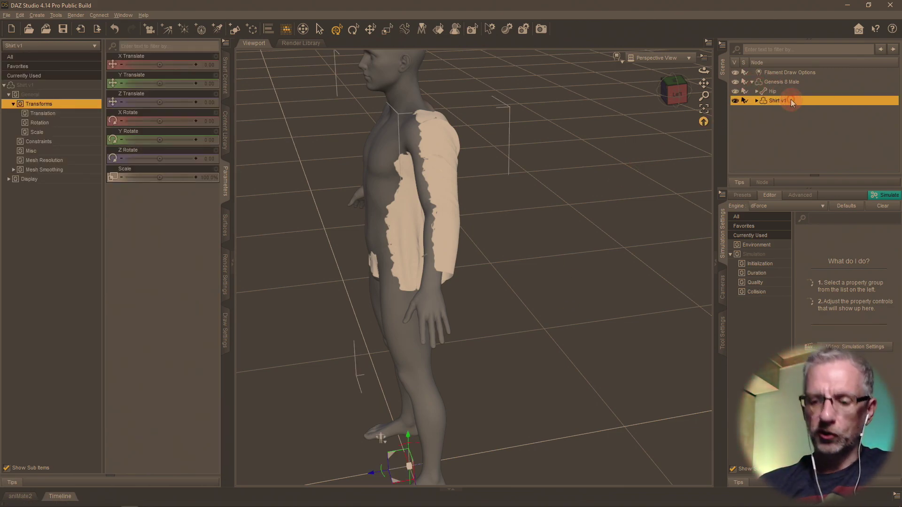
key("Delete")
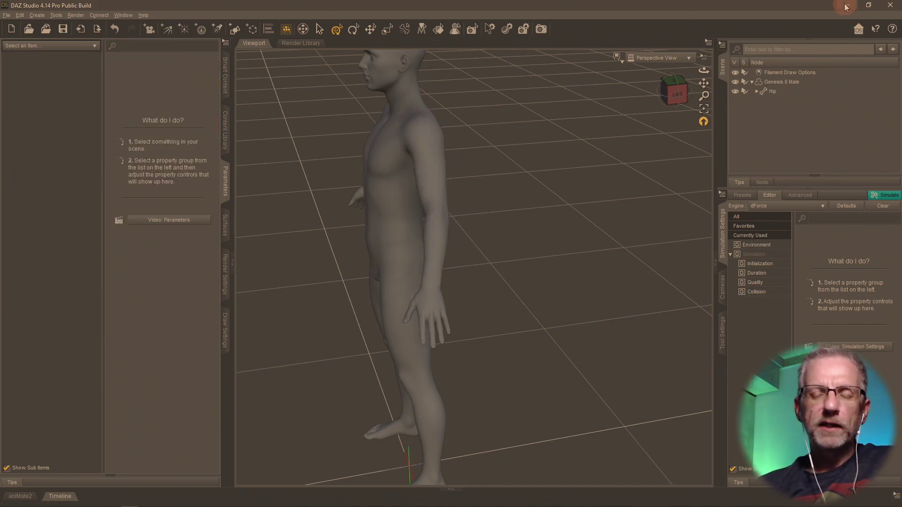
left_click_drag(595, 197, 597, 201, "alt")
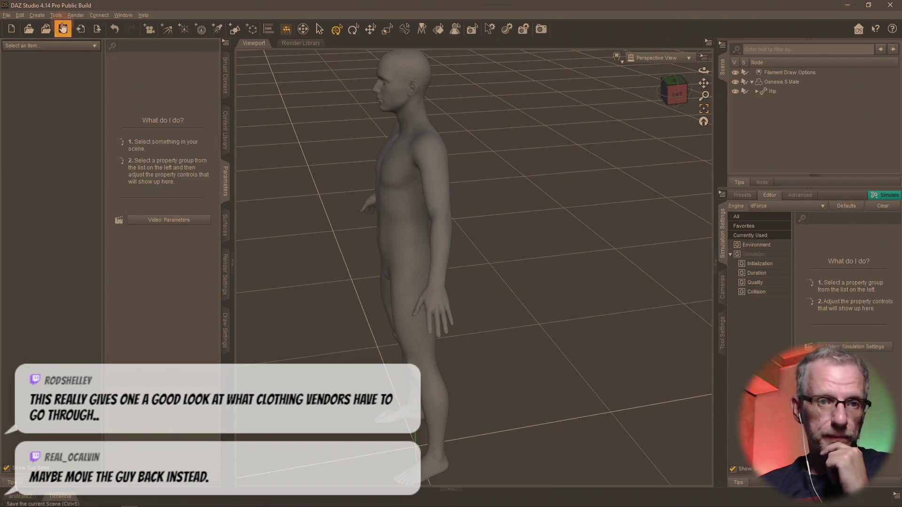
Import Shirt v1.obj again, accepting the OBJ import options.
left_click(7, 15)
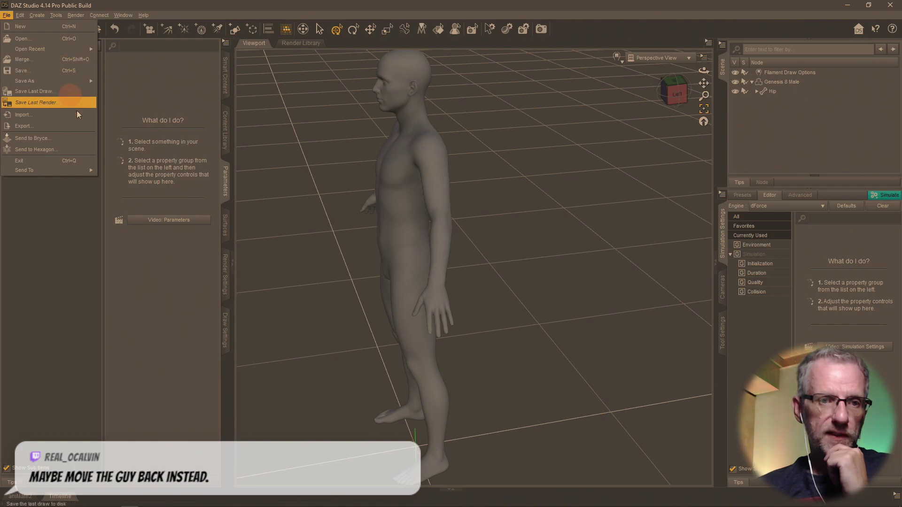
left_click(84, 115)
left_click(170, 80)
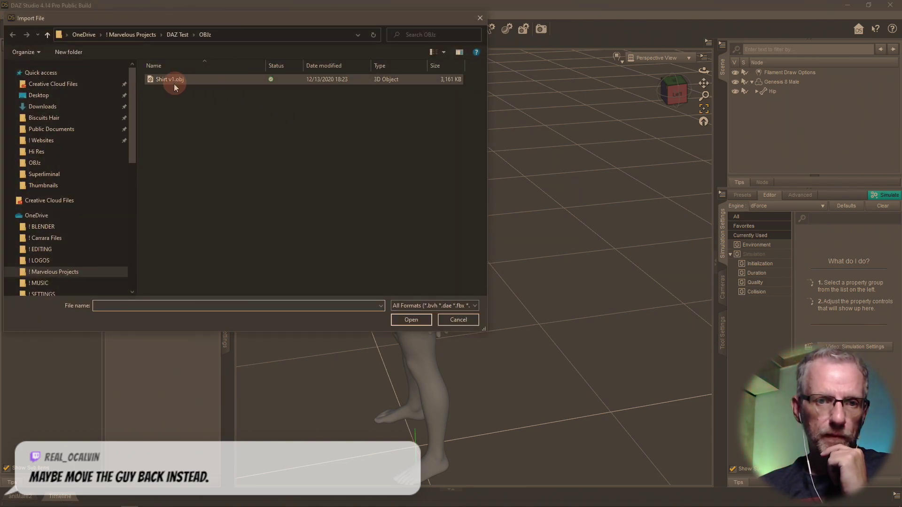
left_click(412, 320)
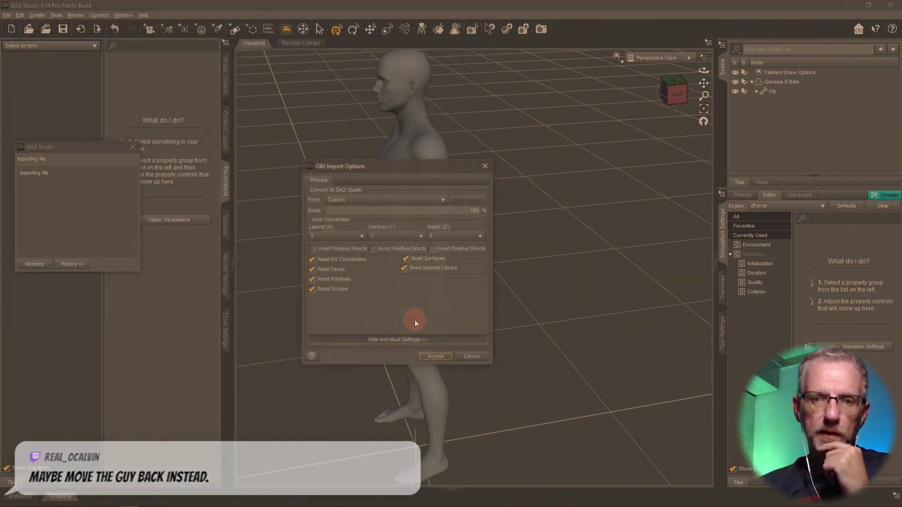
left_click(435, 357)
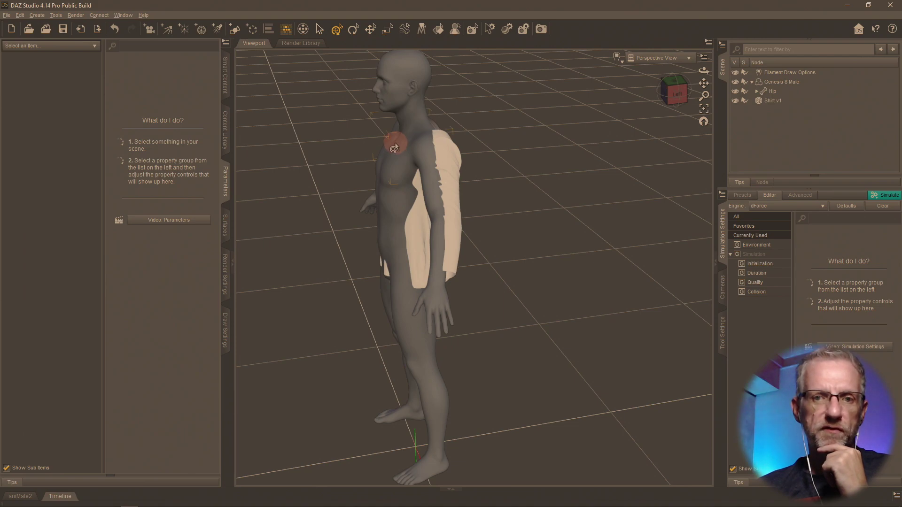
Select the Genesis 8 Male figure, browsing its body-part and parameter options.
left_click(400, 73)
right_click(399, 72)
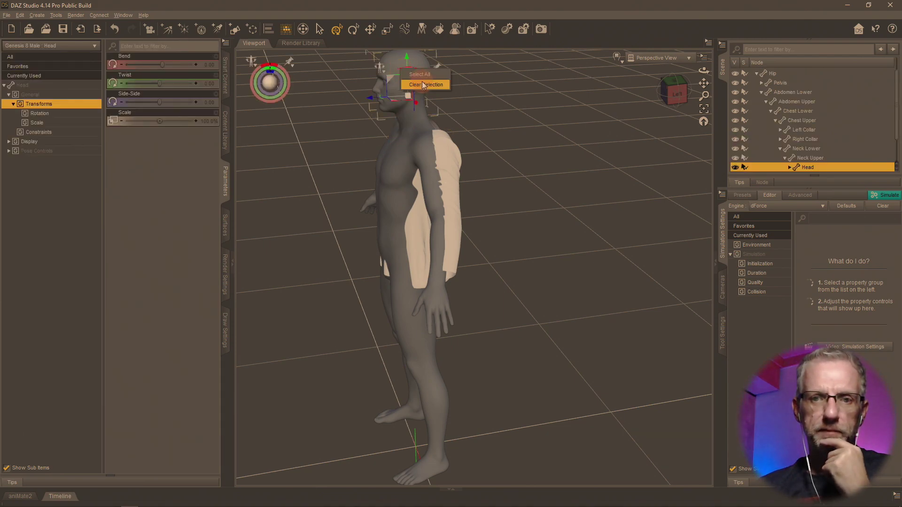
left_click(375, 172)
right_click(376, 174)
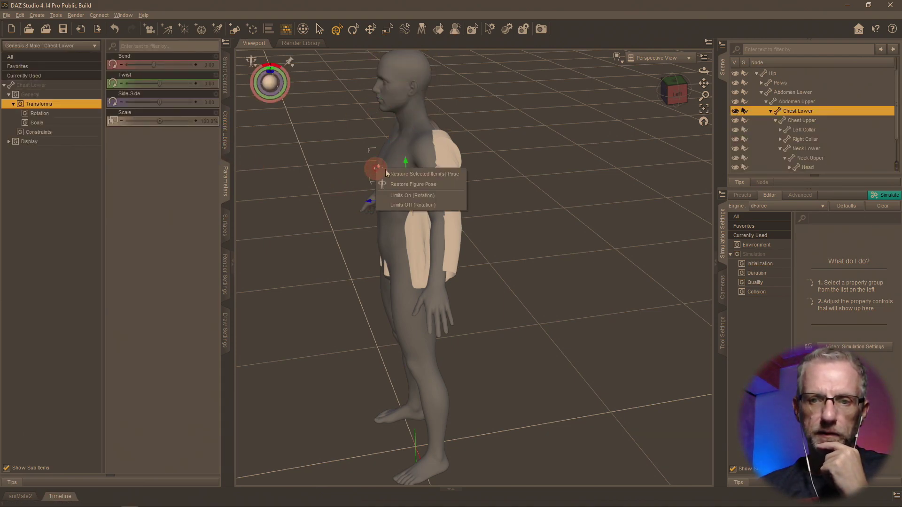
left_click(553, 125)
scroll(859, 113, "up", 1)
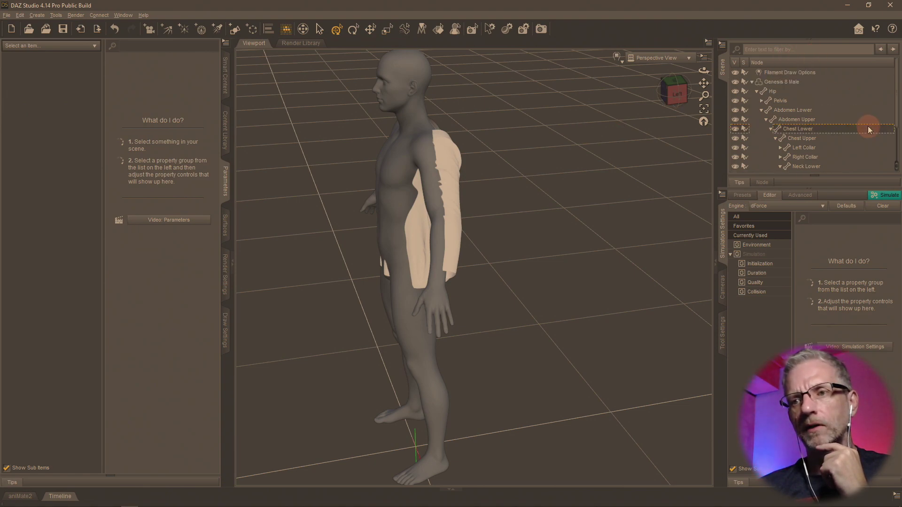
left_click(778, 84)
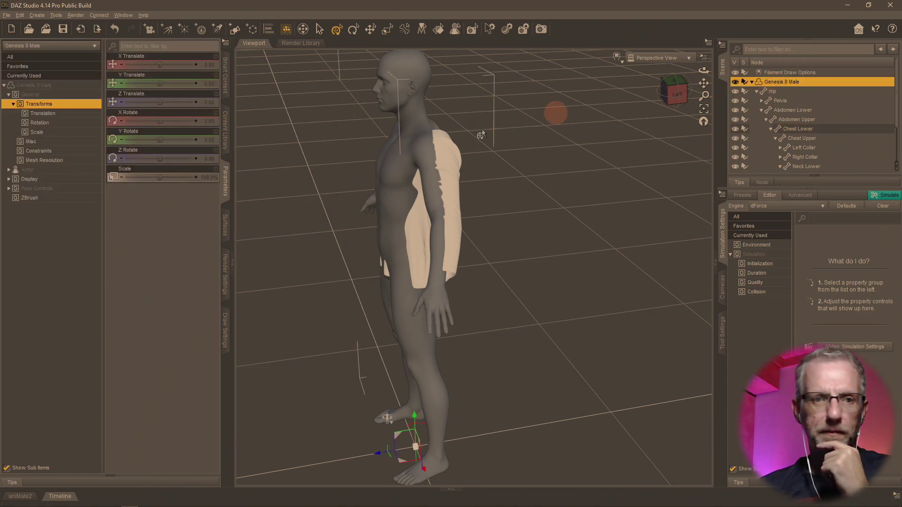
right_click(798, 82)
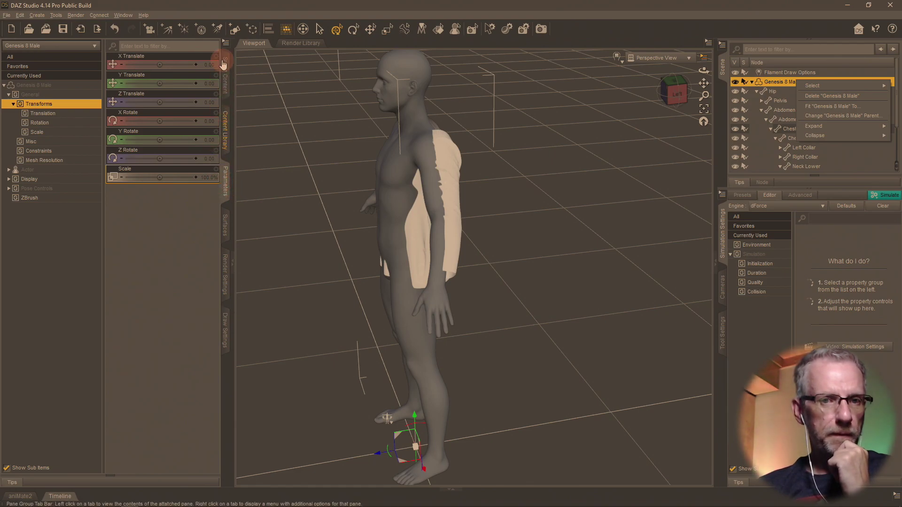
left_click(225, 42)
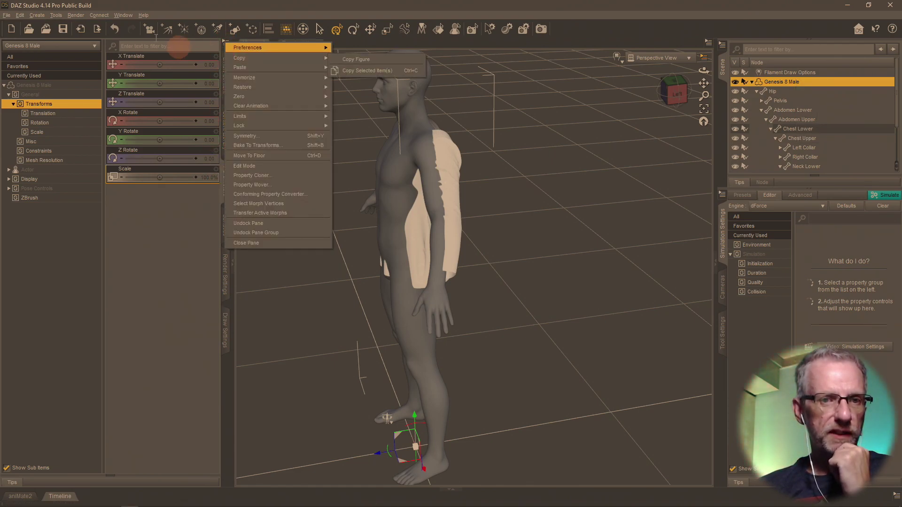
left_click(56, 15)
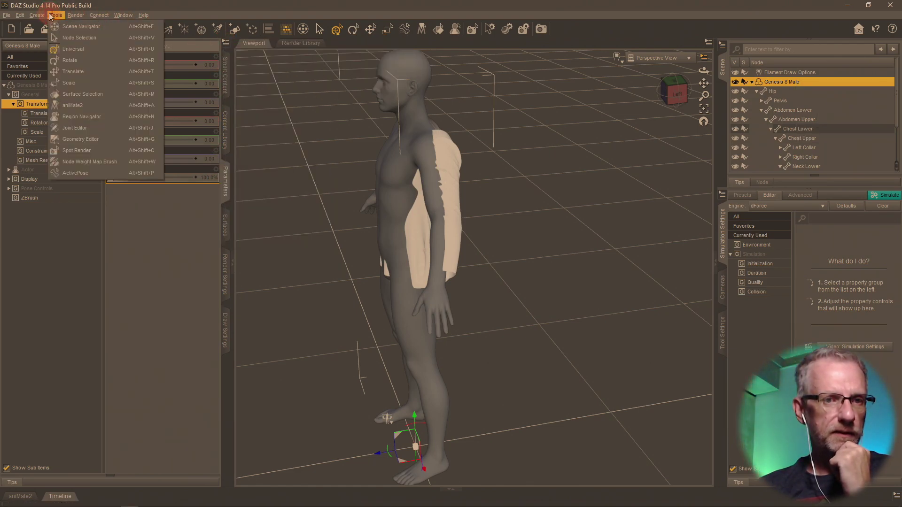
Restore Genesis 8 Male to its default state via Edit > Figure > Restore.
left_click(25, 18)
mouse_move(58, 88)
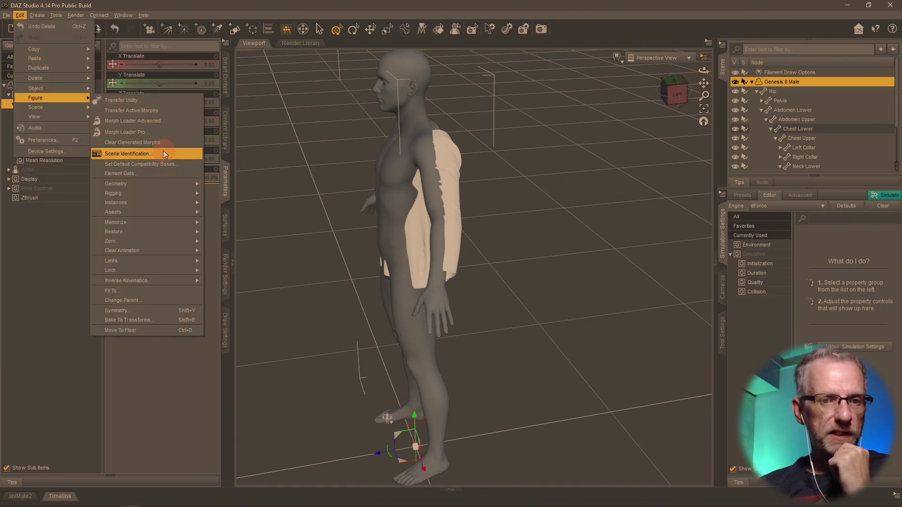
mouse_move(174, 186)
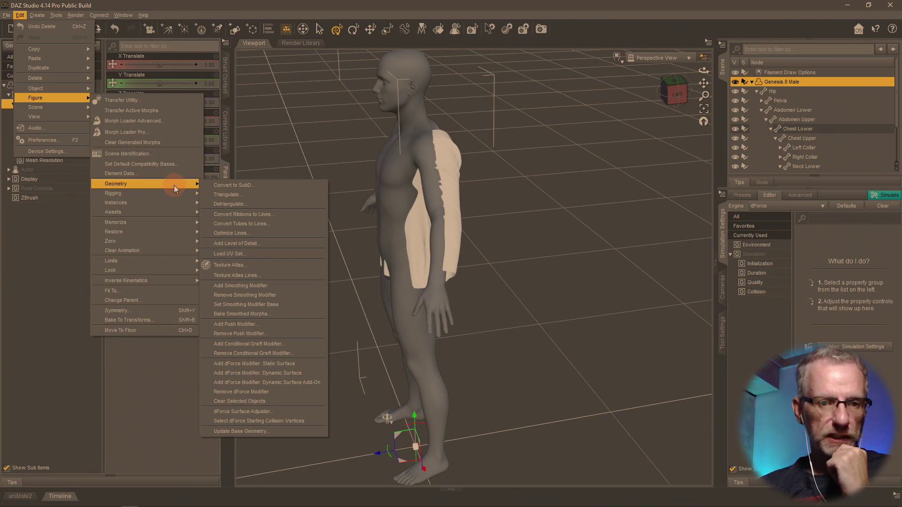
mouse_move(176, 232)
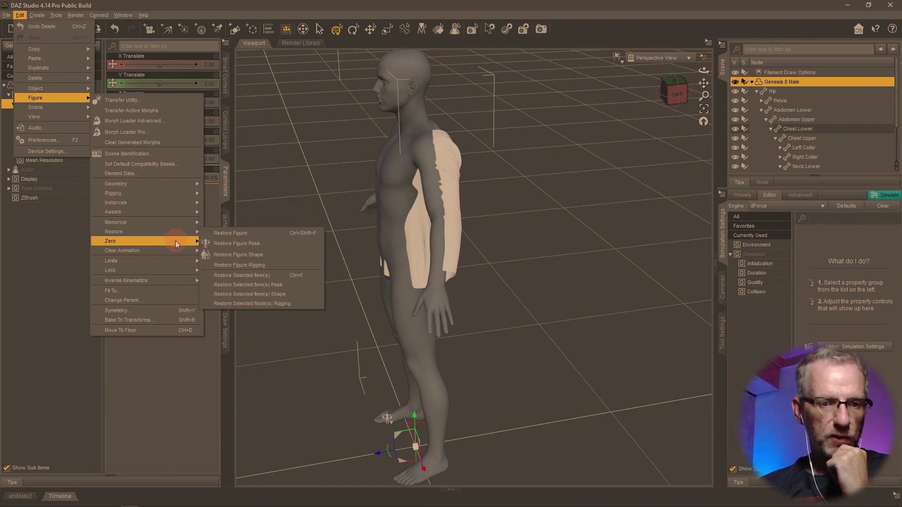
left_click(240, 244)
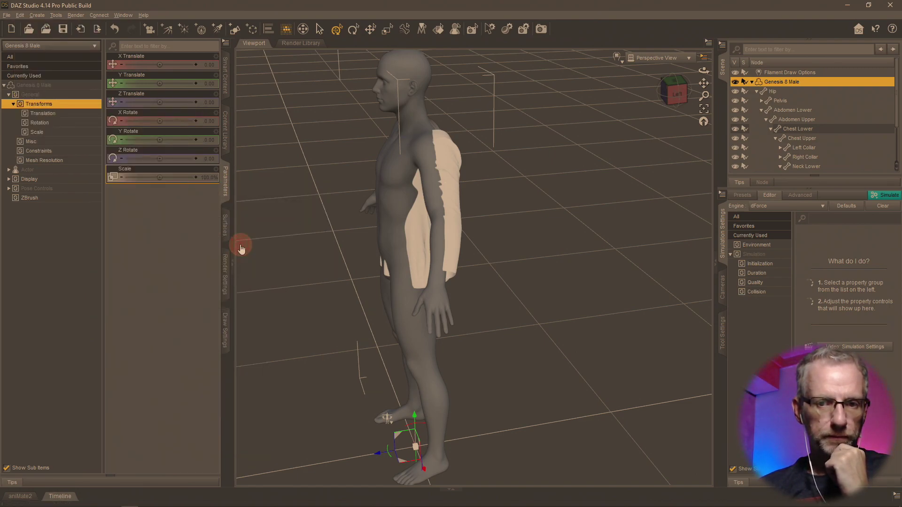
Move Genesis 8 Male back to Z Translate -3.14 so the shirt covers its torso.
left_click(751, 83)
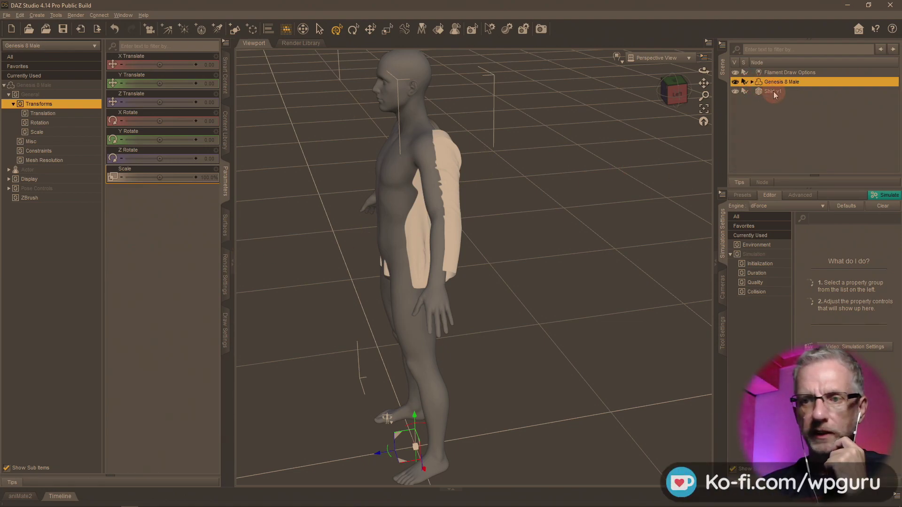
left_click(773, 91)
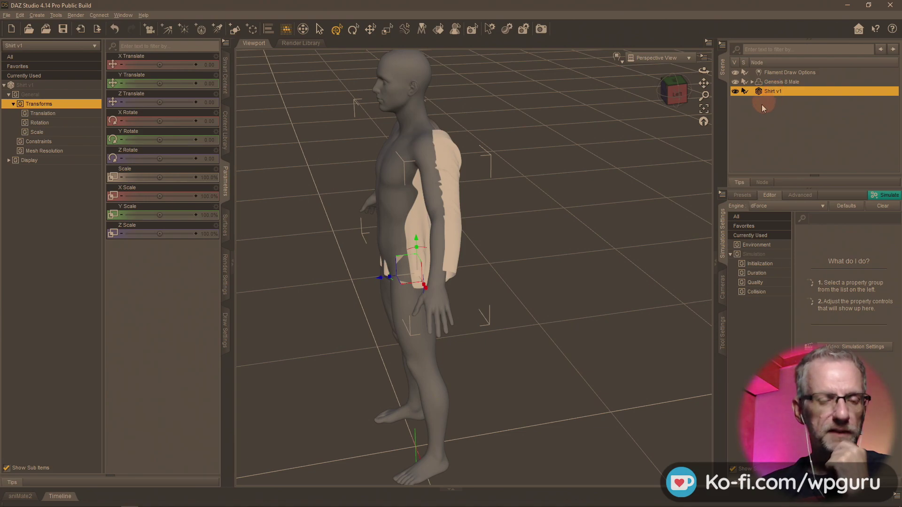
left_click(781, 81)
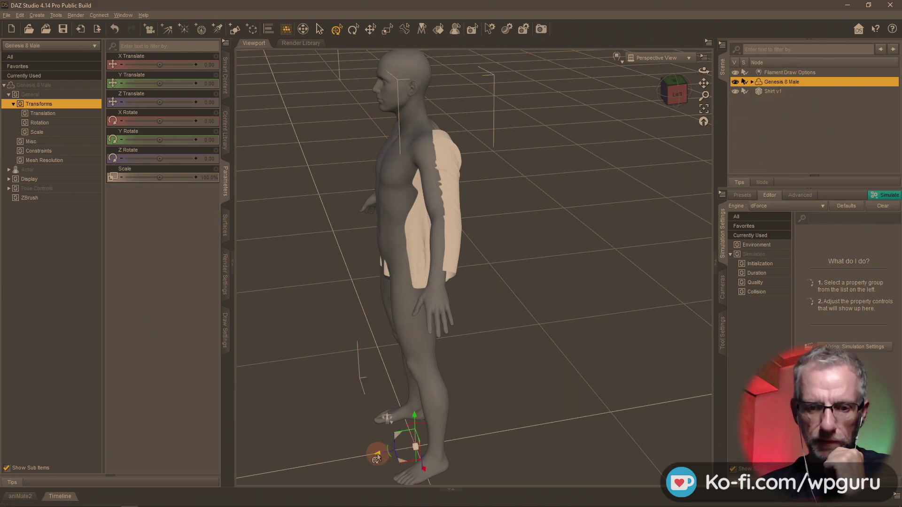
left_click_drag(378, 456, 385, 458)
left_click_drag(383, 455, 389, 500)
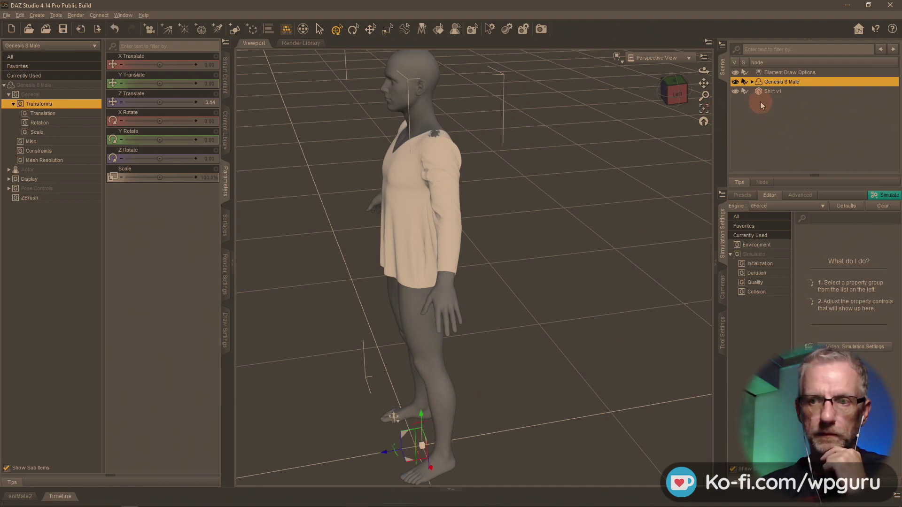
Transfer rigging from Genesis 8 Male to Shirt v1 with Add Smoothing Modifier ticked.
left_click(721, 45)
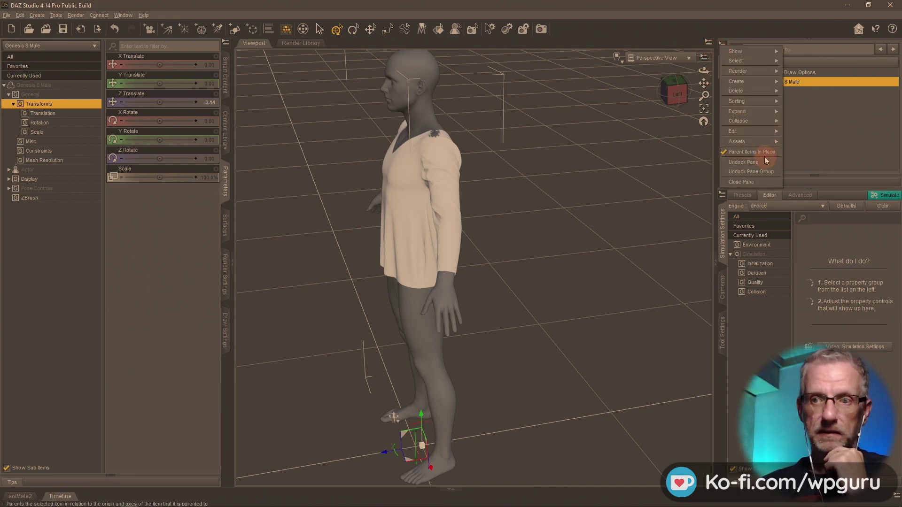
mouse_move(764, 142)
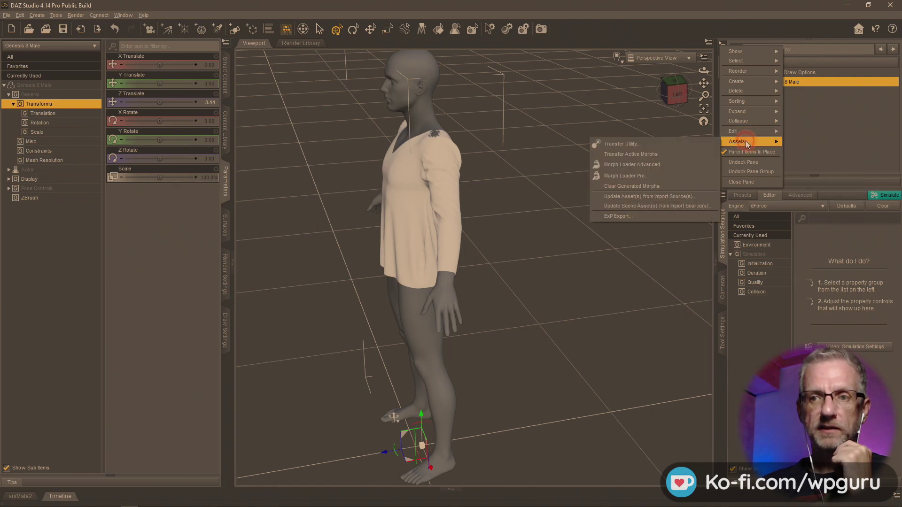
left_click(708, 145)
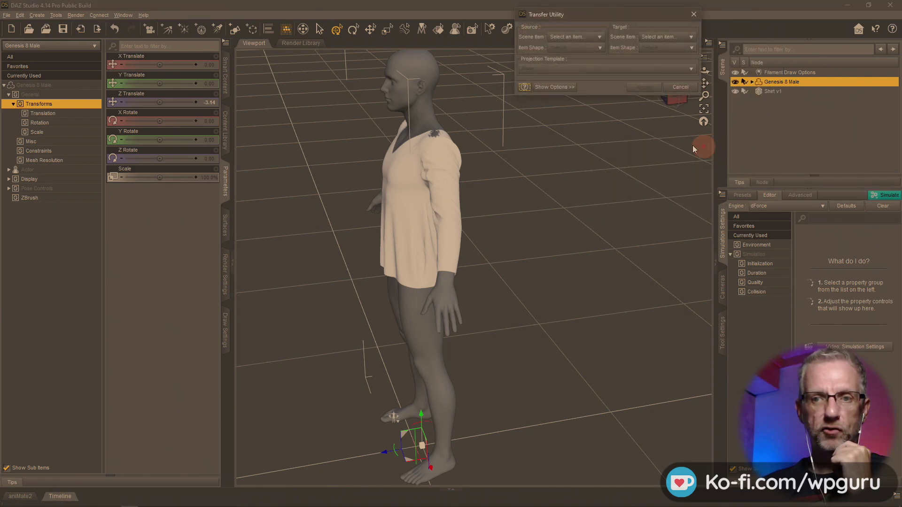
left_click(592, 36)
left_click(588, 55)
left_click(656, 37)
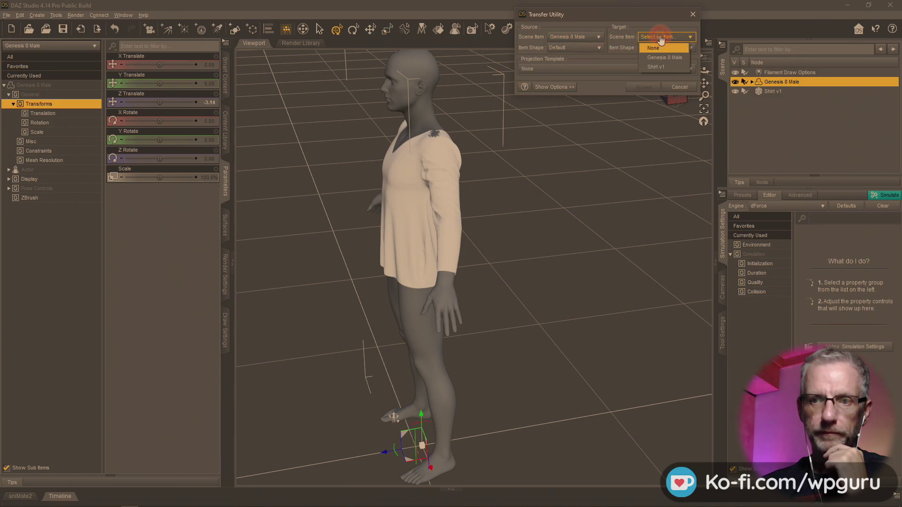
left_click(666, 68)
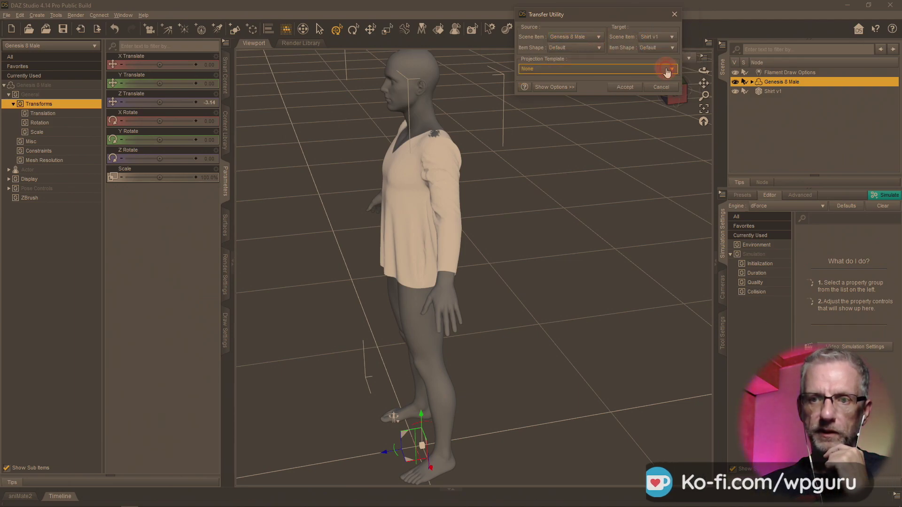
left_click(558, 87)
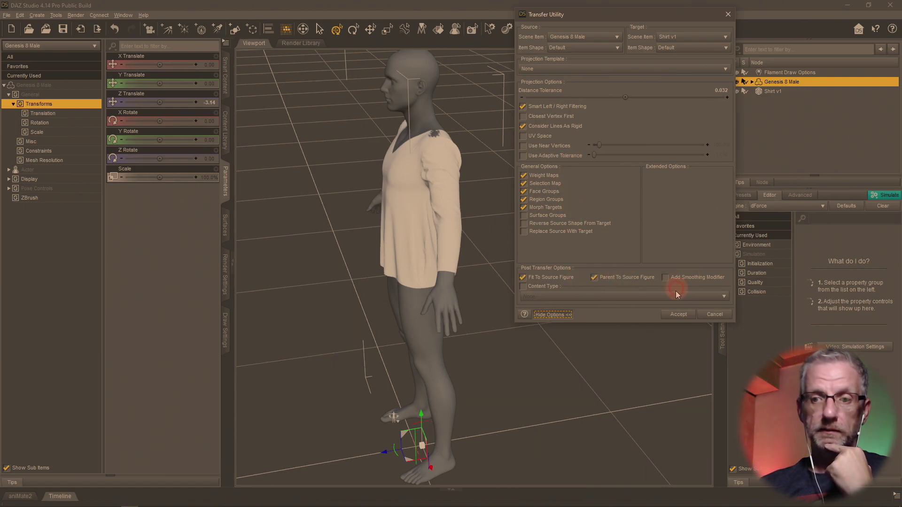
left_click(693, 277)
left_click(675, 315)
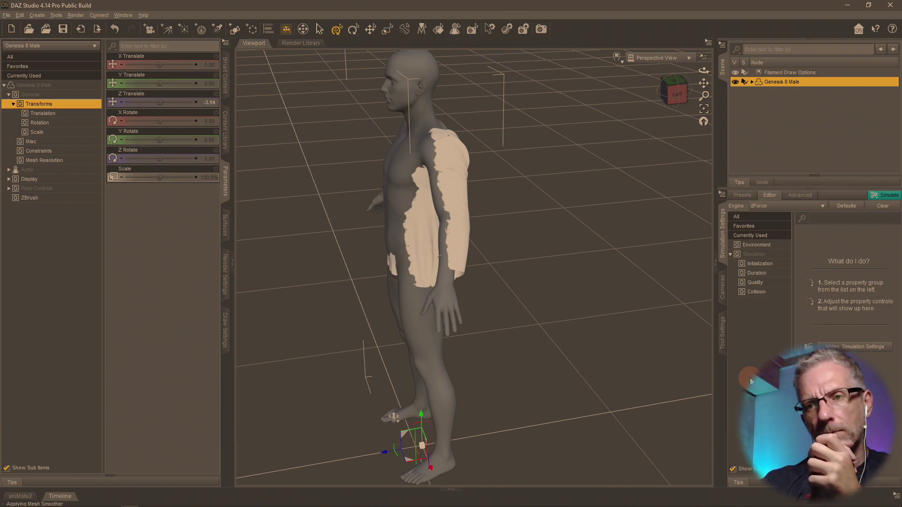
key("alt+Tab")
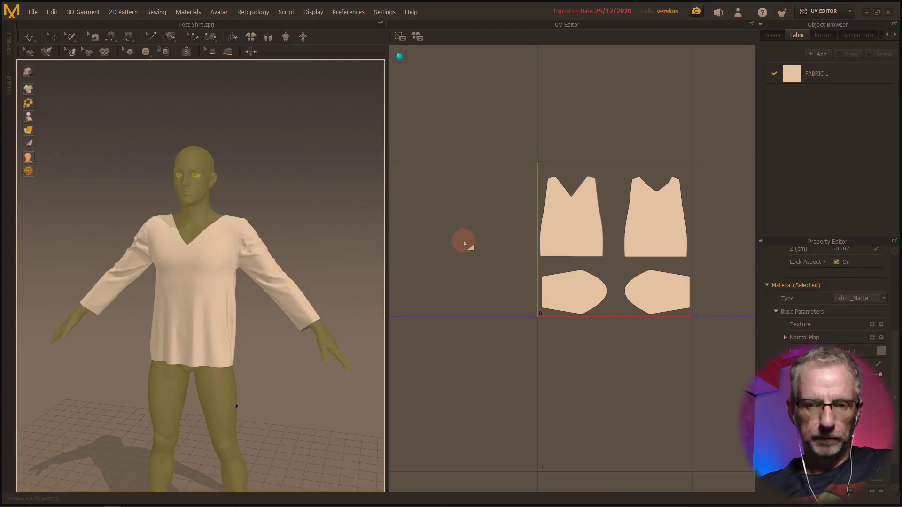
Switch to the SIMULATION workspace and select all the shirt patterns.
left_click(824, 11)
left_click(823, 41)
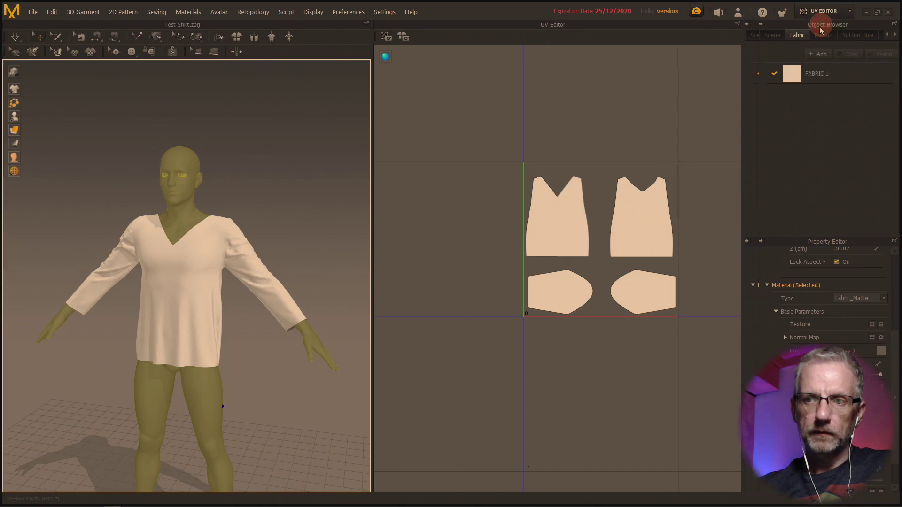
left_click(459, 256)
key("ctrl+a")
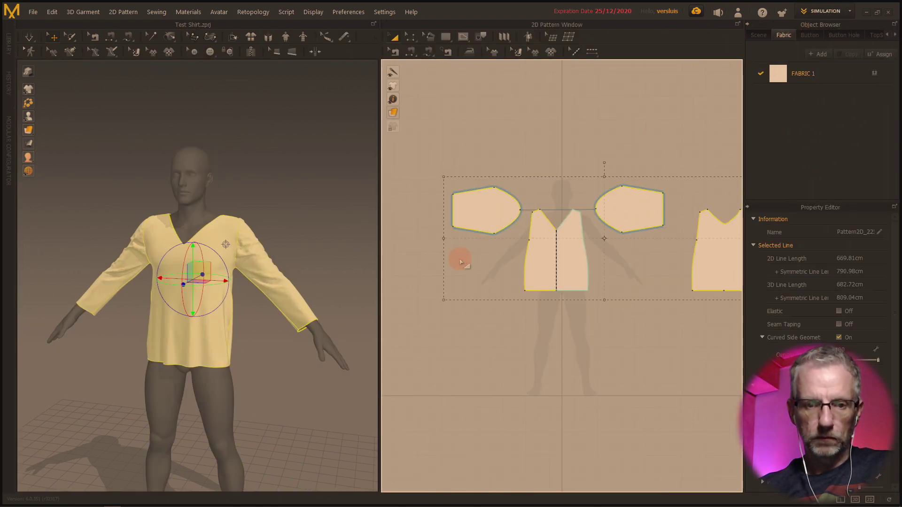
left_click(10, 72)
Export the selected patterns as OBJ, overwriting Shirt v1.obj.
left_click(33, 12)
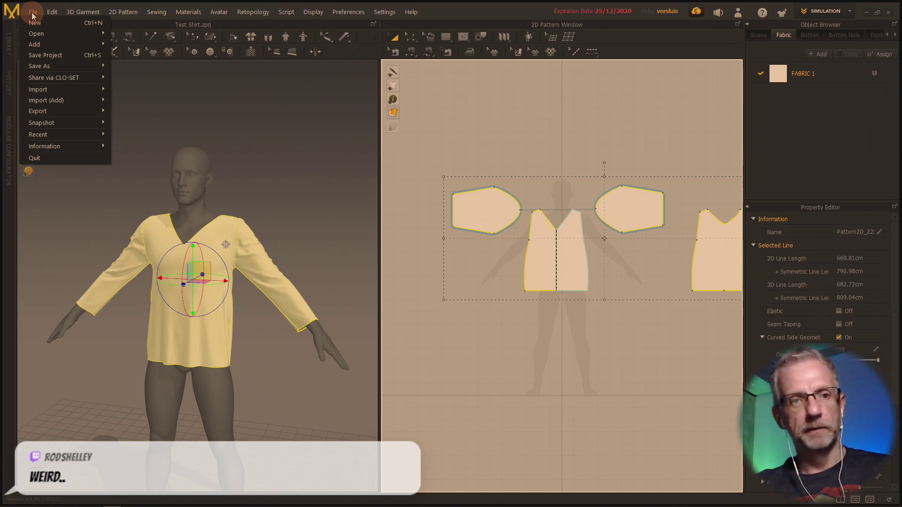
mouse_move(69, 112)
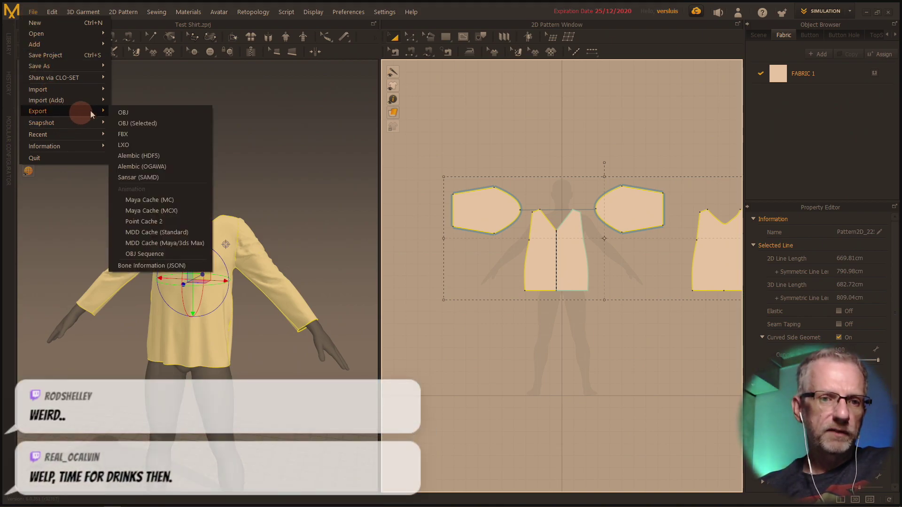
left_click(168, 125)
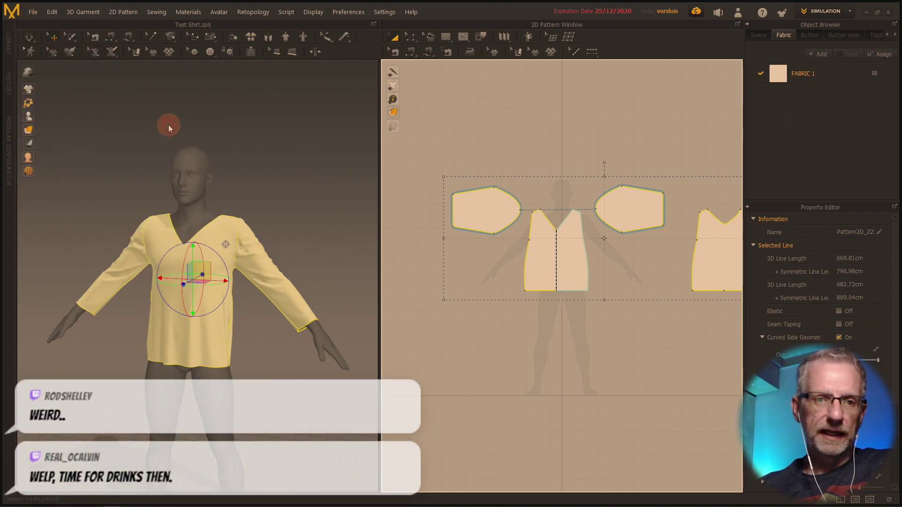
left_click(132, 69)
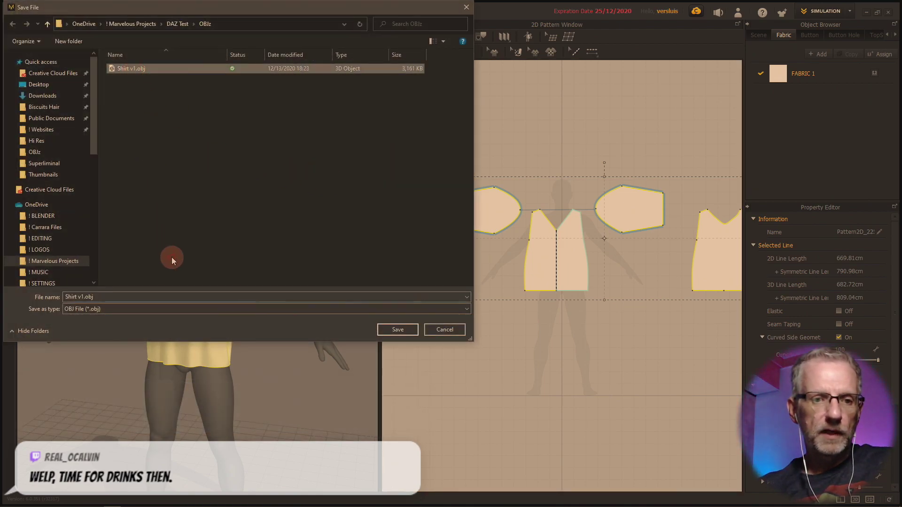
left_click(217, 295)
key("Right")
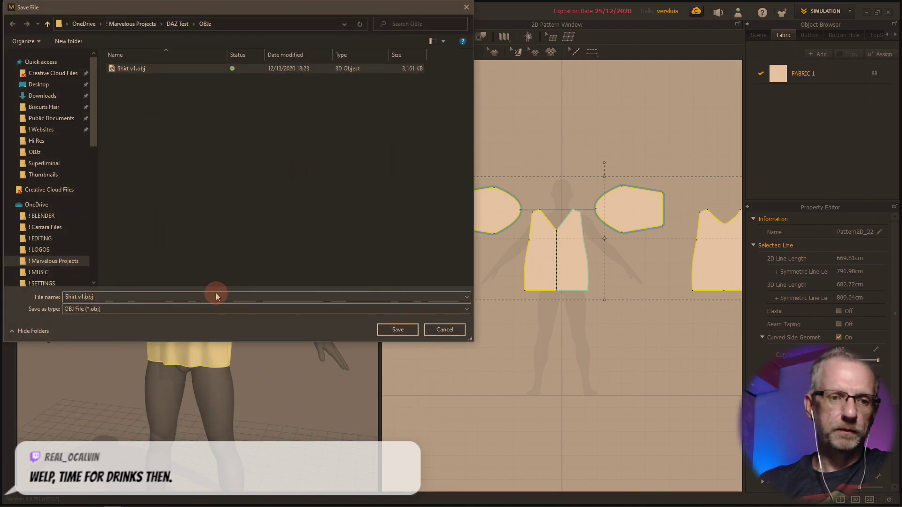
key("Return")
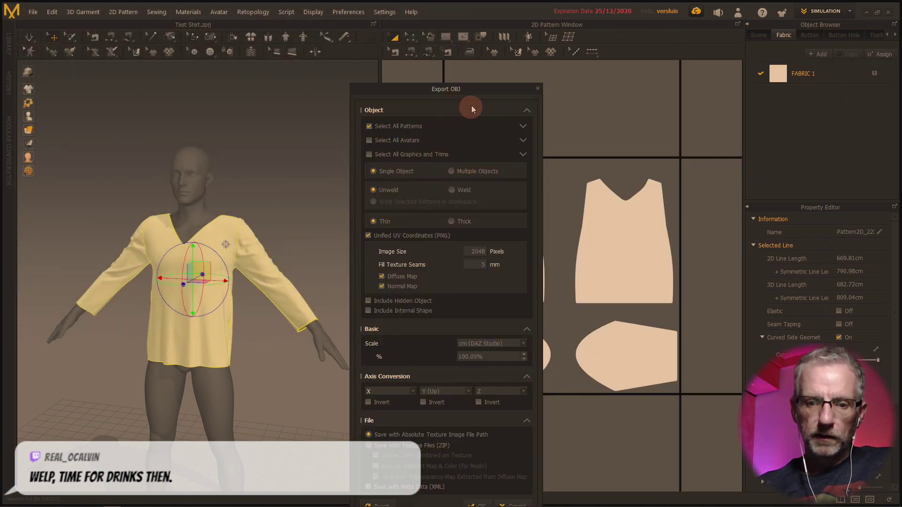
left_click_drag(471, 91, 279, 34)
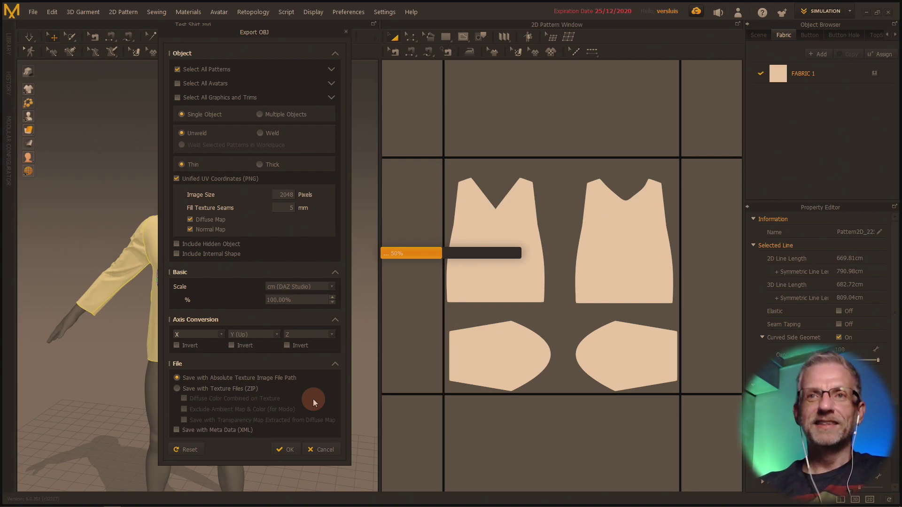
left_click(319, 451)
left_click(221, 415)
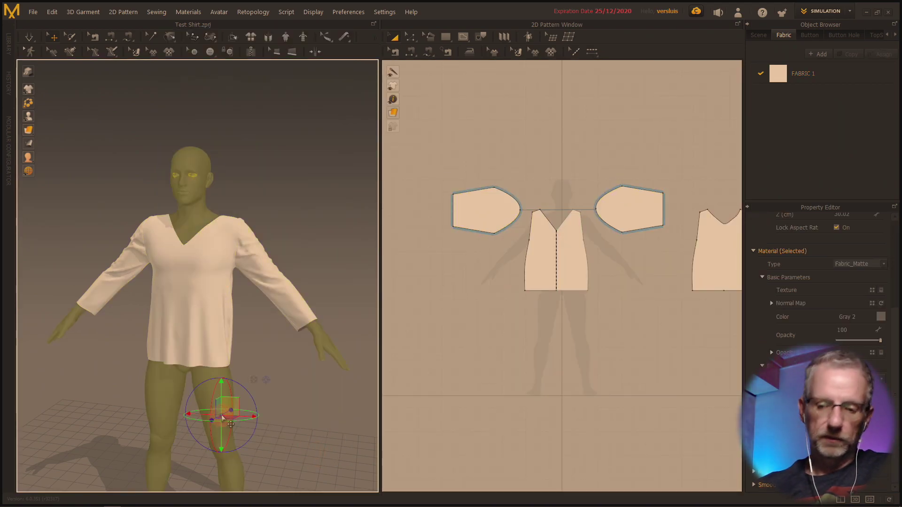
Hide the Marvelous Designer avatar and delete the rigged figure and shirt in DAZ Studio.
key("Delete")
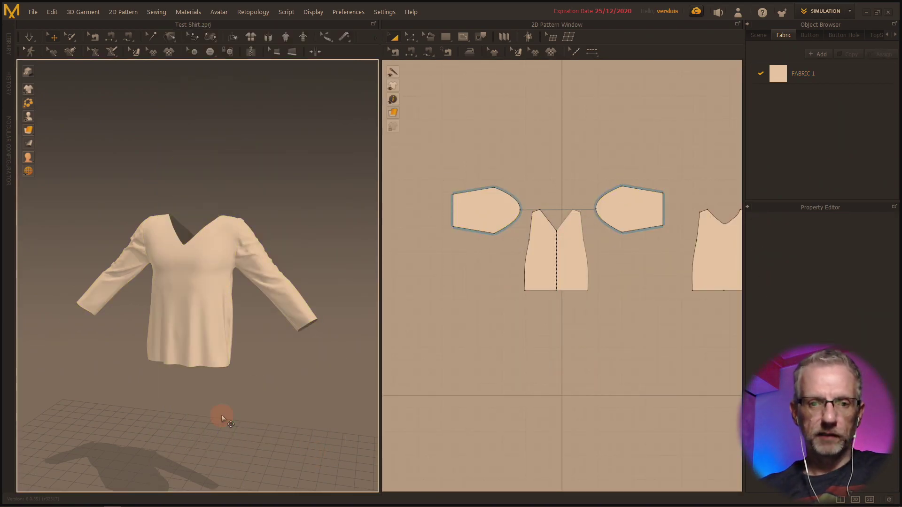
key("alt+Tab")
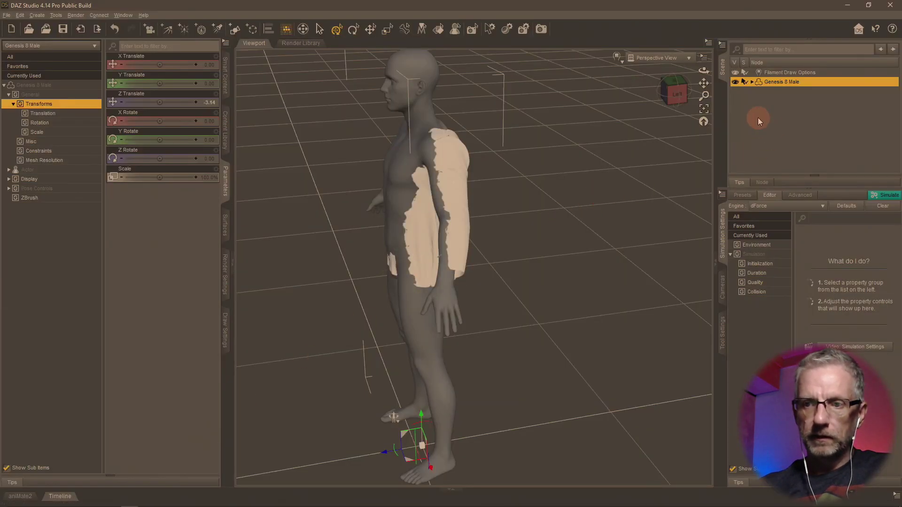
key("Delete")
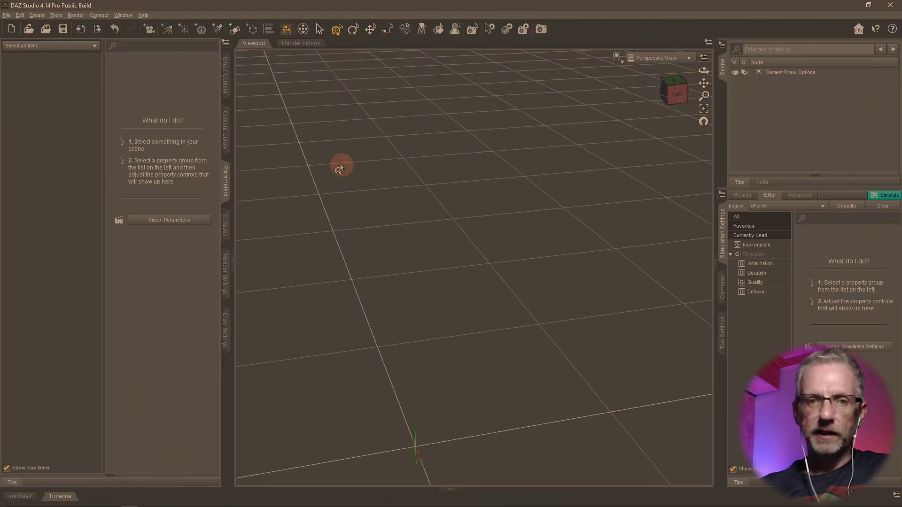
Load Genesis 8 Male Dev Load from Smart Content Figures and frame it.
left_click(225, 74)
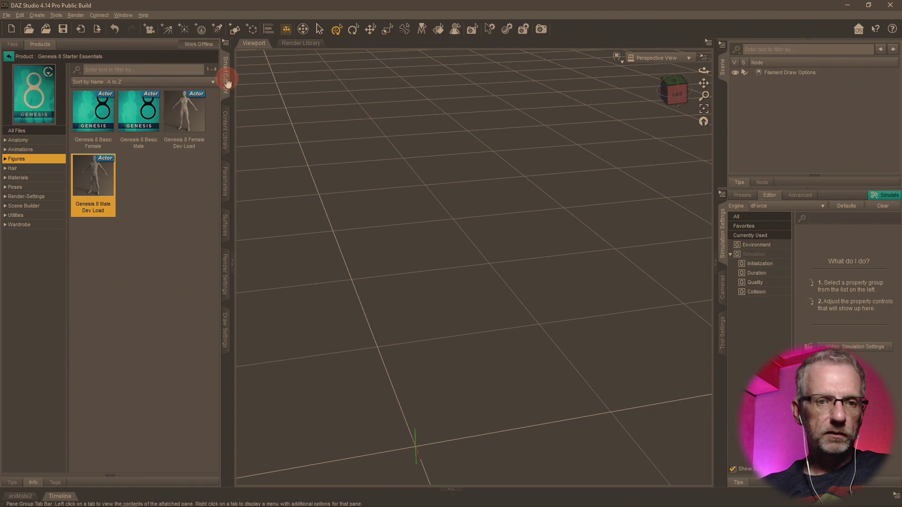
left_click(98, 186)
double_click(98, 187)
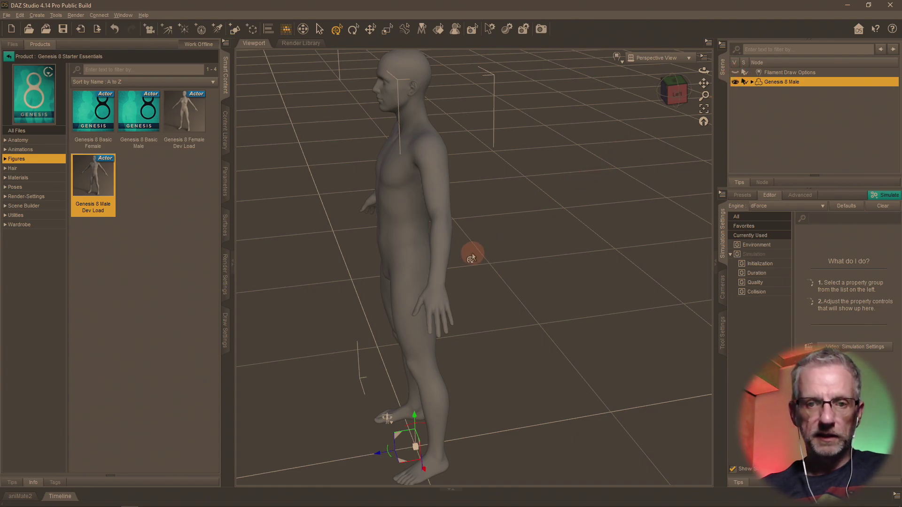
key("ctrl+f")
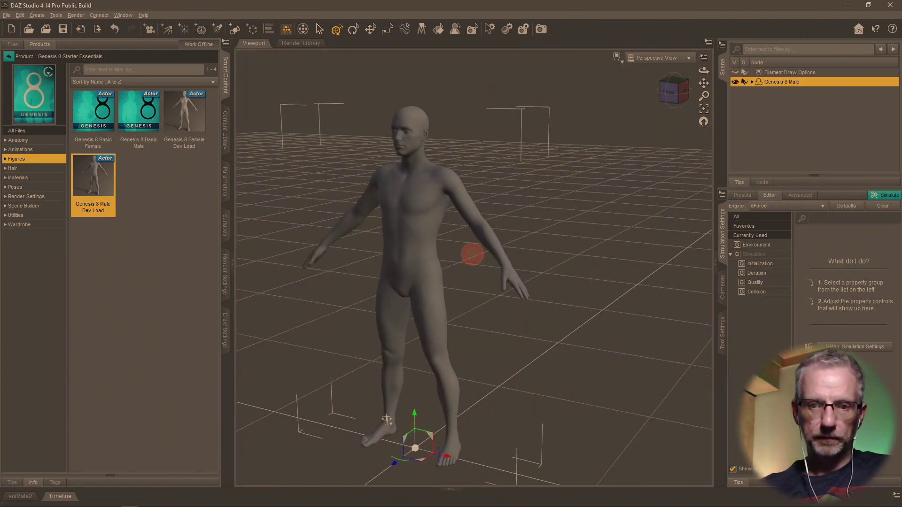
left_click_drag(468, 254, 475, 258)
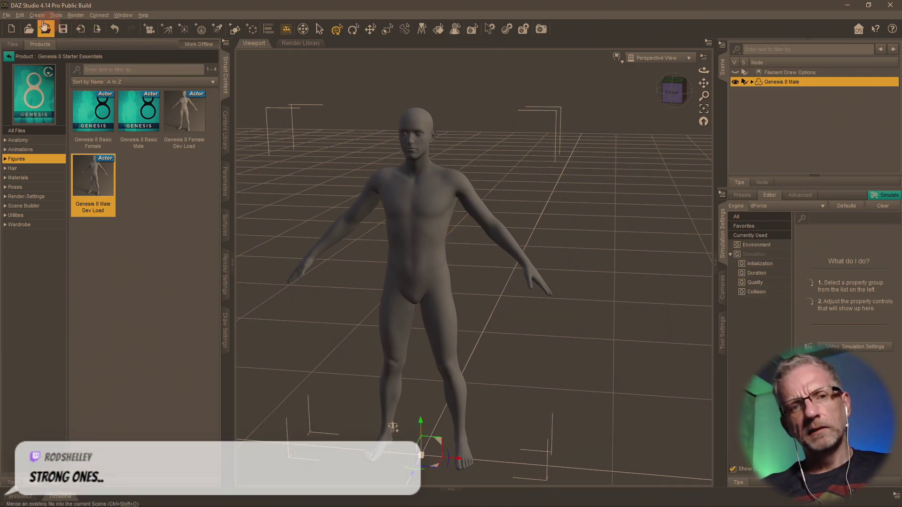
Export the scene as OBJ named G8M Dev in ! Marvelous Projects > DAZ Test.
left_click(7, 15)
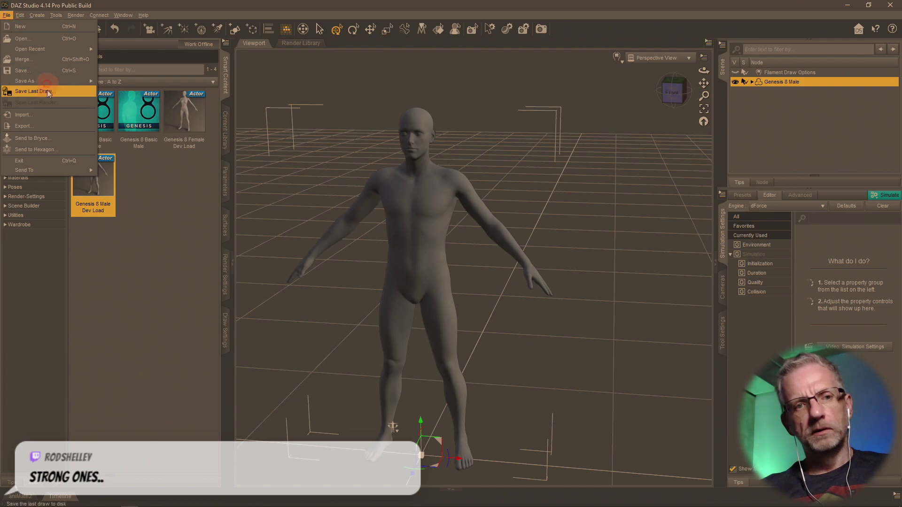
left_click(63, 127)
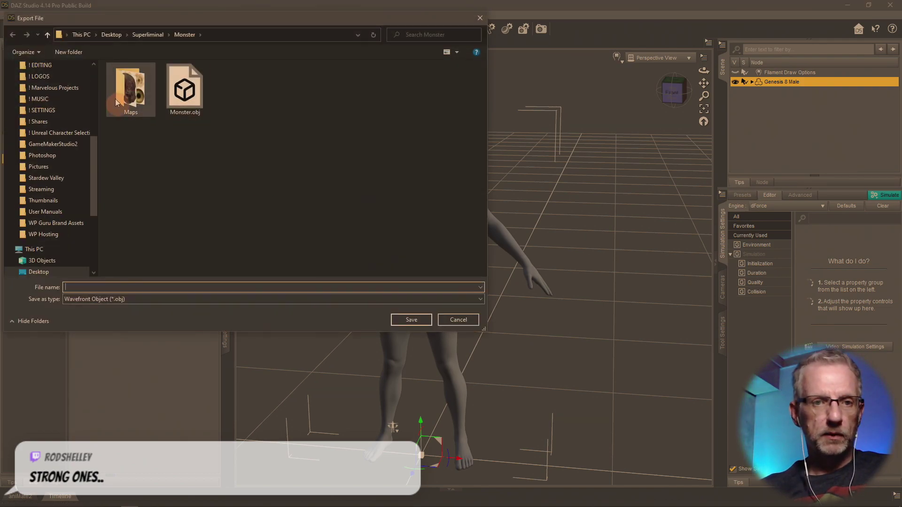
scroll(75, 157, "down", 5)
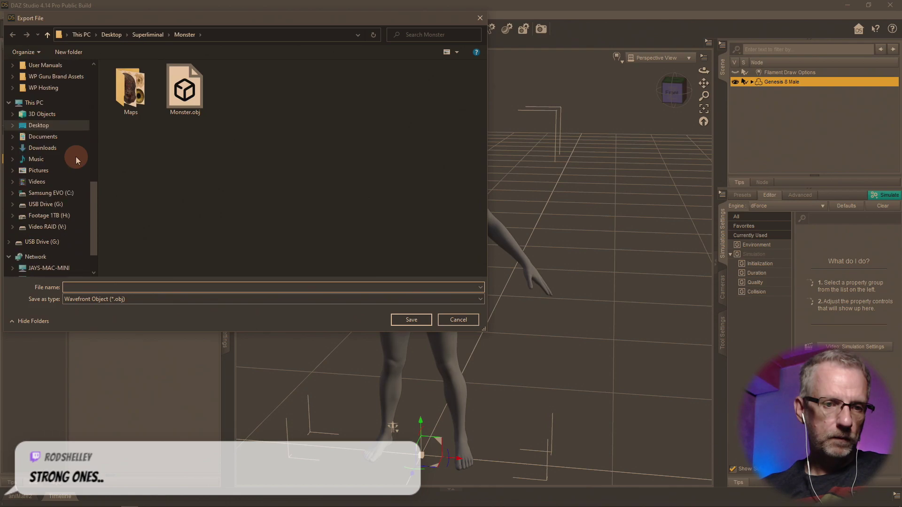
scroll(77, 230, "up", 5)
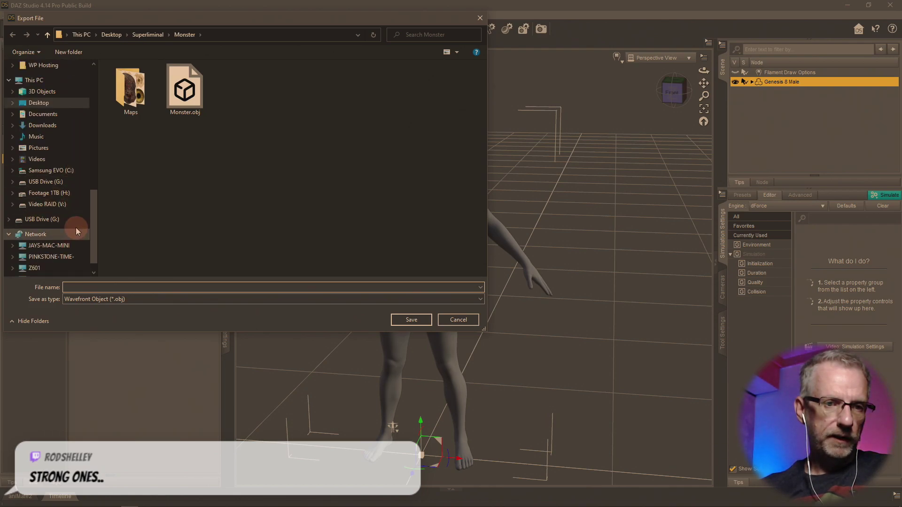
scroll(75, 227, "up", 3)
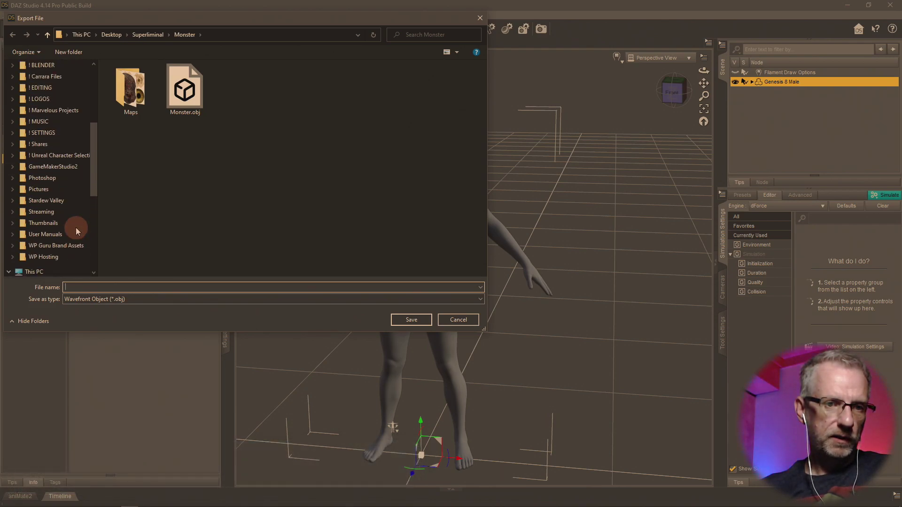
left_click(57, 113)
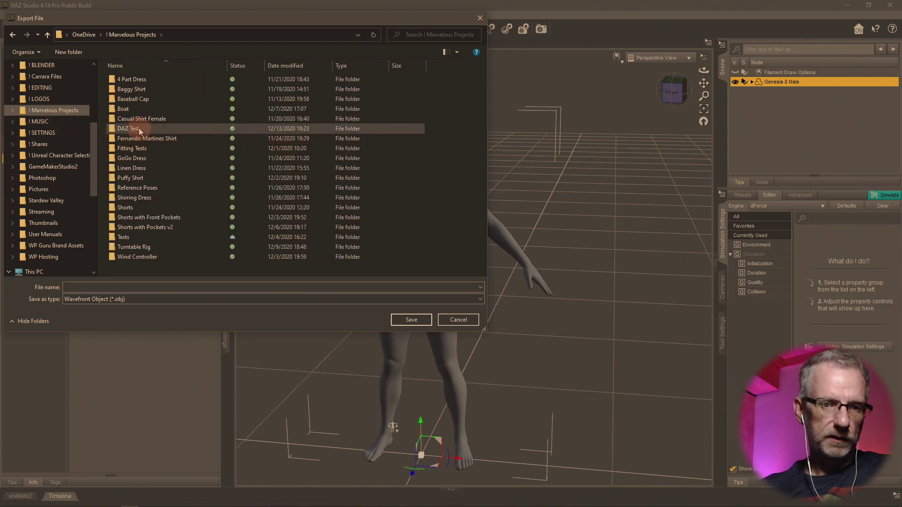
double_click(139, 128)
left_click(187, 288)
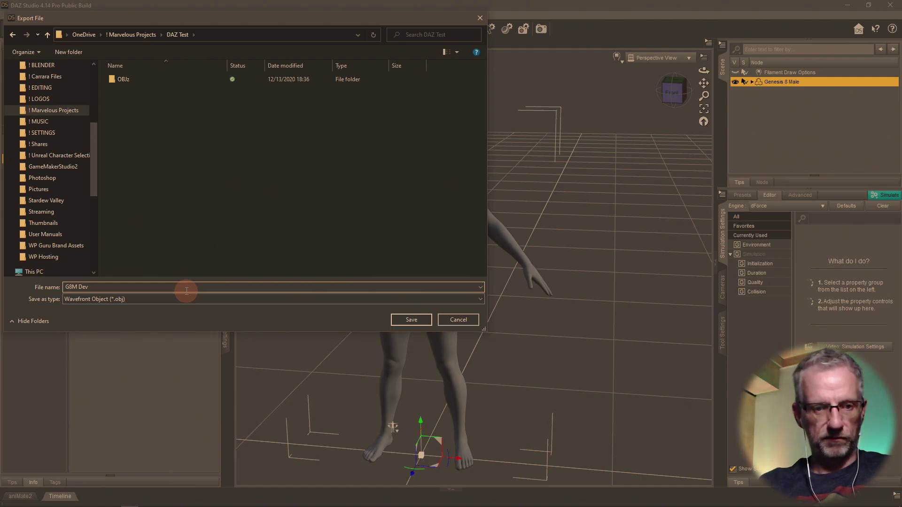
key("Return")
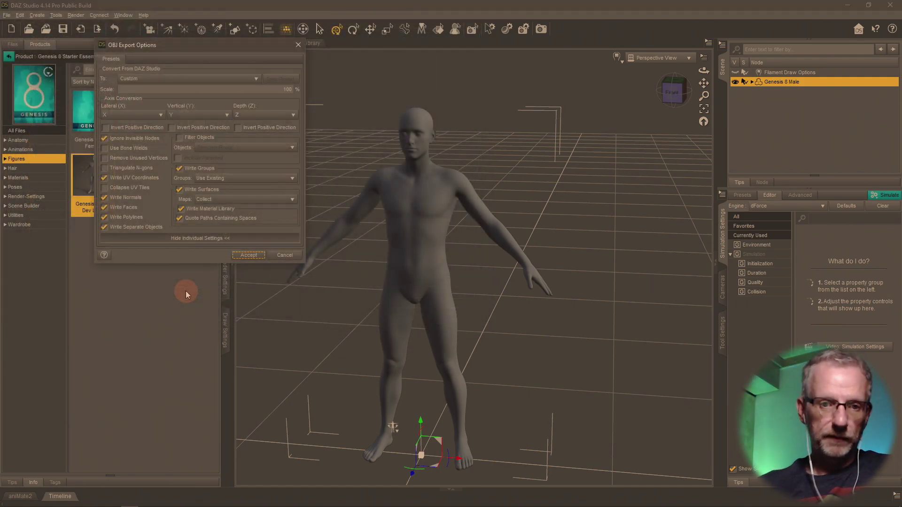
Set the export scale to DAZ Studio (1 unit = 1cm) without Write Surfaces and accept.
left_click(217, 79)
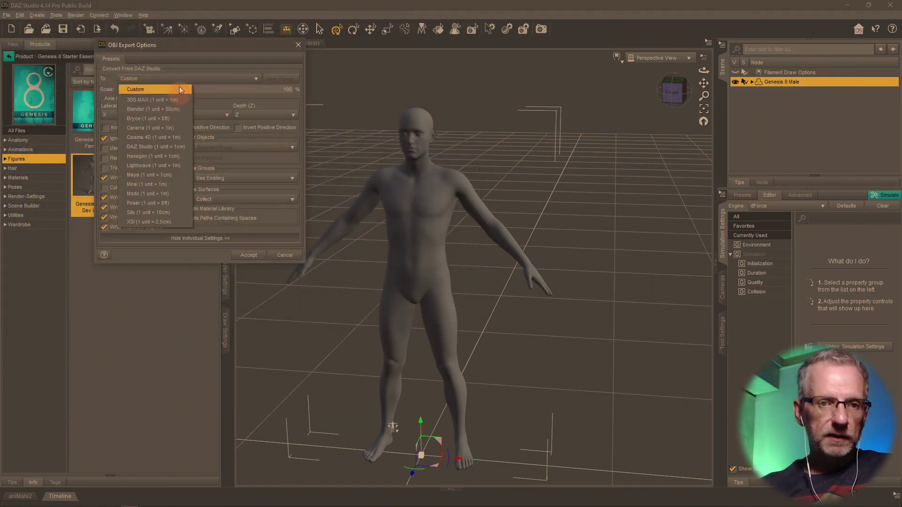
left_click(176, 147)
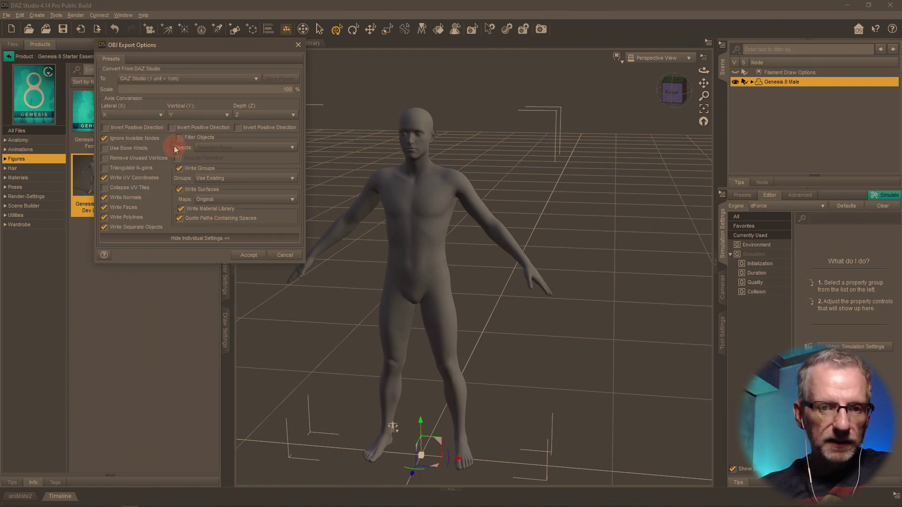
left_click(180, 190)
left_click(242, 256)
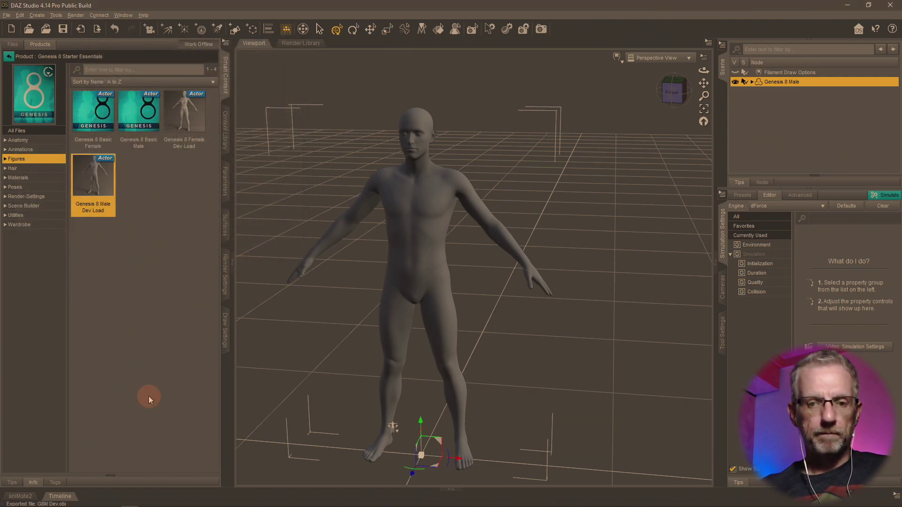
key("alt+Tab")
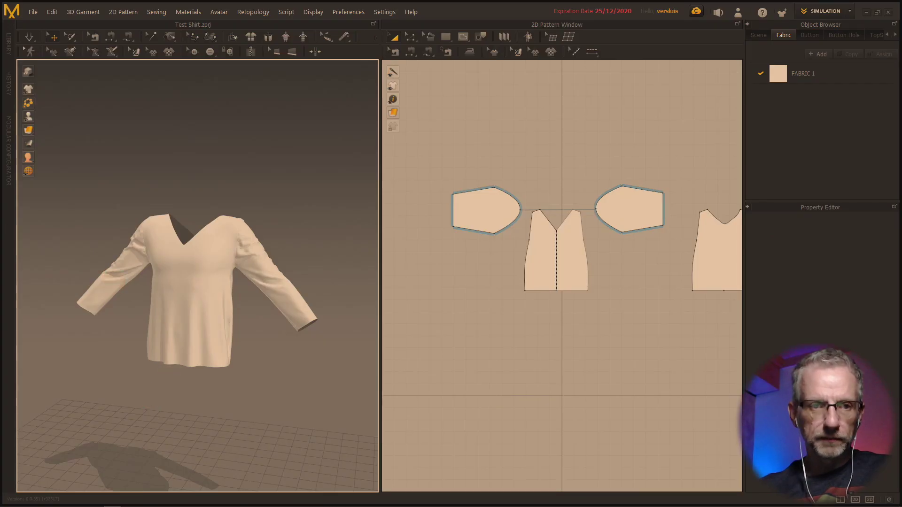
Add G8M Dev.obj from DAZ Test as an avatar with Align Bottom to Ground unchecked.
left_click(37, 14)
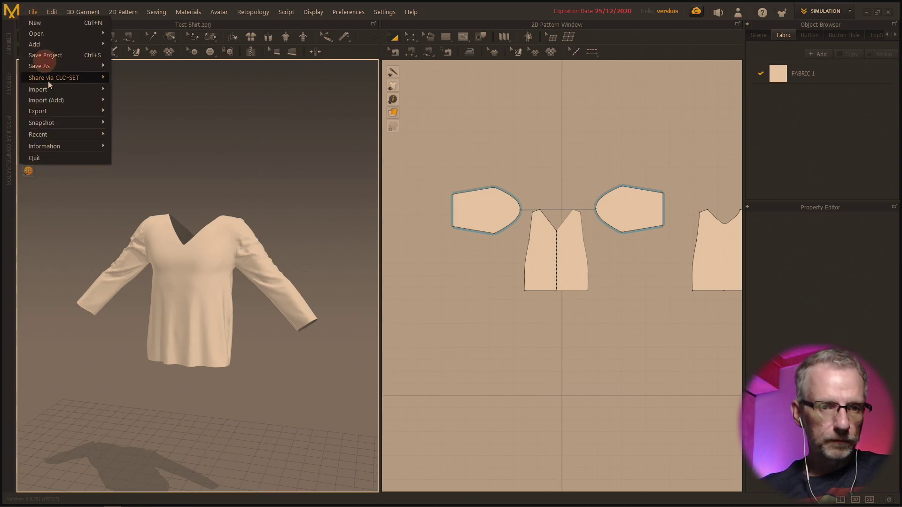
mouse_move(81, 99)
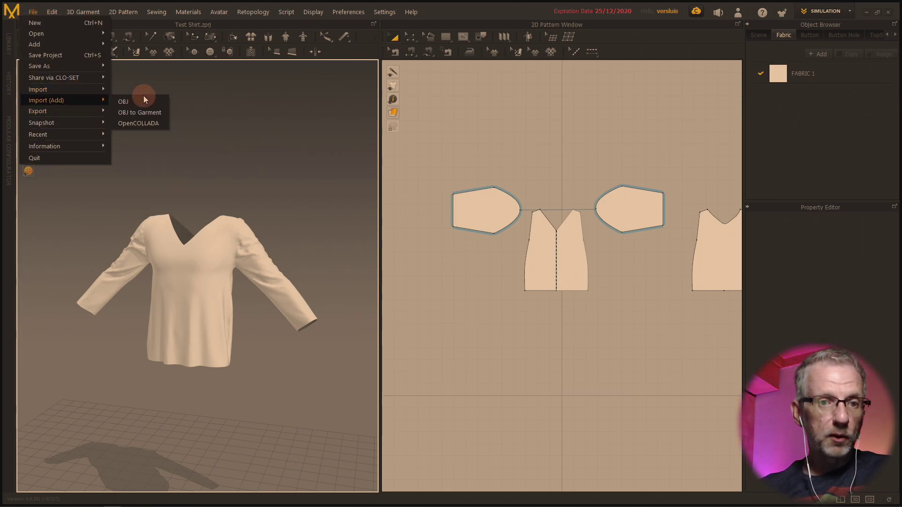
left_click(143, 102)
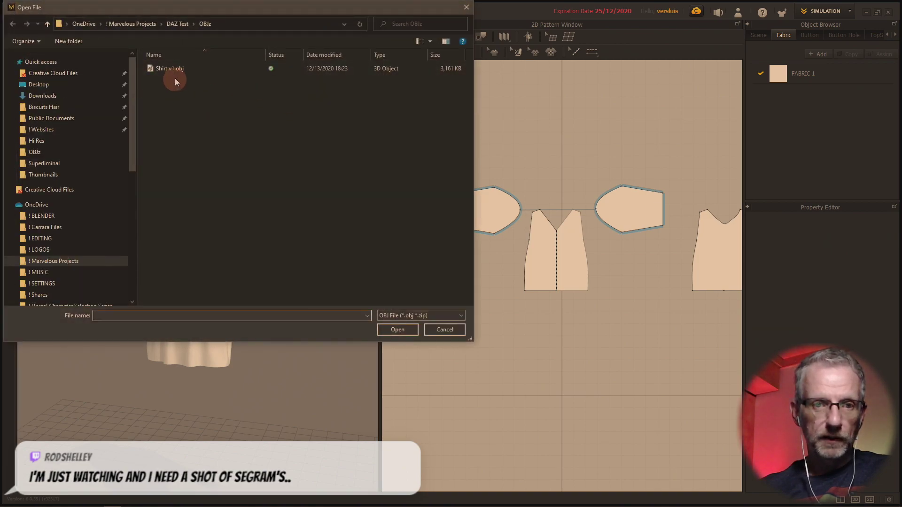
left_click(178, 25)
left_click(185, 79)
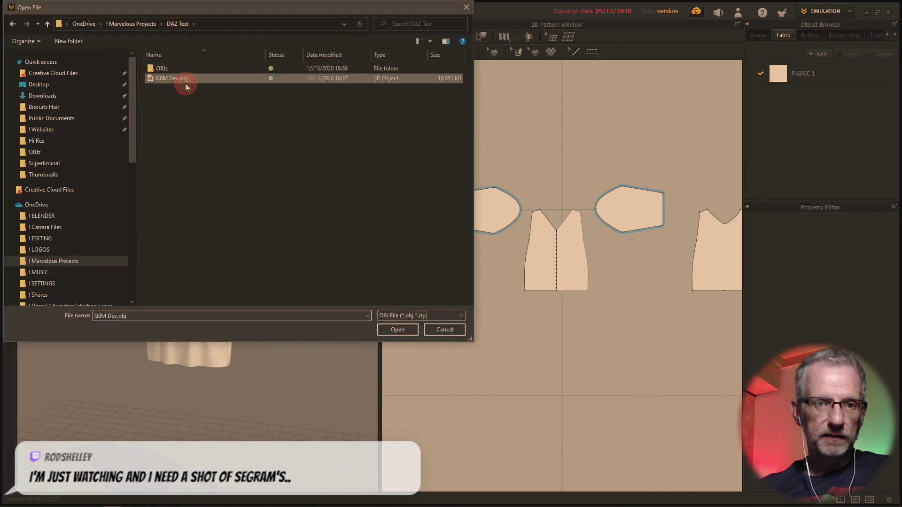
left_click(399, 331)
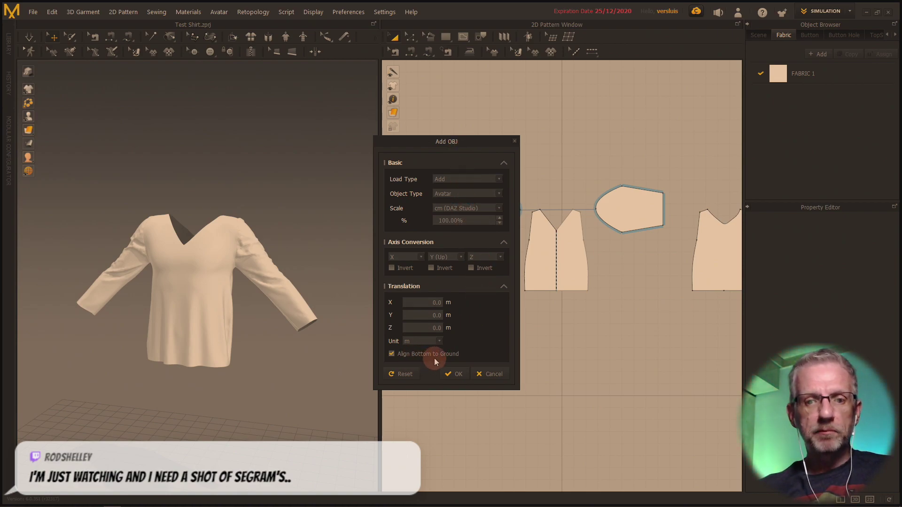
left_click(392, 356)
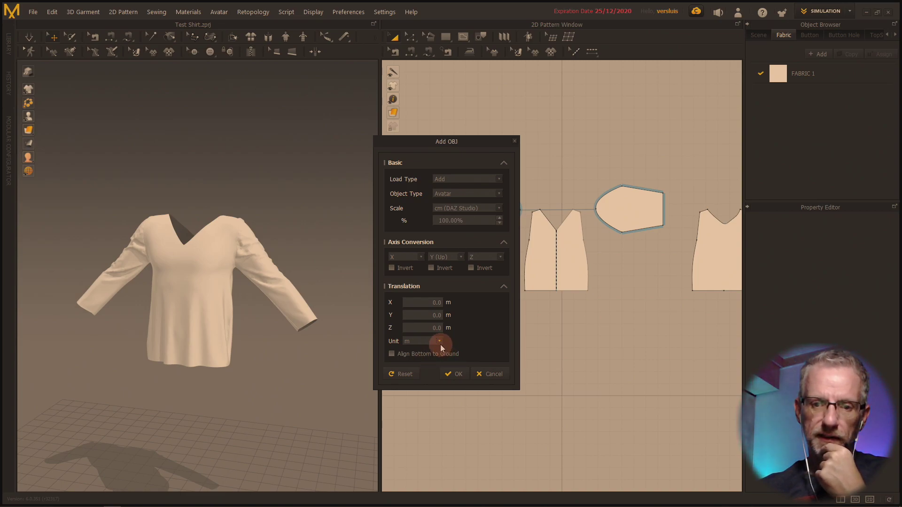
left_click(455, 374)
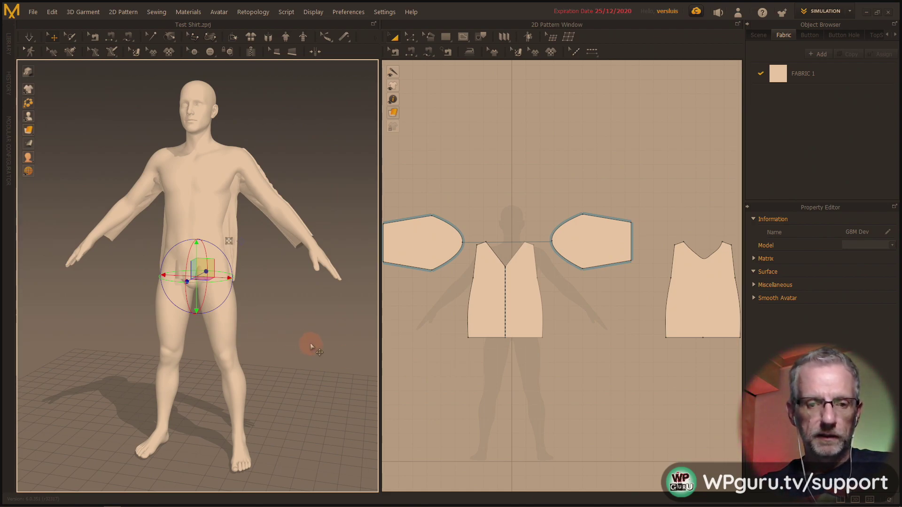
right_click_drag(311, 346, 265, 353)
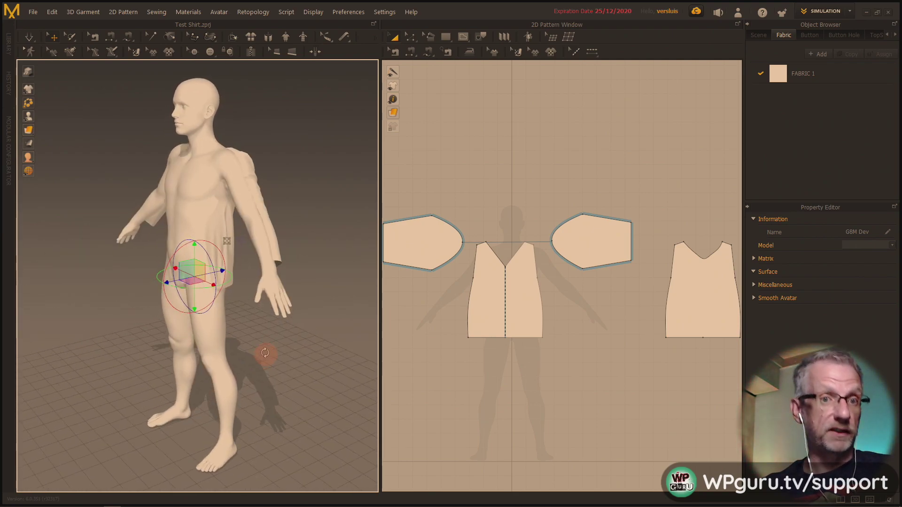
Colour all avatar faces grey #666666, then select all patterns and simulate the shirt.
scroll(495, 383, "down", 1)
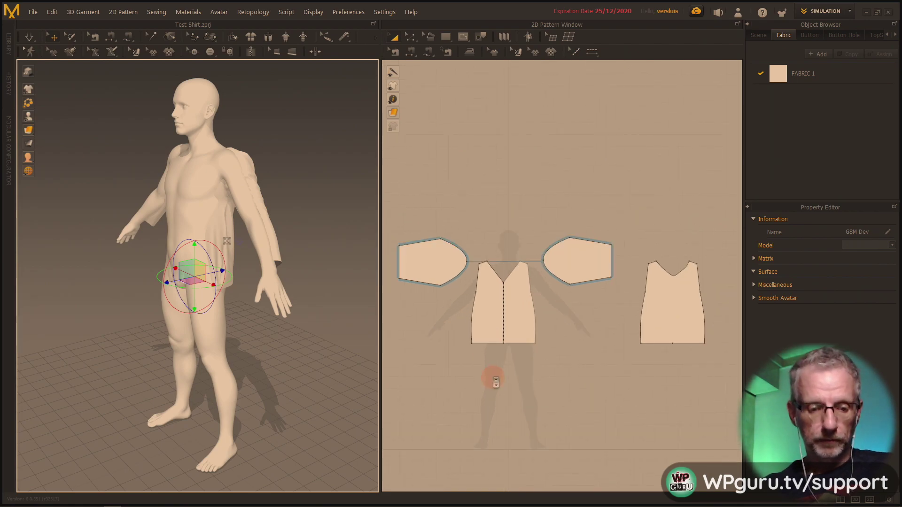
key("ctrl+a")
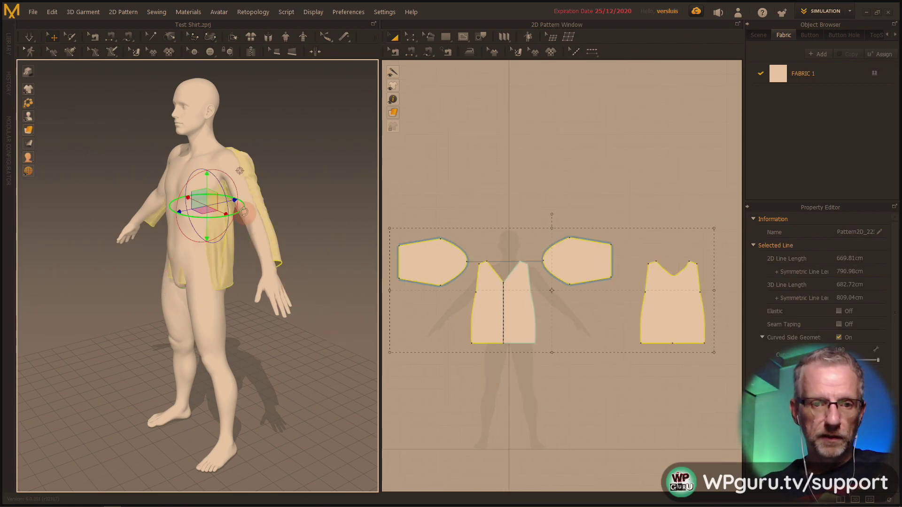
scroll(232, 215, "up", 2)
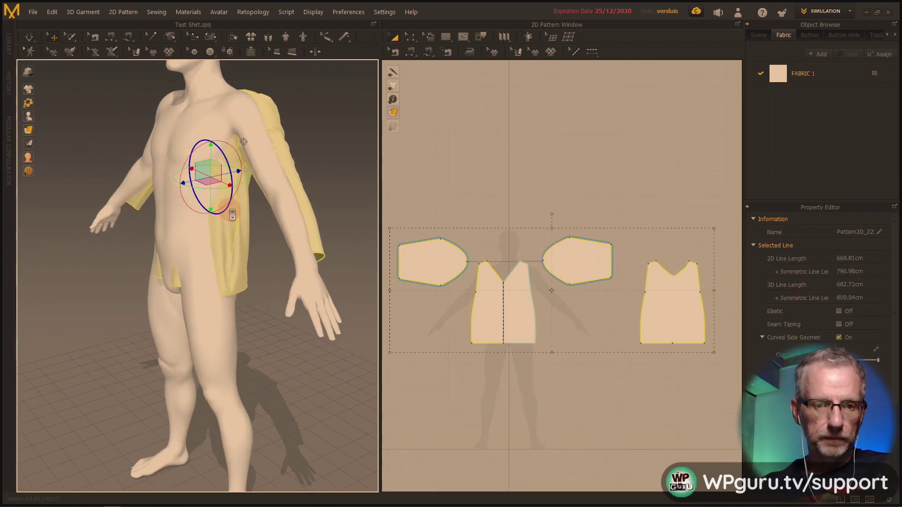
left_click(206, 339)
right_click(209, 342)
left_click(227, 348)
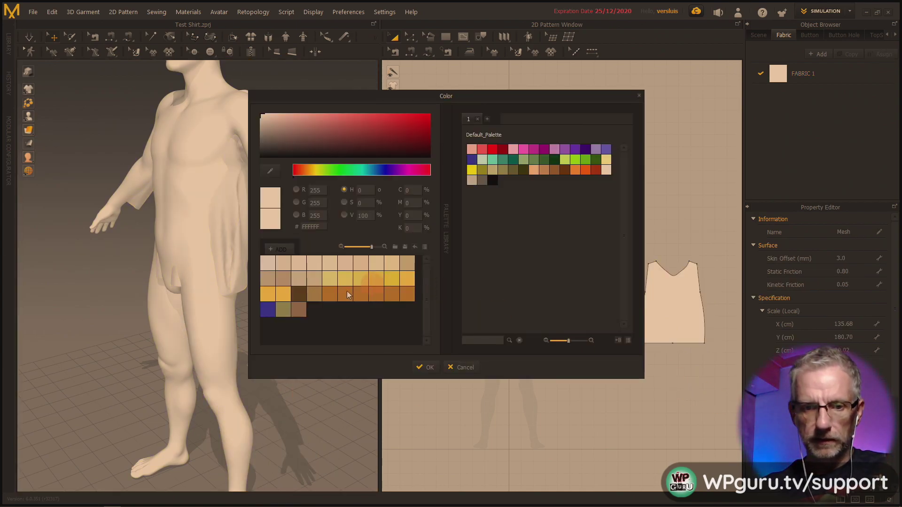
left_click(481, 181)
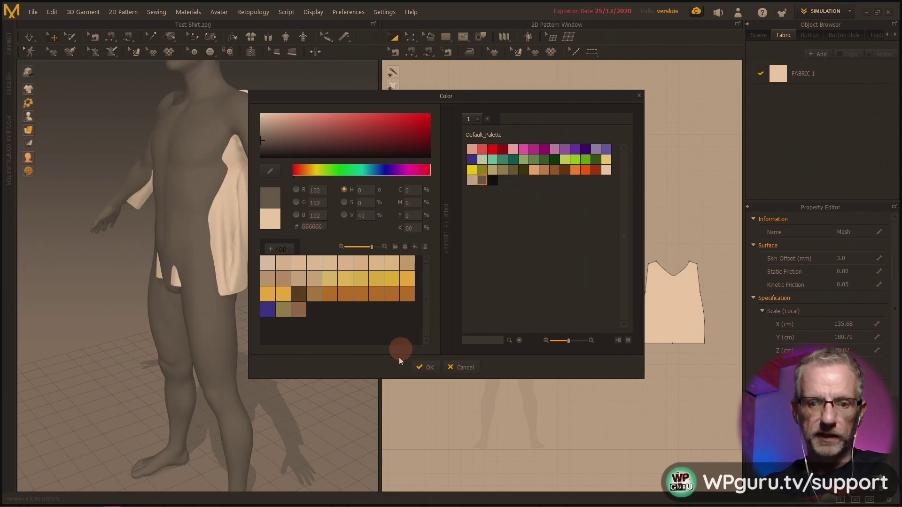
left_click(427, 368)
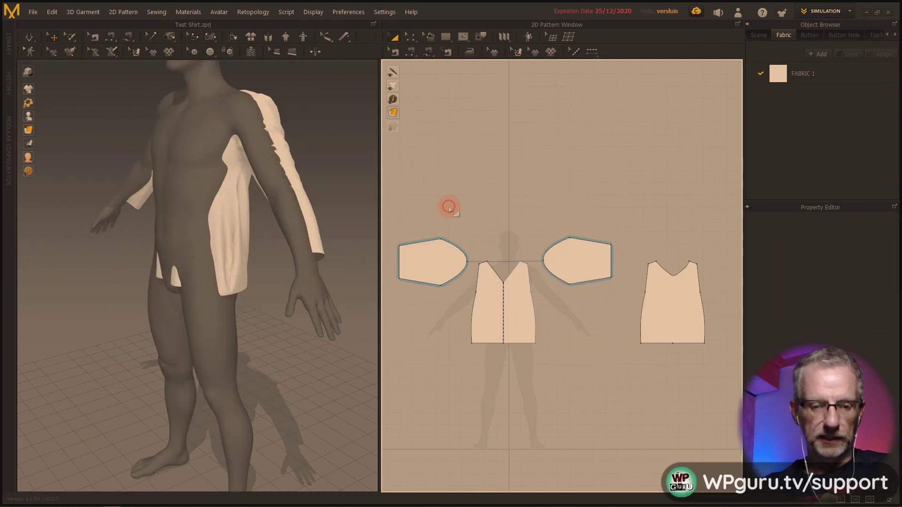
key("ctrl+a")
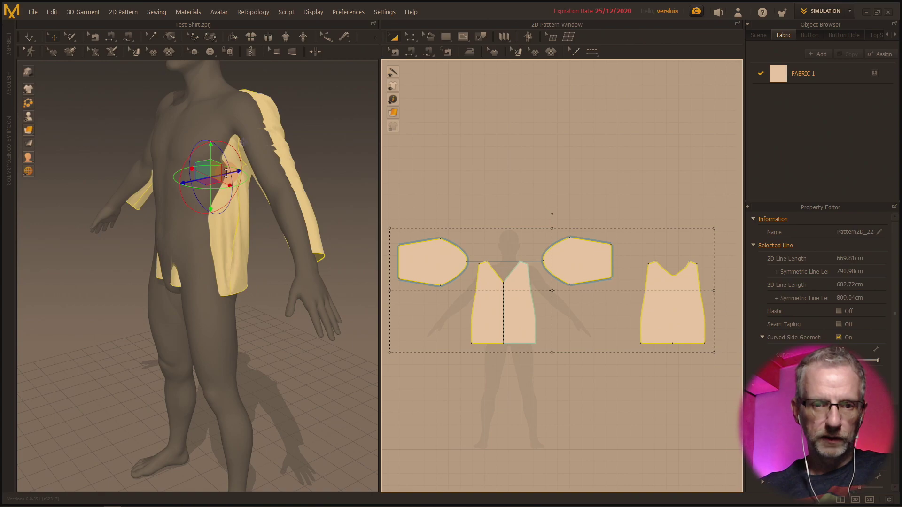
key("space")
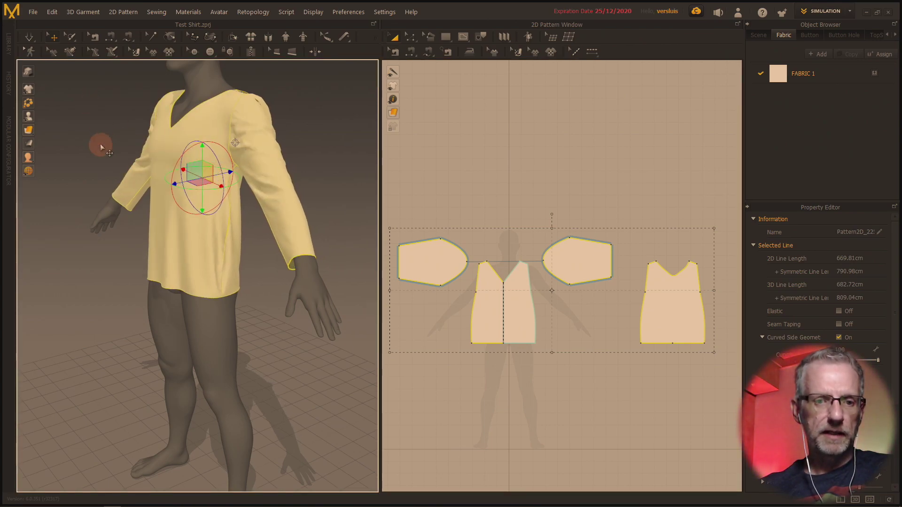
middle_click_drag(100, 148, 115, 231)
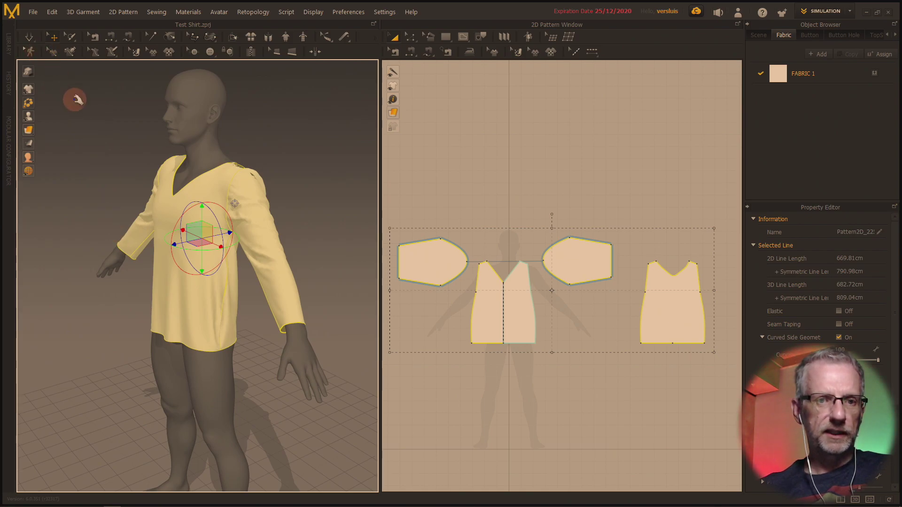
left_click(106, 182)
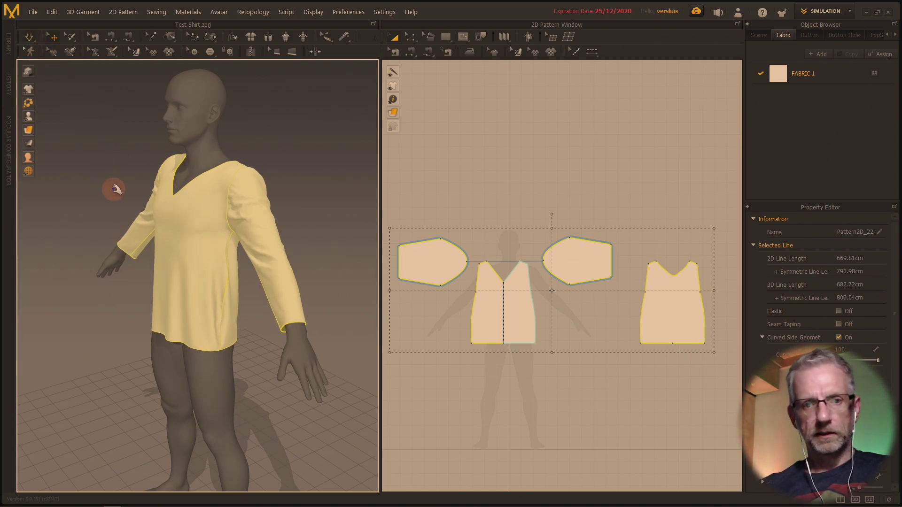
mouse_move(121, 221)
right_mouse_down()
mouse_move(346, 230)
mouse_move(369, 221)
mouse_move(261, 247)
mouse_move(155, 246)
mouse_move(130, 231)
mouse_move(126, 246)
mouse_move(125, 225)
right_mouse_up()
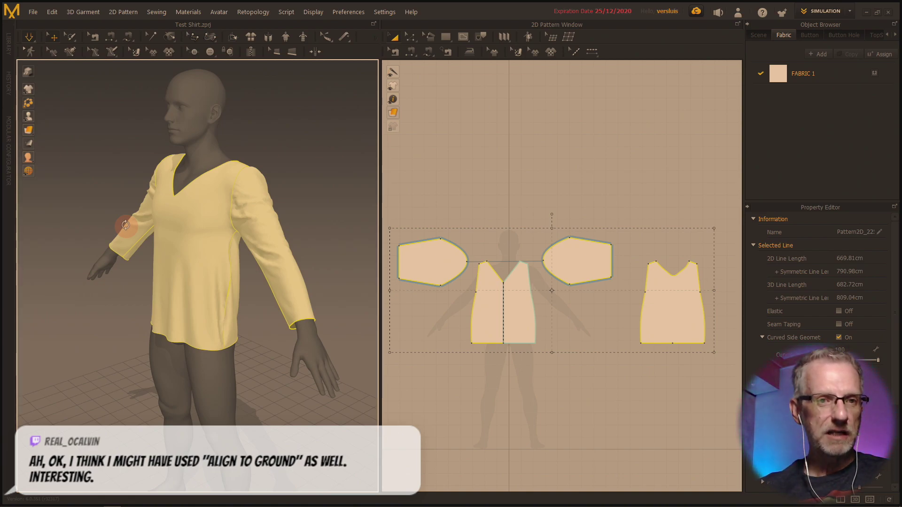
right_click_drag(126, 224, 127, 221)
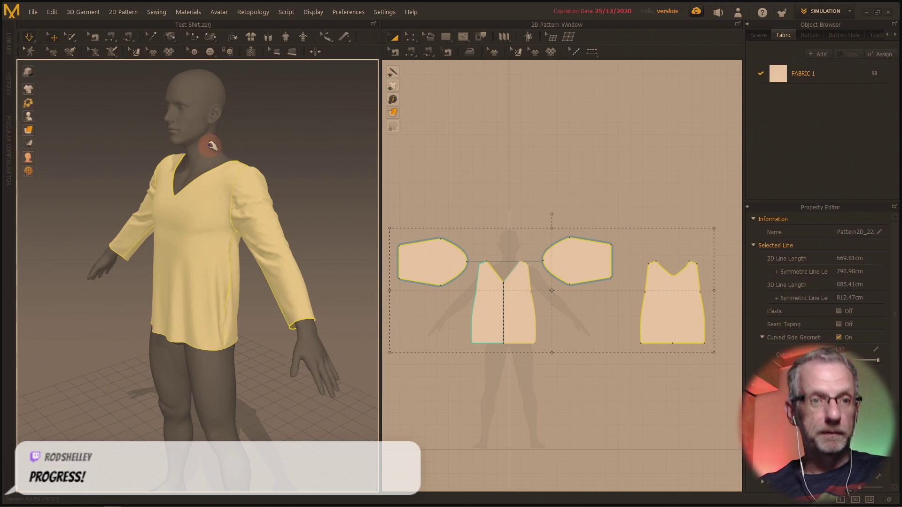
Export the selected shirt as OBJ named Shirt v3 in the OBJz folder.
left_click(33, 12)
mouse_move(101, 110)
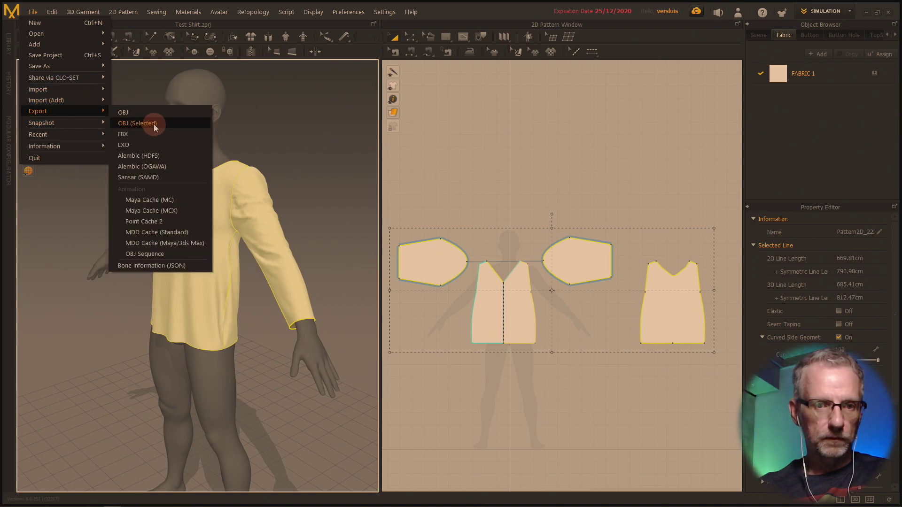
left_click(151, 124)
double_click(136, 69)
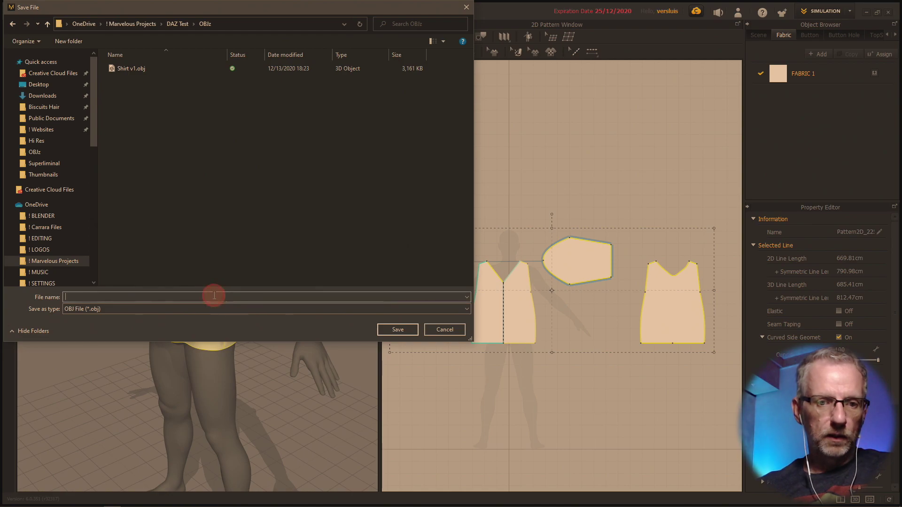
type("Shirt v3")
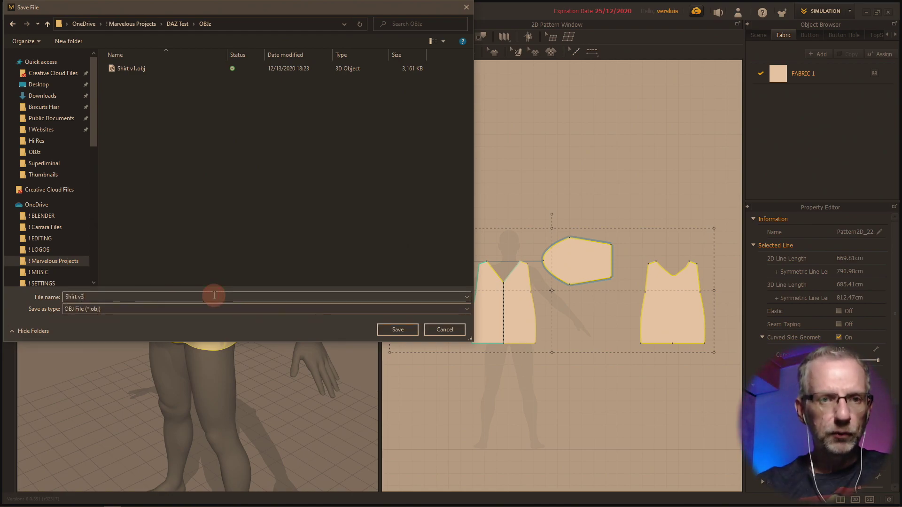
key("Return")
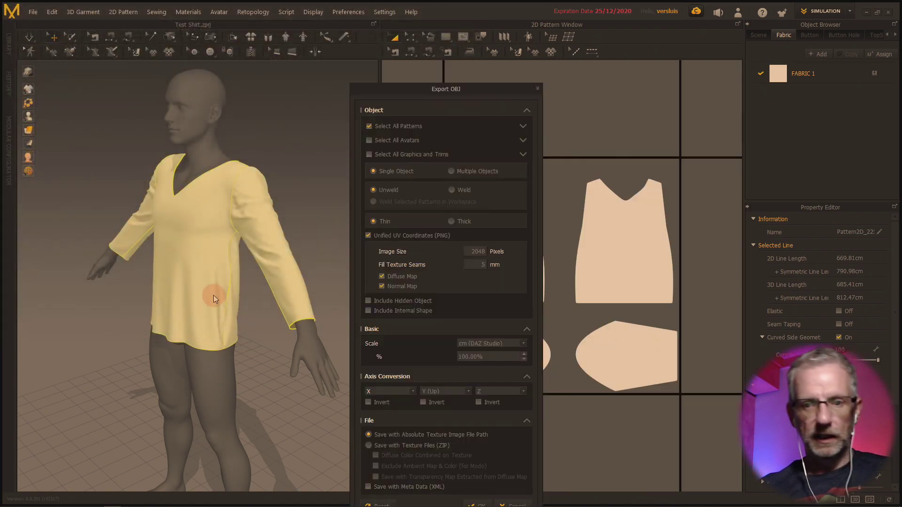
Exclude Diffuse Map and Normal Map, keep cm (DAZ Studio) scale, and confirm the export.
left_click(383, 276)
left_click(374, 171)
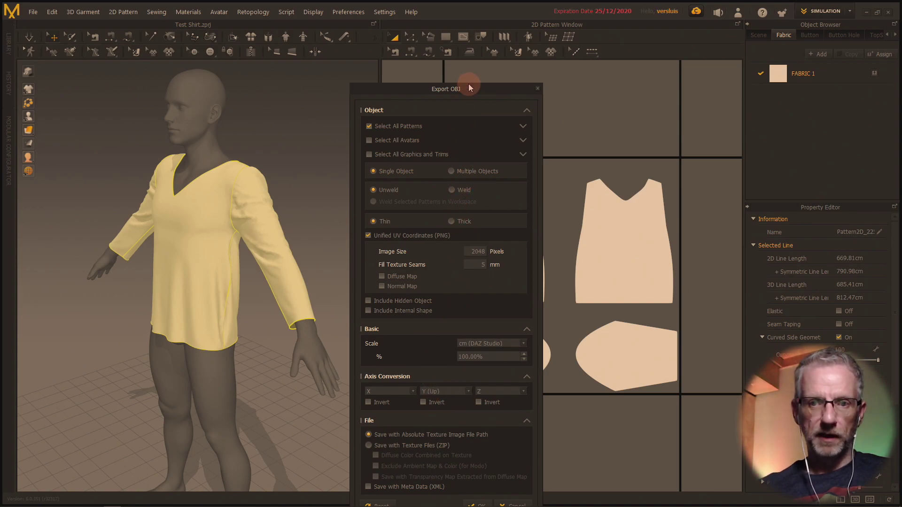
left_click_drag(461, 89, 346, 23)
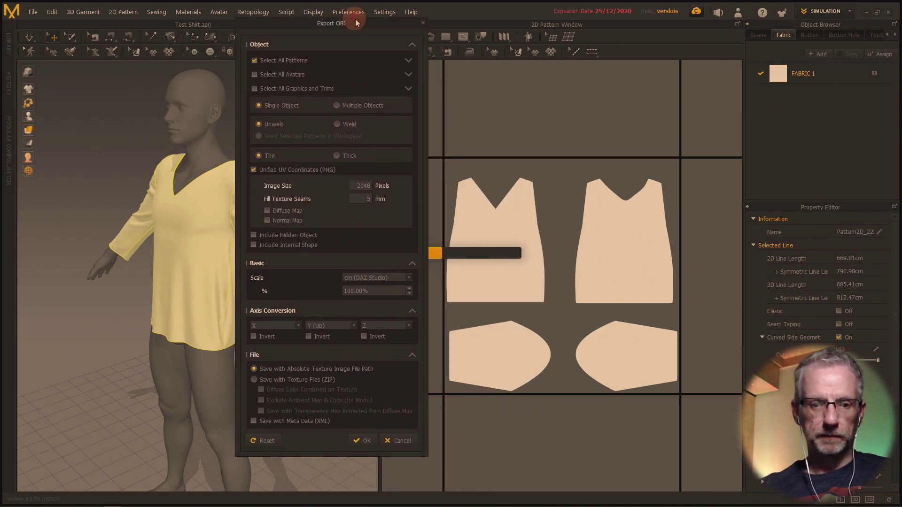
left_click(362, 440)
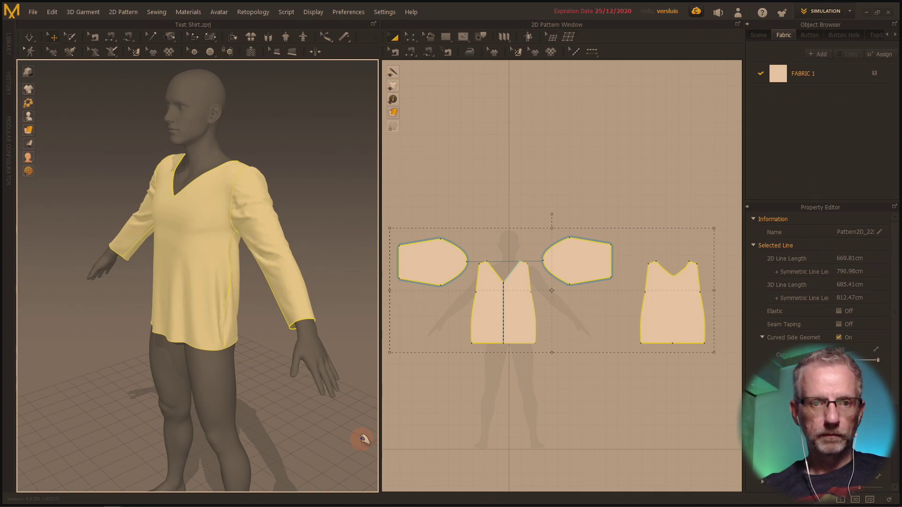
Import Shirt v3.obj into DAZ Studio at DAZ Studio (1 unit = 1cm) scale and inspect it.
key("alt+Tab")
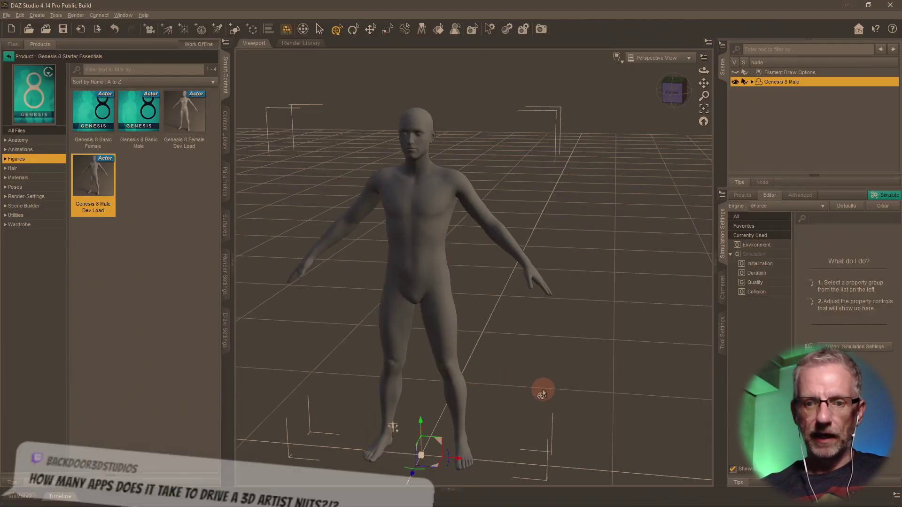
left_click_drag(542, 393, 517, 376)
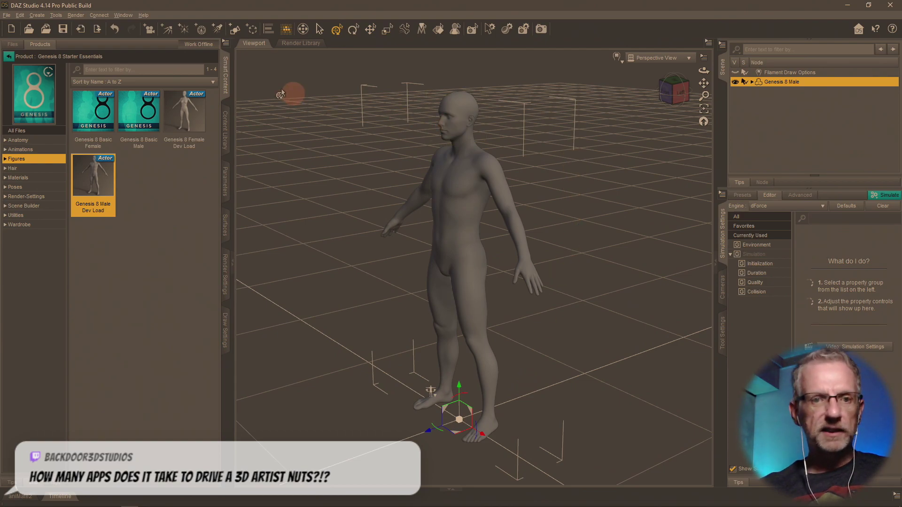
left_click(6, 15)
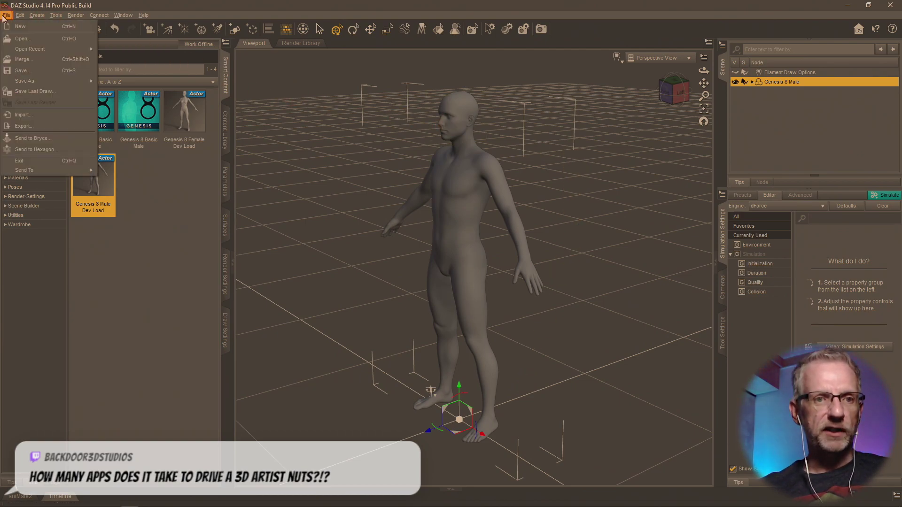
left_click(64, 121)
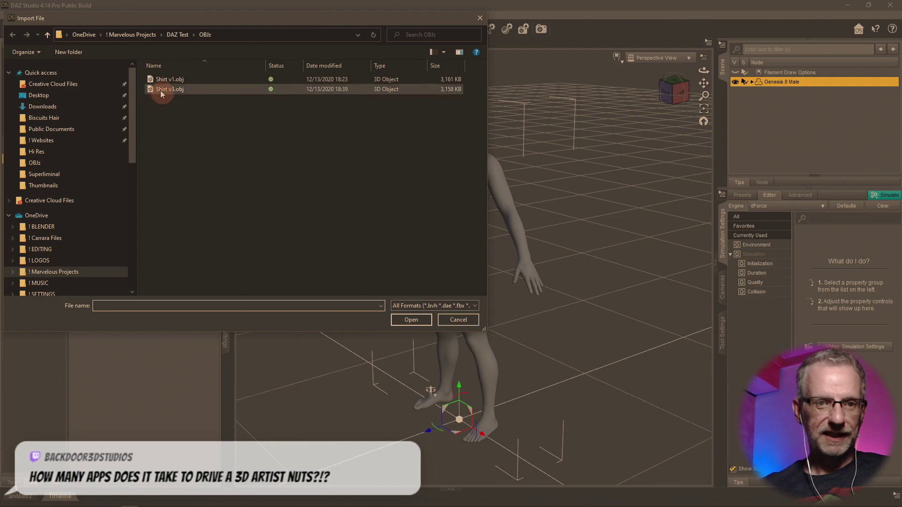
left_click(162, 89)
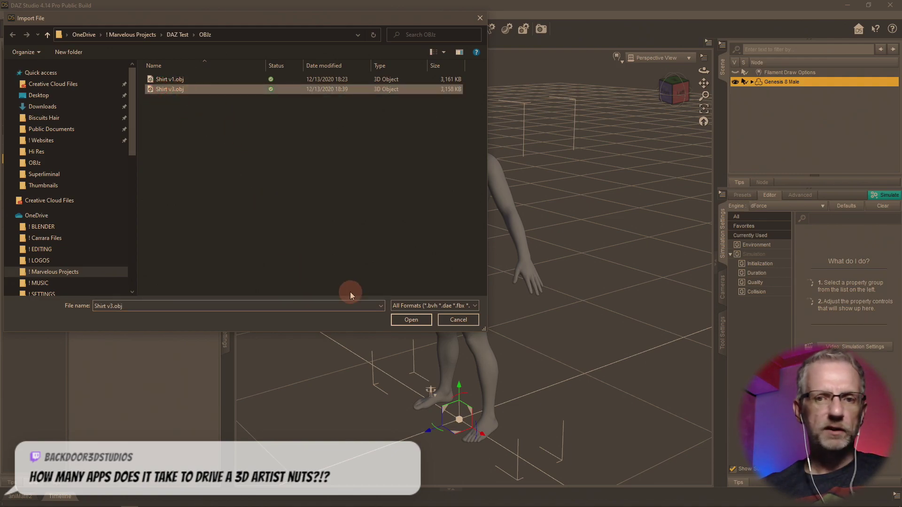
left_click(411, 320)
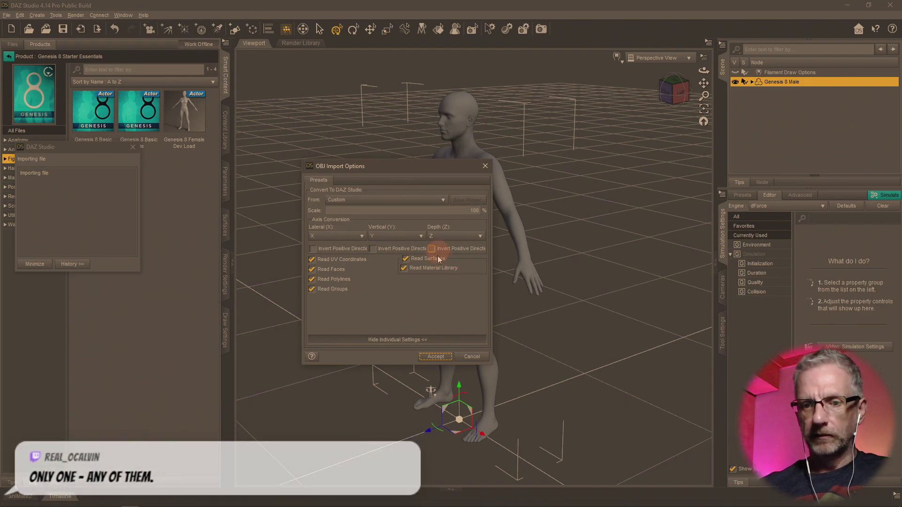
left_click(443, 201)
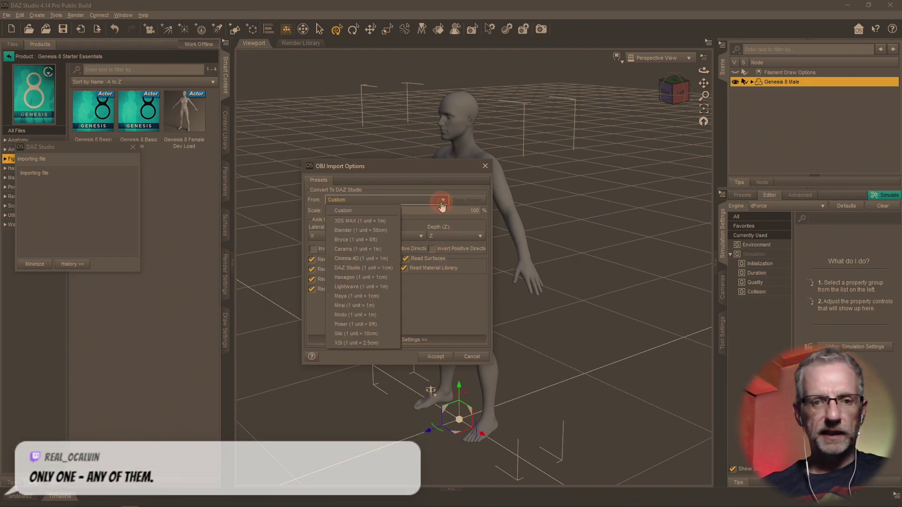
left_click(391, 268)
left_click(434, 358)
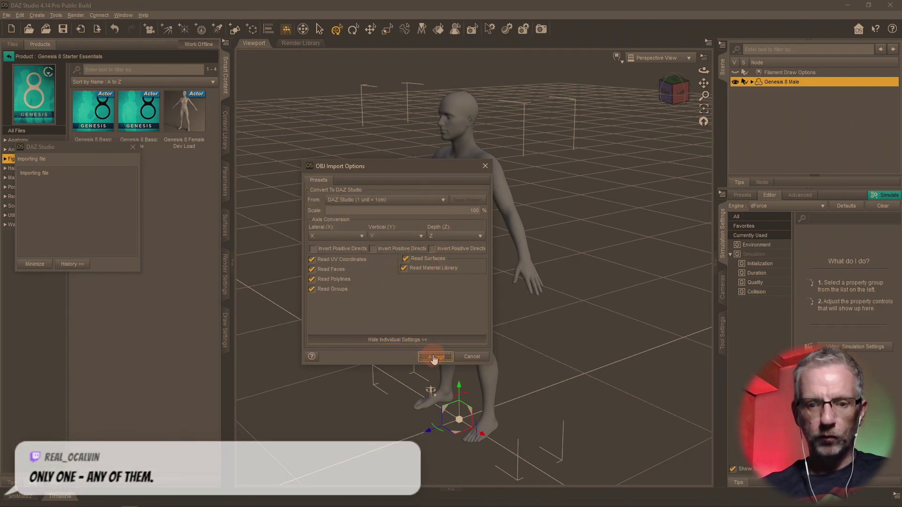
scroll(512, 316, "up", 5)
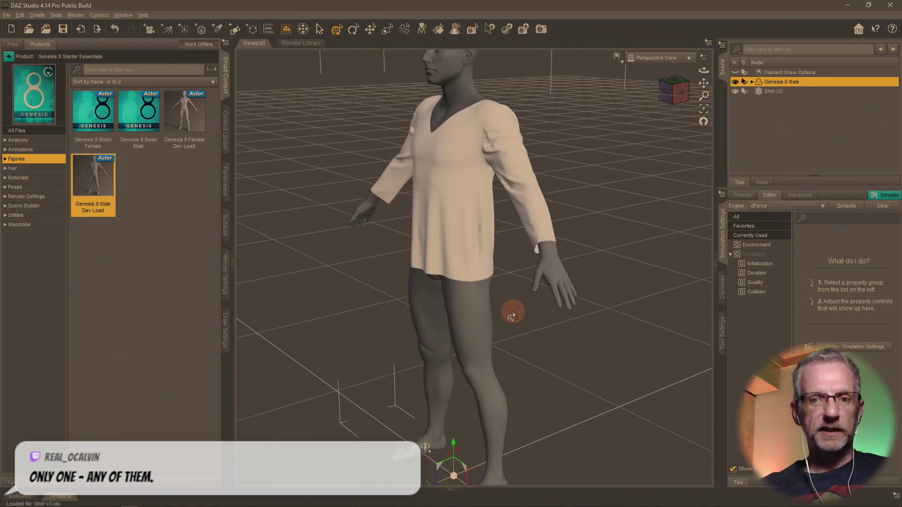
scroll(512, 316, "up", 8)
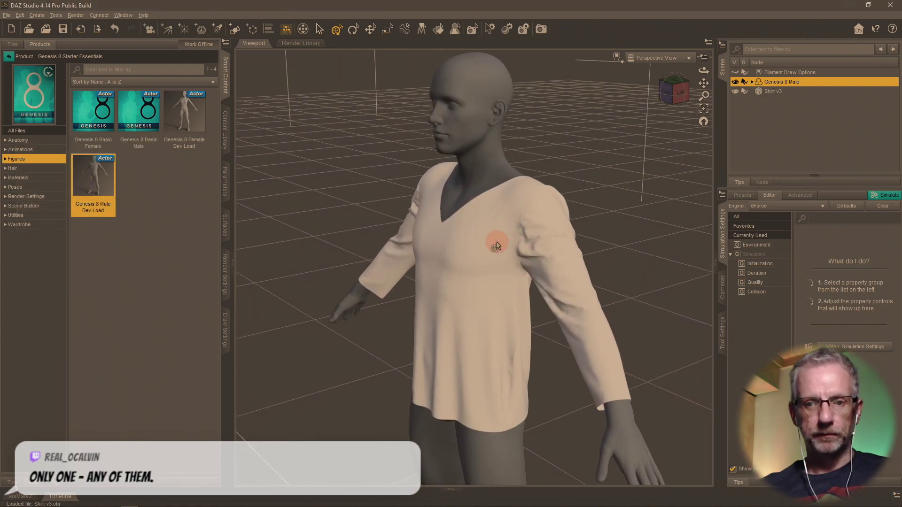
mouse_move(497, 246)
left_mouse_down()
mouse_move(498, 268)
mouse_move(515, 278)
mouse_move(535, 268)
mouse_move(557, 282)
mouse_move(517, 268)
mouse_move(456, 287)
mouse_move(517, 282)
mouse_move(541, 319)
left_mouse_up()
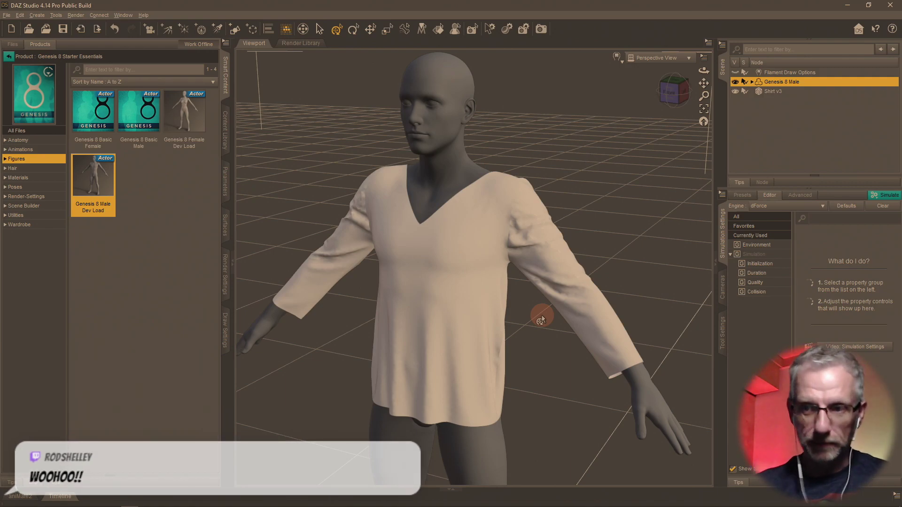
Transfer rigging from Genesis 8 Male to Shirt v3 with Add Smoothing Modifier checked.
left_click(722, 44)
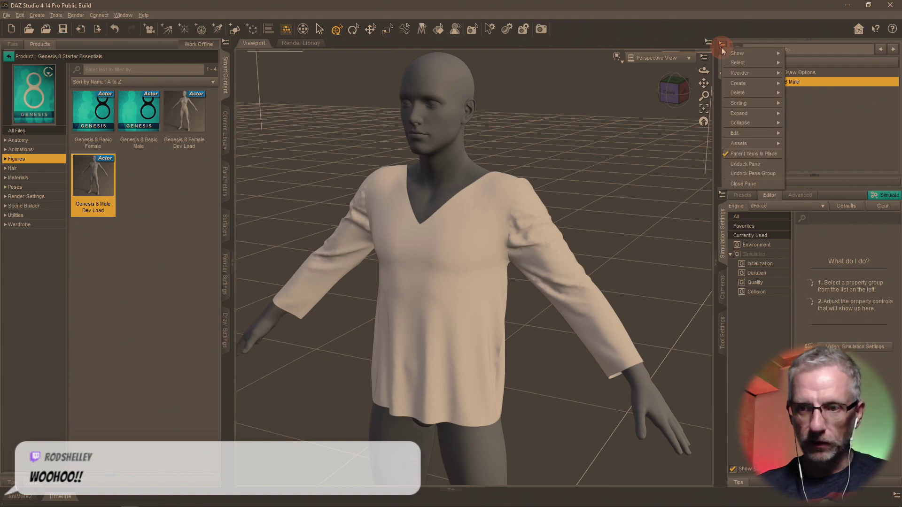
mouse_move(760, 143)
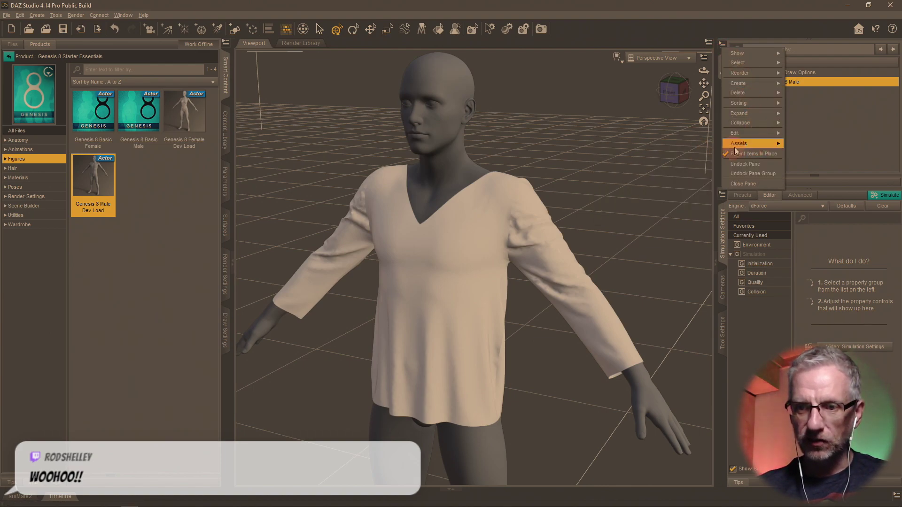
left_click(688, 147)
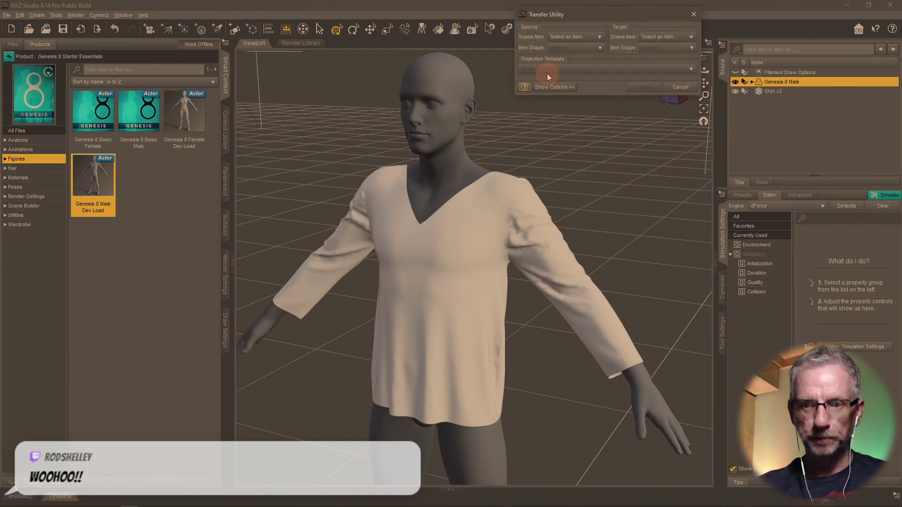
left_click(557, 87)
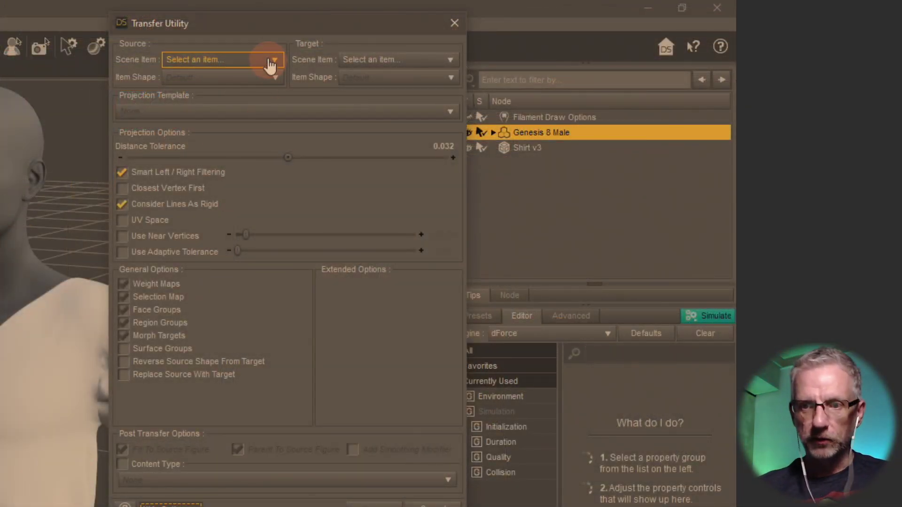
left_click(611, 37)
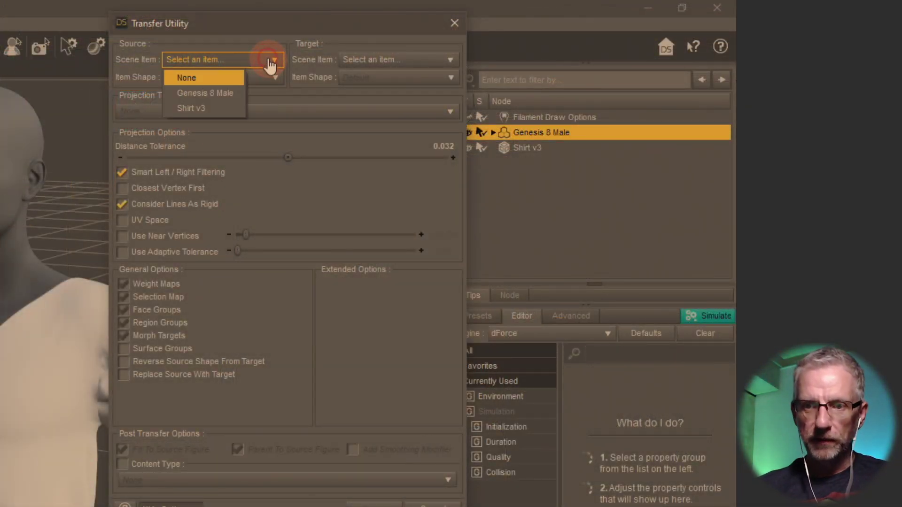
left_click(215, 92)
left_click(381, 56)
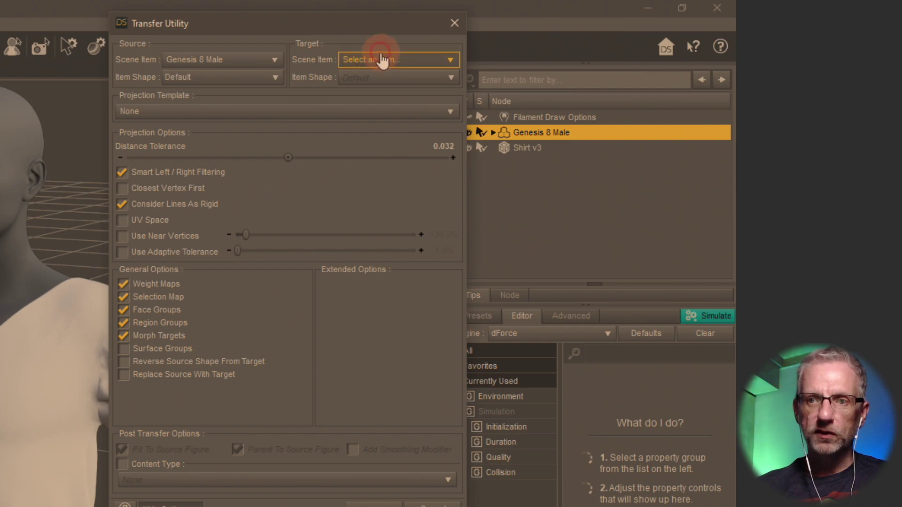
left_click(397, 116)
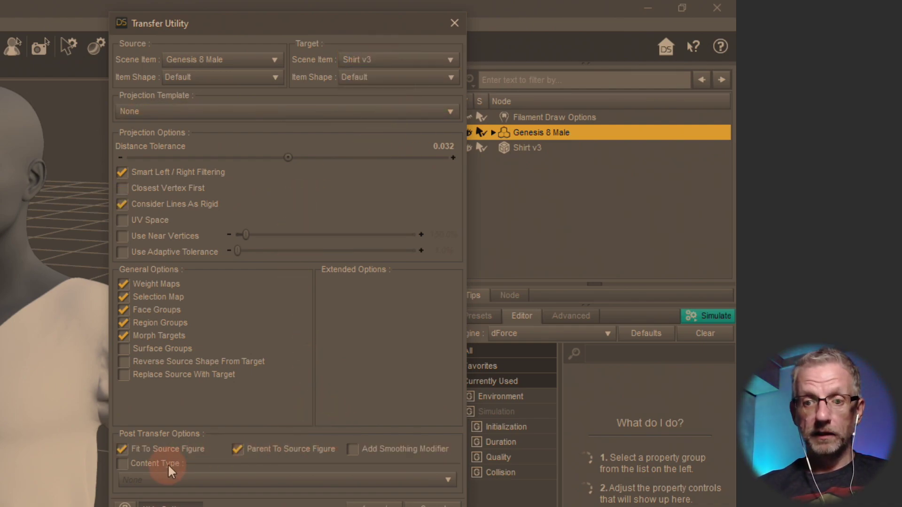
left_click(352, 450)
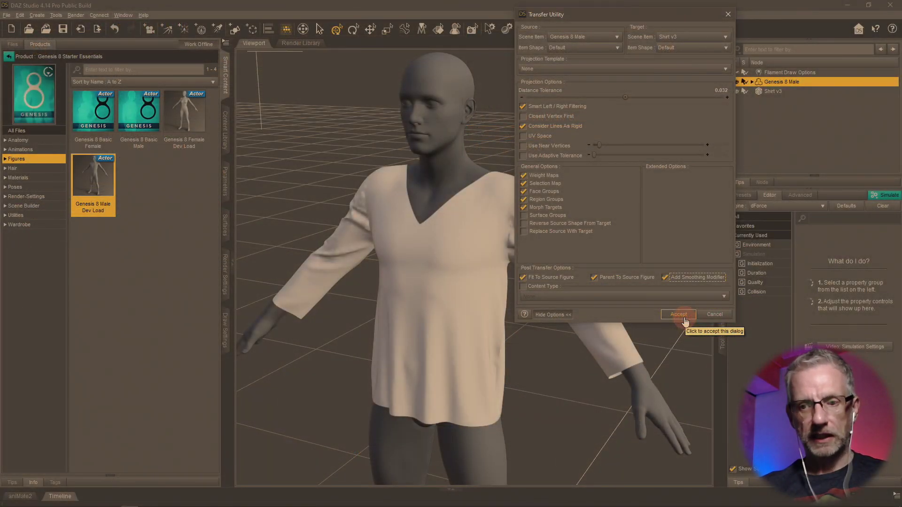
left_click(684, 315)
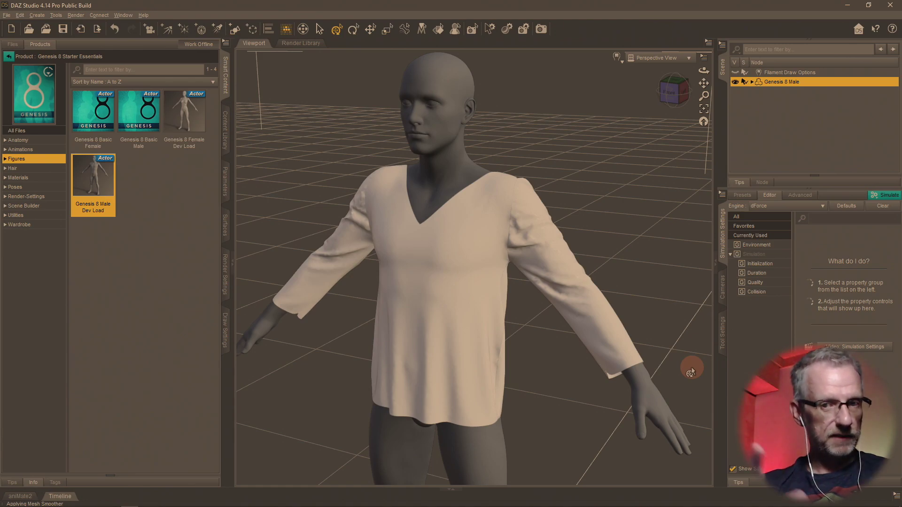
left_click_drag(598, 383, 596, 382, "alt")
scroll(596, 378, "up", 5)
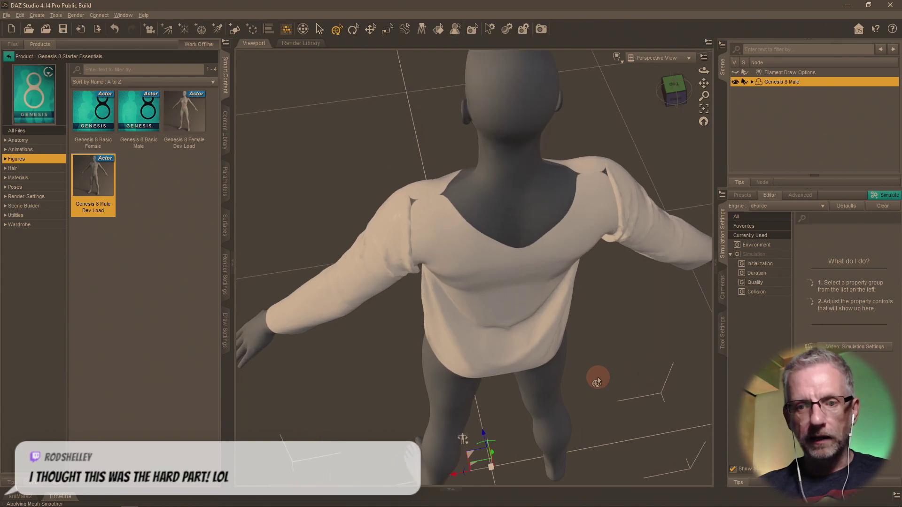
scroll(596, 382, "up", 2)
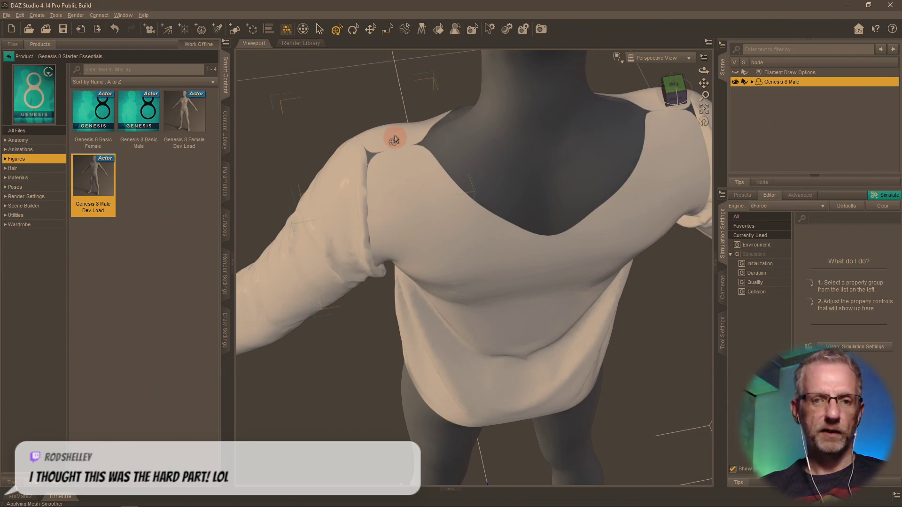
scroll(429, 201, "down", 5)
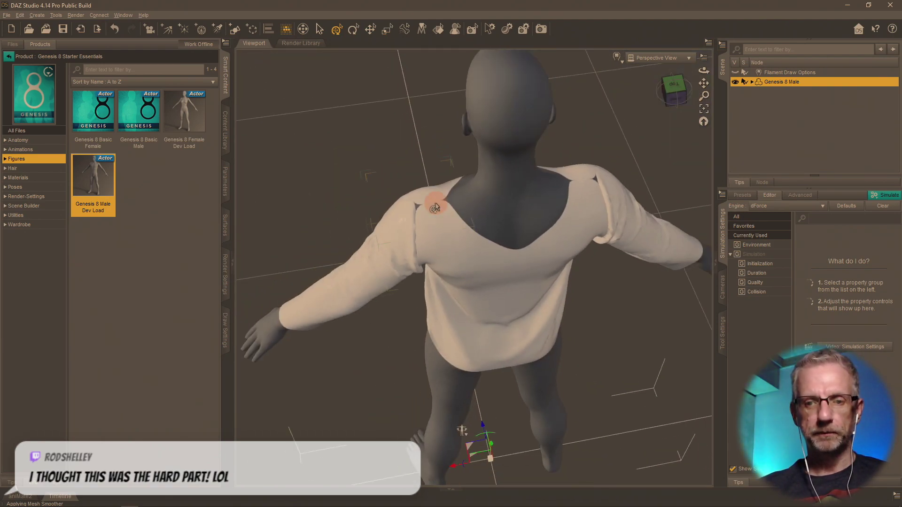
scroll(430, 209, "up", 5)
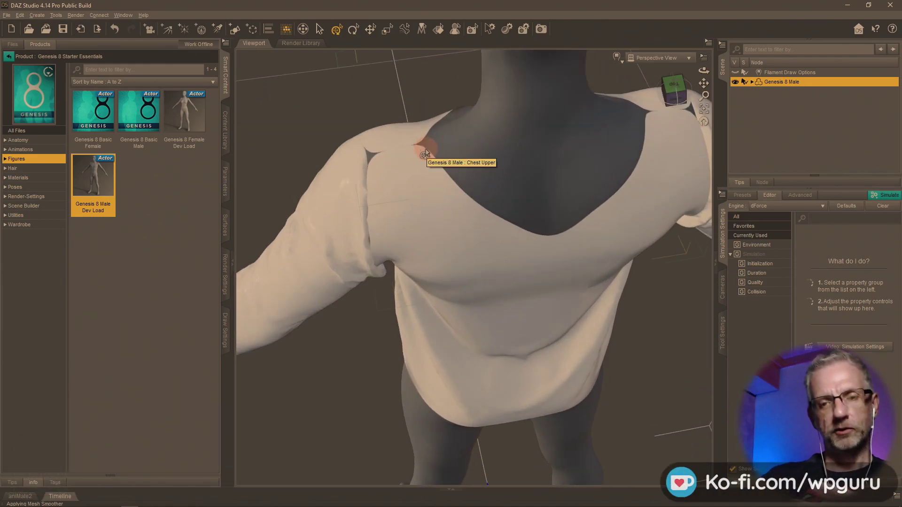
scroll(425, 153, "down", 5)
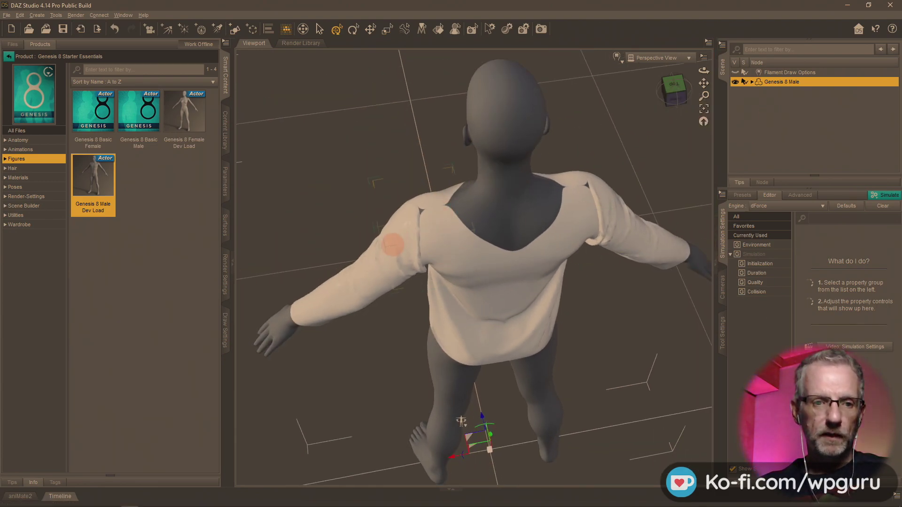
left_click_drag(395, 244, 392, 249, "alt")
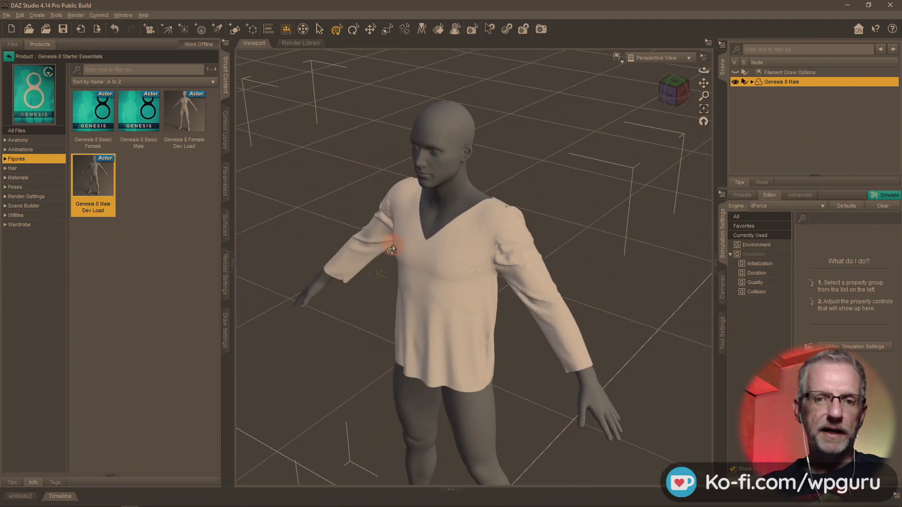
Apply Base Pose Kneeling B, check the shirt from several angles, then undo the pose.
left_click(40, 187)
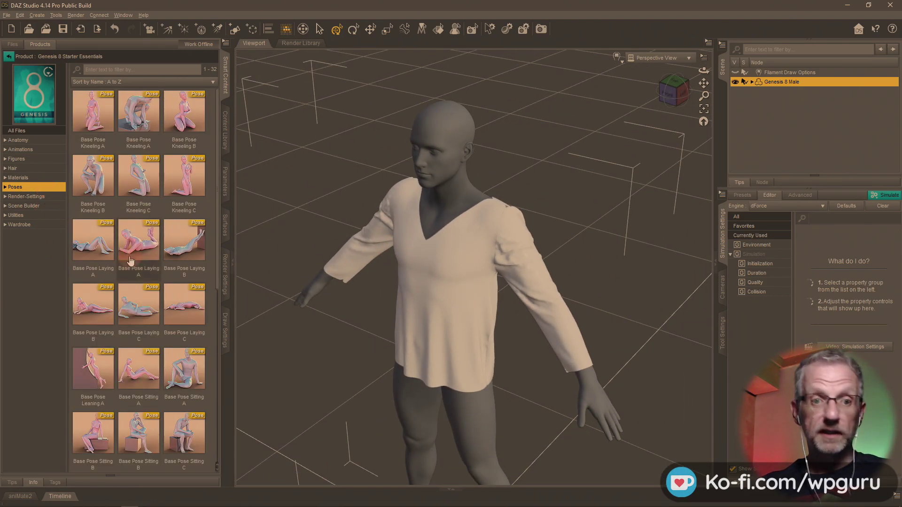
double_click(104, 175)
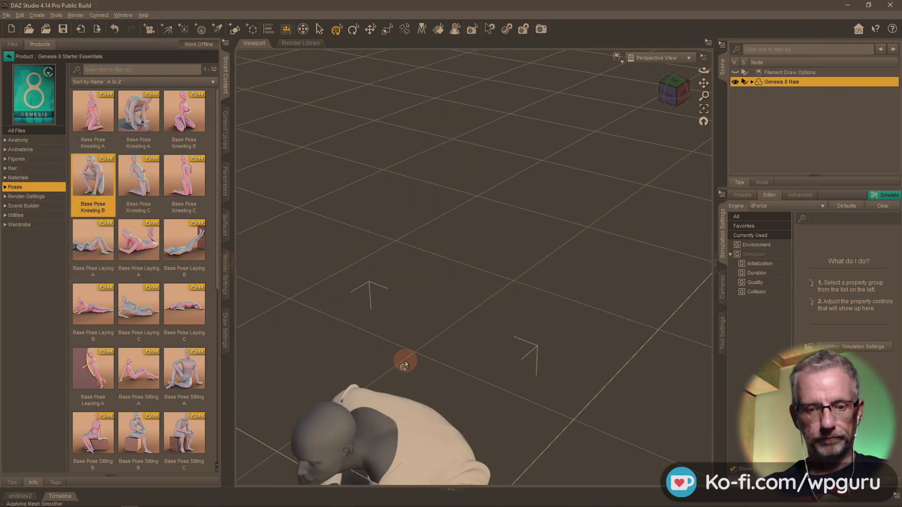
scroll(405, 361, "up", 10)
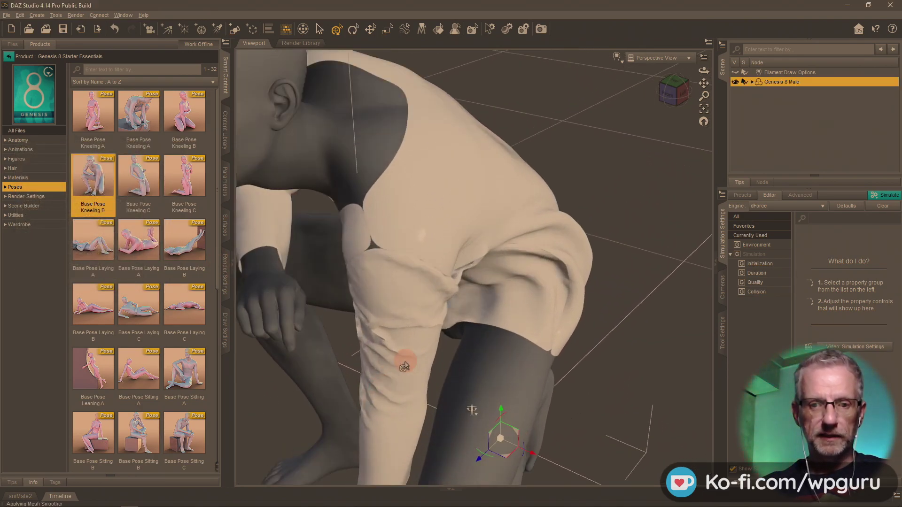
scroll(412, 359, "up", 3)
scroll(412, 360, "down", 15)
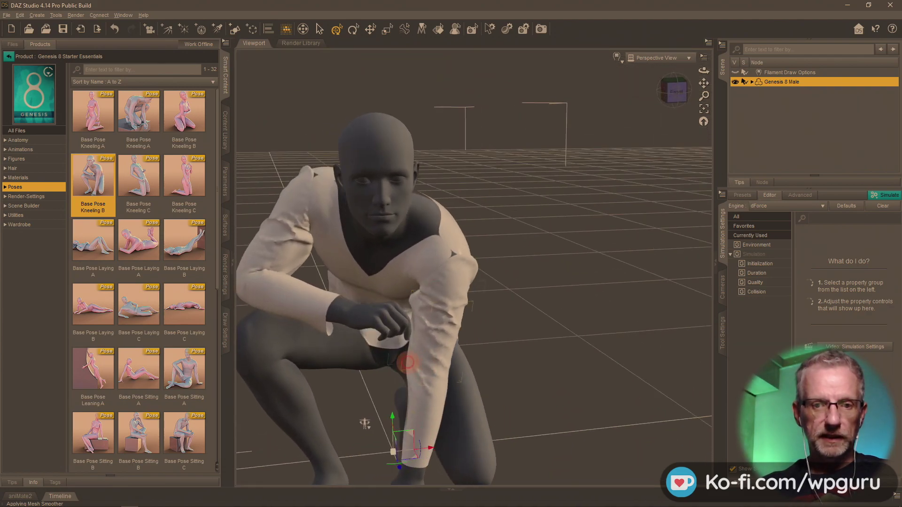
mouse_move(405, 362)
left_mouse_down("alt")
mouse_move(412, 367)
mouse_move(389, 364)
left_mouse_up("alt")
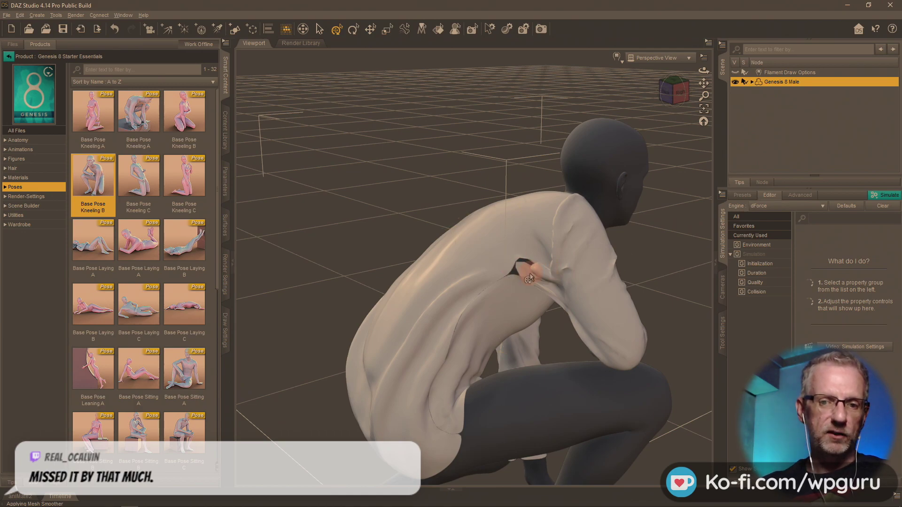
left_click_drag(566, 303, 548, 306, "alt")
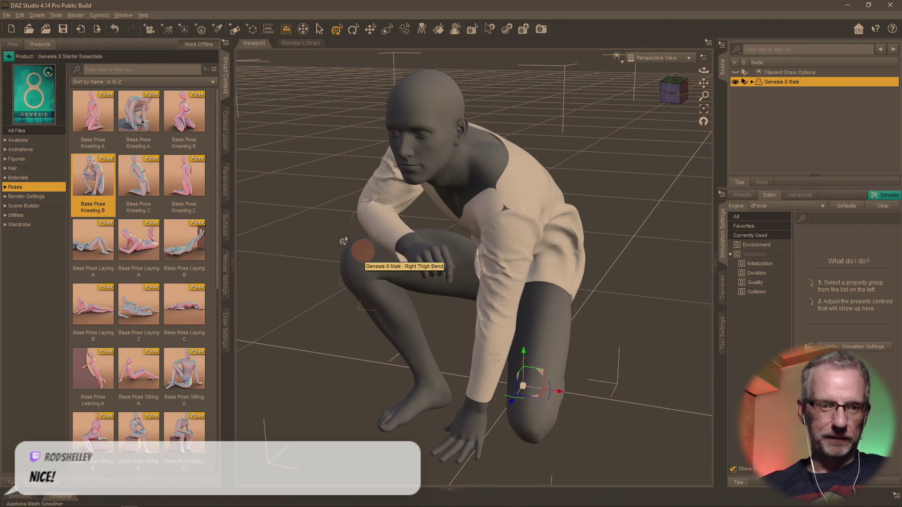
key("ctrl+z")
key("ctrl+z")
key("ctrl+z")
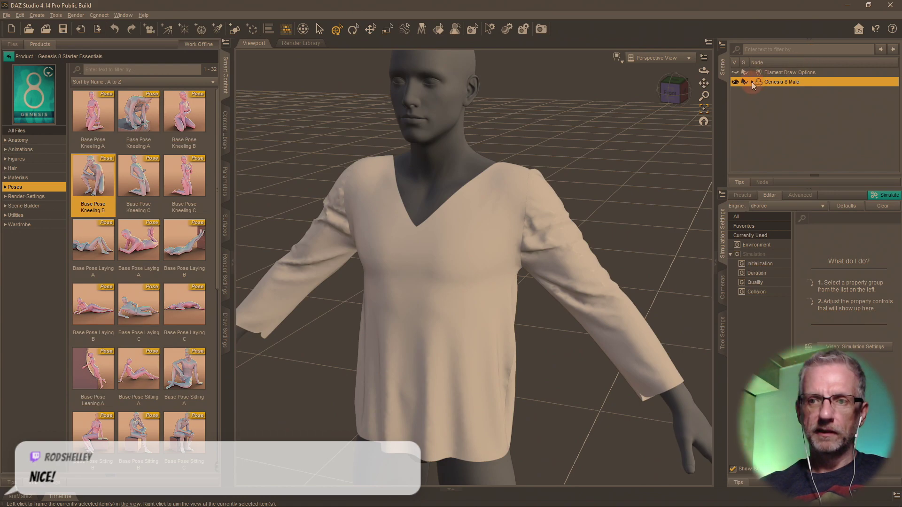
Delete Shirt v3 from under the figure in the Scene pane.
left_click(753, 81)
left_click(777, 101)
key("Delete")
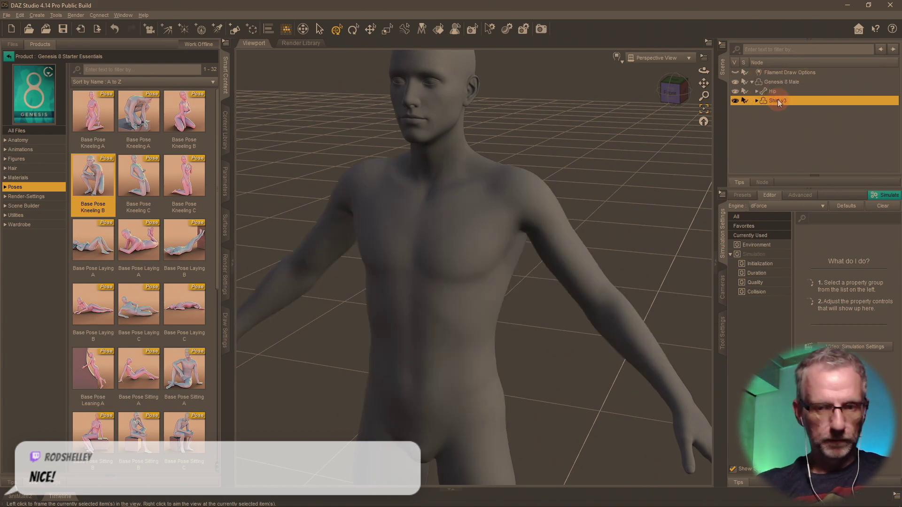
left_click_drag(632, 181, 540, 196, "alt")
key("alt+Tab")
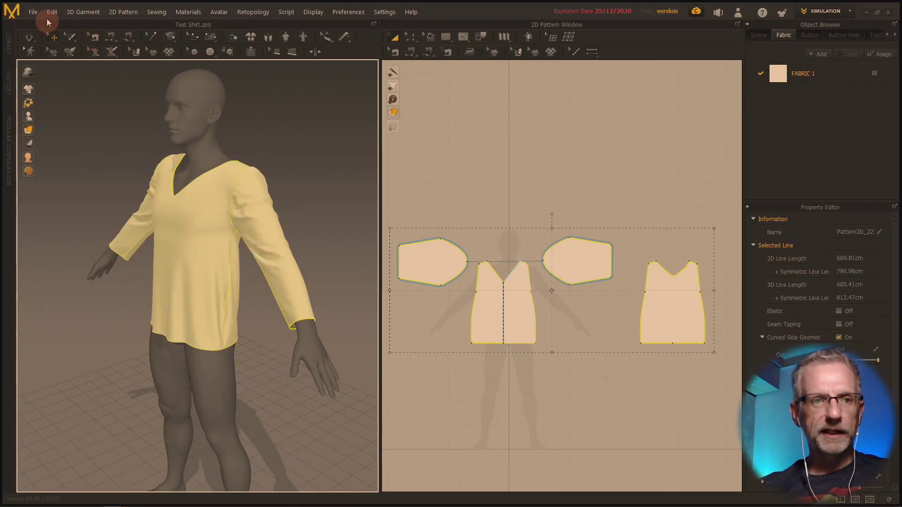
Export the shirt from Marvelous Designer as an OBJ file named Shirt v4.
left_click(33, 12)
mouse_move(87, 123)
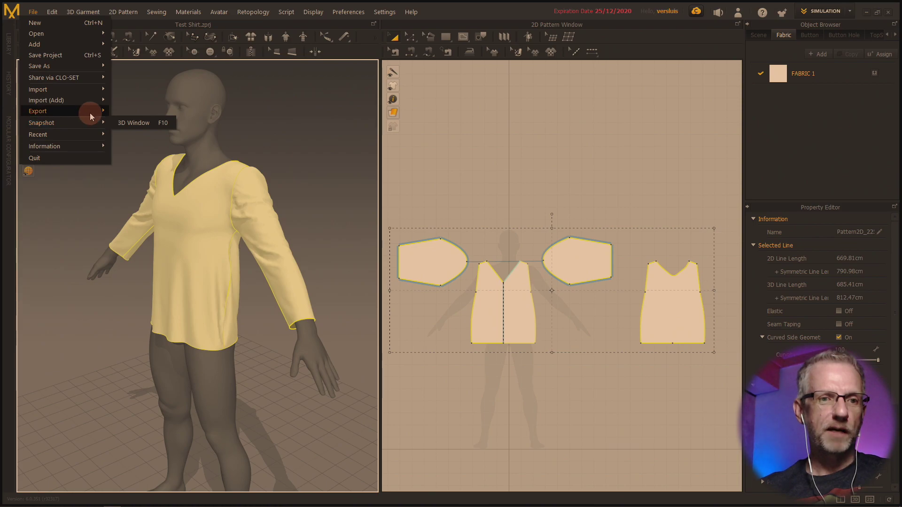
left_click(142, 123)
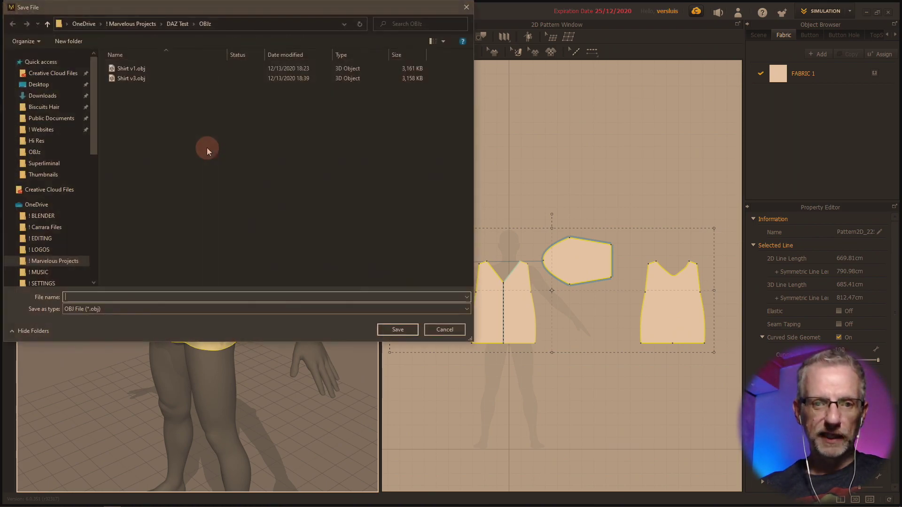
type("Shir")
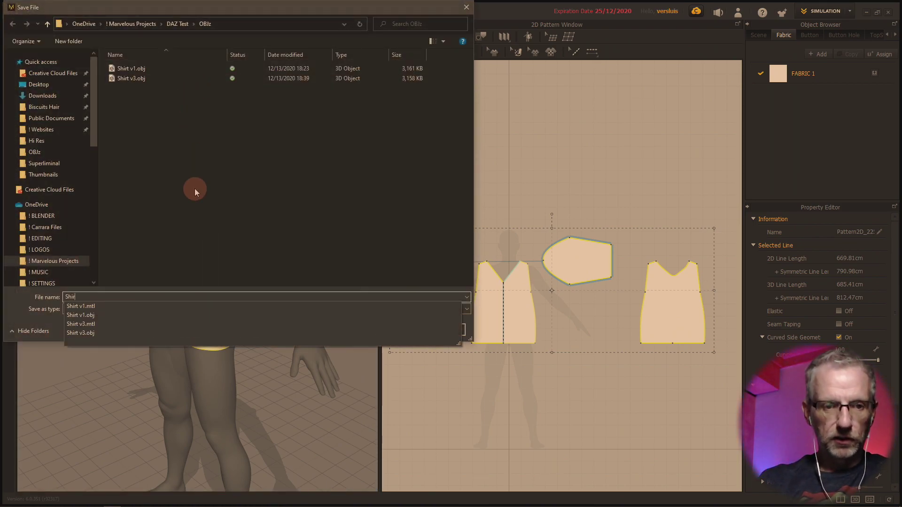
type("t v4")
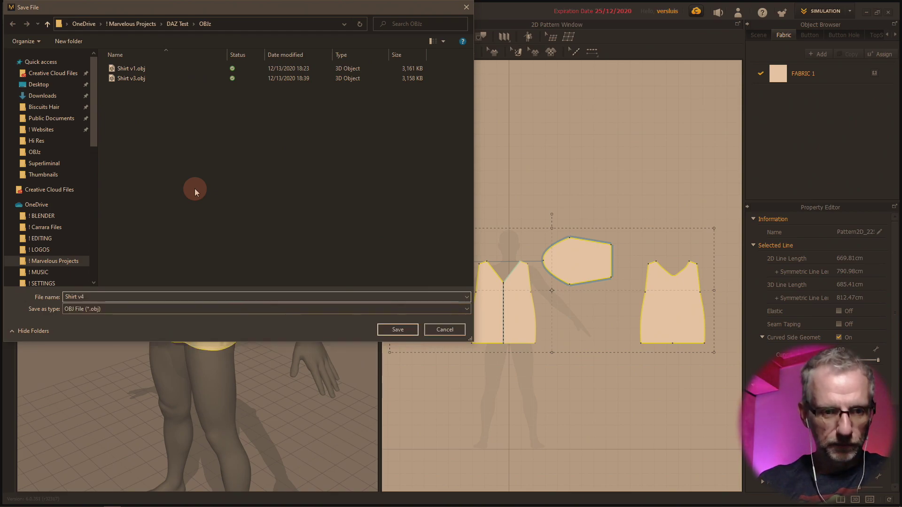
key("Return")
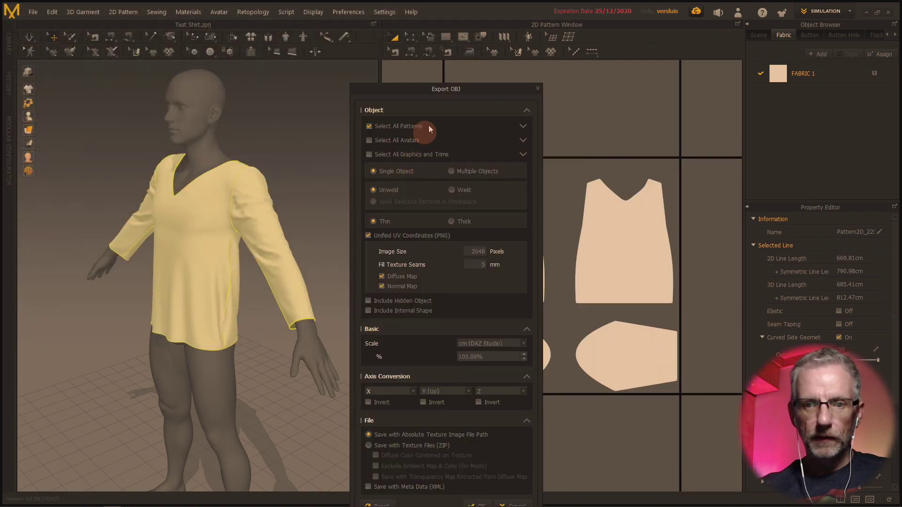
In the OBJ export options, choose Weld and disable the diffuse map, then return to DAZ Studio.
left_click_drag(452, 93, 357, 32)
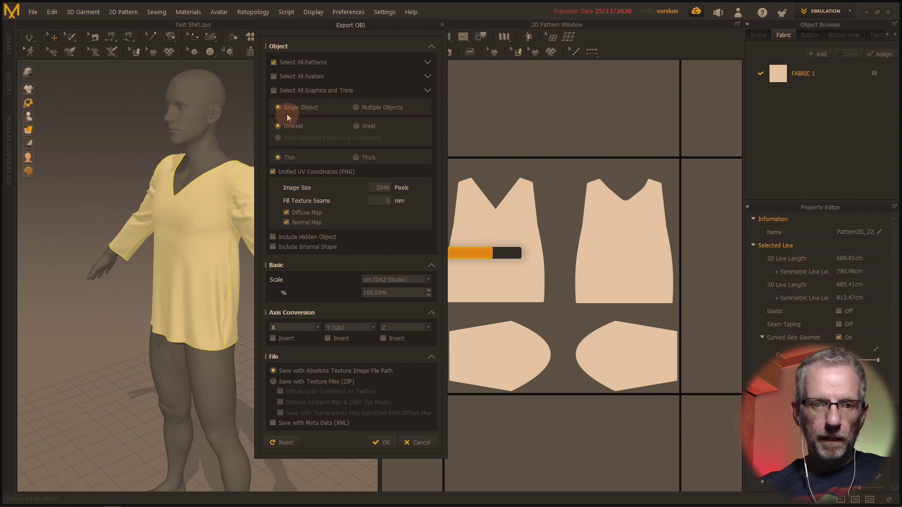
left_click(356, 126)
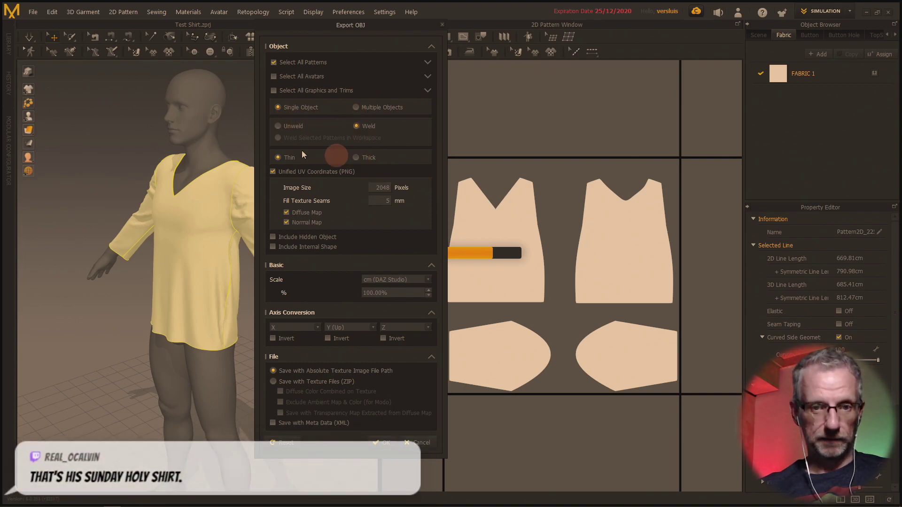
left_click(286, 212)
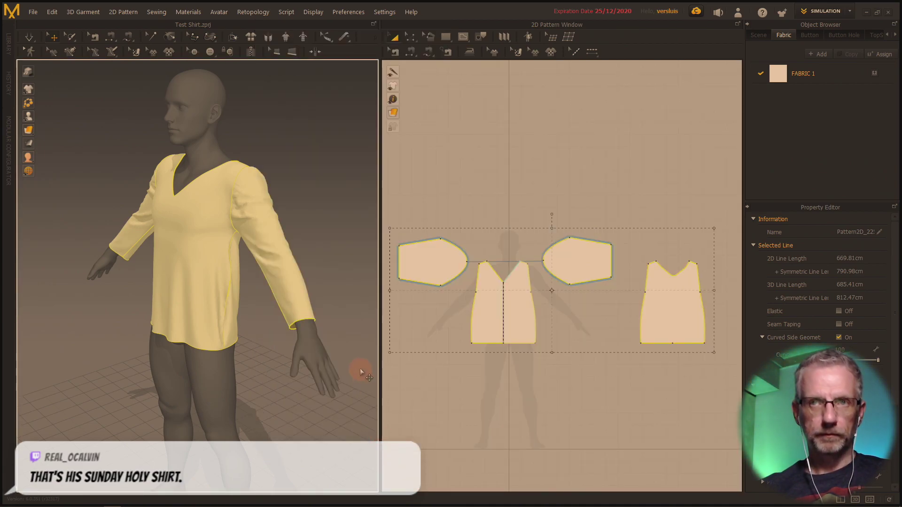
key("alt+Tab")
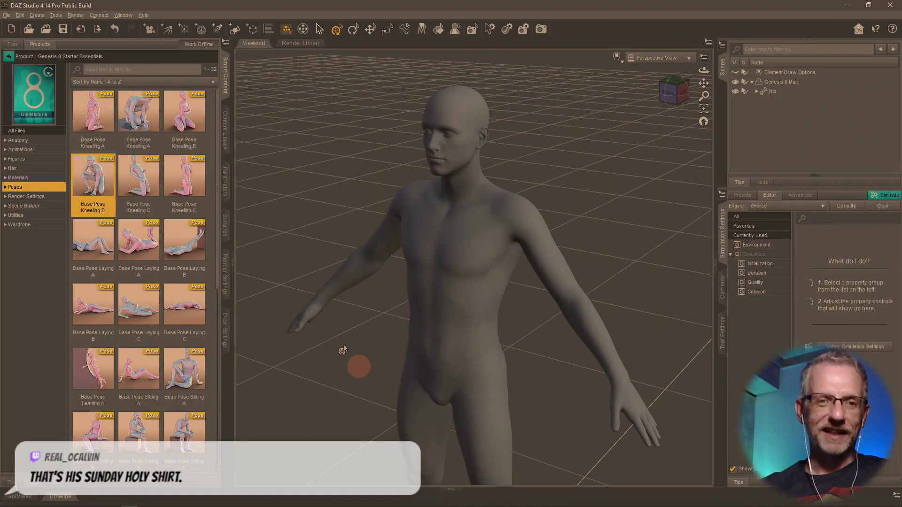
Import Shirt v4.obj into the scene with the default import settings.
left_click(6, 15)
left_click(54, 114)
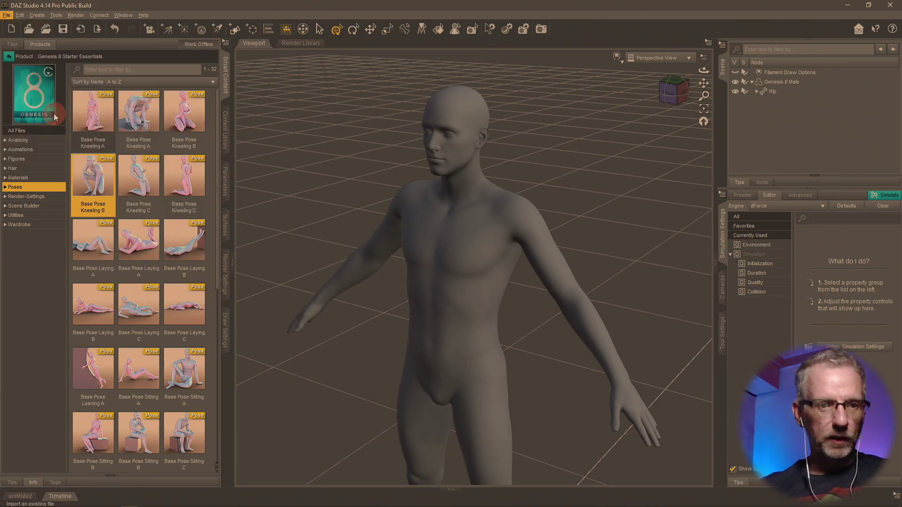
left_click(151, 99)
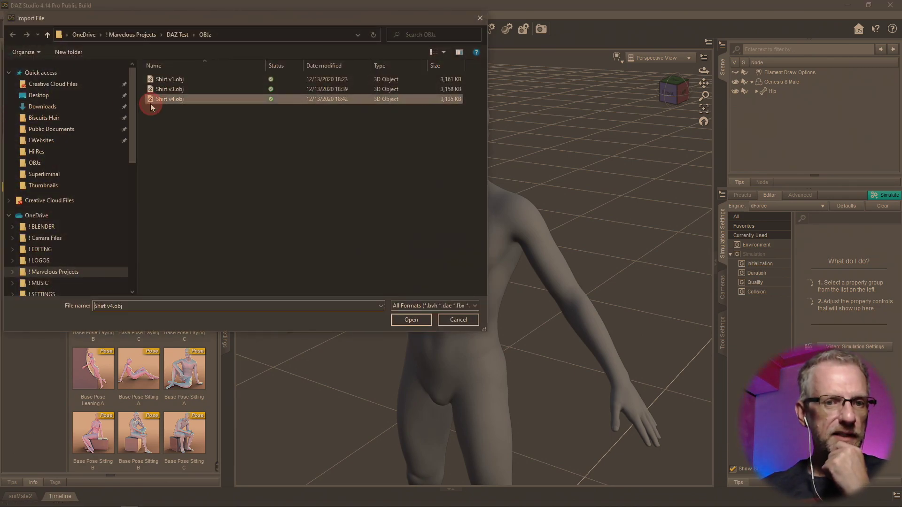
left_click(411, 320)
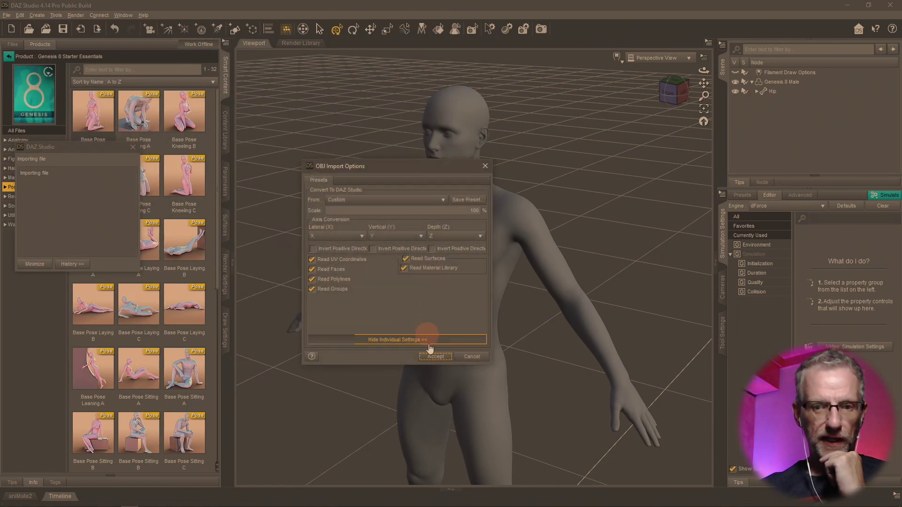
left_click(435, 358)
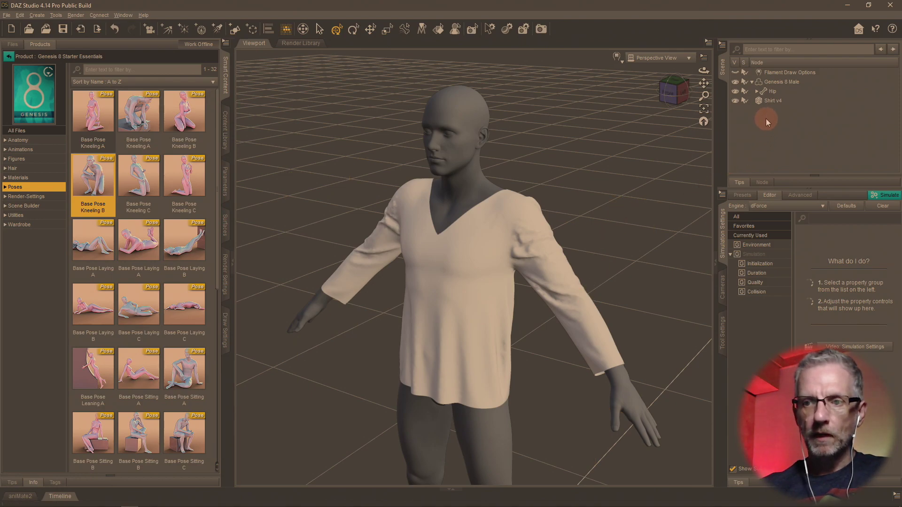
Use the Transfer Utility to rig Shirt v4 from Genesis 8 Male.
left_click(723, 46)
mouse_move(759, 140)
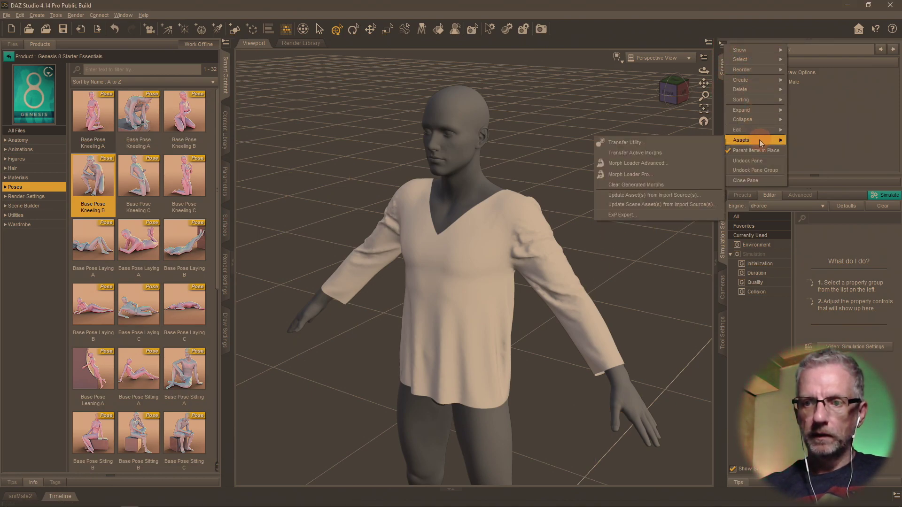
left_click(700, 143)
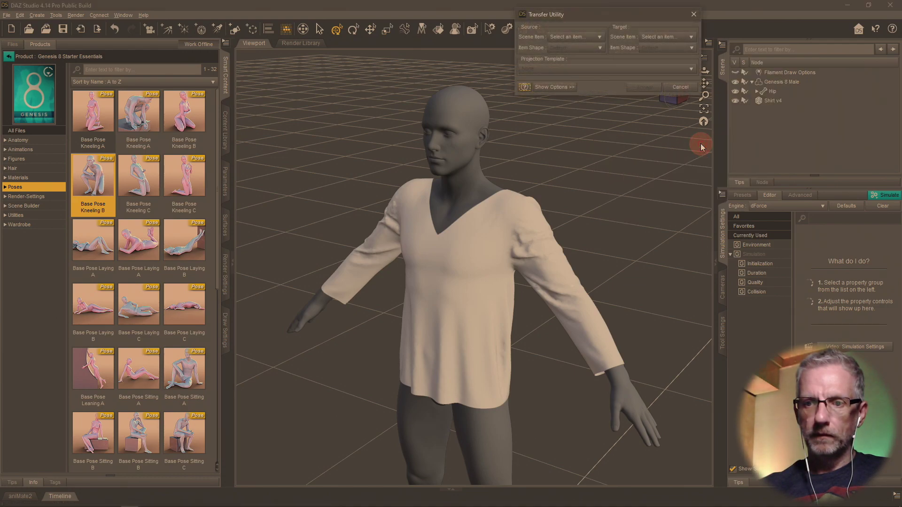
left_click(598, 37)
left_click(588, 58)
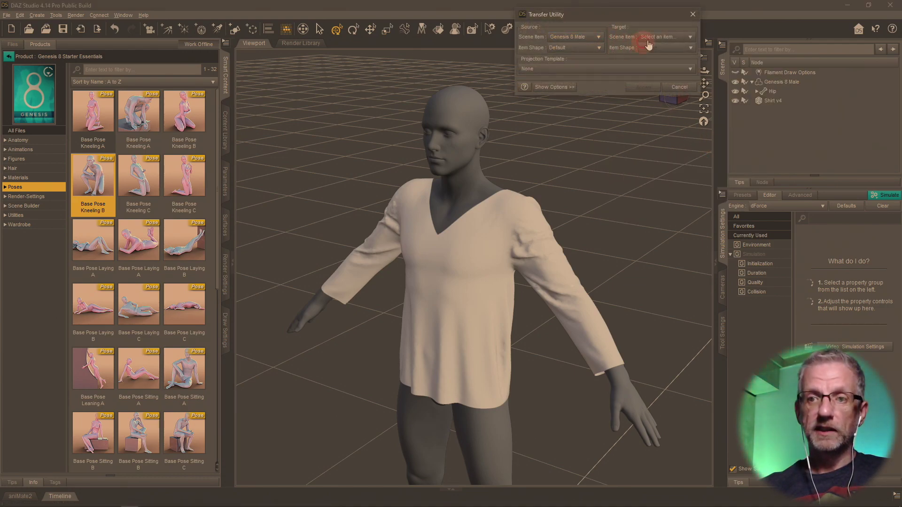
left_click(665, 37)
left_click(665, 66)
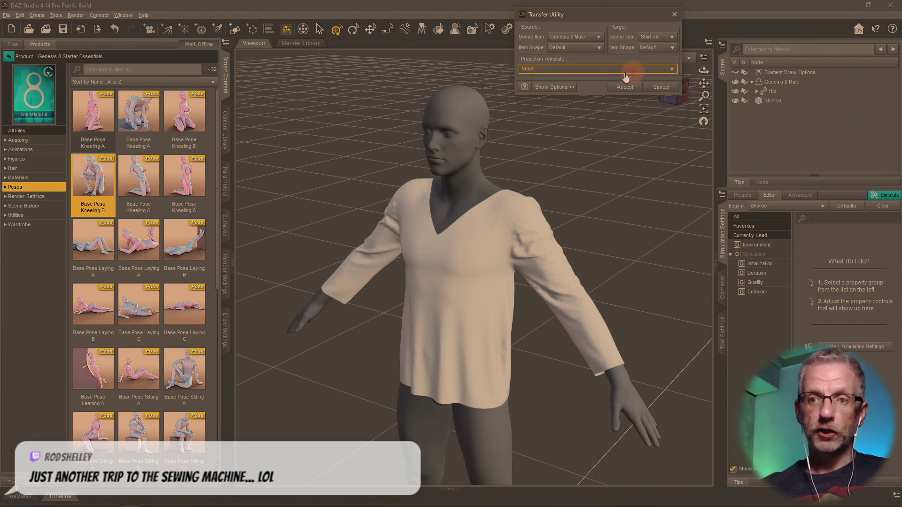
left_click(554, 86)
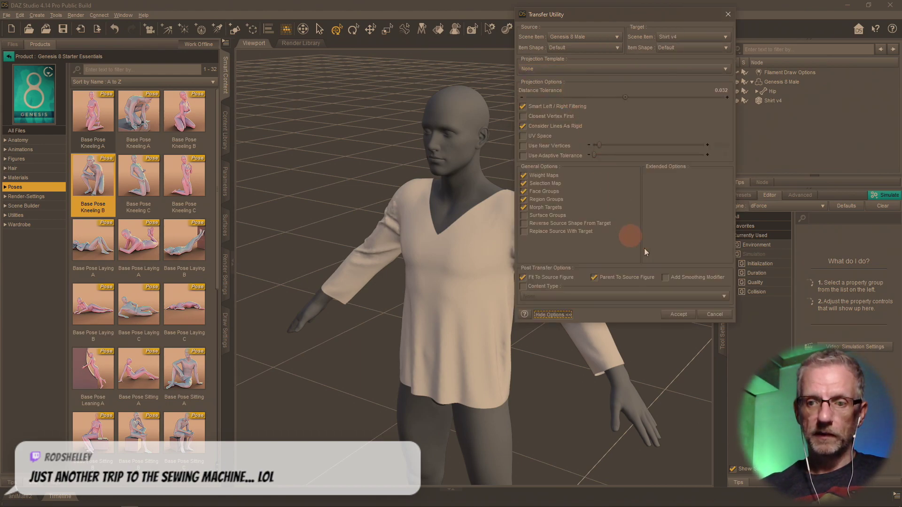
left_click(683, 317)
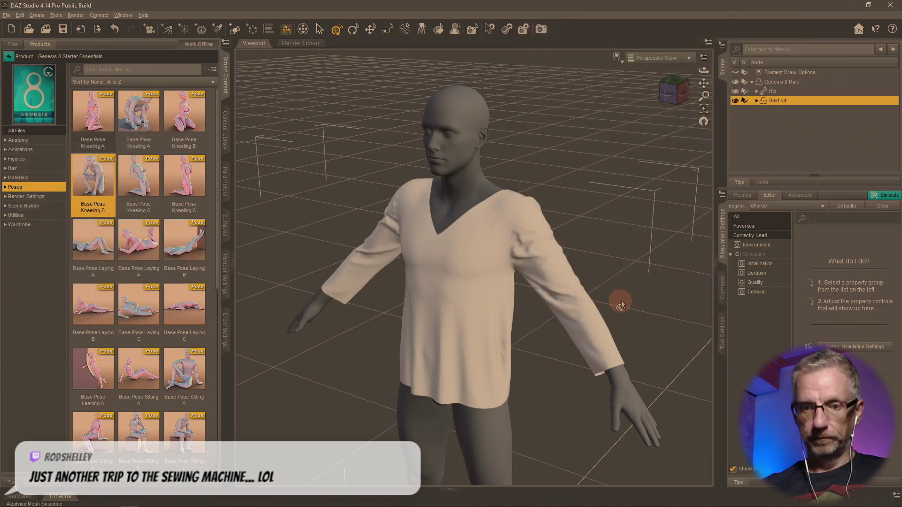
Pose Genesis 8 Male in Base Pose Kneeling B, inspect the shirt from behind, then undo the pose.
mouse_move(597, 356)
left_mouse_down("alt")
mouse_move(596, 349)
mouse_move(588, 357)
mouse_move(596, 348)
mouse_move(645, 360)
mouse_move(605, 365)
mouse_move(596, 356)
left_mouse_up("alt")
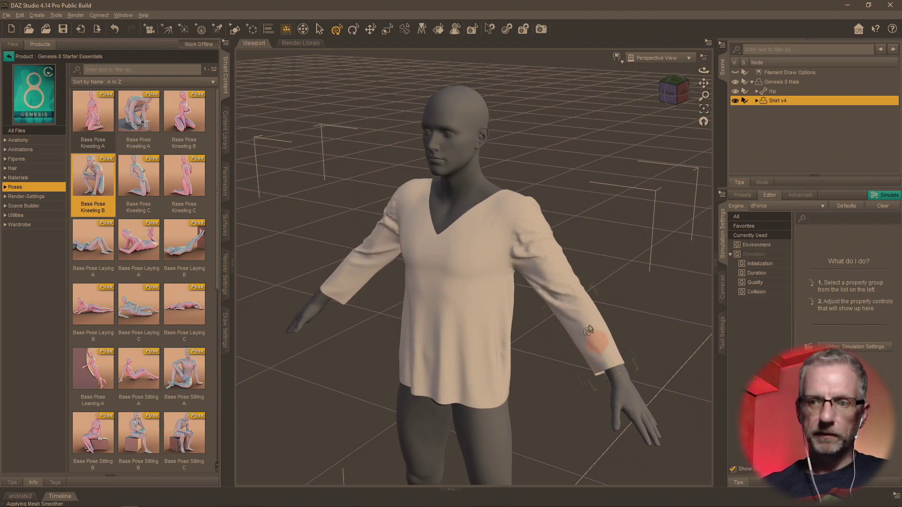
left_click(754, 158)
left_click(788, 83)
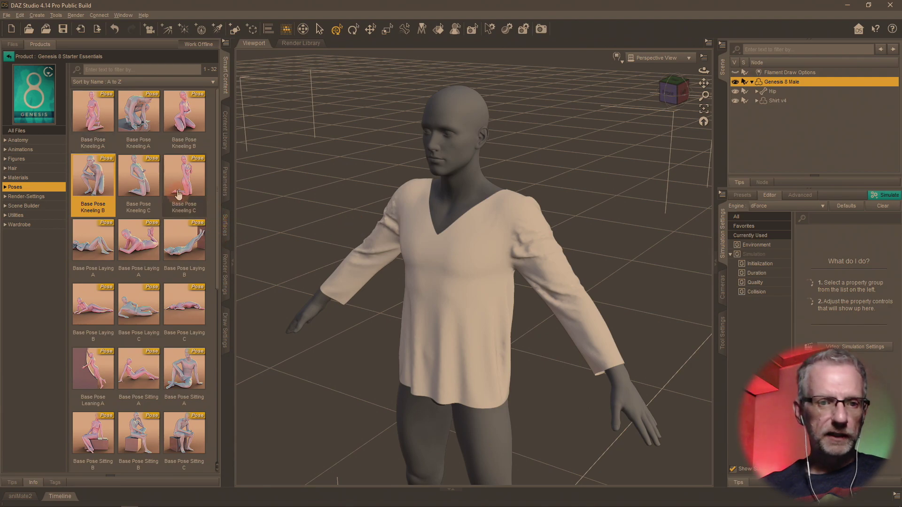
double_click(102, 178)
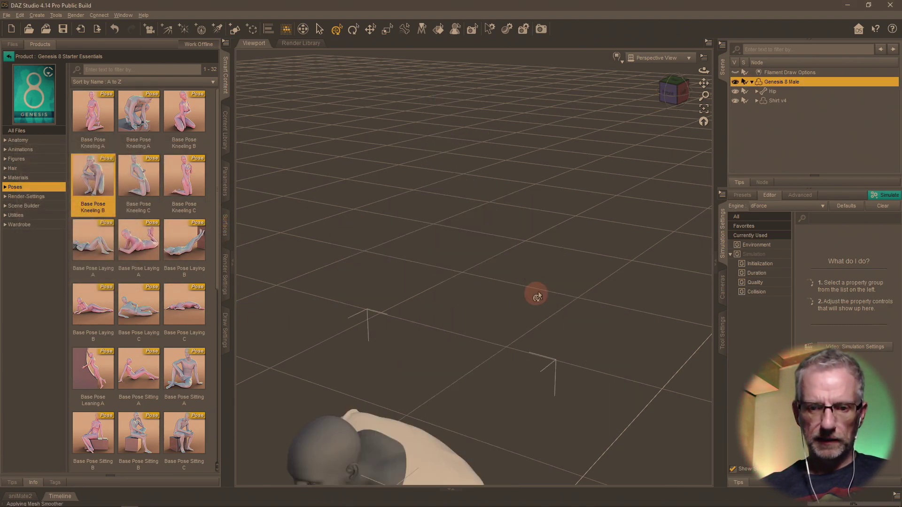
left_click(703, 111)
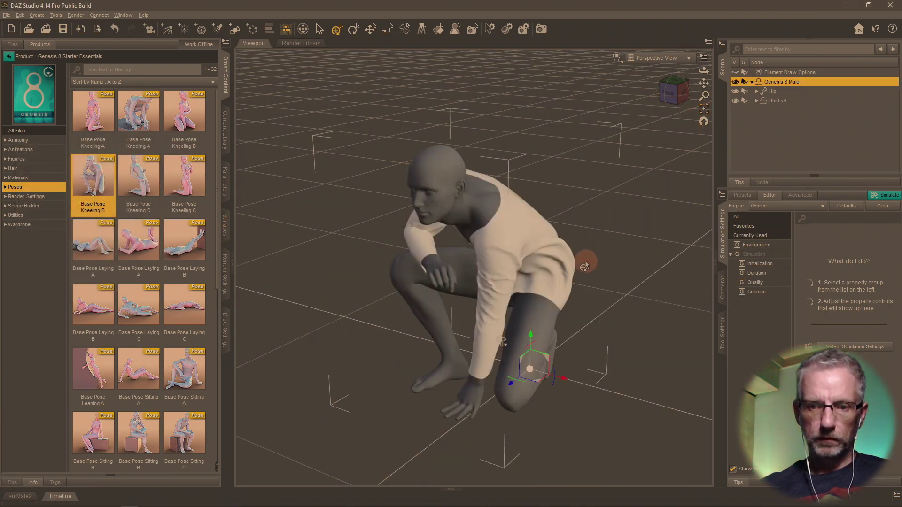
scroll(585, 257, "up", 5)
scroll(595, 246, "down", 5)
left_click_drag(610, 262, 634, 280, "alt")
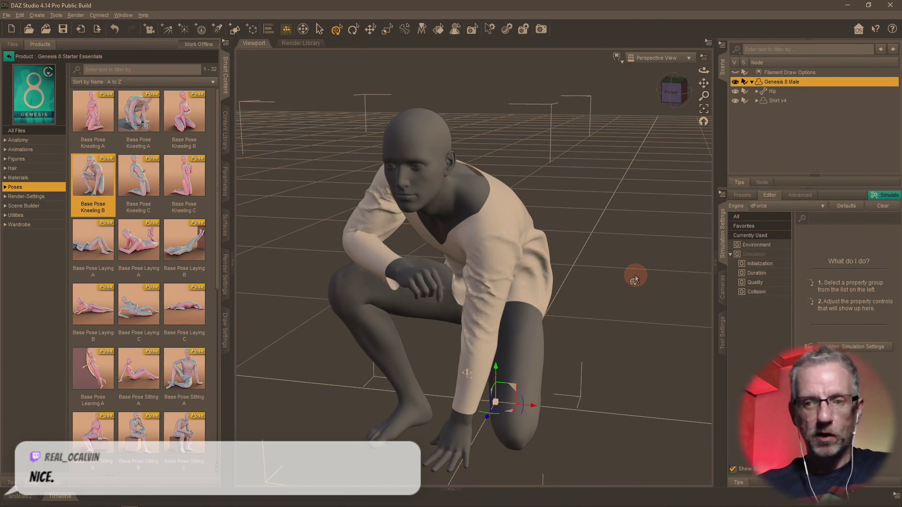
key("ctrl+z")
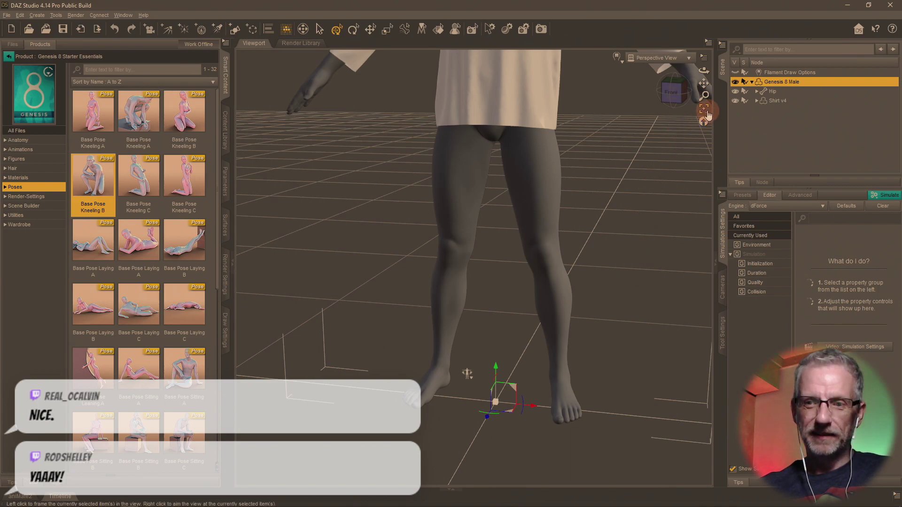
Apply Base Pose Kneeling C and zoom in on the shirt over the bent torso from the front.
left_click(704, 108)
scroll(595, 233, "up", 3)
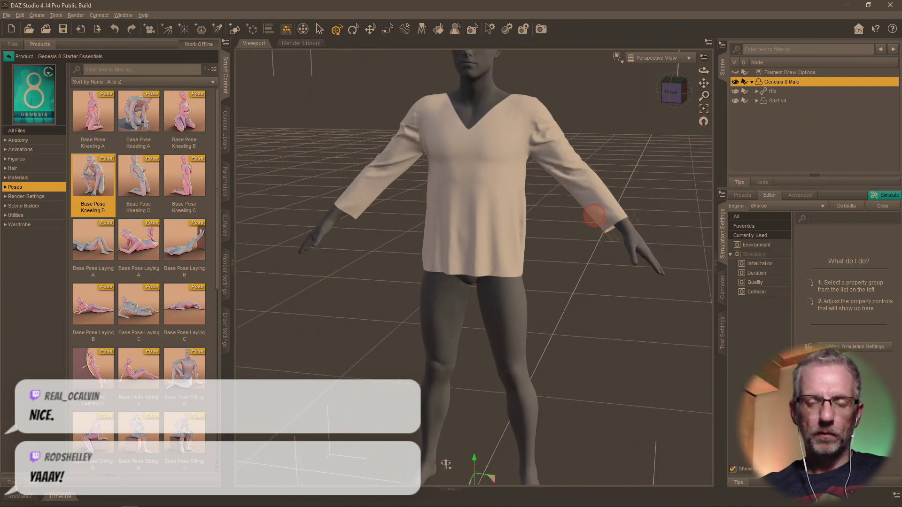
scroll(595, 216, "down", 3)
left_click_drag(595, 215, 363, 277)
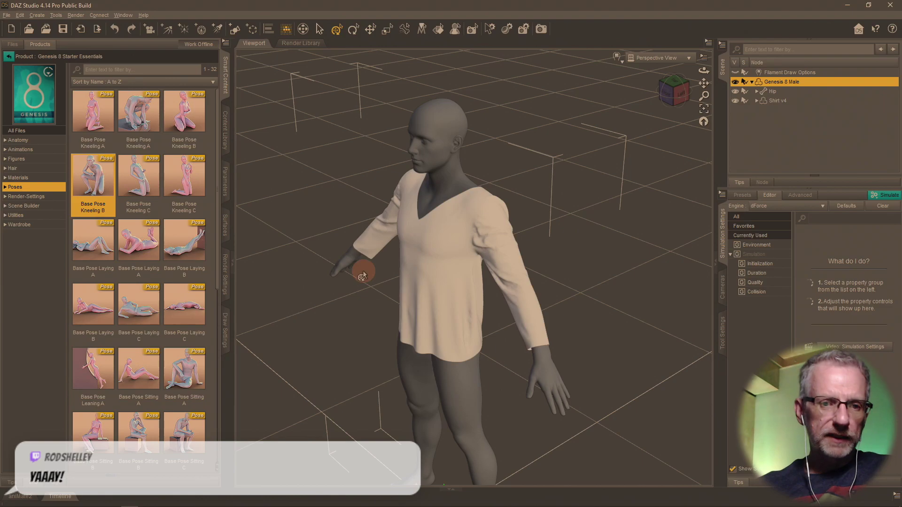
double_click(152, 185)
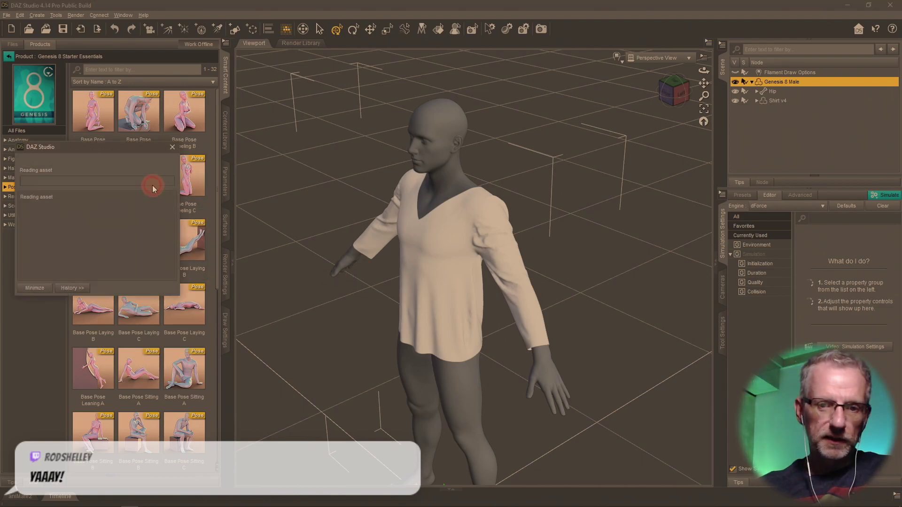
left_click(381, 281)
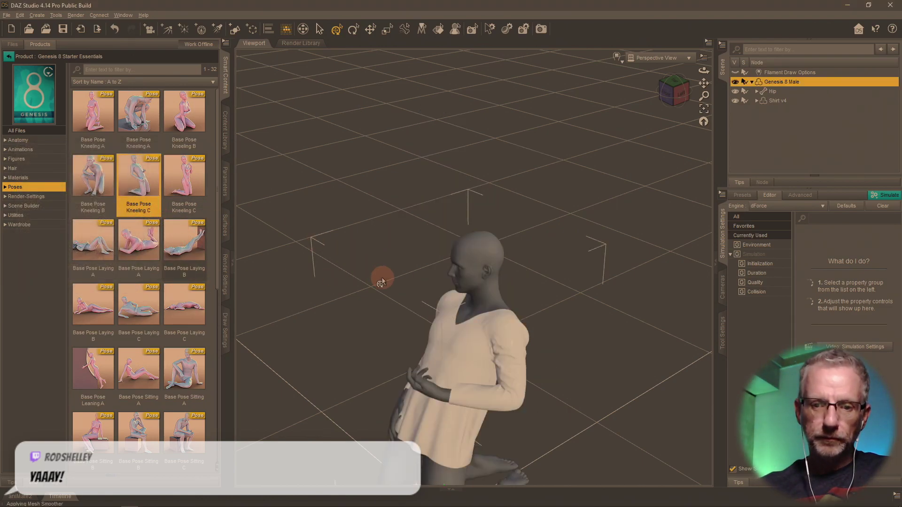
scroll(381, 282, "up", 3)
scroll(396, 258, "up", 4)
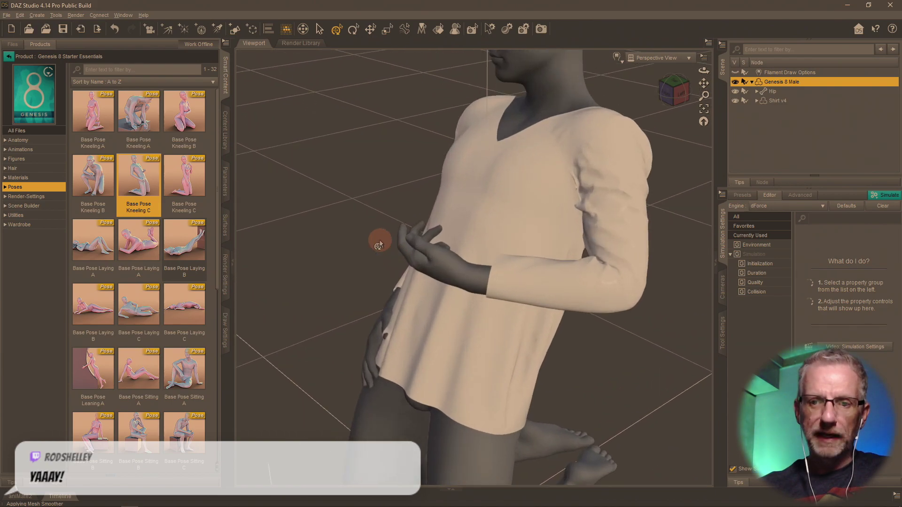
left_click_drag(379, 245, 396, 273)
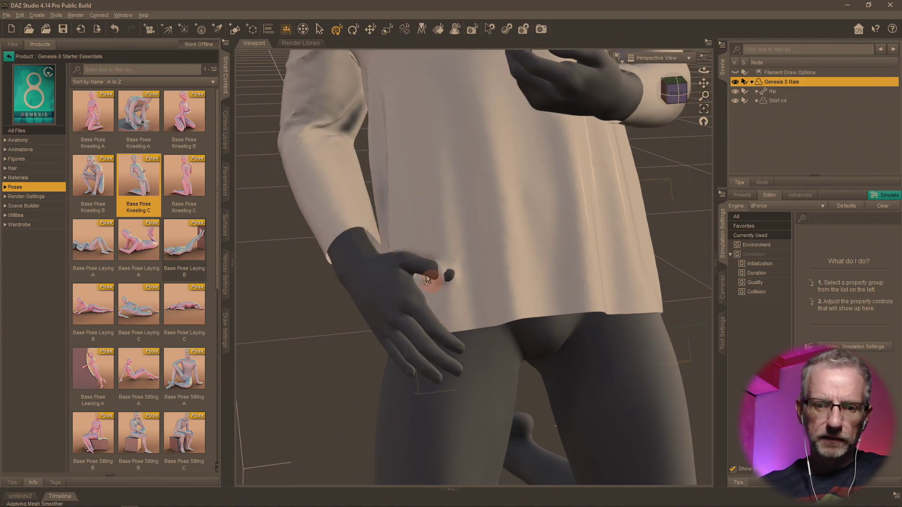
Inspect the shirt around the hip from a side view.
left_click(419, 272)
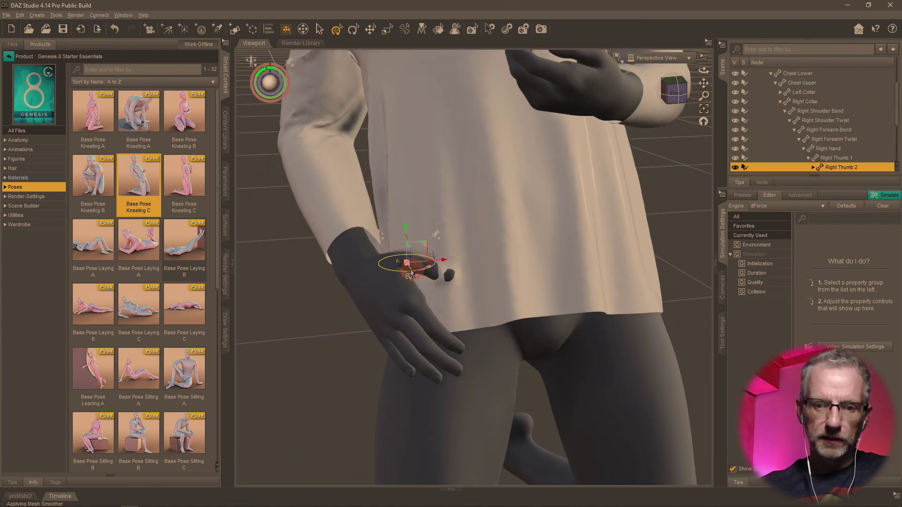
left_click_drag(410, 275, 495, 263)
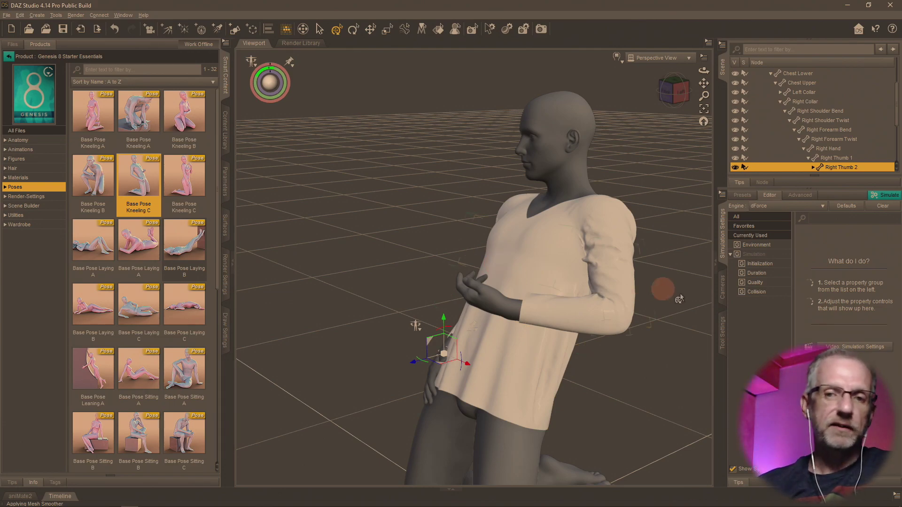
scroll(791, 111, "up", 2)
Select Genesis 8 Male and undo the kneeling pose back to standing, reframing on the upper body.
left_click(785, 81)
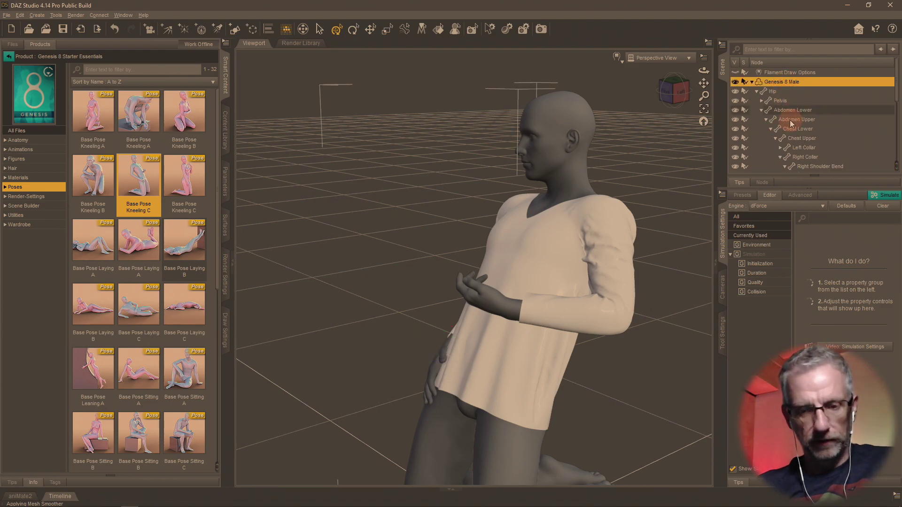
key("ctrl+z")
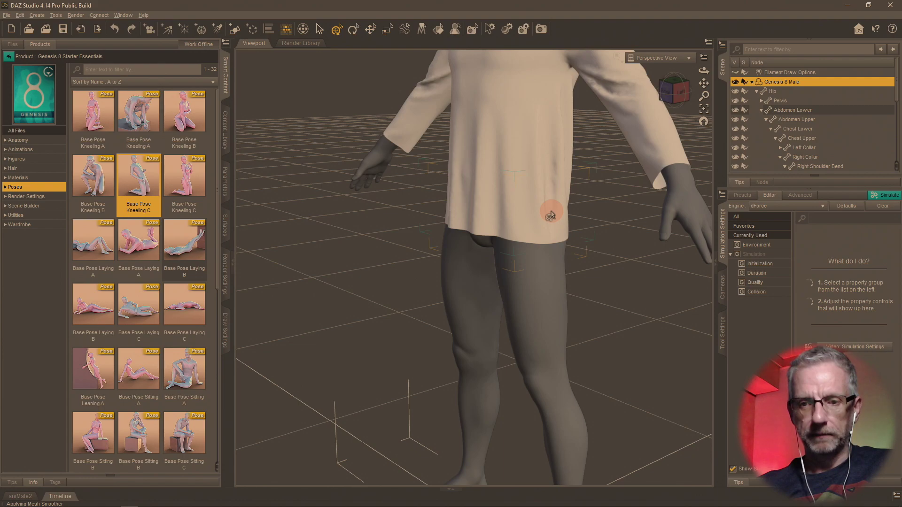
key("ctrl+z")
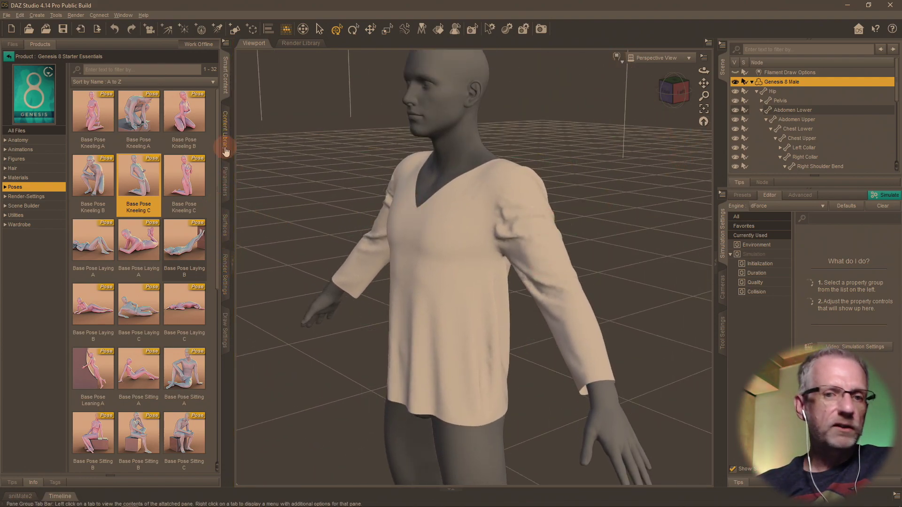
scroll(359, 248, "up", 1)
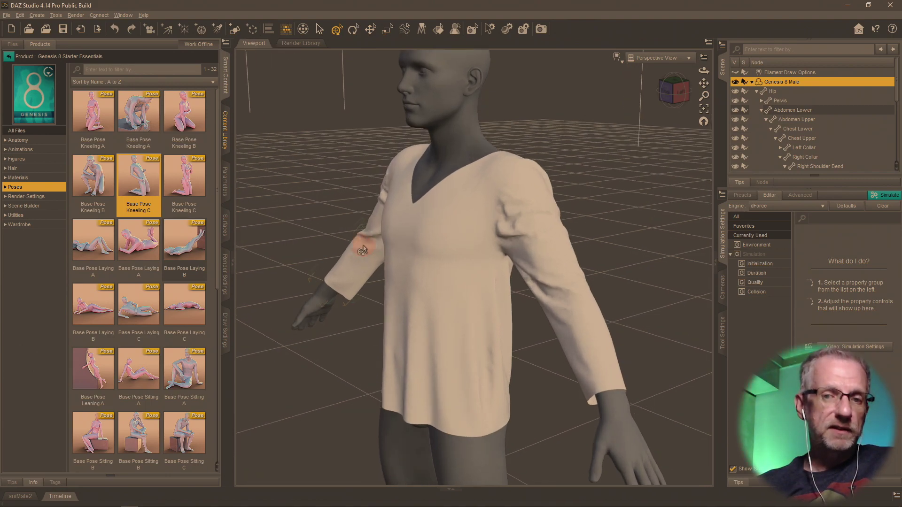
key("ctrl+z")
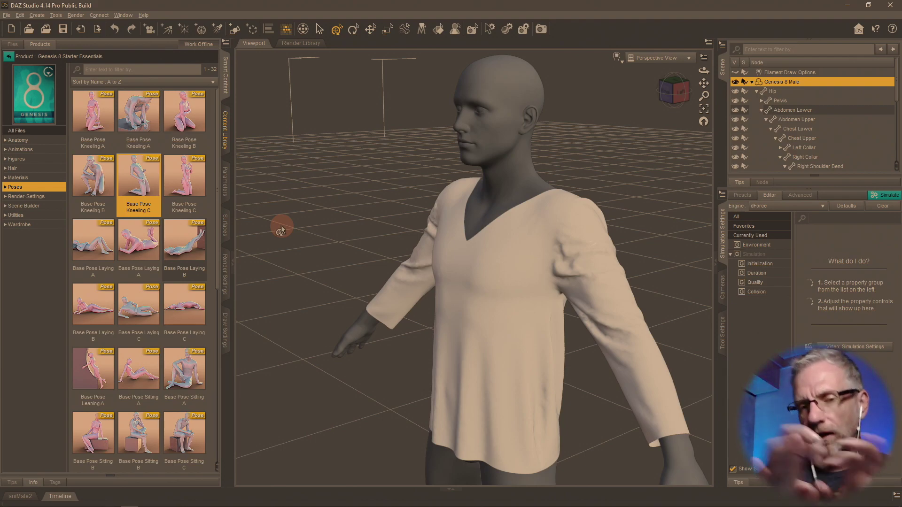
left_click(225, 183)
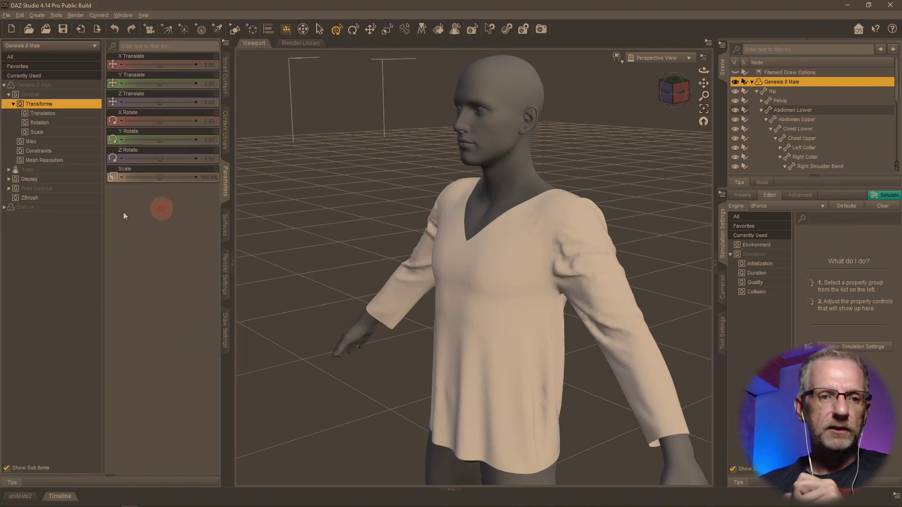
Set the ZBrush Balloon morph to 100% to test the shirt, then undo it.
left_click(71, 198)
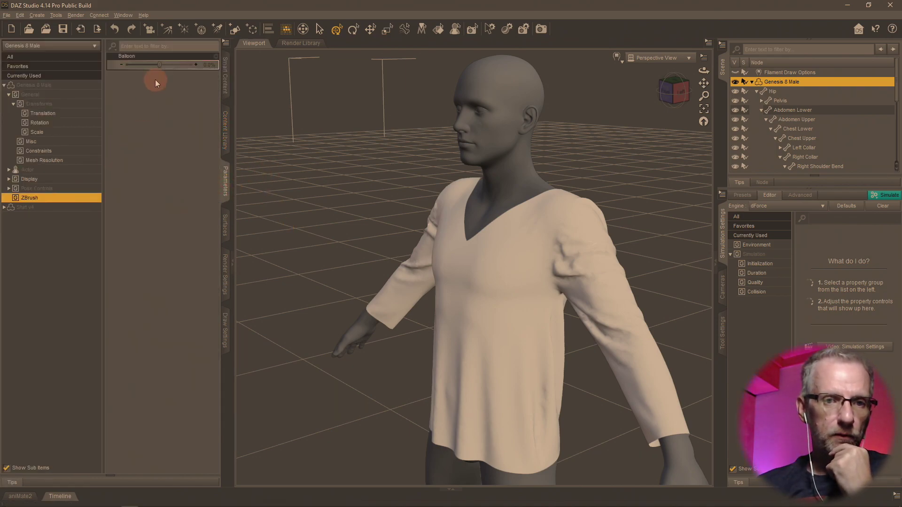
left_click_drag(160, 65, 205, 81)
key("ctrl+z")
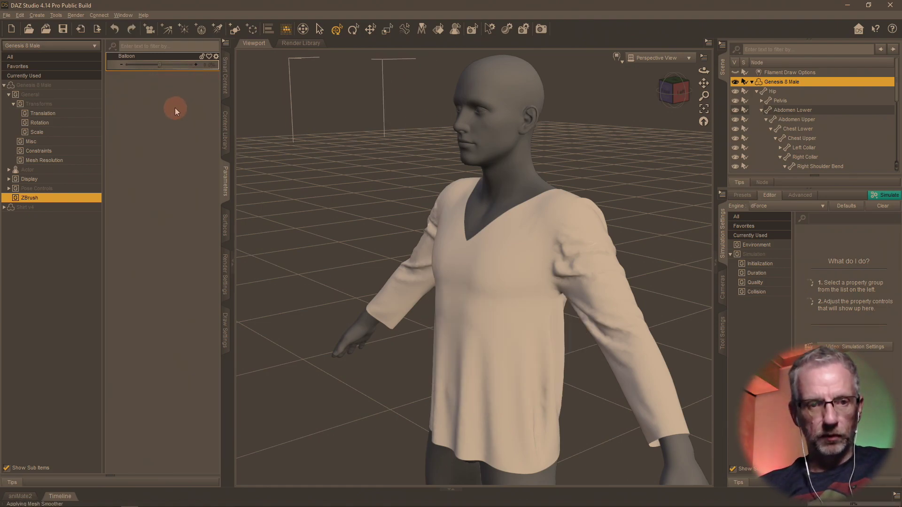
Browse the Pose Controls > Actor > Full Body morphs, then list installed figure products.
left_click(49, 192)
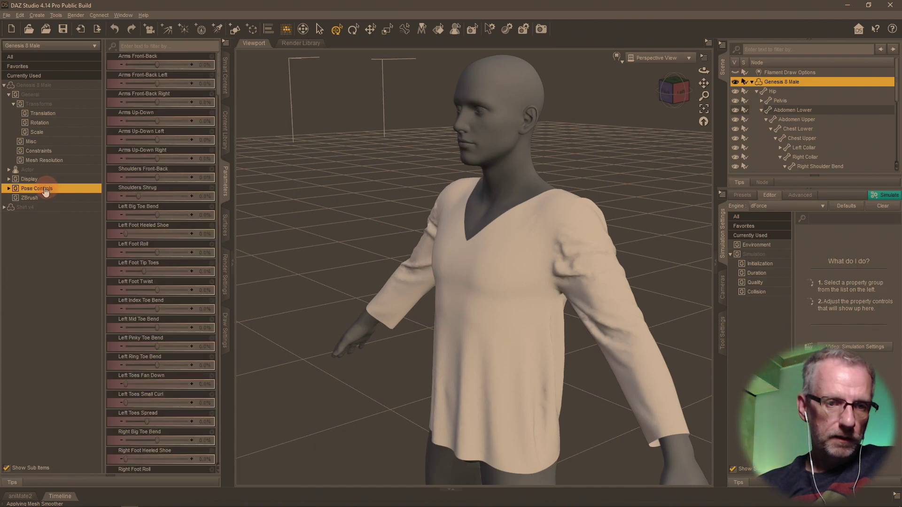
left_click(9, 189)
left_click(27, 170)
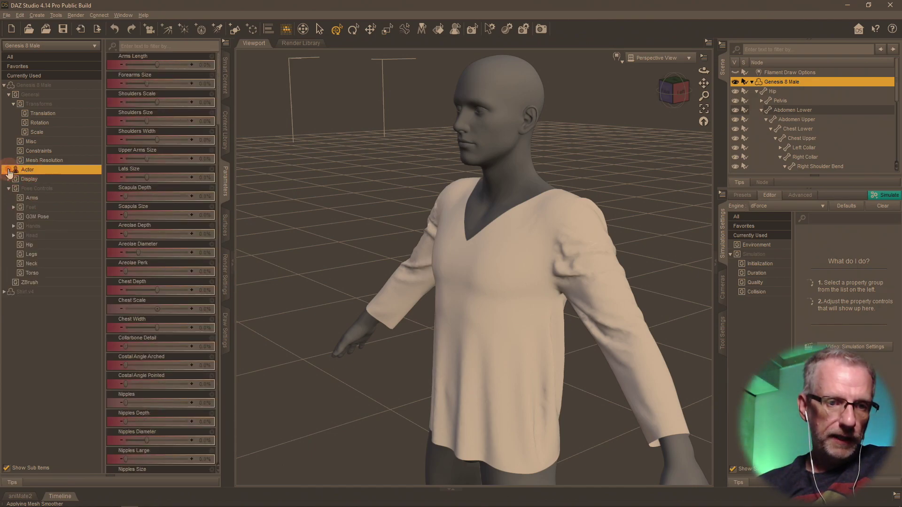
left_click(8, 170)
left_click(46, 217)
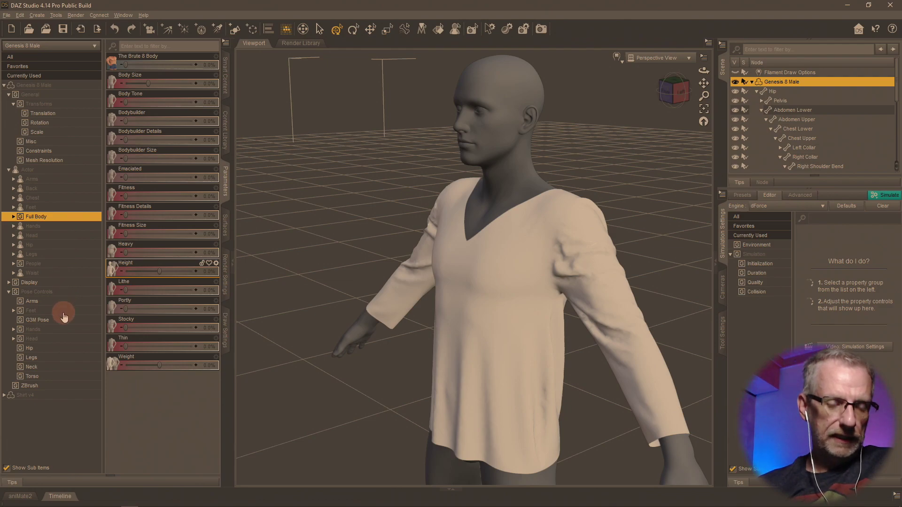
left_click(226, 86)
left_click(39, 44)
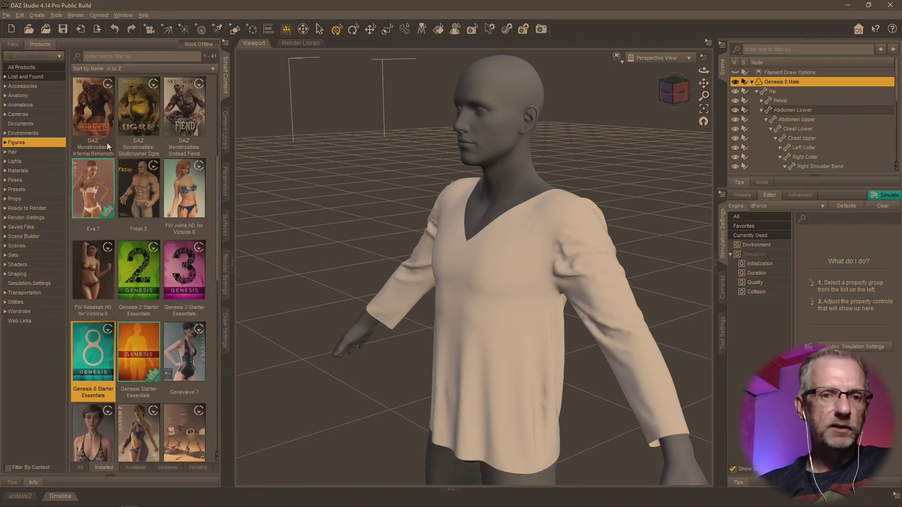
left_click(8, 468)
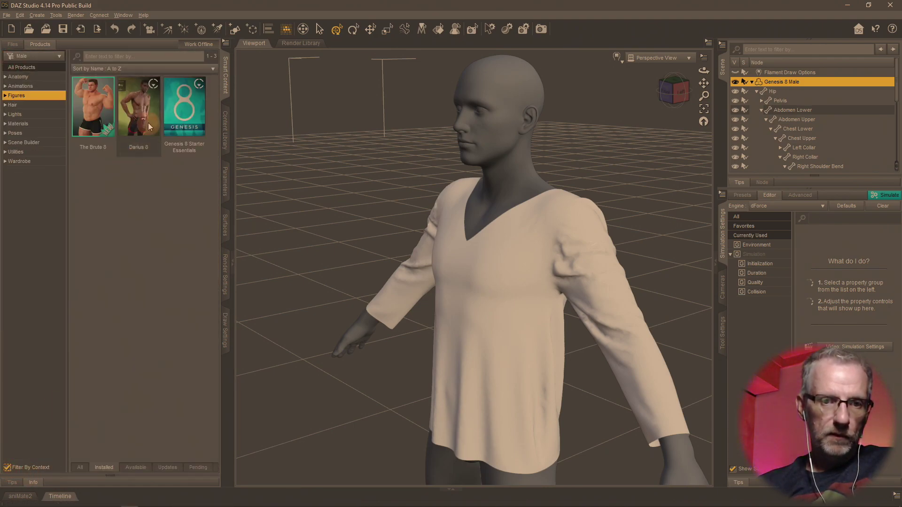
double_click(103, 114)
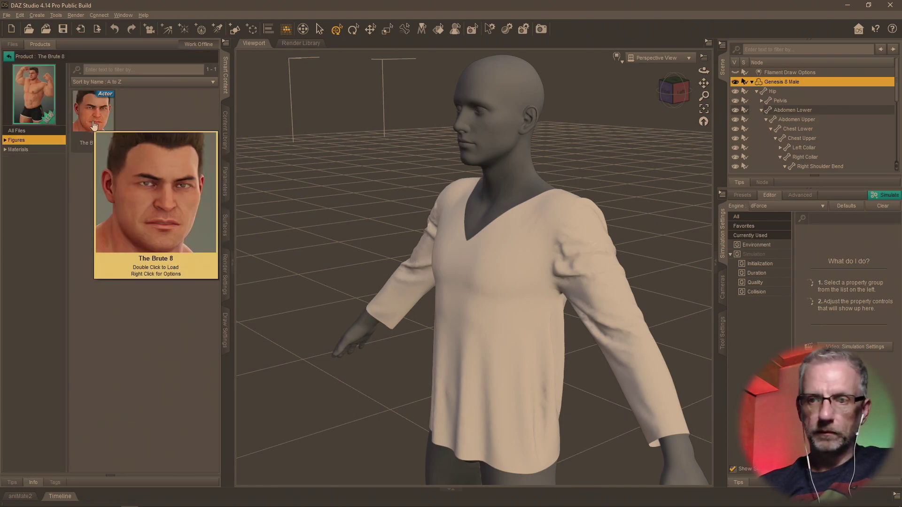
double_click(94, 126)
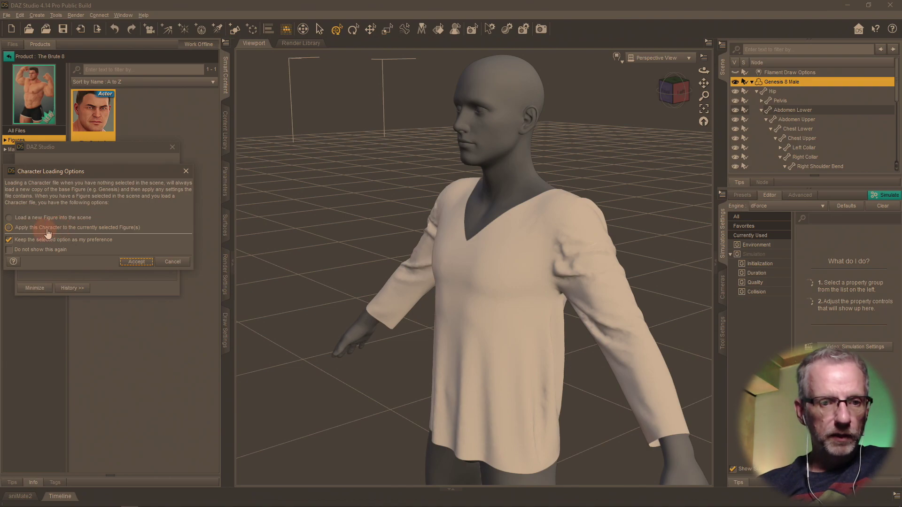
left_click(47, 229)
left_click(134, 264)
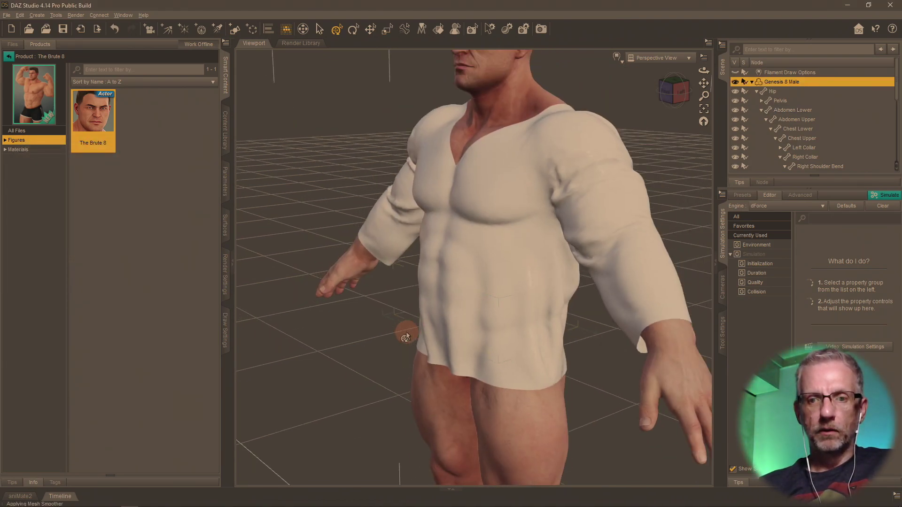
scroll(404, 292, "up", 6)
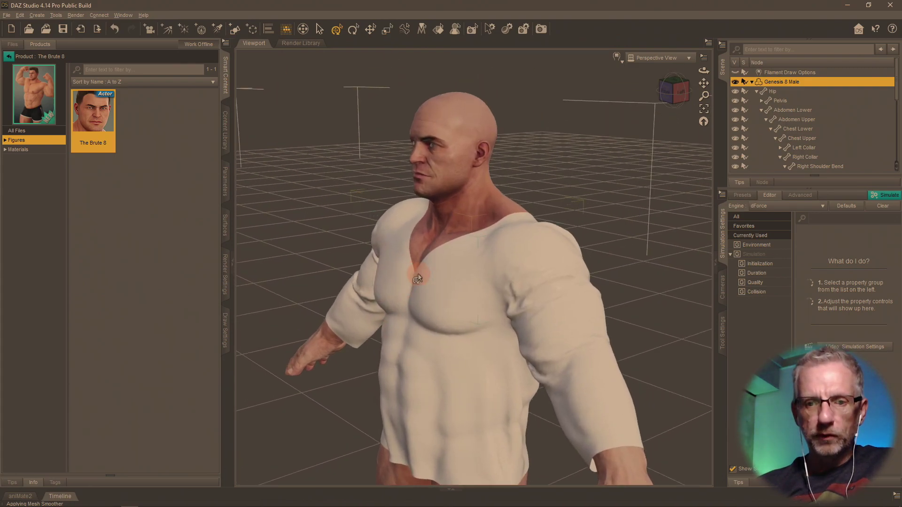
mouse_move(446, 316)
left_mouse_down("alt")
mouse_move(429, 312)
mouse_move(432, 321)
mouse_move(446, 312)
mouse_move(426, 309)
mouse_move(428, 320)
mouse_move(435, 309)
mouse_move(446, 312)
left_mouse_up("alt")
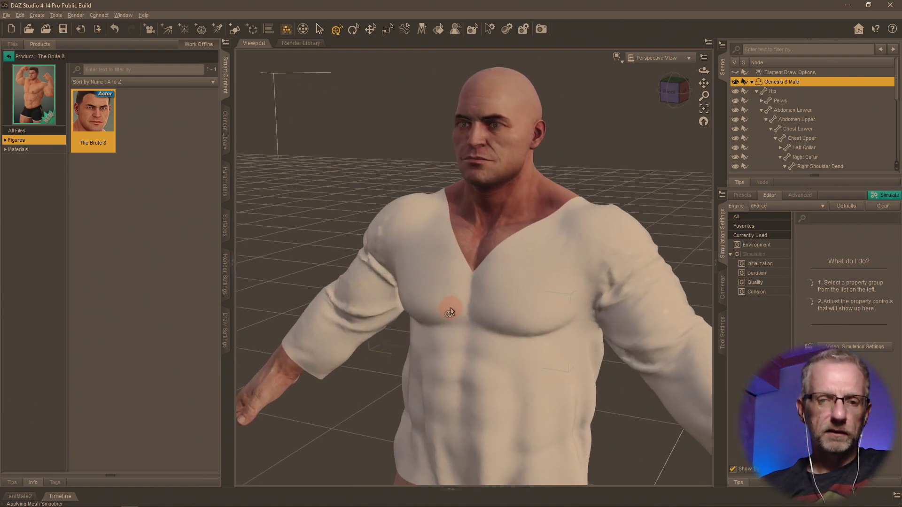
scroll(447, 312, "up", 4)
scroll(449, 312, "down", 5)
left_click_drag(451, 264, 543, 310, "alt")
key("alt+Tab")
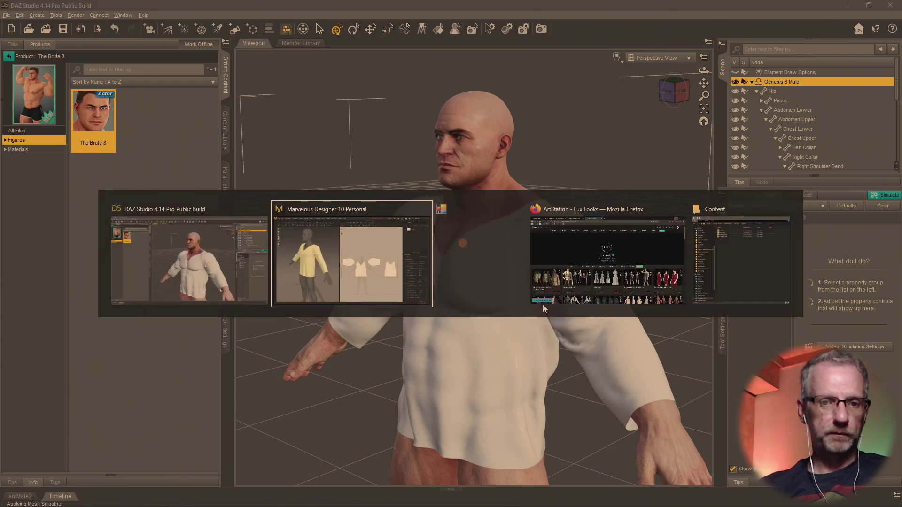
key("alt+Tab")
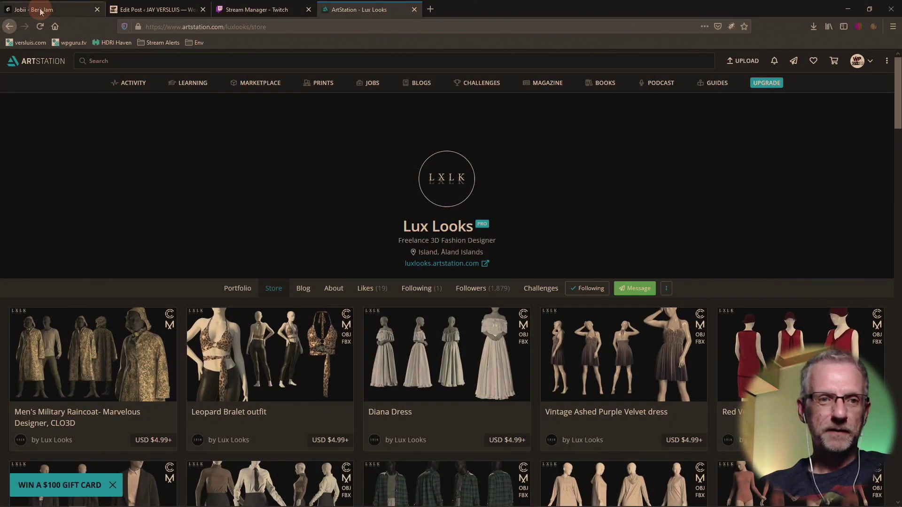
left_click(38, 9)
left_click(176, 372)
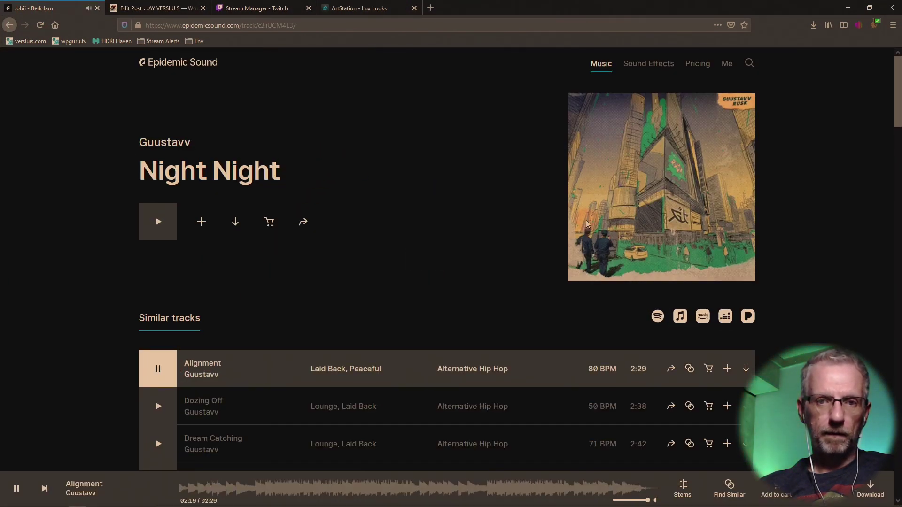
key("alt+Tab")
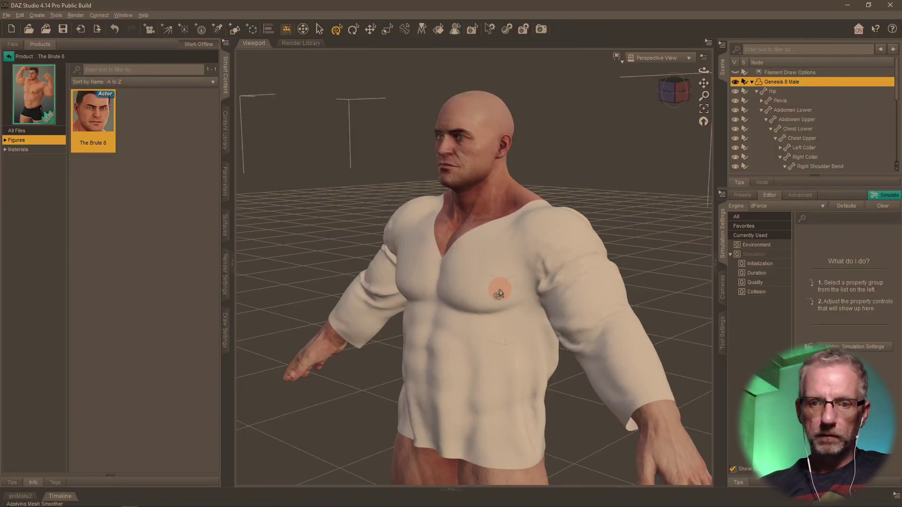
Load Basic Wear Boxers from the Genesis 8 Starter Essentials wardrobe onto the figure.
left_click_drag(500, 289, 540, 293, "alt")
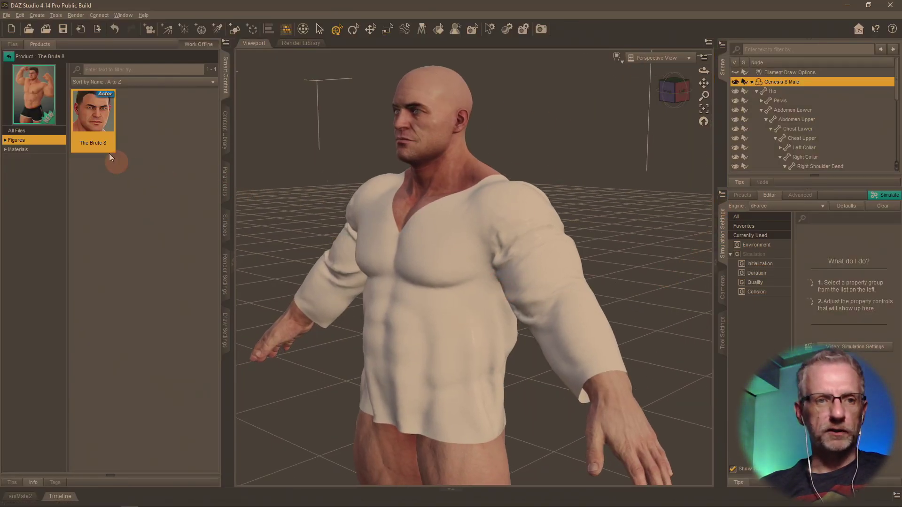
left_click(8, 59)
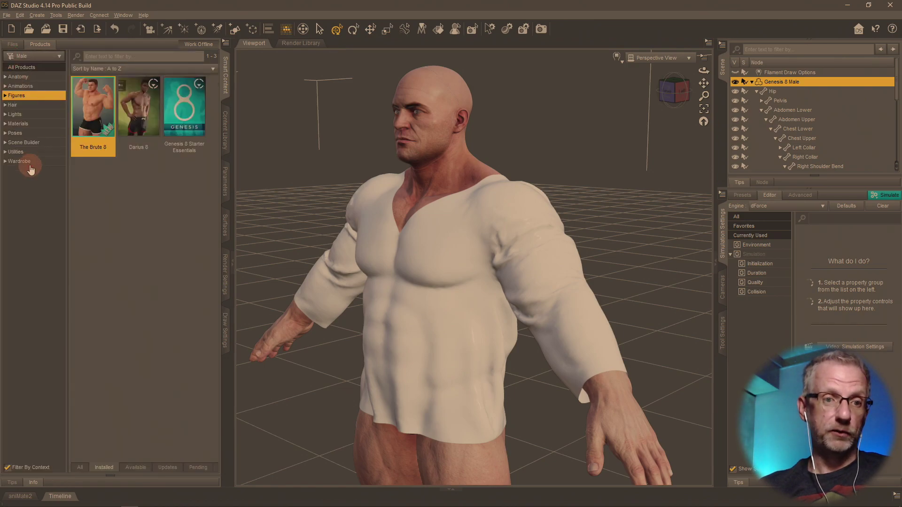
left_click(30, 161)
left_click(102, 233)
left_click(92, 136)
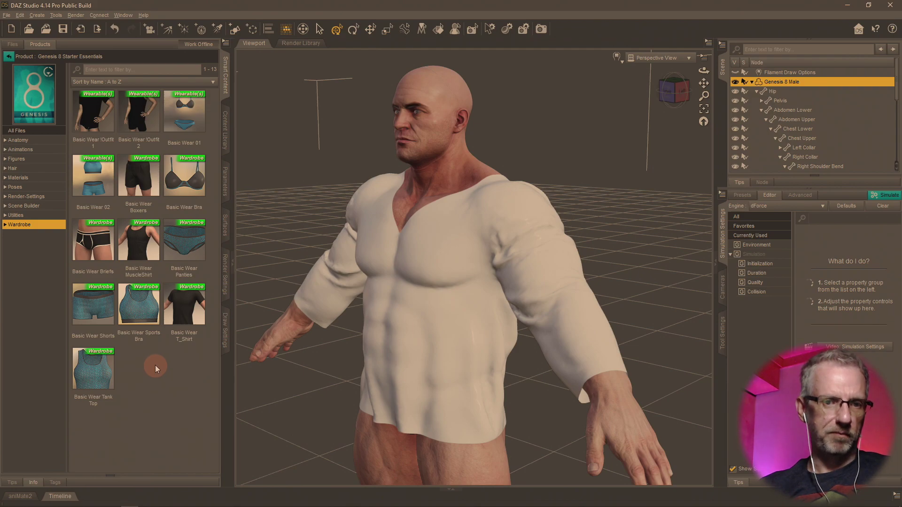
double_click(140, 181)
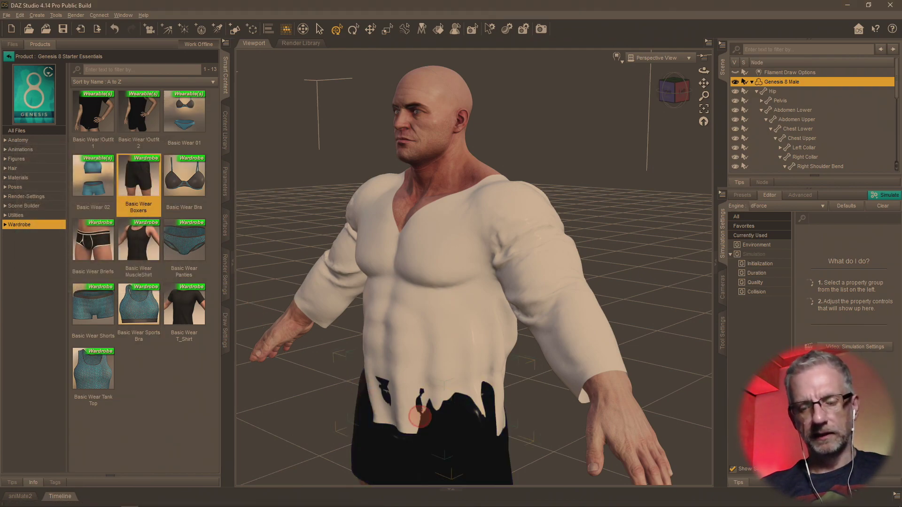
Orbit from the figure's side to its back to check the shirt hem over the boxers.
left_click_drag(420, 416, 416, 416, "alt")
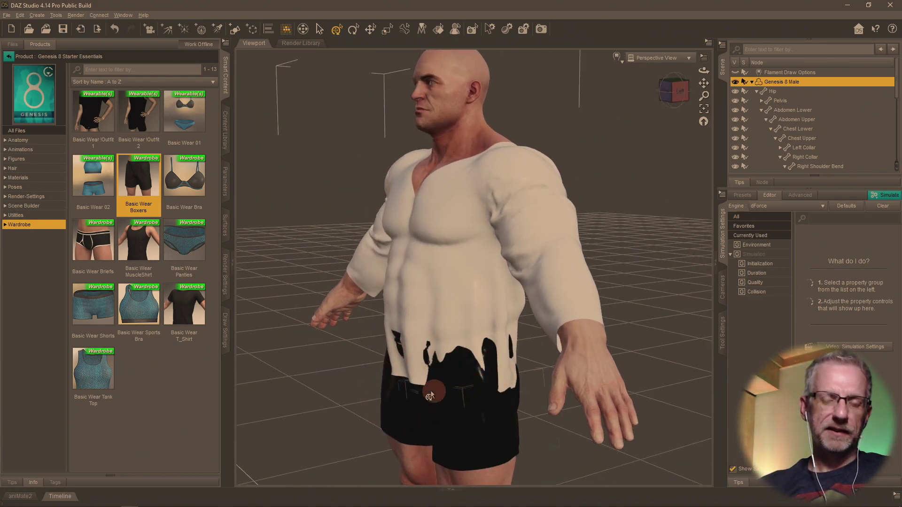
scroll(444, 381, "up", 3)
left_click_drag(441, 383, 437, 390, "alt")
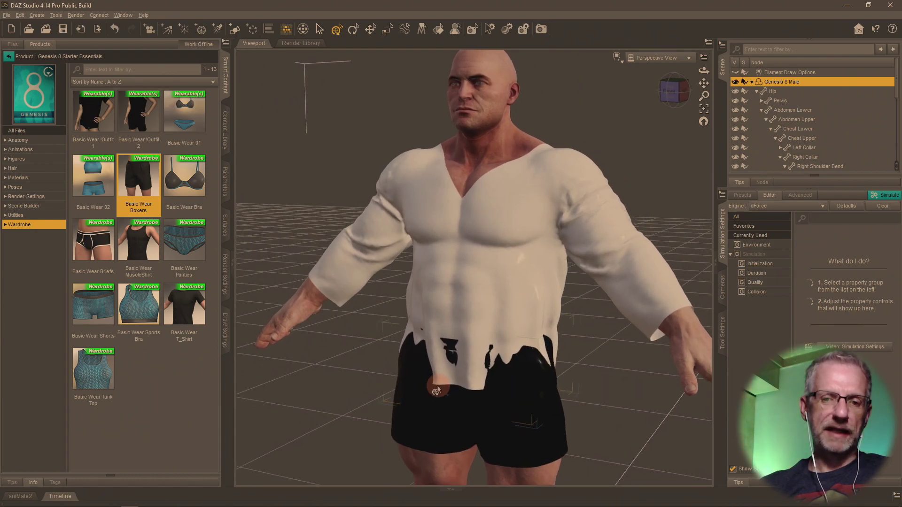
left_click(456, 396)
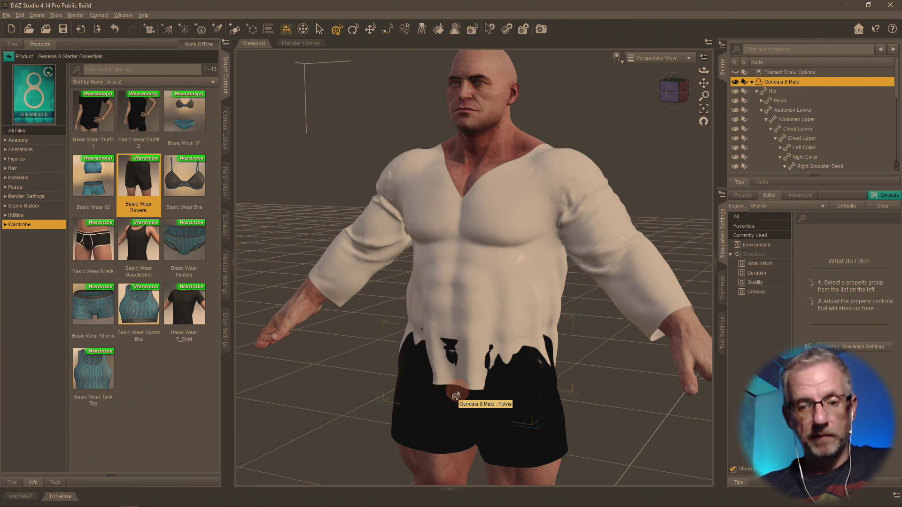
left_click_drag(456, 396, 449, 361, "alt")
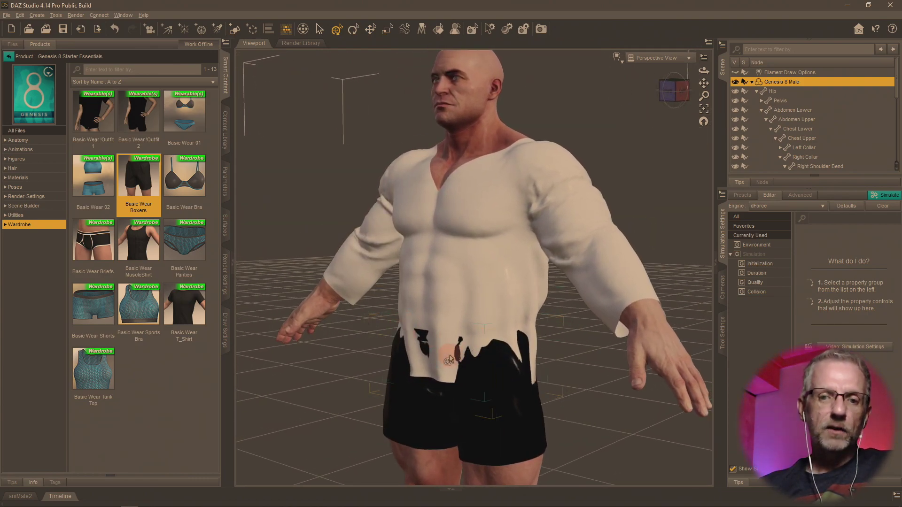
Select Shirt v4 and show its parameters, then close the crashed DAZ Studio and hide Firefox.
left_click(752, 82)
left_click(753, 82)
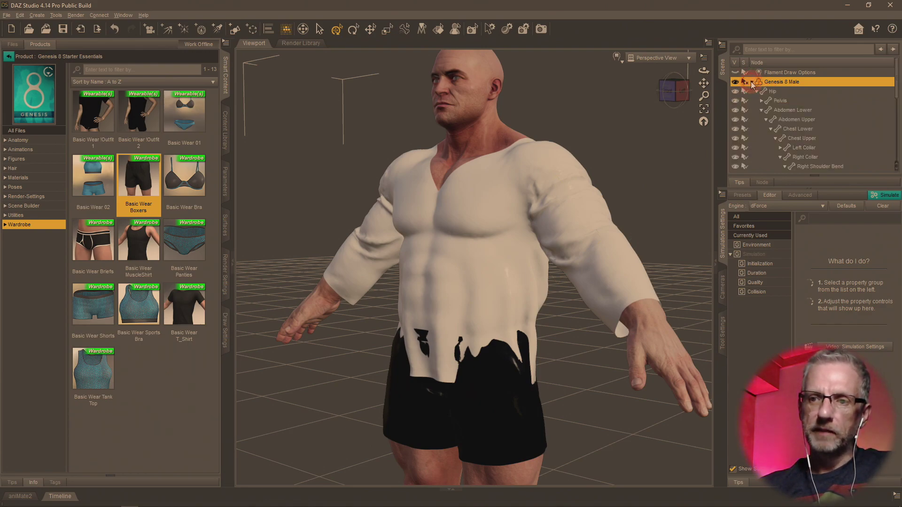
left_click(757, 91)
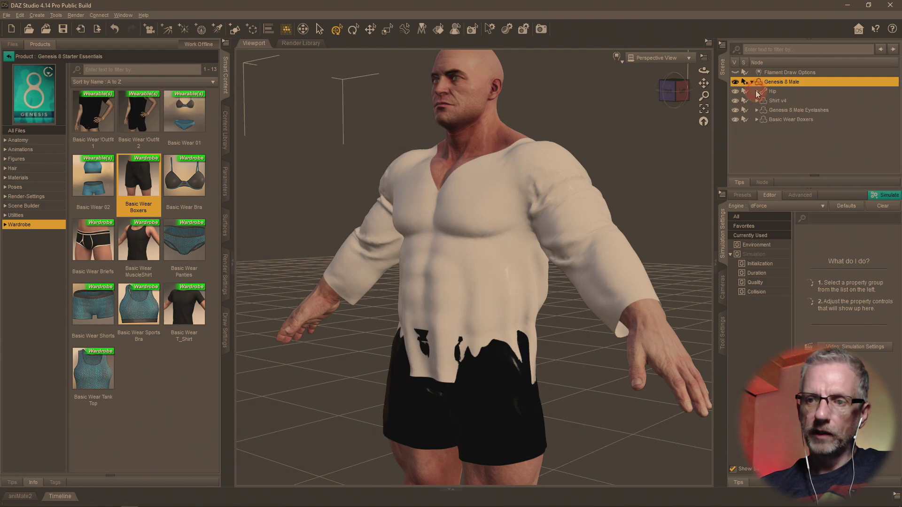
left_click(786, 101)
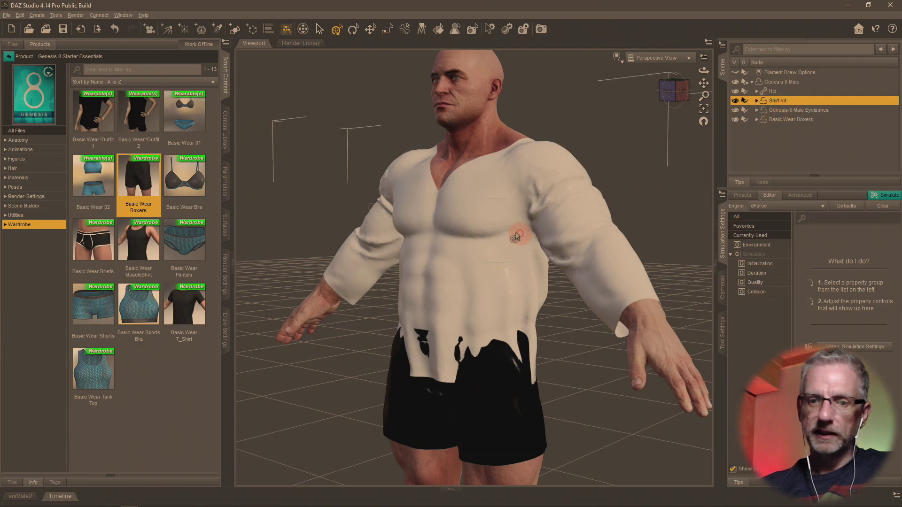
left_click(226, 184)
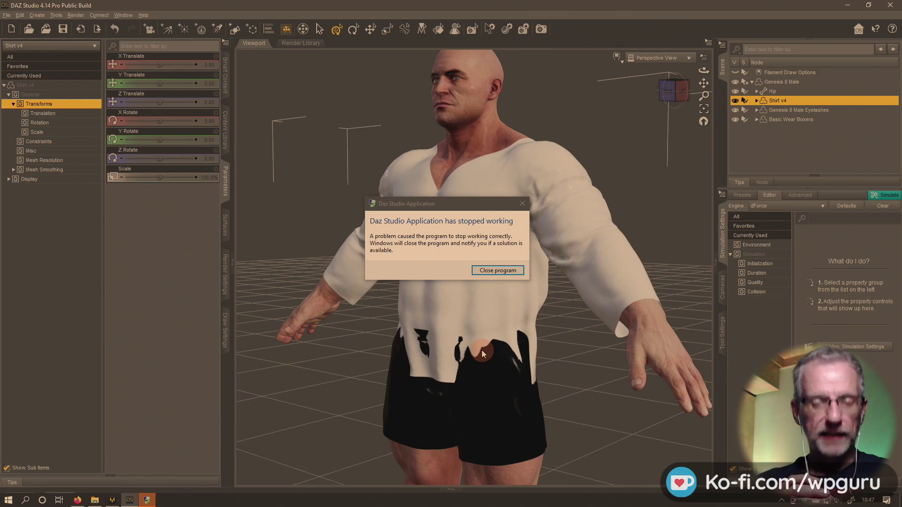
left_click(506, 276)
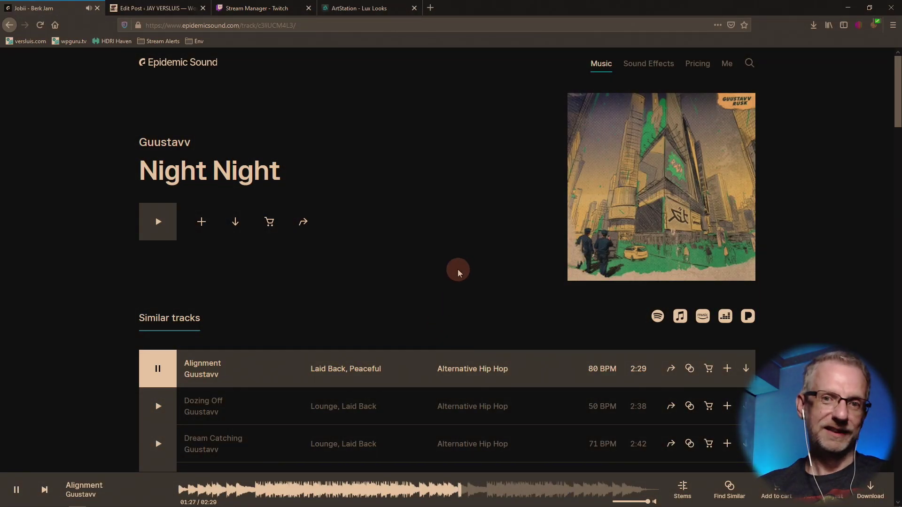
left_click(848, 8)
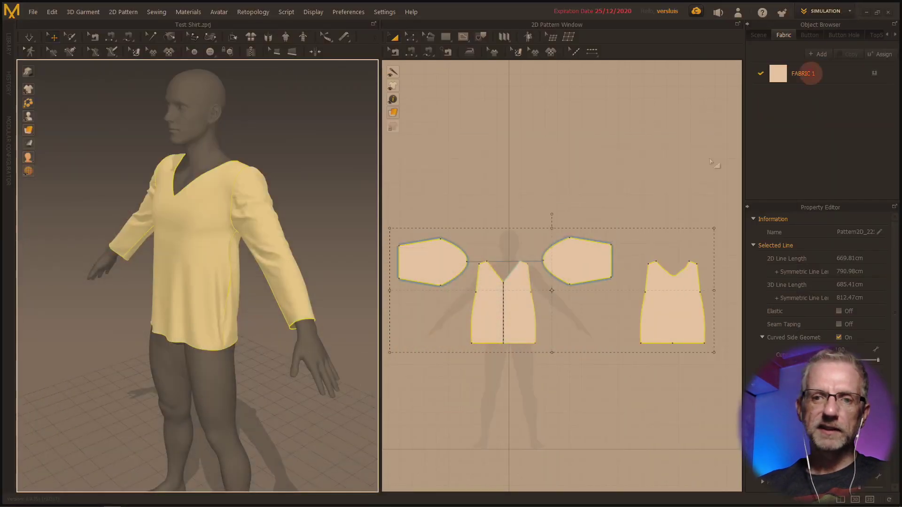
Check the Test Shirt draped on the avatar, then save the Test Shirt project.
scroll(254, 305, "down", 5)
scroll(227, 342, "up", 4)
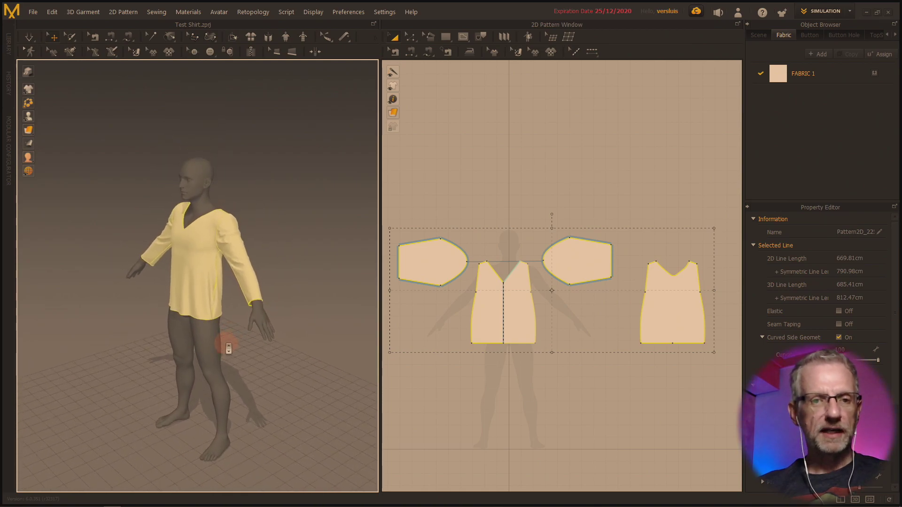
scroll(230, 329, "up", 4)
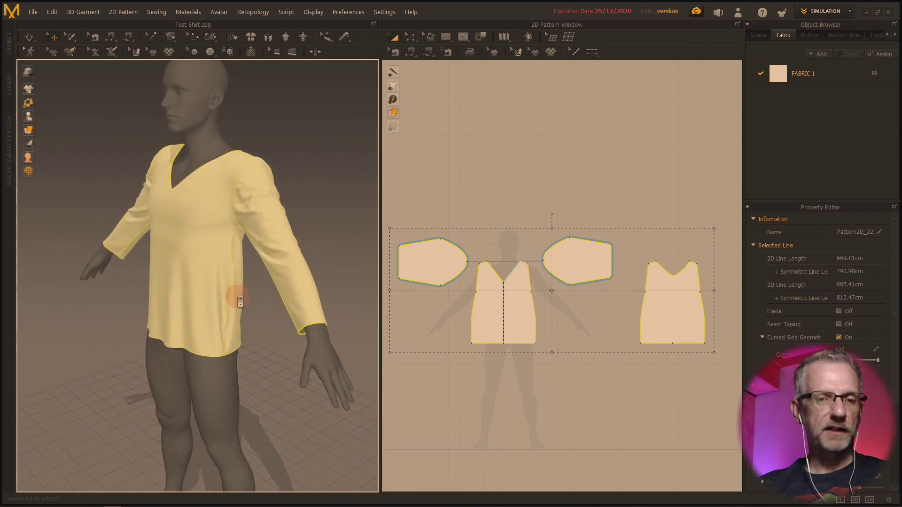
left_click(242, 310)
left_click(242, 306)
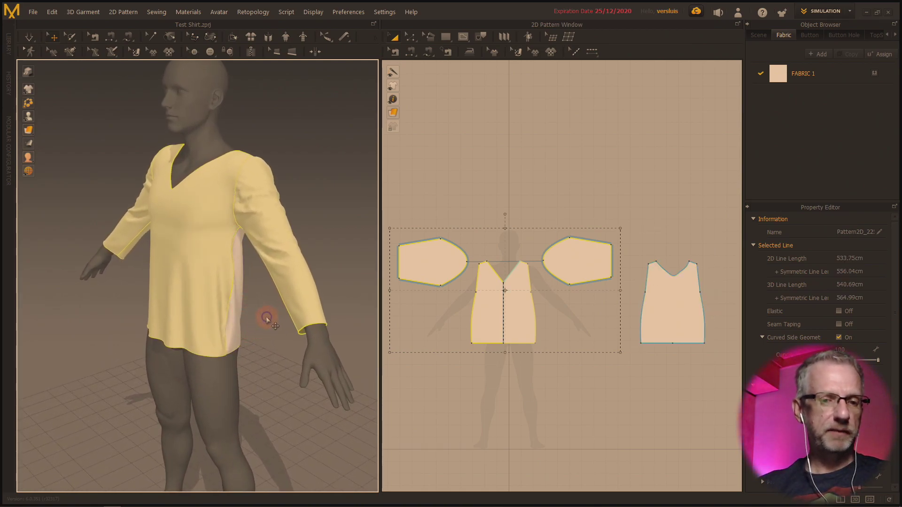
scroll(254, 336, "down", 2)
mouse_move(254, 337)
right_mouse_down()
mouse_move(249, 343)
mouse_move(283, 334)
mouse_move(256, 343)
right_mouse_up()
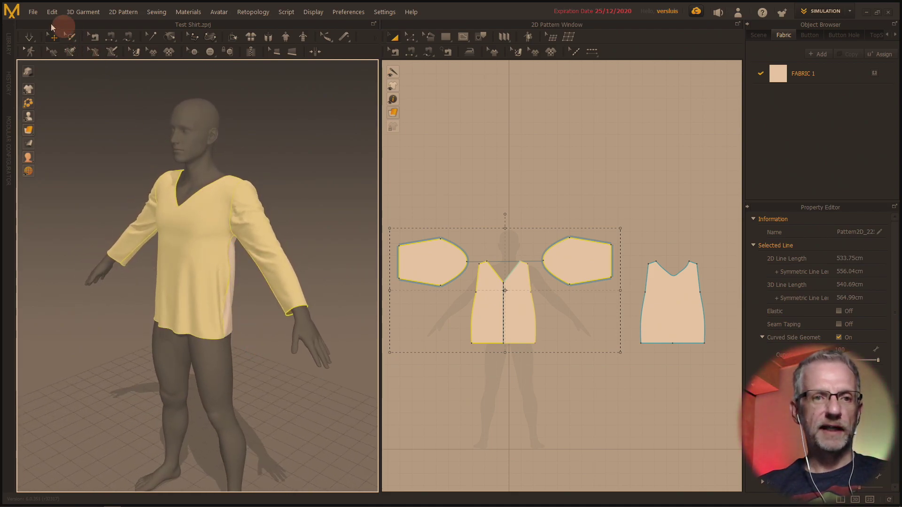
left_click(33, 12)
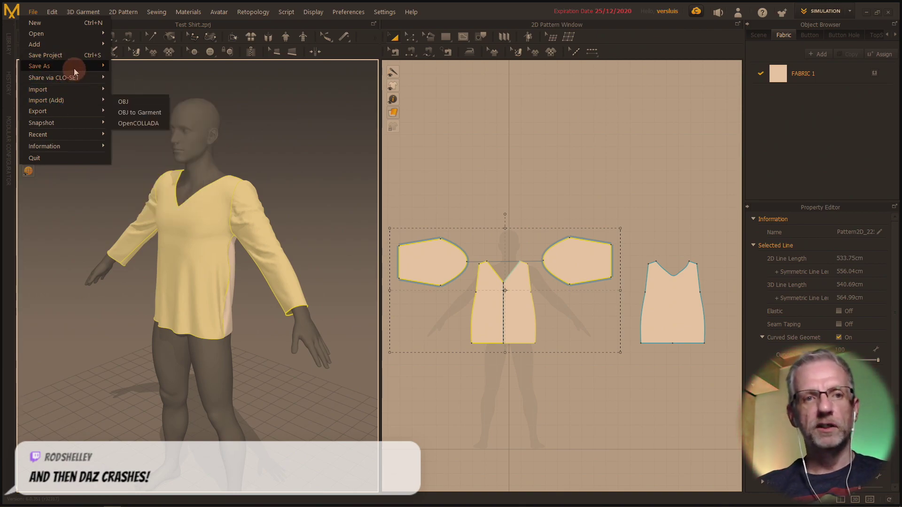
left_click(77, 58)
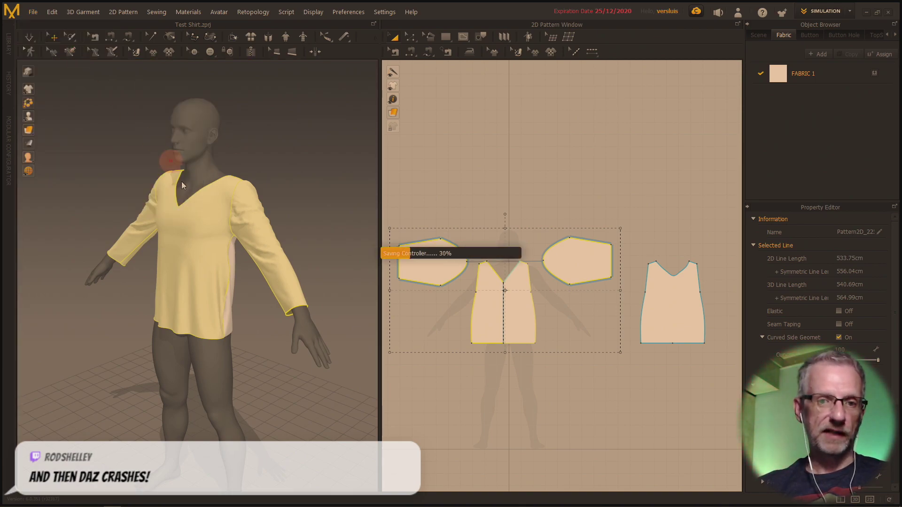